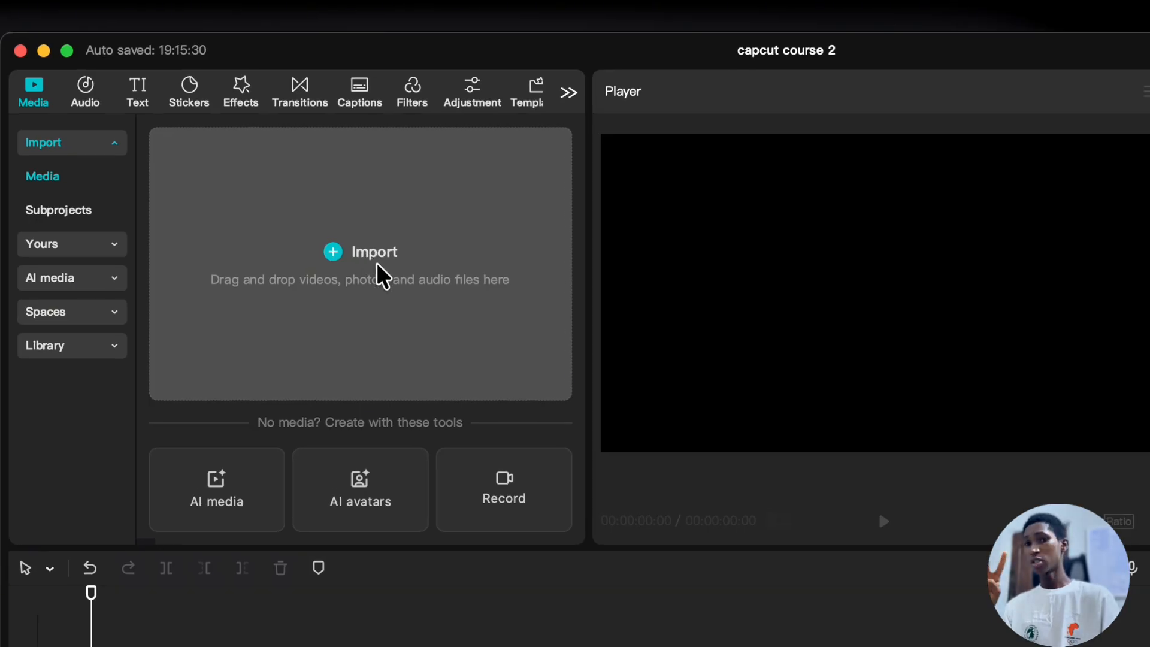
# - Import the capcut course folder from Downloads into the project media and check the clips inside it
pyautogui.click(384, 269)
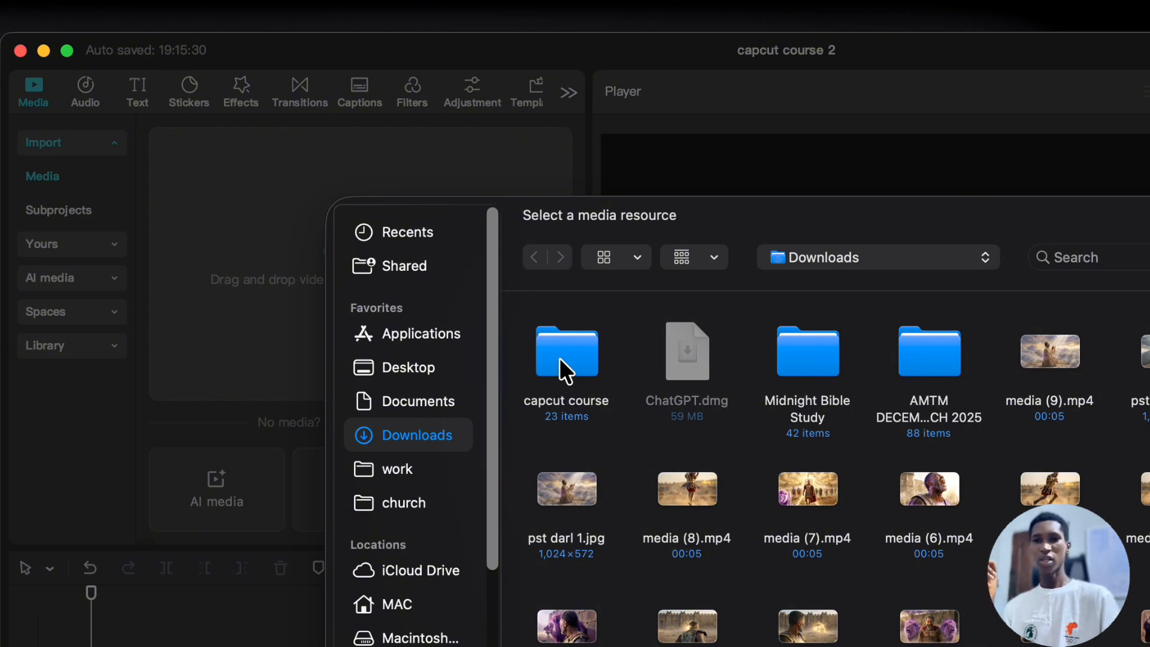
pyautogui.click(564, 358)
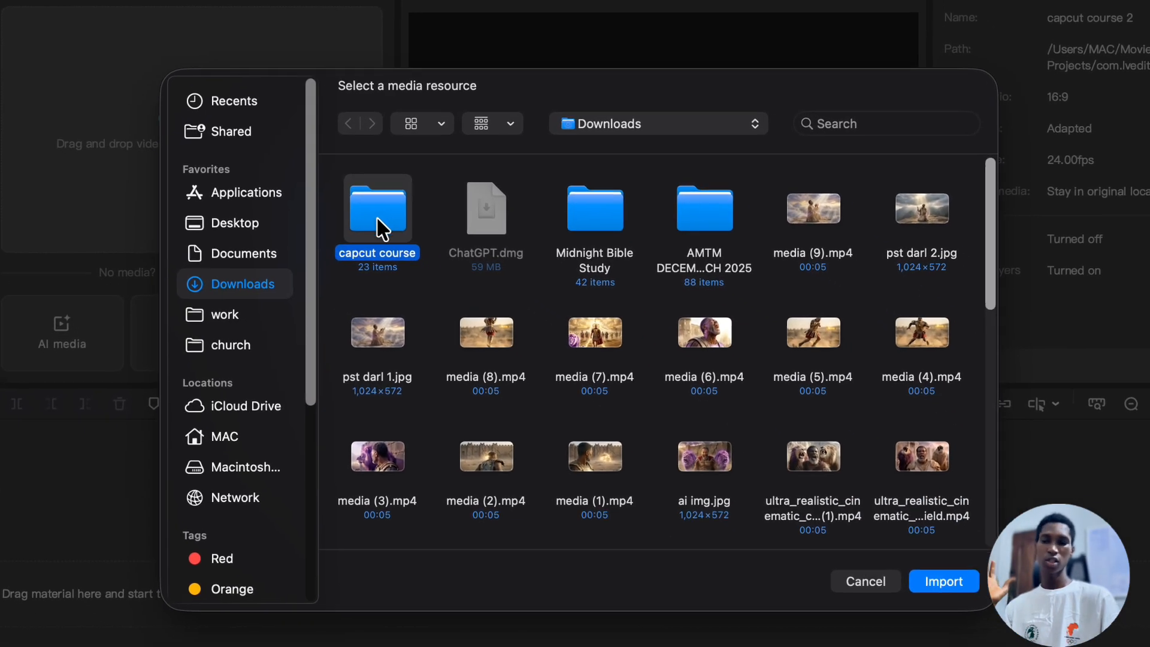
pyautogui.click(936, 582)
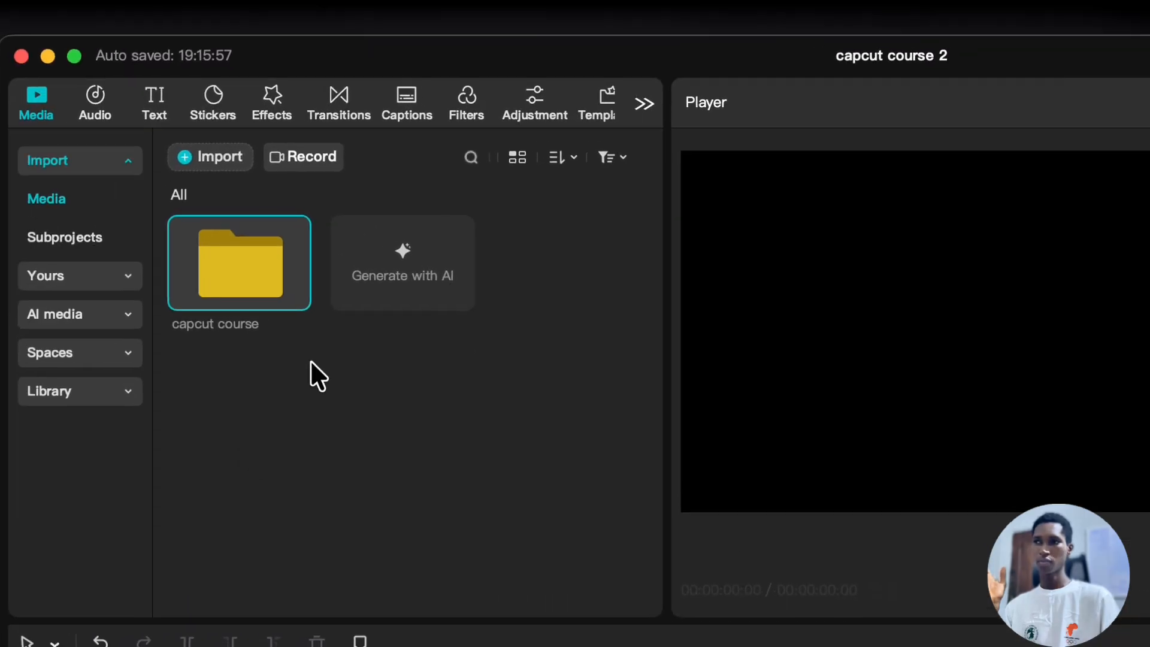
pyautogui.click(245, 443)
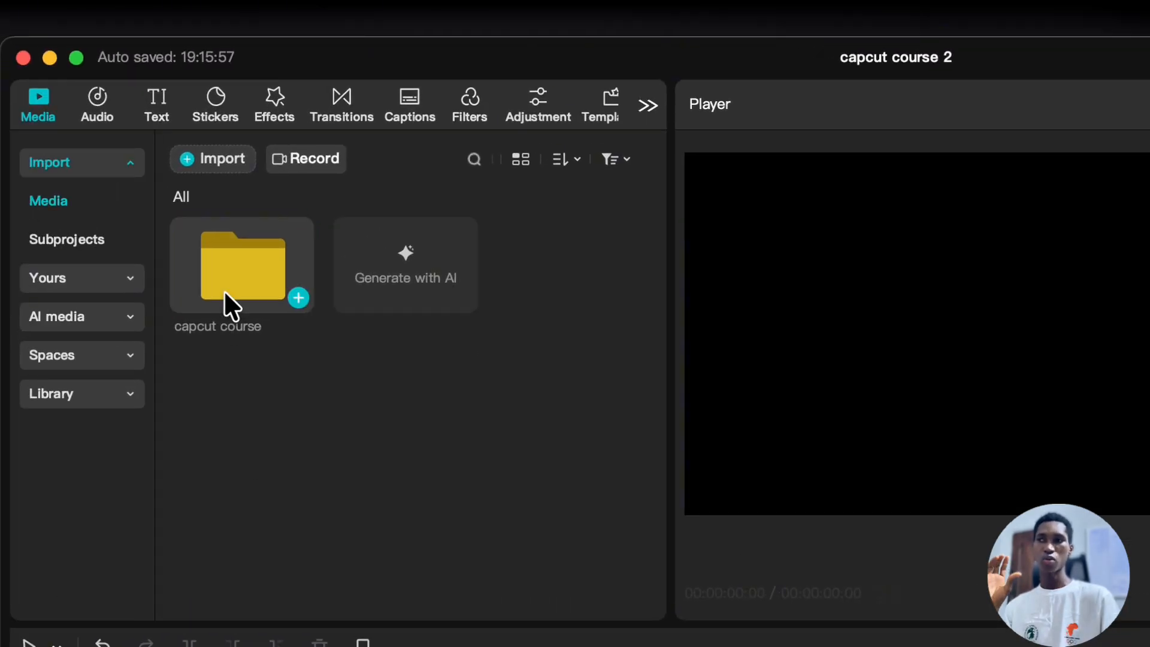
pyautogui.doubleClick(238, 277)
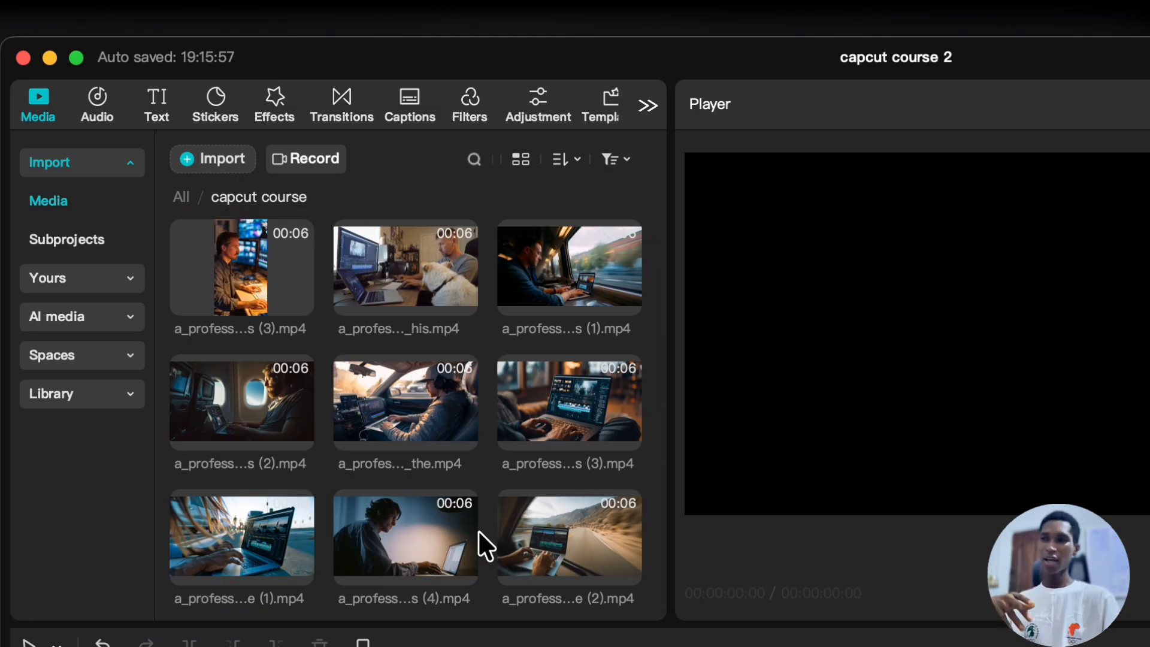
pyautogui.click(181, 203)
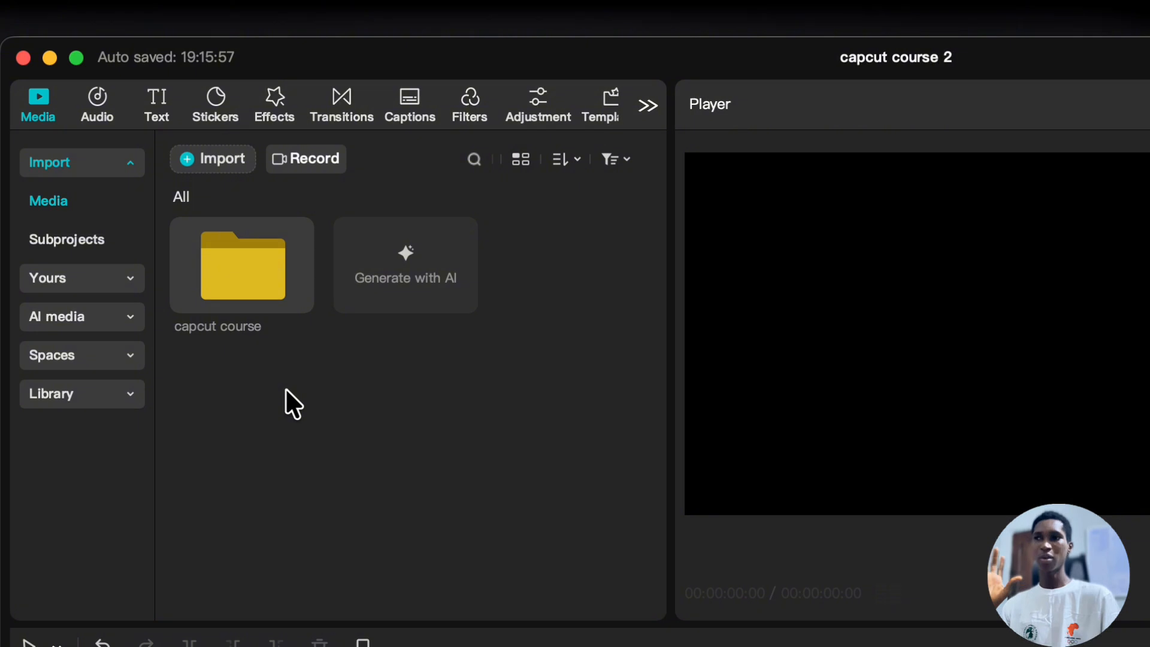
# - Import the loose Downloads files from media (9).mp4 through the ultra_realistic (1).mp4 clip, including the three JPG images
pyautogui.click(392, 354)
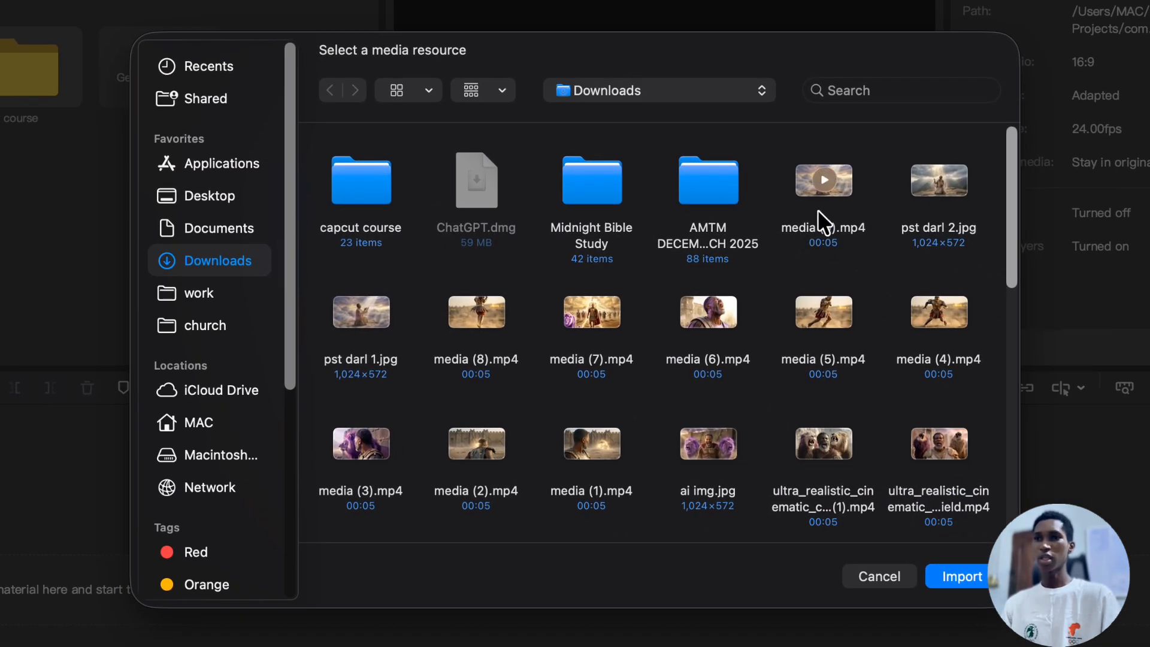
pyautogui.click(842, 187)
pyautogui.hotkey('shift', 'Down')
pyautogui.hotkey('shift', 'Down')
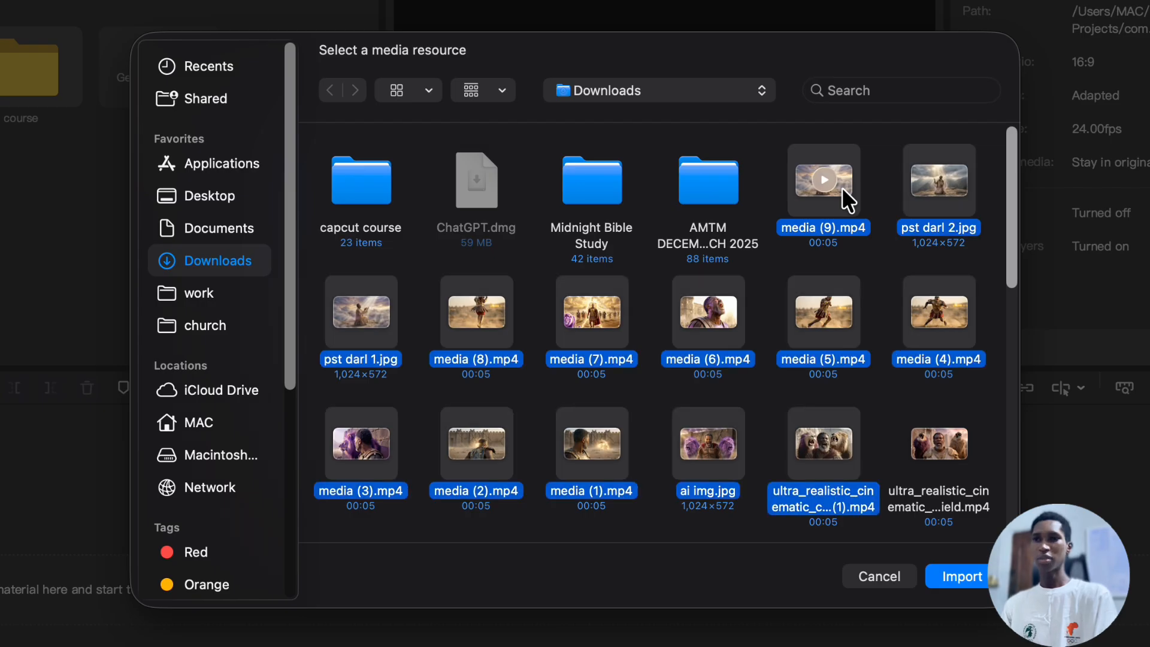
pyautogui.press('Return')
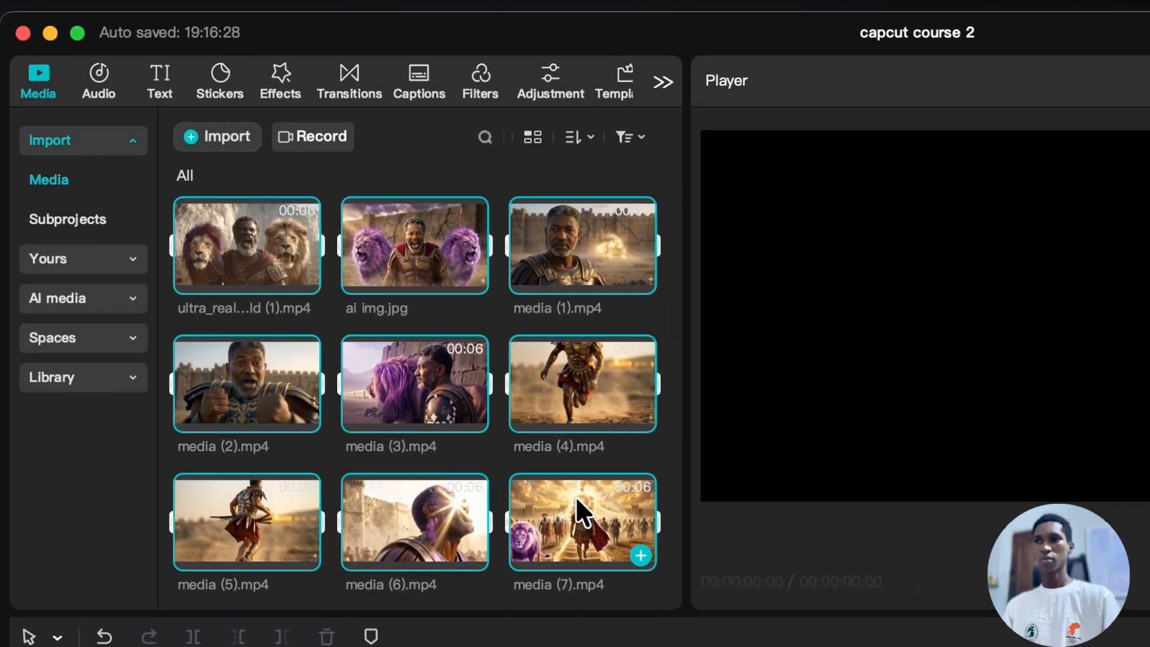
# - Create a new folder in the project media alongside the capcut course folder
pyautogui.scroll(-5, 502, 361)
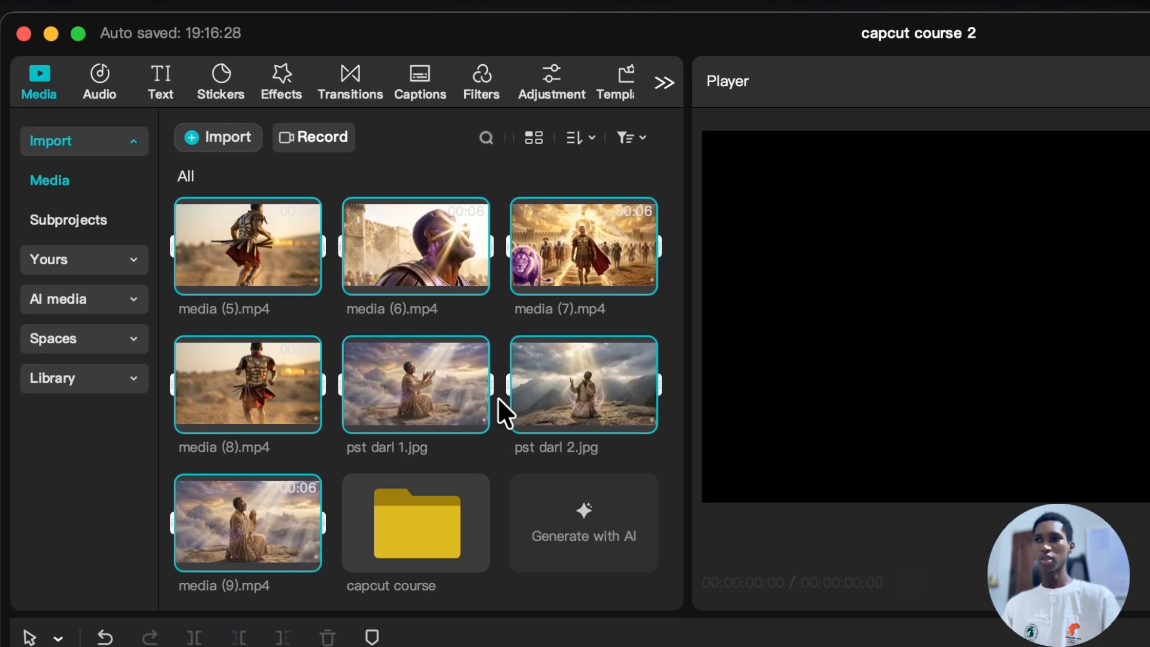
pyautogui.rightClick(498, 459)
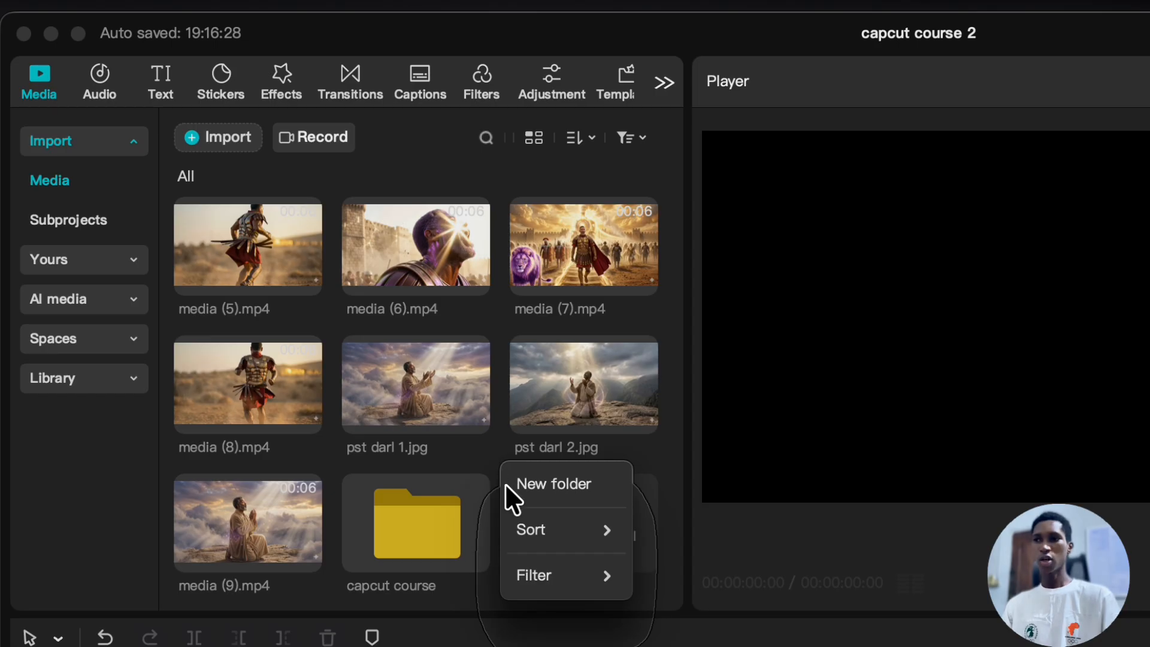
pyautogui.click(514, 483)
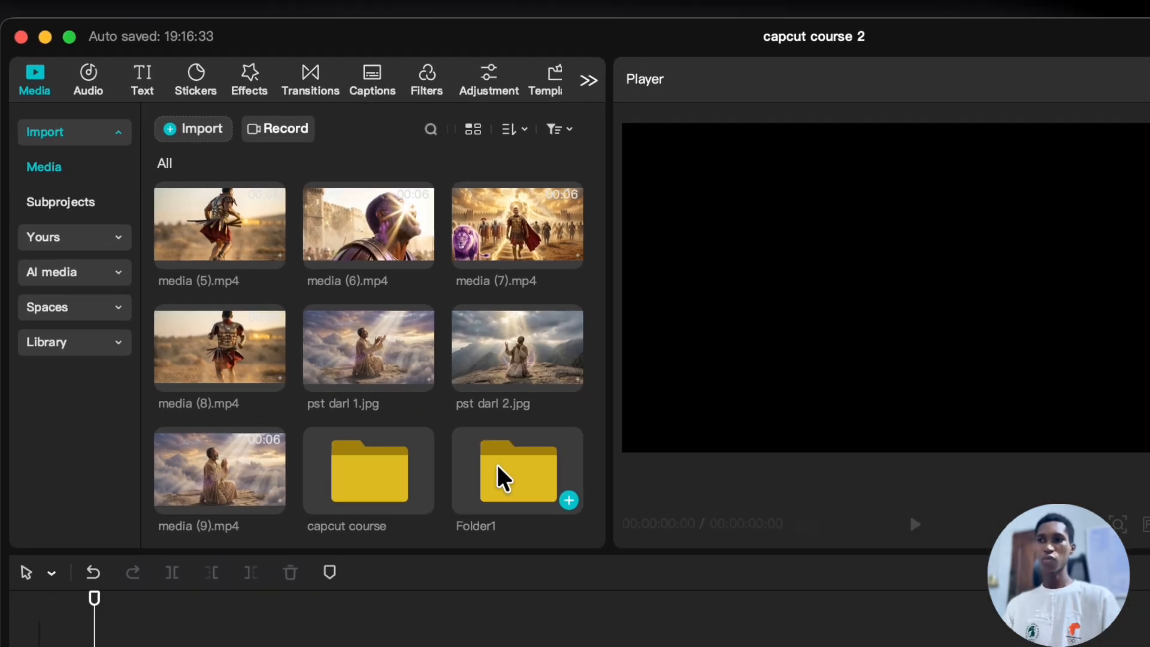
# - Rename the new media folder as extra
pyautogui.rightClick(561, 516)
pyautogui.click(480, 517)
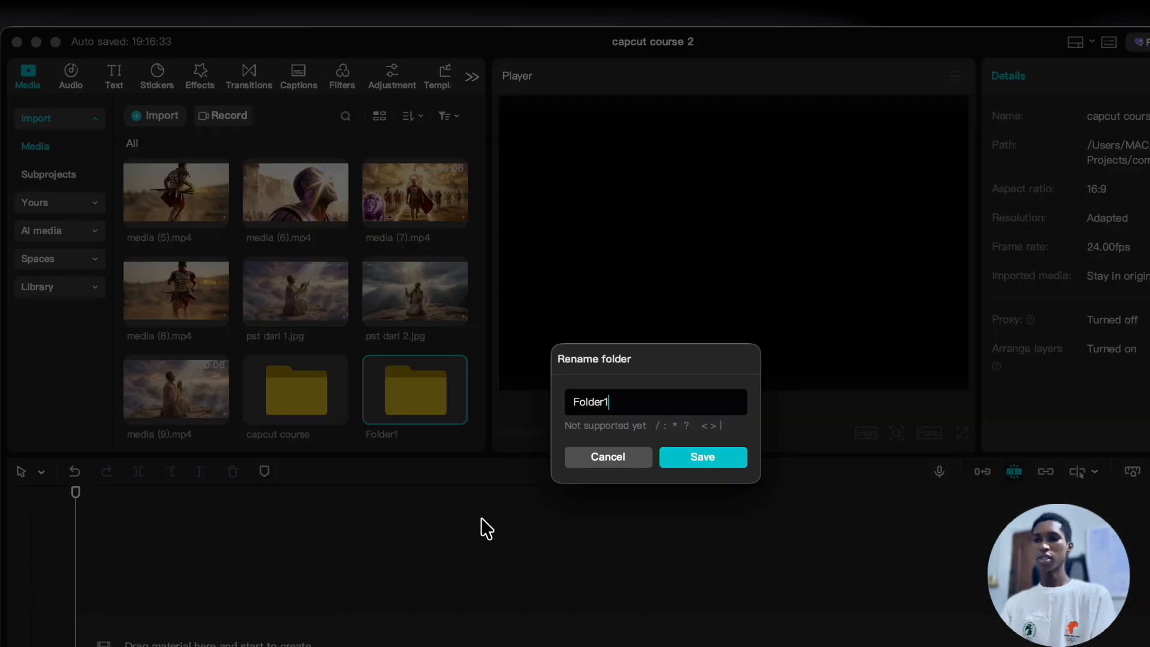
pyautogui.press('BackSpace')
pyautogui.press('BackSpace')
pyautogui.press('BackSpace')
pyautogui.press('BackSpace')
pyautogui.press('BackSpace')
pyautogui.press('BackSpace')
pyautogui.press('BackSpace')
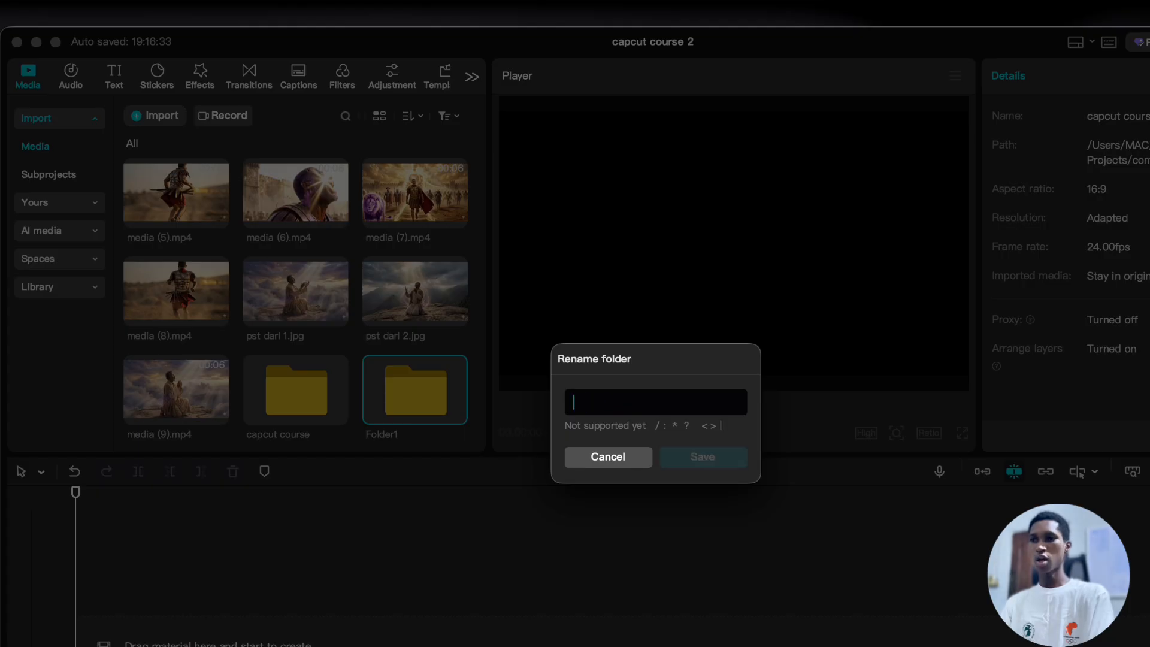
pyautogui.write('extra')
pyautogui.press('Return')
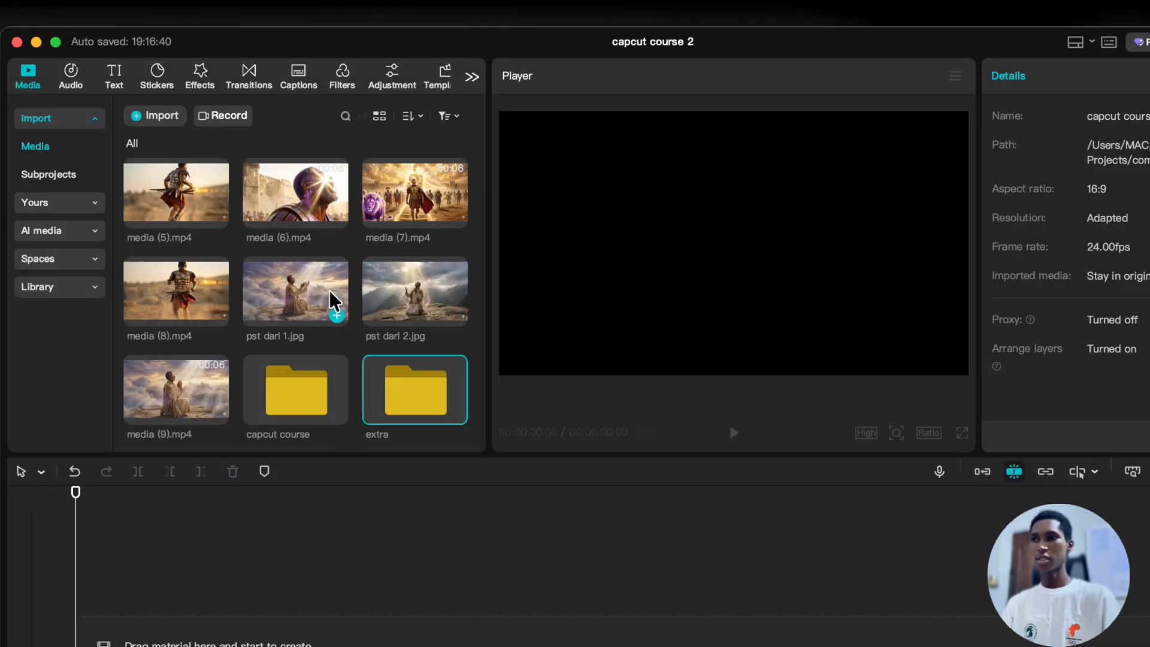
# - Move all the loose clips and images into the extra folder, and check its contents
pyautogui.moveTo(243, 248); pyautogui.dragTo(394, 220)
pyautogui.scroll(-5, 398, 239)
pyautogui.moveTo(422, 173); pyautogui.dragTo(148, 194)
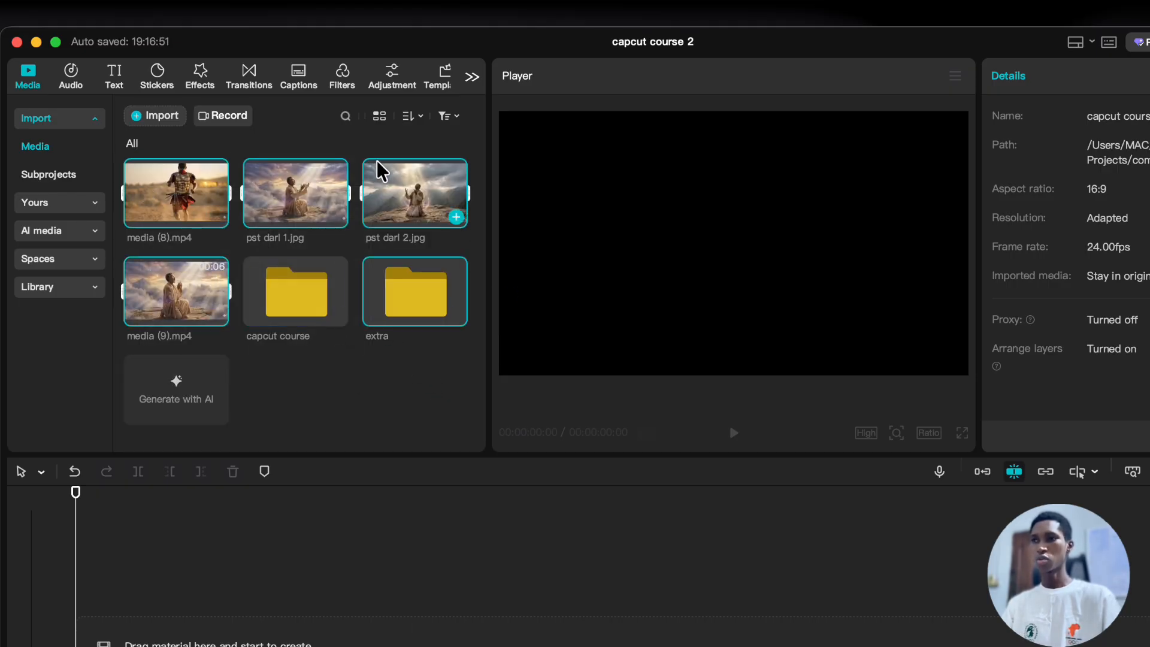
pyautogui.moveTo(401, 179); pyautogui.dragTo(442, 311)
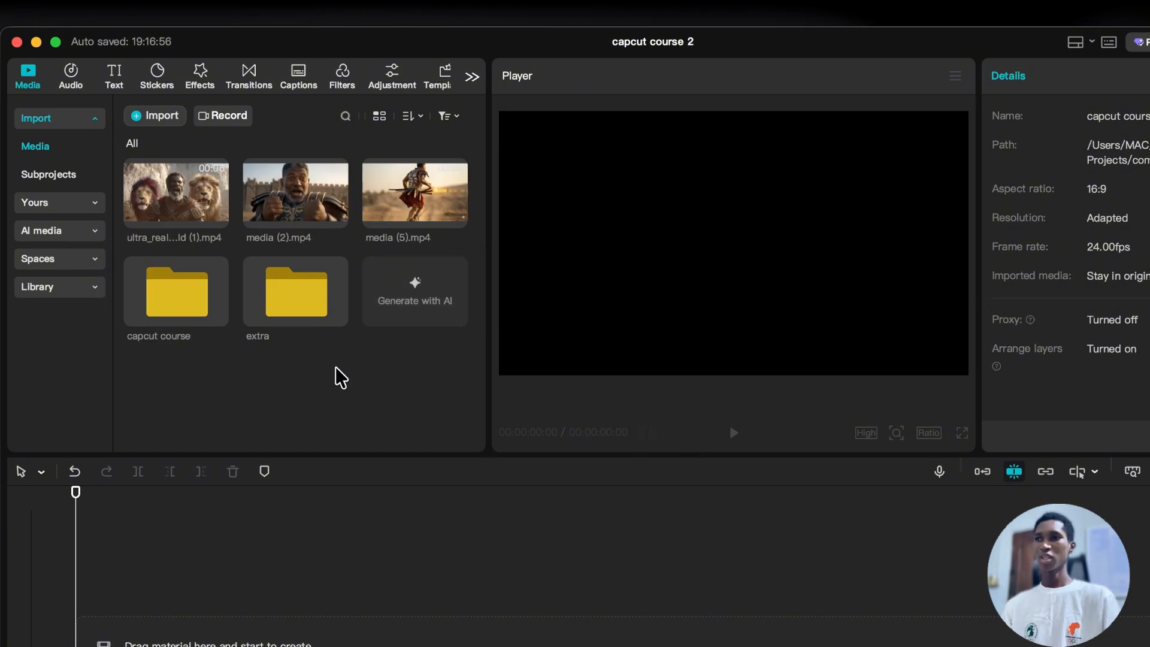
pyautogui.moveTo(385, 257); pyautogui.dragTo(324, 306)
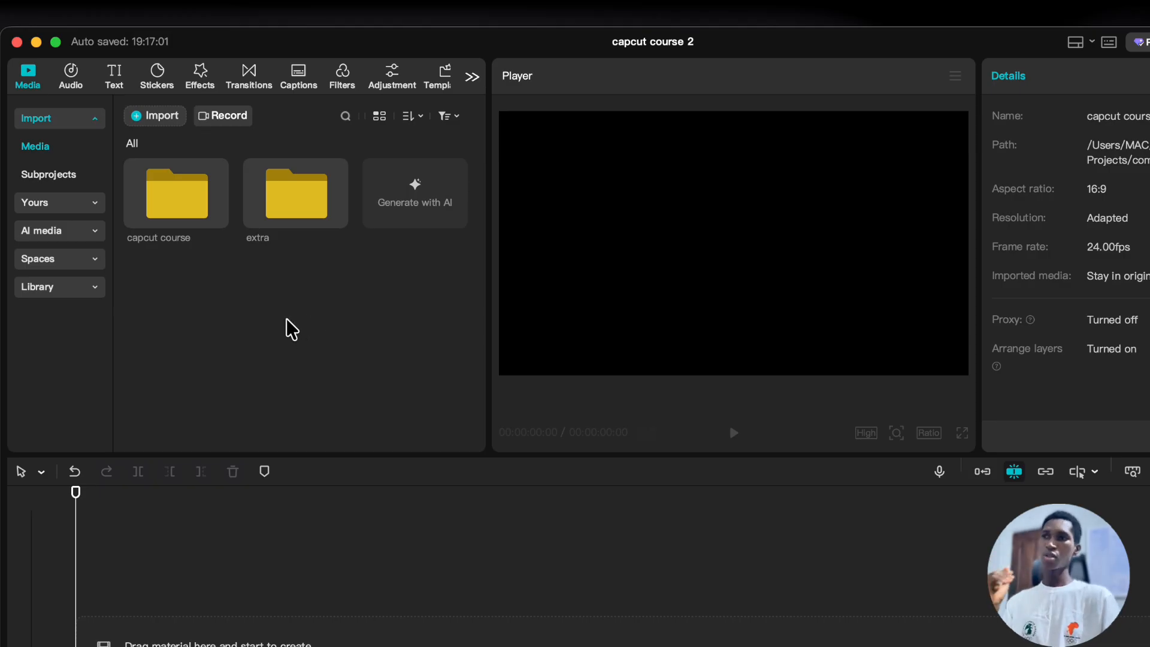
pyautogui.doubleClick(285, 207)
pyautogui.scroll(-5, 281, 239)
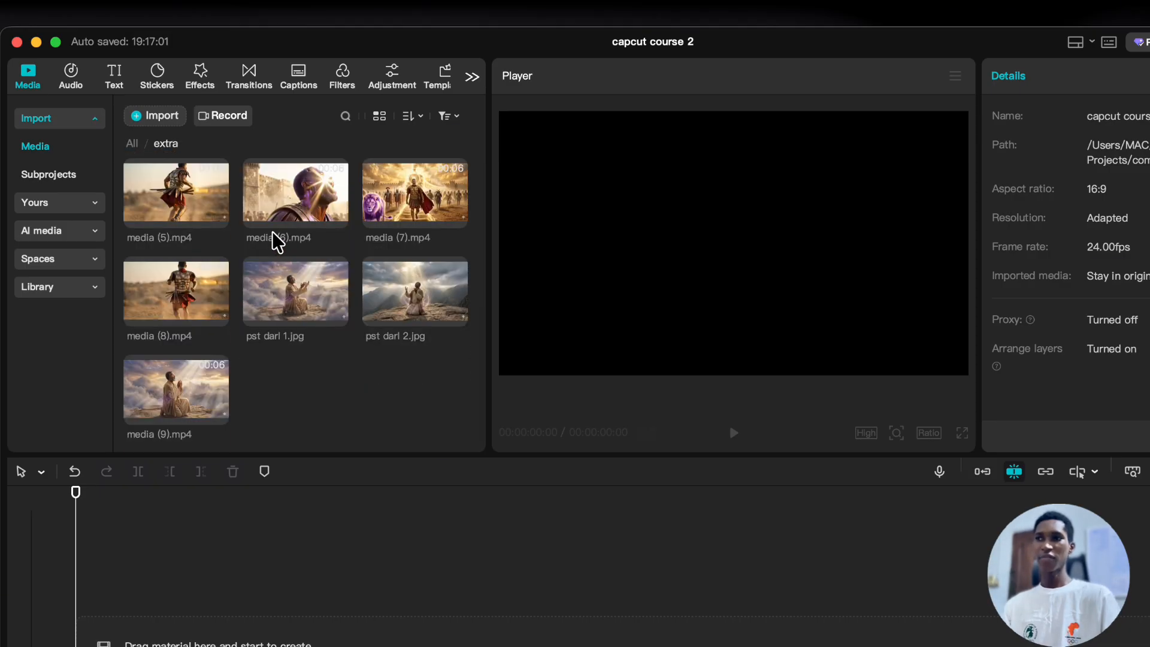
pyautogui.scroll(5, 277, 243)
pyautogui.click(132, 144)
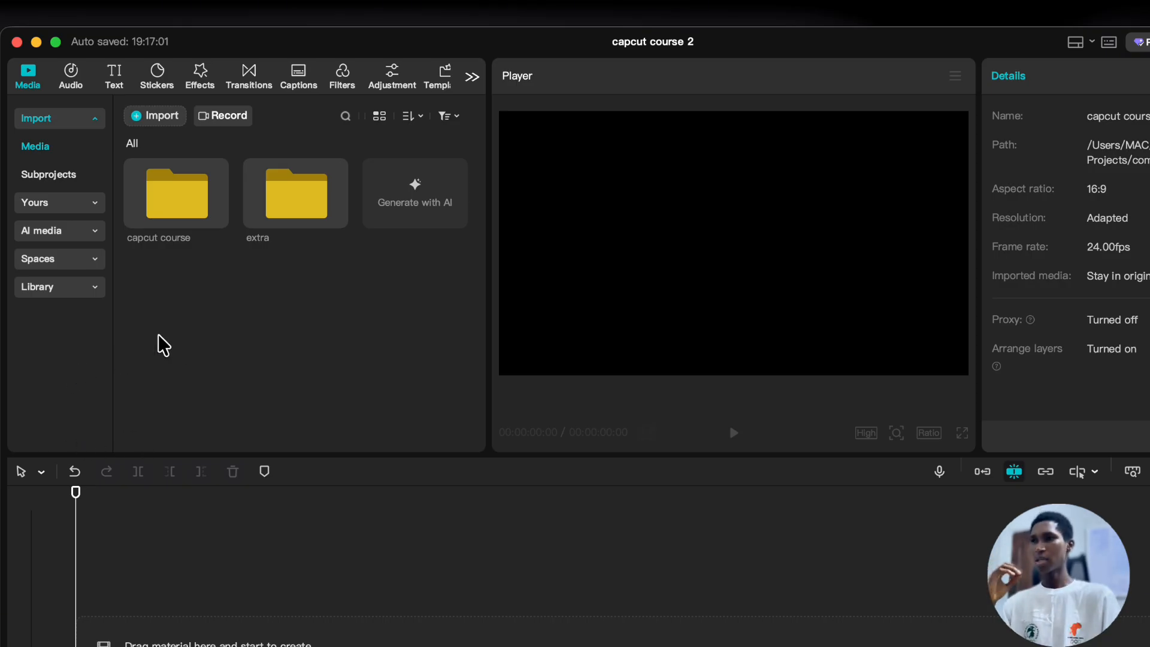
# - Open the capcut course folder and look through all of its clips
pyautogui.doubleClick(166, 210)
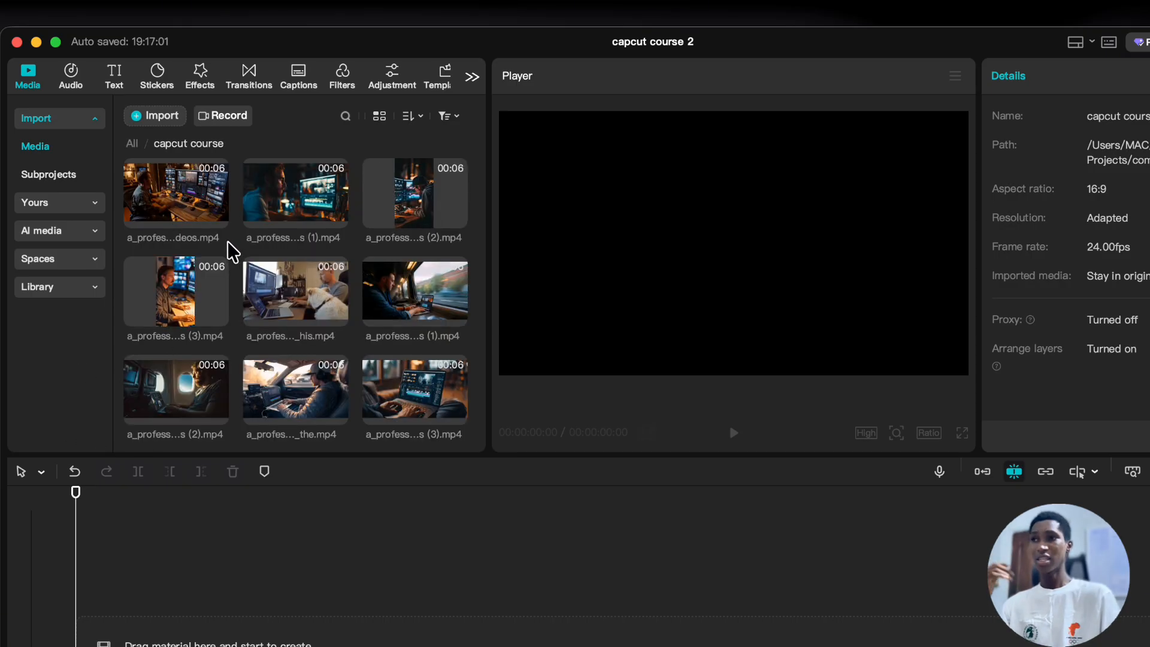
pyautogui.scroll(-5, 440, 286)
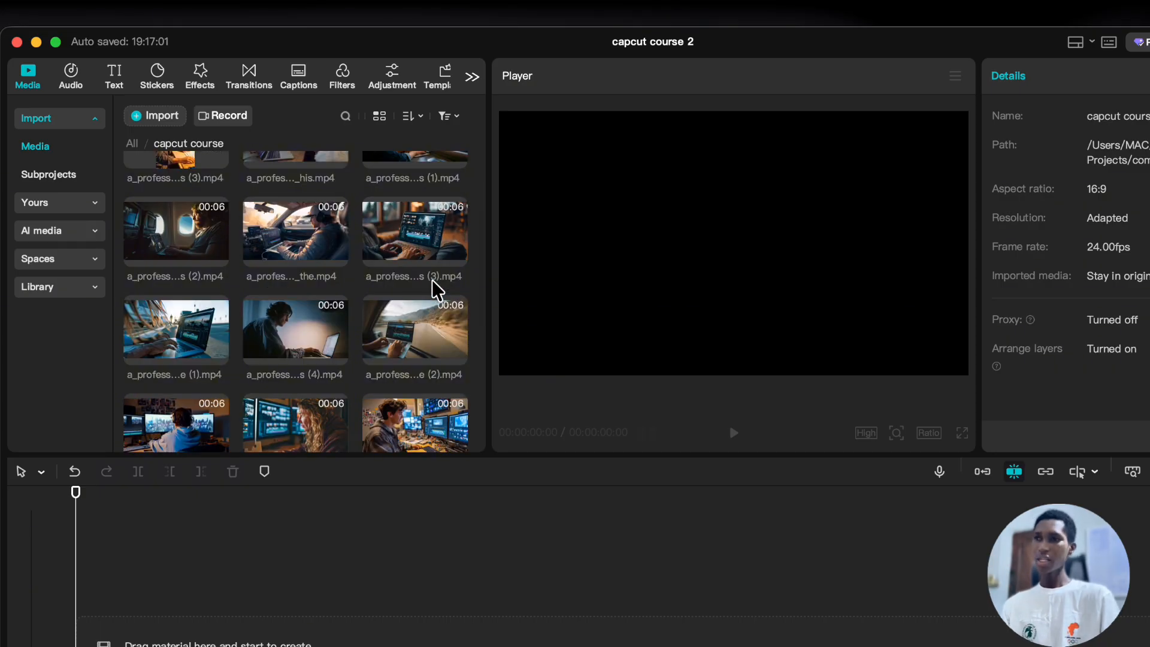
pyautogui.scroll(-6, 359, 311)
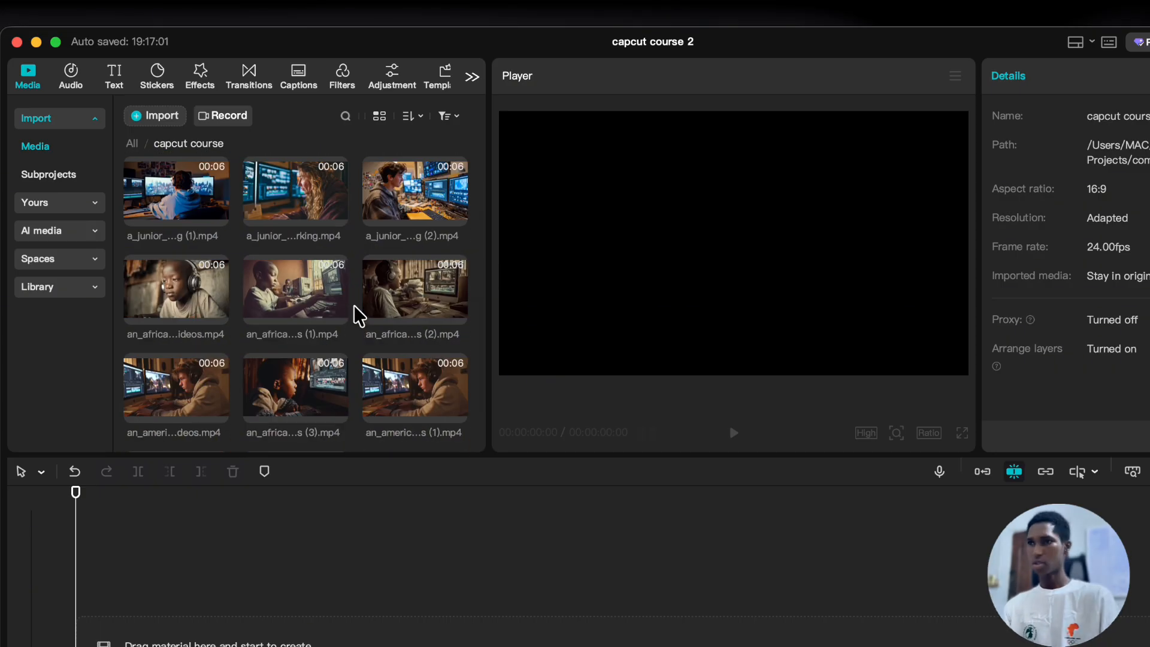
pyautogui.scroll(-3, 359, 311)
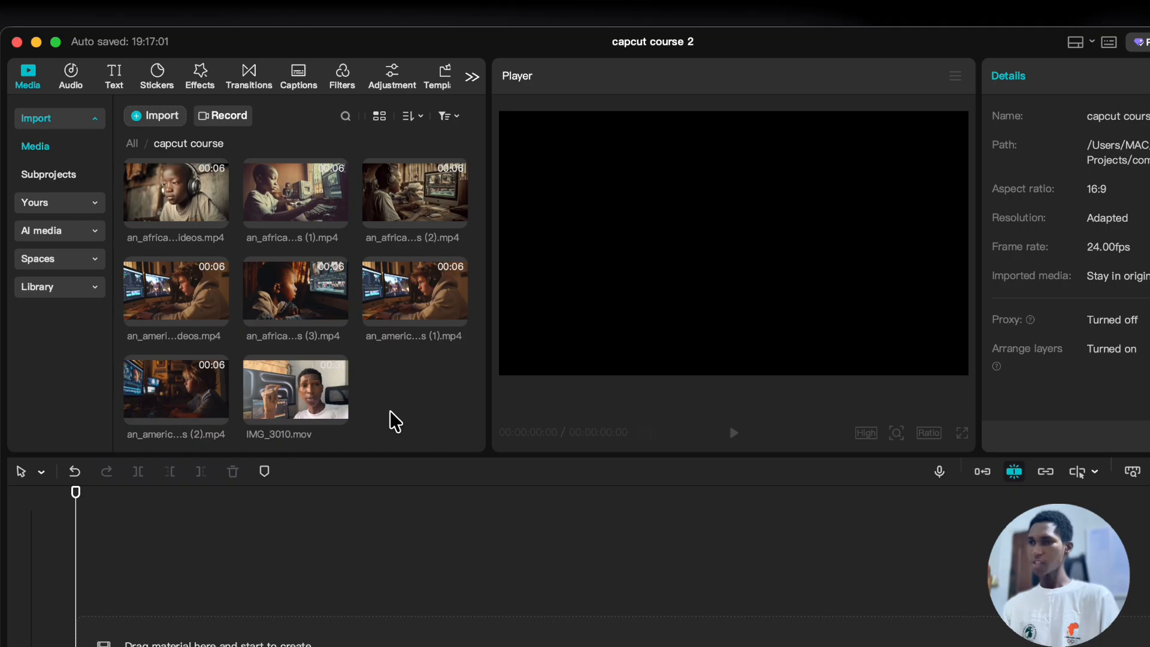
pyautogui.scroll(10, 379, 403)
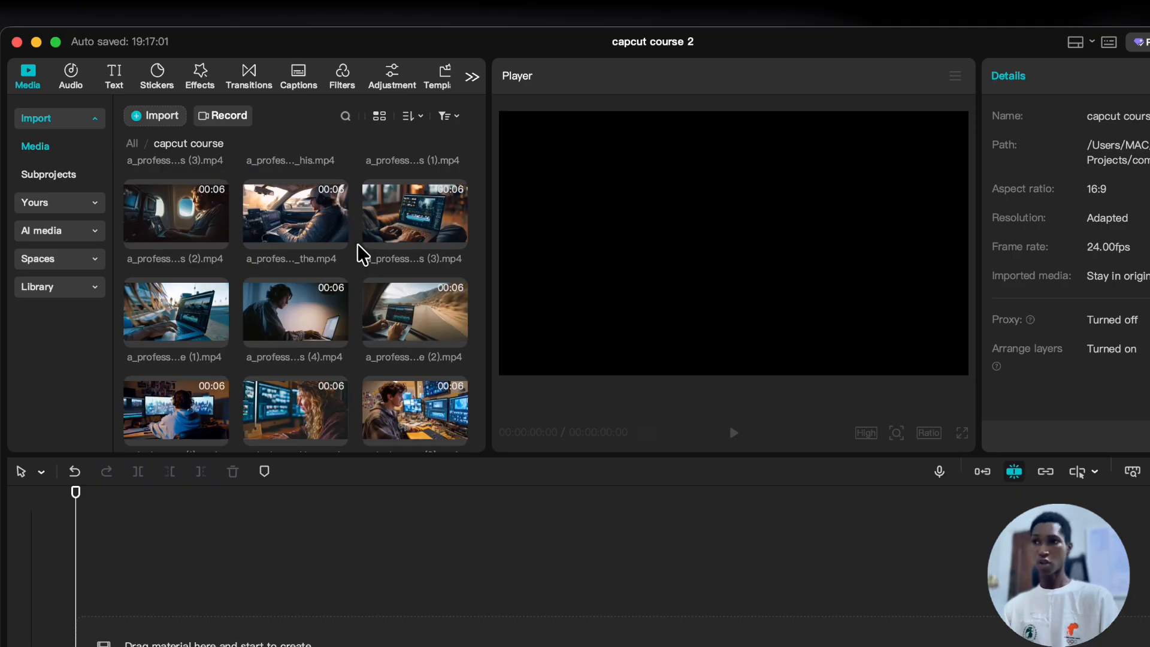
pyautogui.scroll(3, 357, 262)
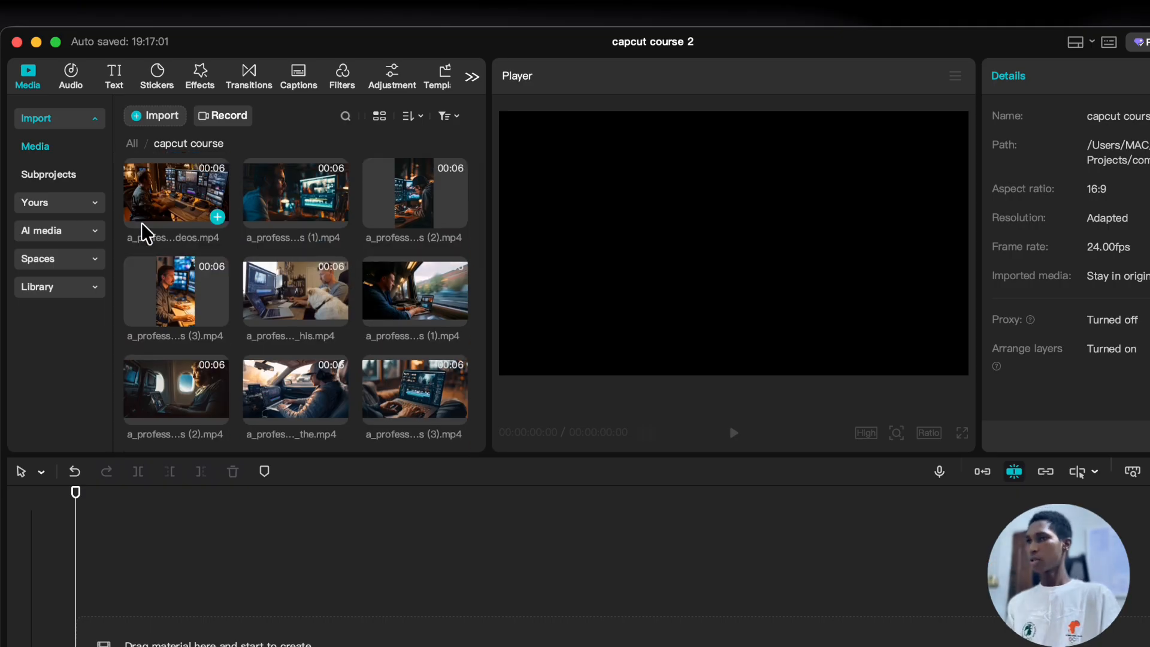
# - Preview the first clips in the capcut course folder one after another, and look over the remaining ones
pyautogui.click(150, 209)
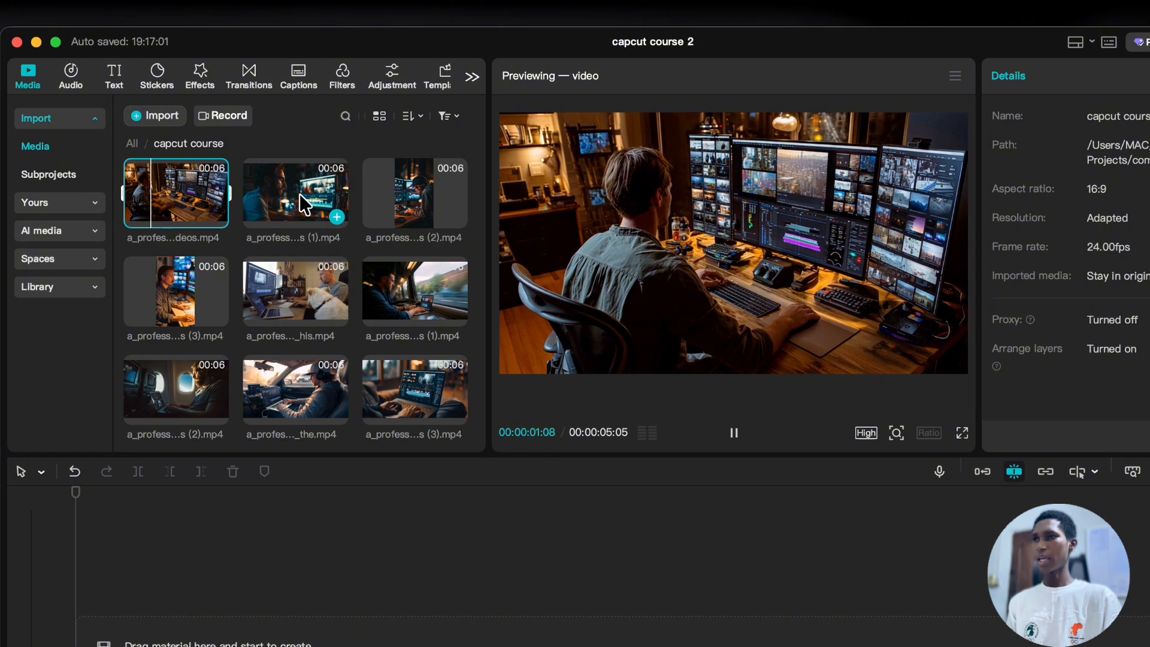
pyautogui.click(299, 193)
pyautogui.click(433, 186)
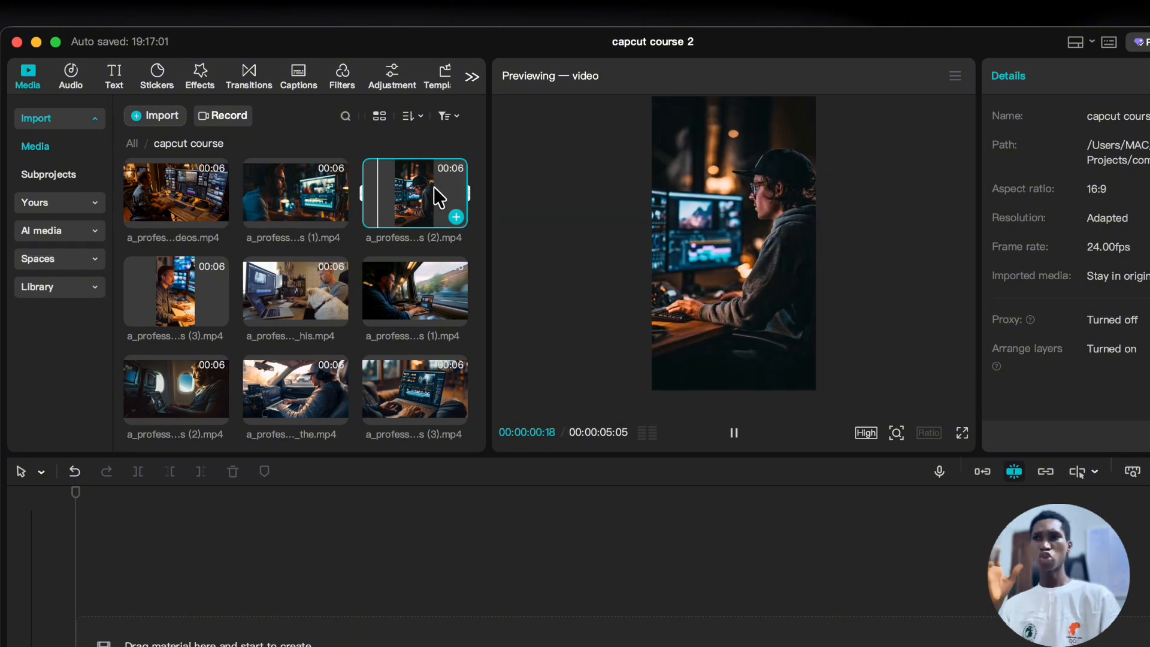
pyautogui.click(401, 268)
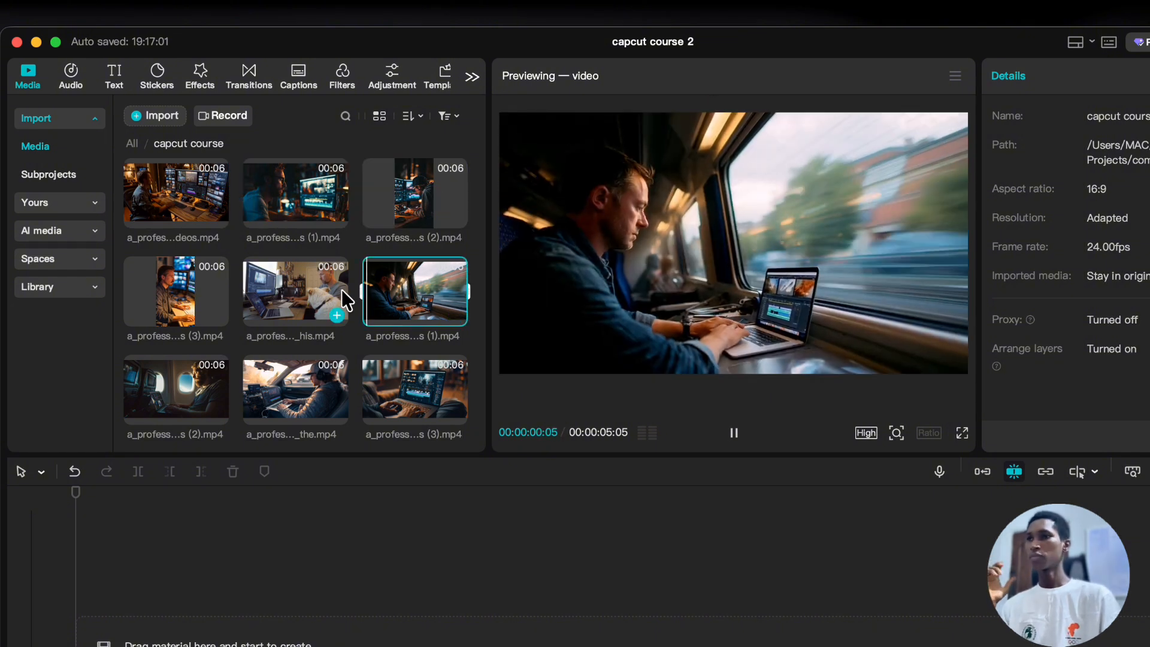
pyautogui.click(318, 287)
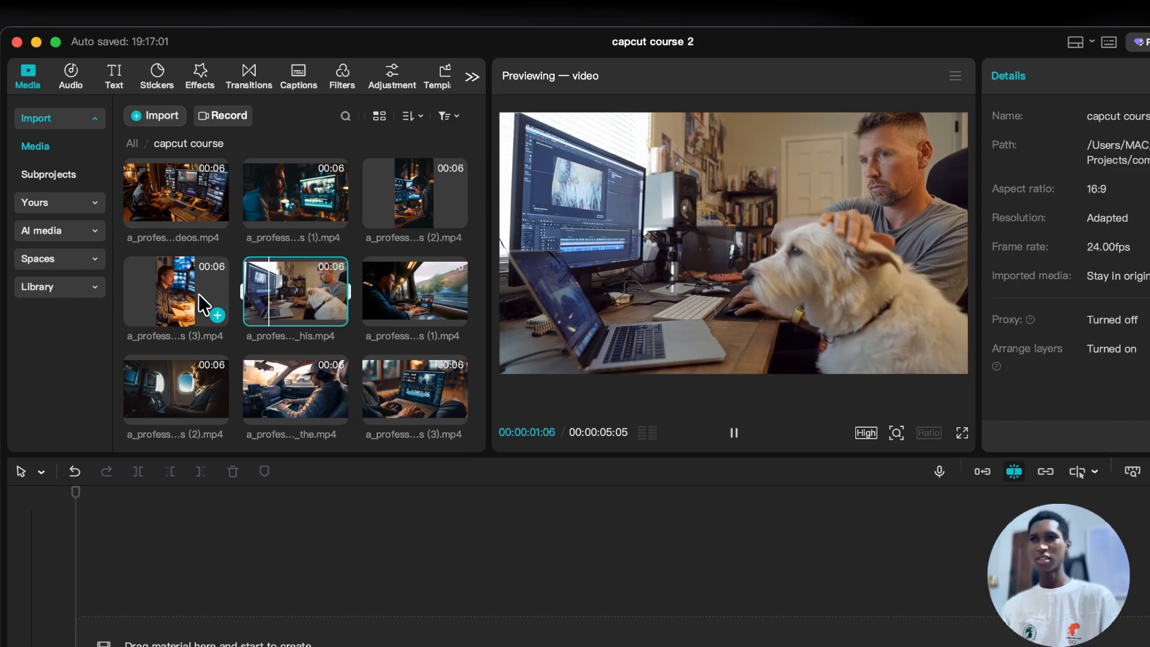
pyautogui.click(199, 293)
pyautogui.click(279, 294)
pyautogui.click(204, 374)
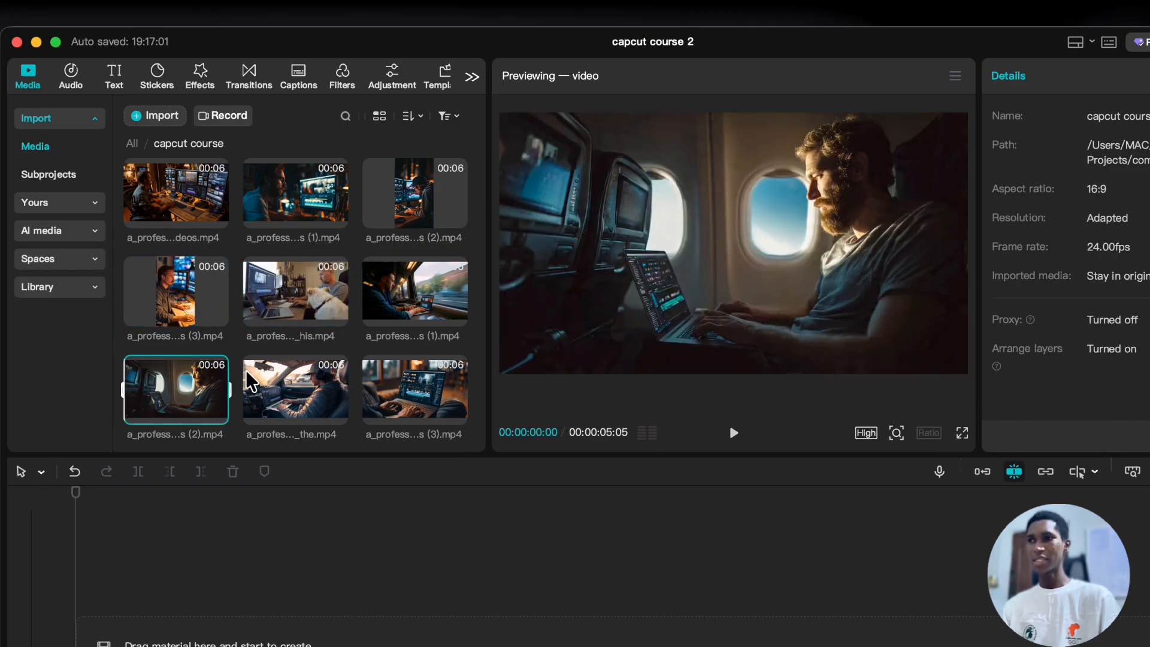
pyautogui.click(342, 388)
pyautogui.click(371, 368)
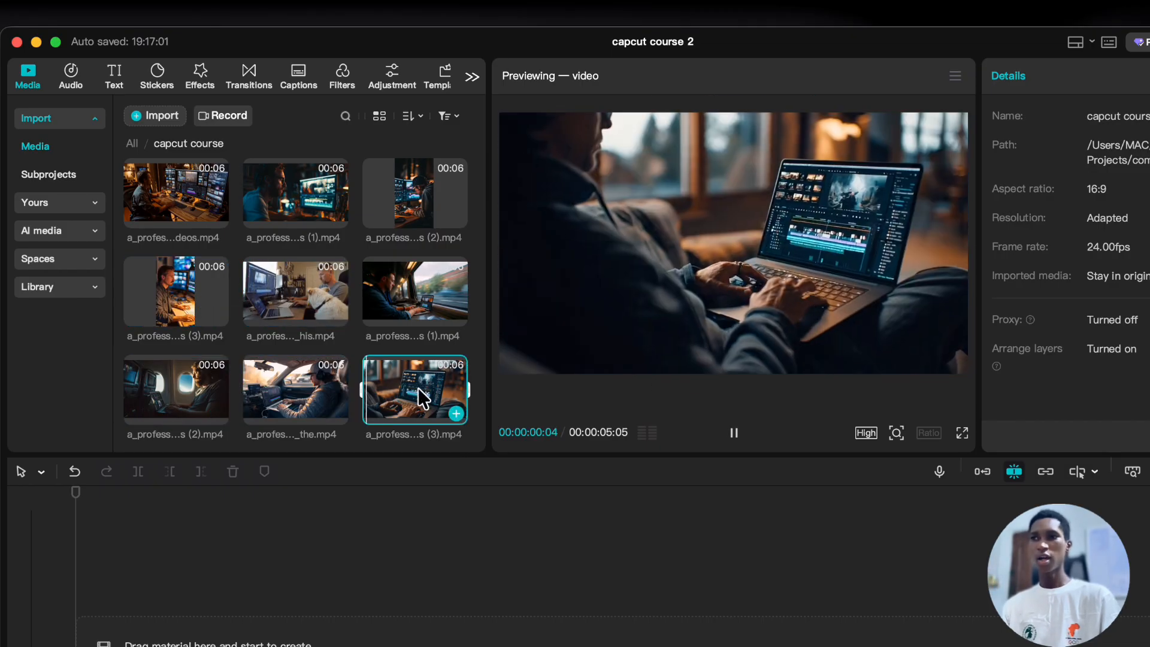
pyautogui.scroll(-4, 370, 367)
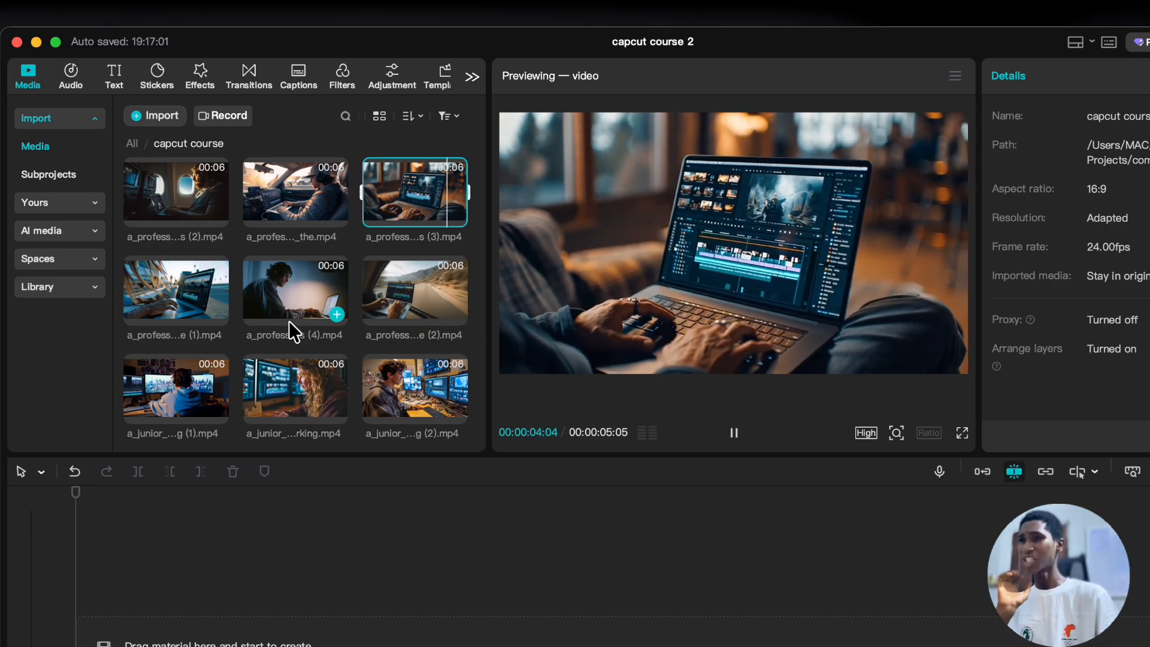
pyautogui.scroll(4, 289, 321)
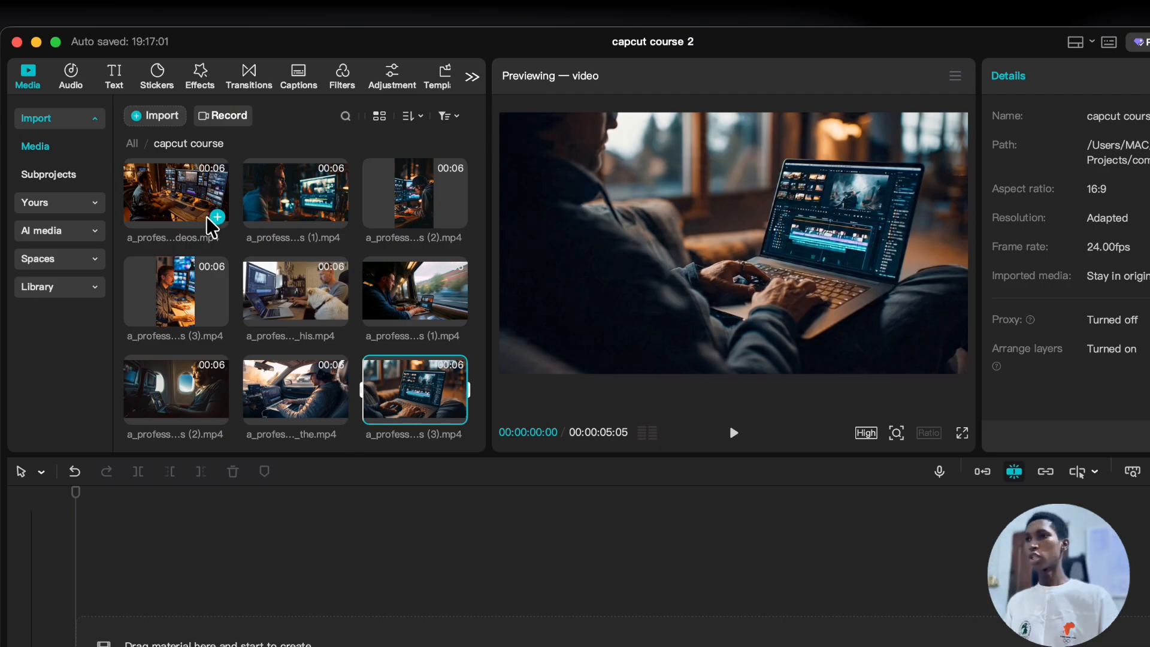
pyautogui.scroll(-5, 228, 239)
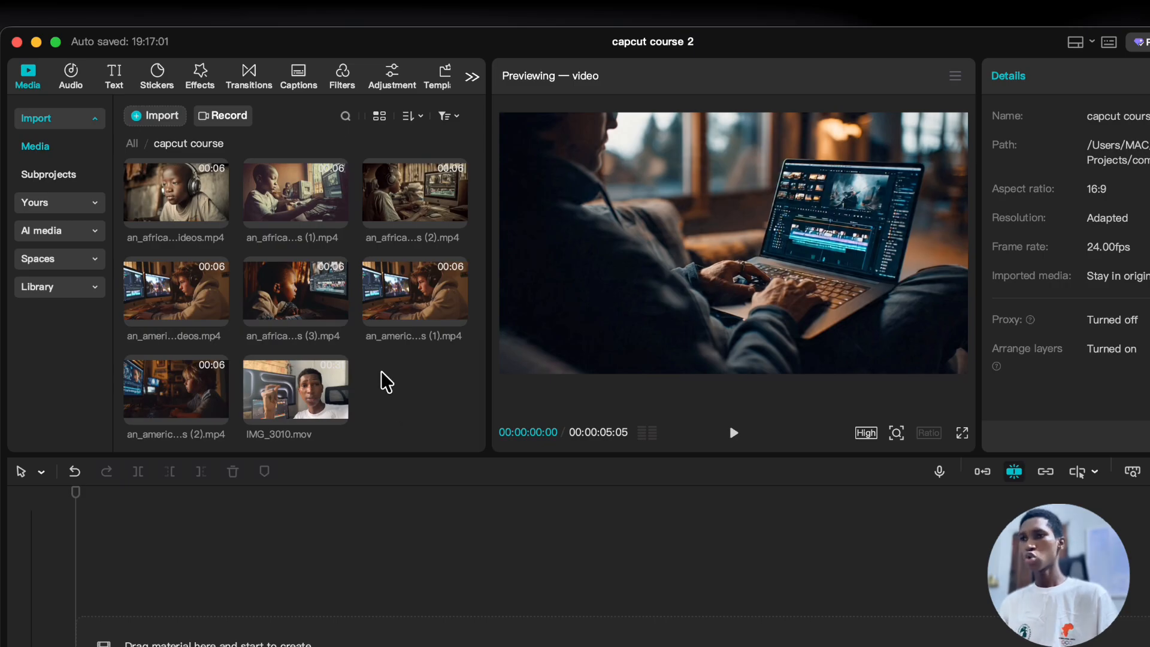
# - Check the available sorting options for the clips in the capcut course folder
pyautogui.rightClick(386, 382)
pyautogui.moveTo(404, 421)
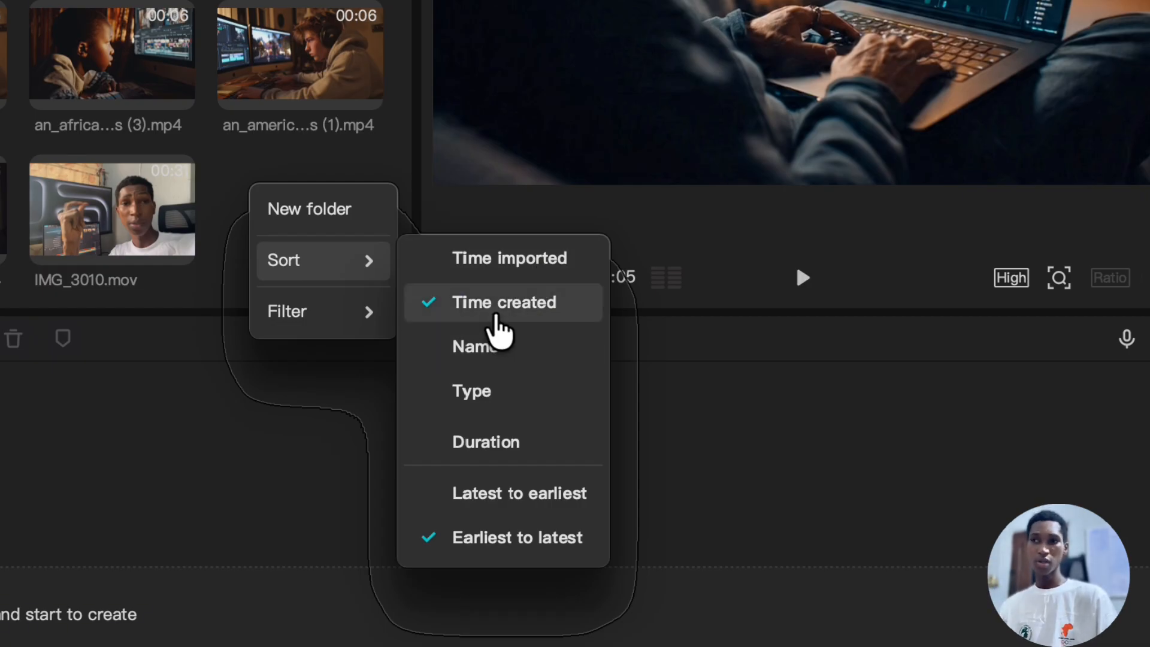
pyautogui.click(221, 206)
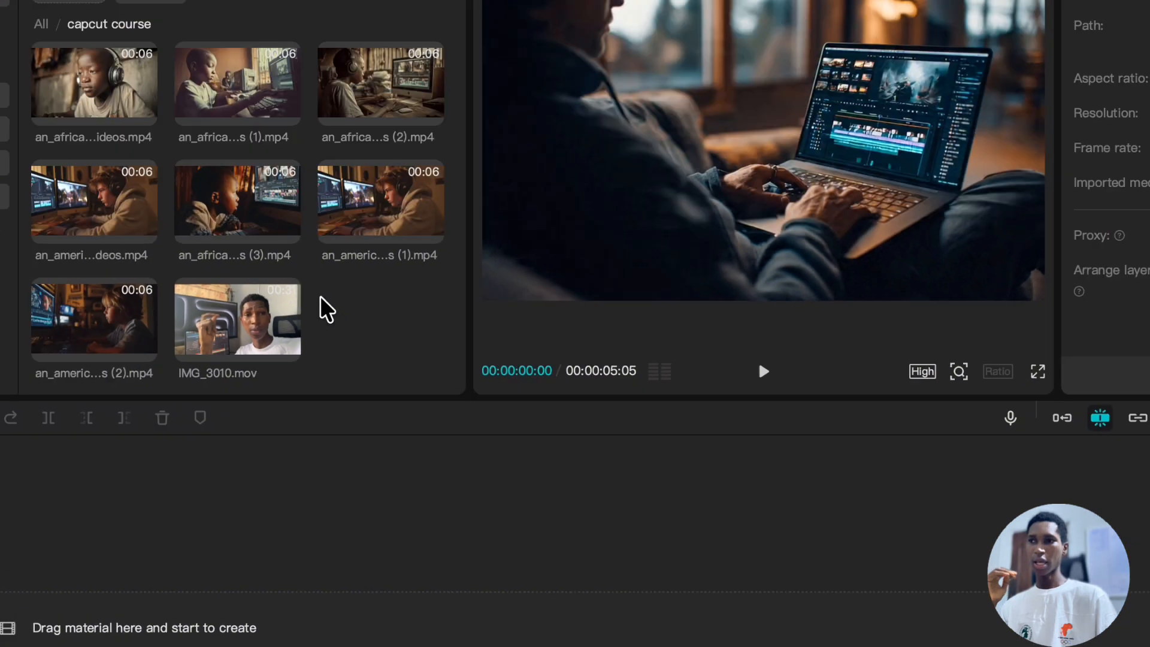
# - Preview the folder's first clip, a_professional_man_editing_videos.mp4, and add it to the timeline
pyautogui.scroll(10, 320, 298)
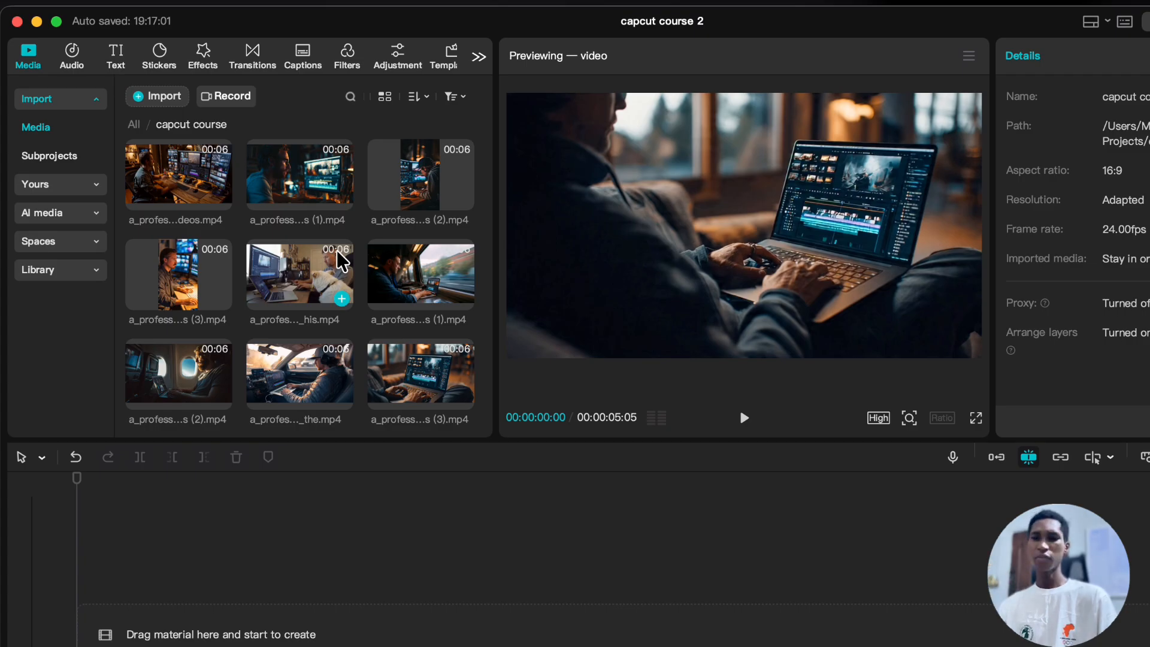
pyautogui.click(190, 180)
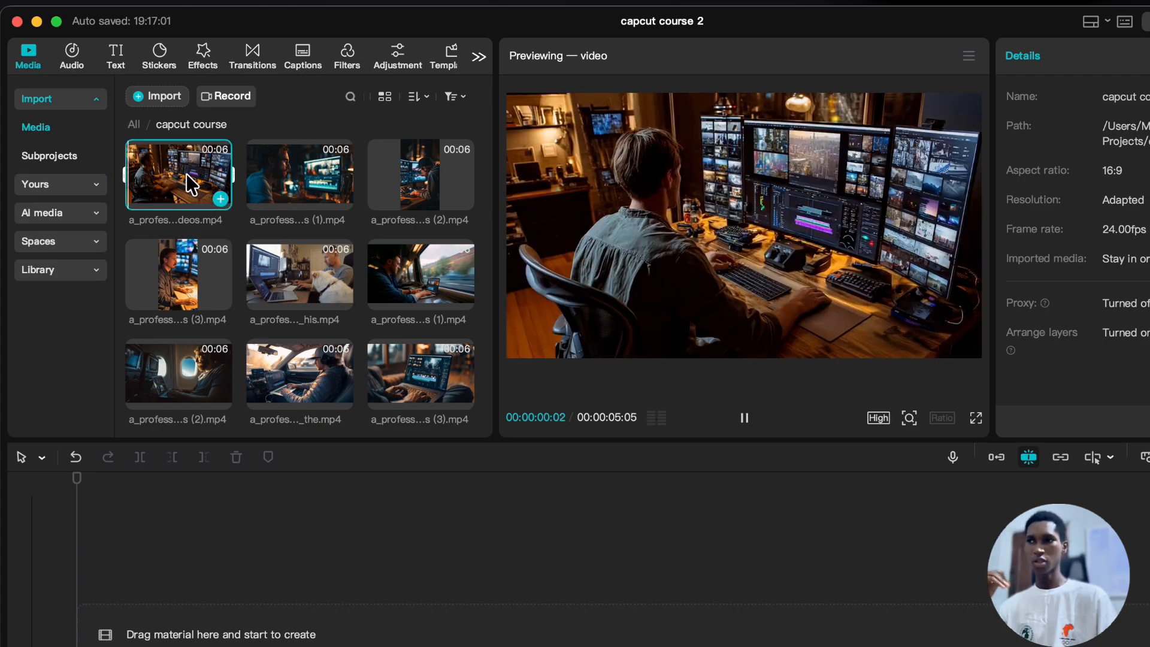
pyautogui.click(221, 200)
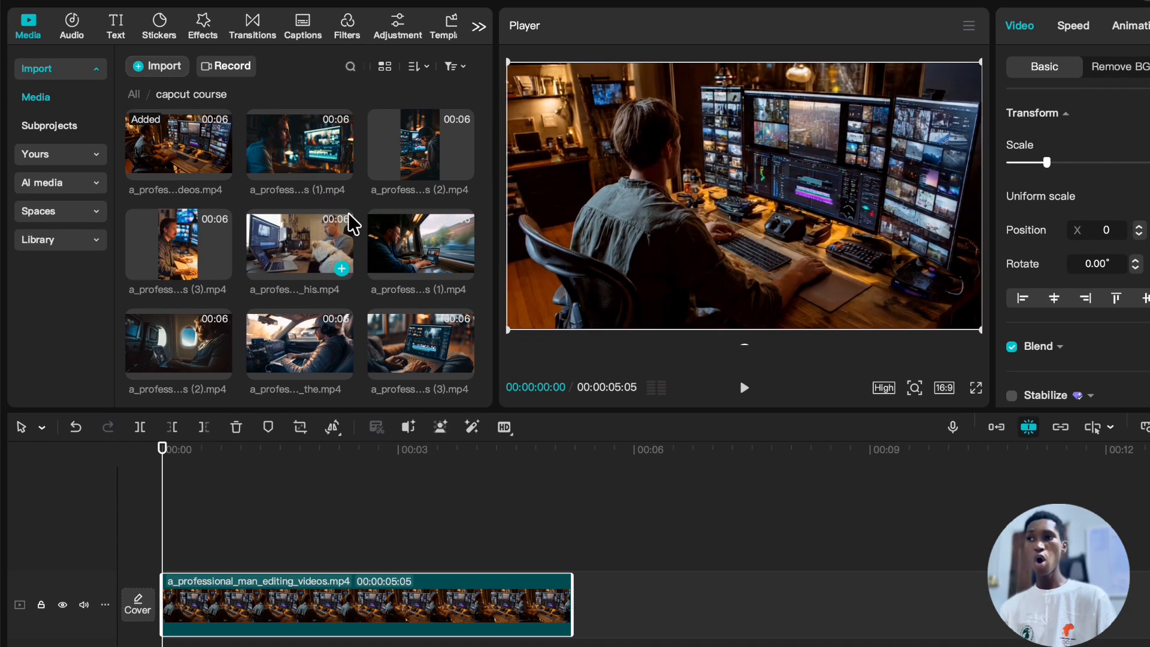
# - Place a_professional_man_editing_videos (1).mp4 on the main track after the first clip, leaving a small gap between them
pyautogui.moveTo(334, 163); pyautogui.dragTo(337, 222)
pyautogui.moveTo(273, 133); pyautogui.dragTo(689, 606)
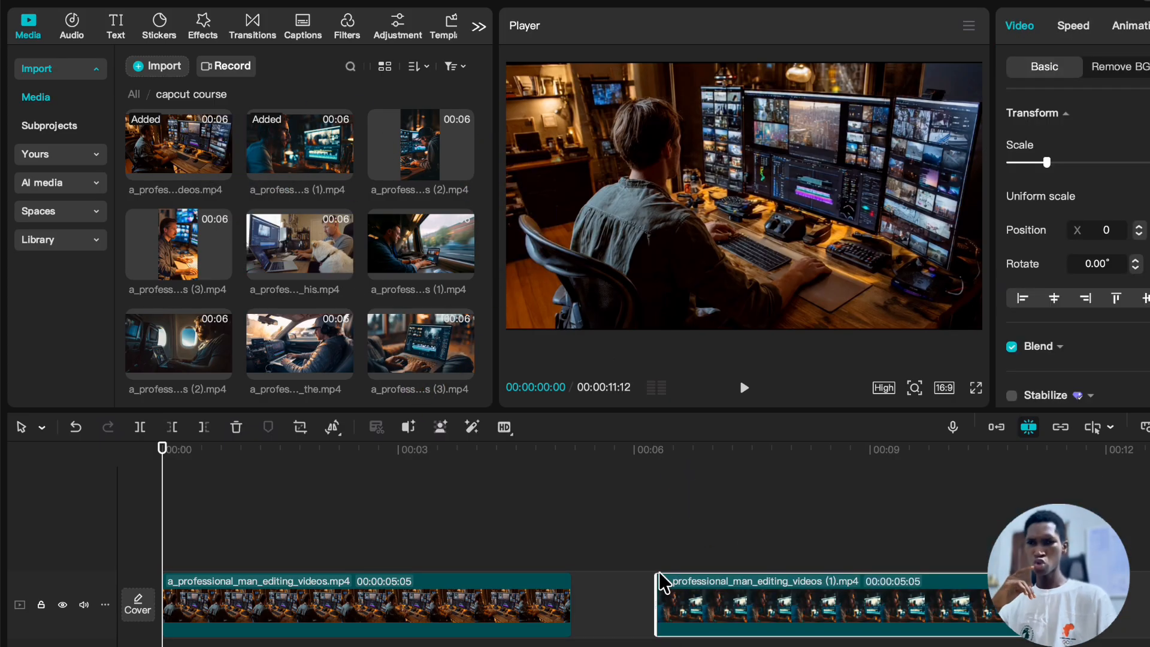
pyautogui.moveTo(617, 551); pyautogui.dragTo(535, 555)
pyautogui.moveTo(754, 596); pyautogui.dragTo(705, 593)
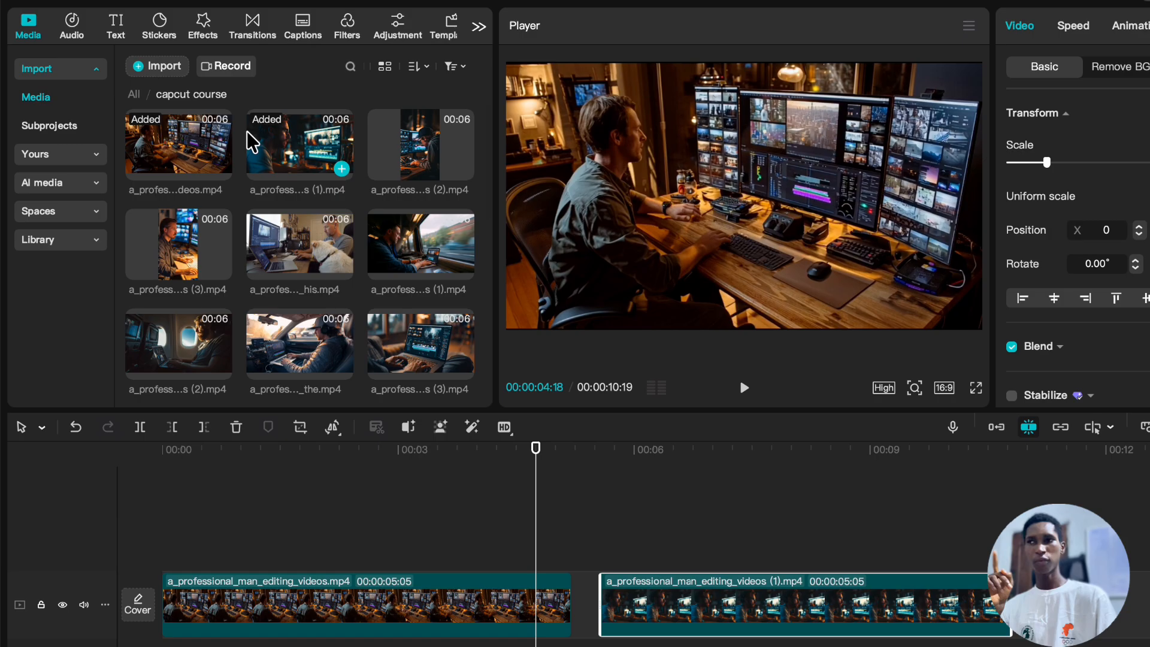
pyautogui.moveTo(752, 547); pyautogui.dragTo(683, 542)
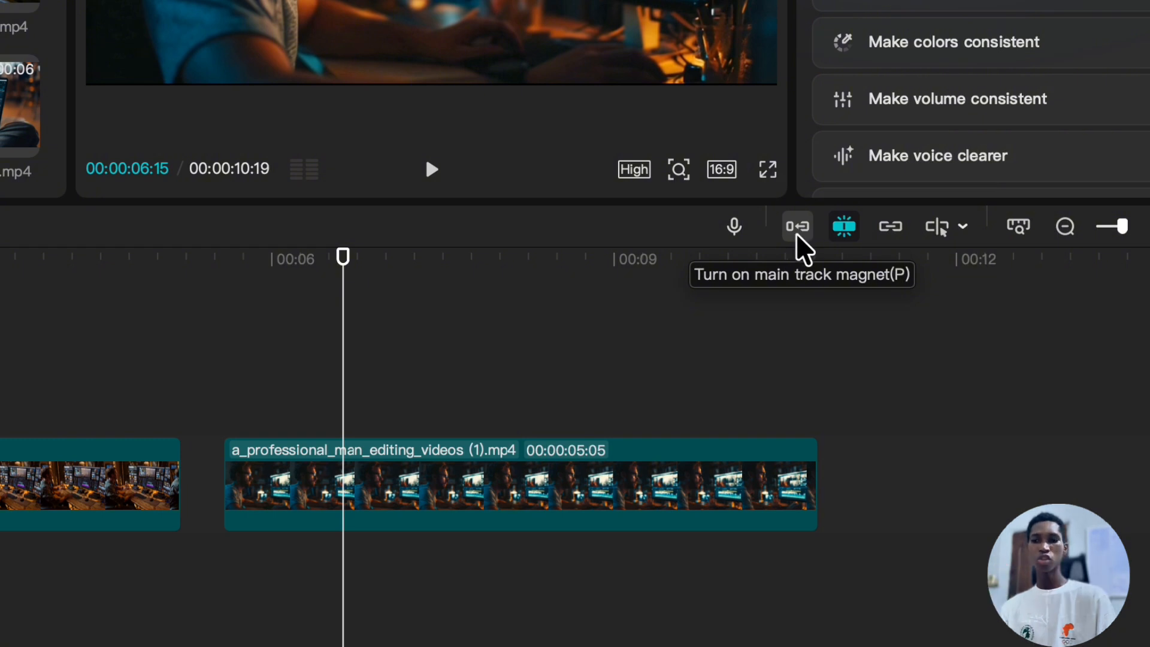
# - Turn on the main track magnet and try to pull the second clip away from the first
pyautogui.click(797, 236)
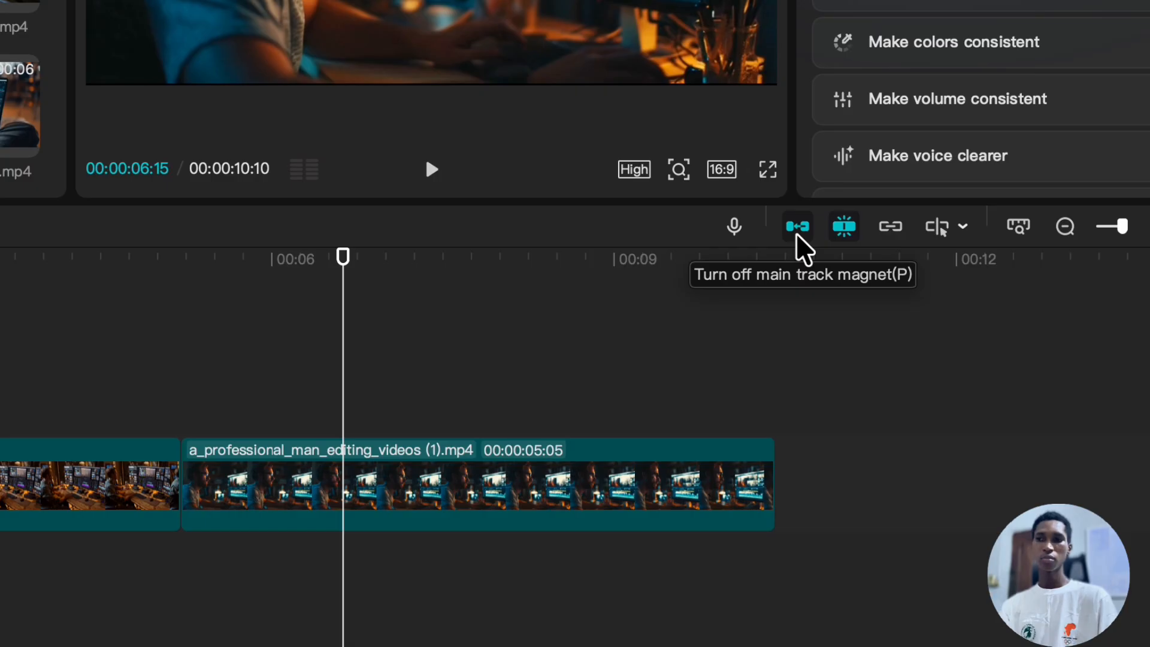
pyautogui.moveTo(318, 480); pyautogui.dragTo(950, 509)
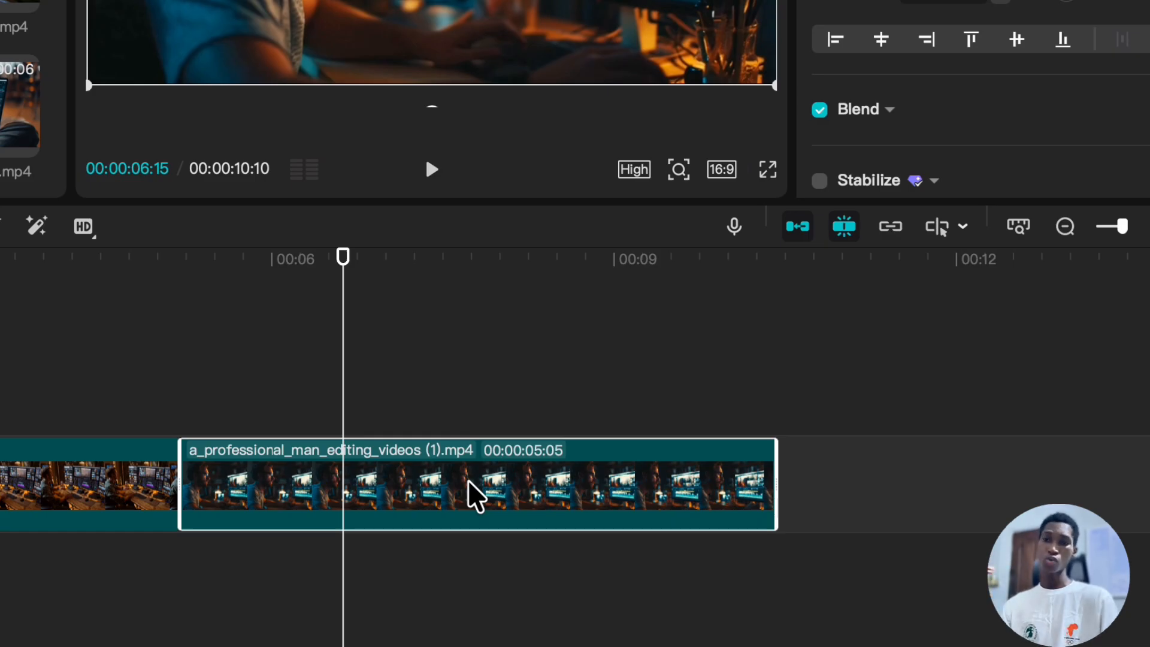
# - Turn off the main track magnet and move the second clip to start at about 00:00:06:15
pyautogui.click(797, 228)
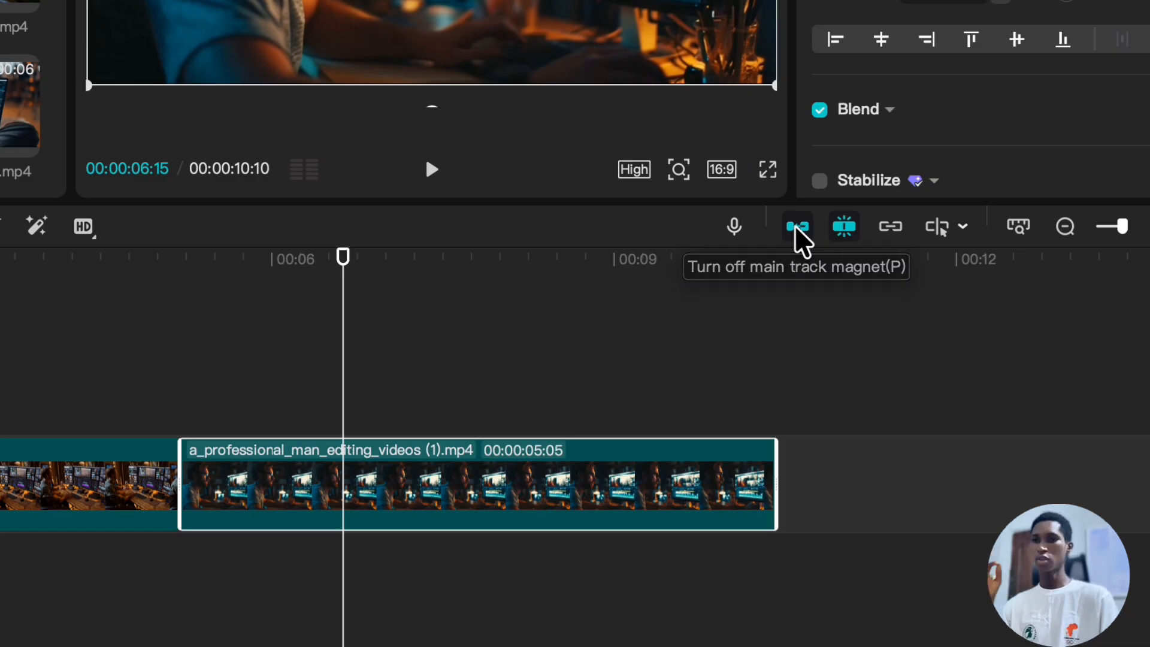
pyautogui.moveTo(246, 486); pyautogui.dragTo(518, 504)
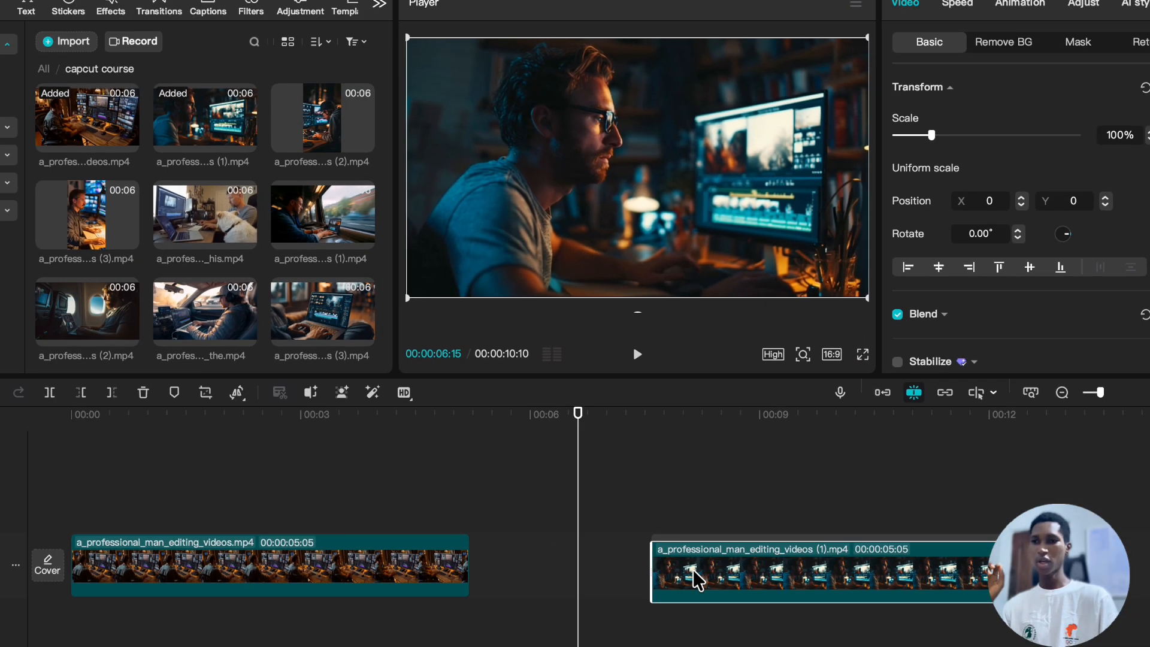
pyautogui.moveTo(694, 572); pyautogui.dragTo(624, 564)
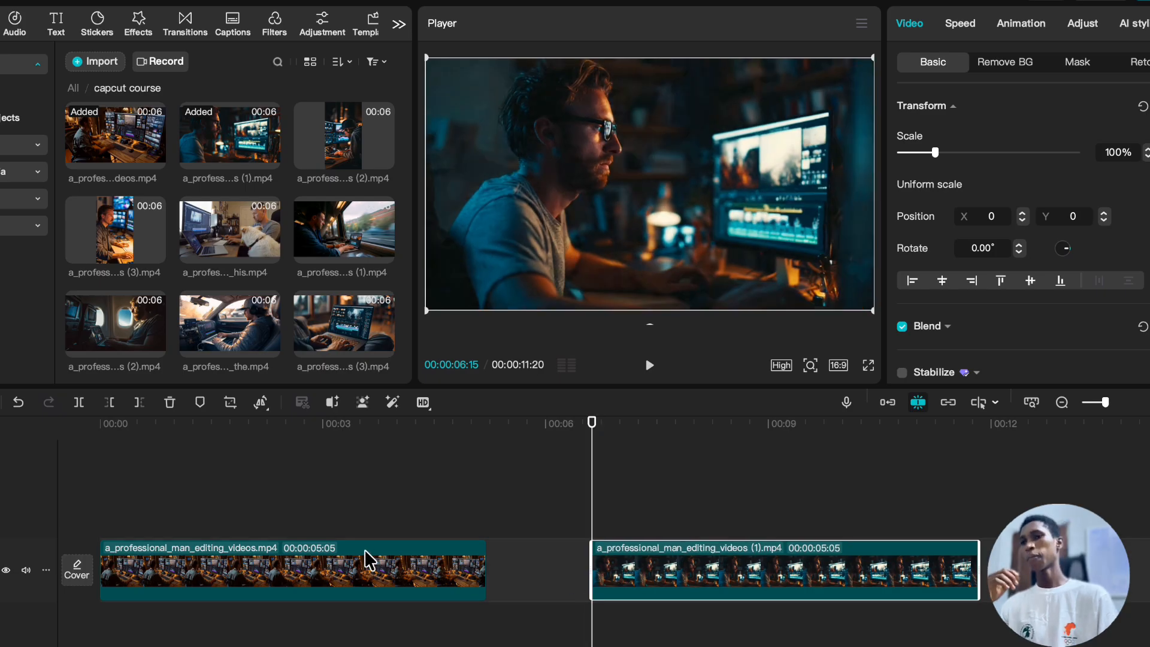
# - Scrub across the two clips, and split the first clip at 00:00:00:12
pyautogui.click(273, 535)
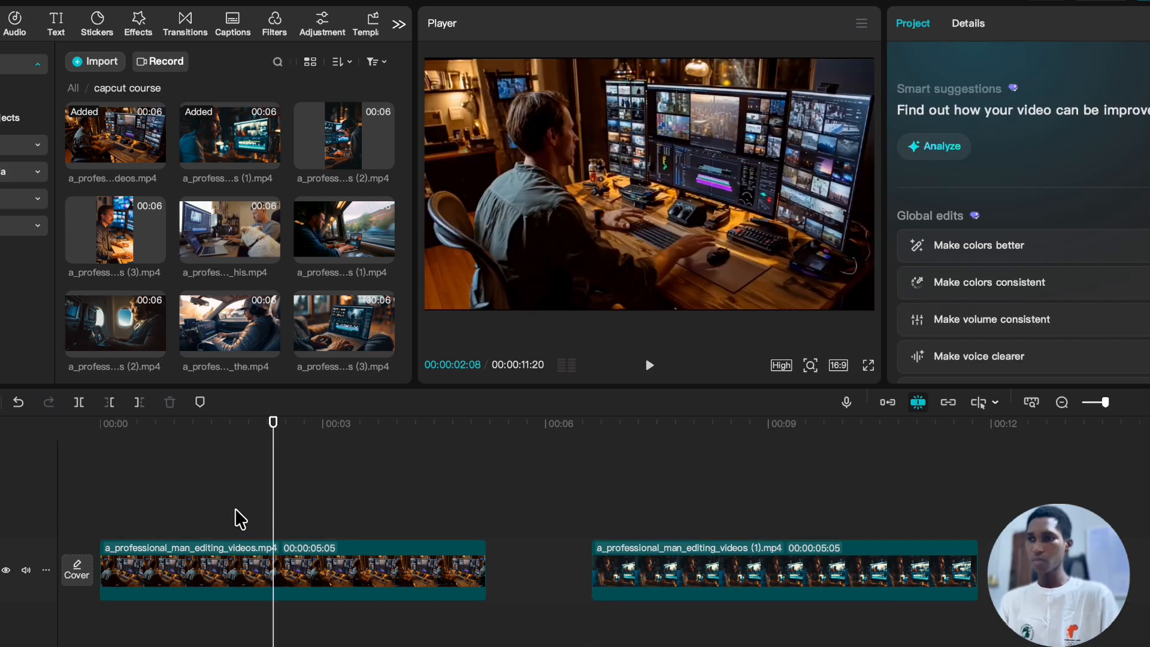
pyautogui.moveTo(236, 519); pyautogui.dragTo(694, 509)
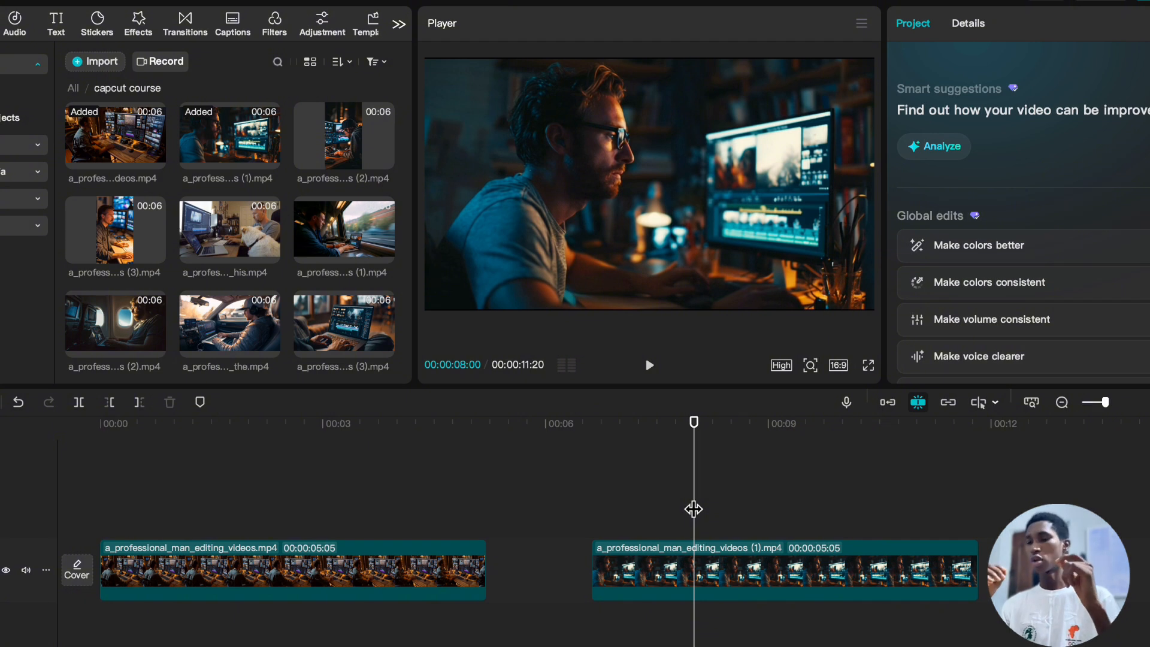
pyautogui.click(138, 463)
pyautogui.click(131, 558)
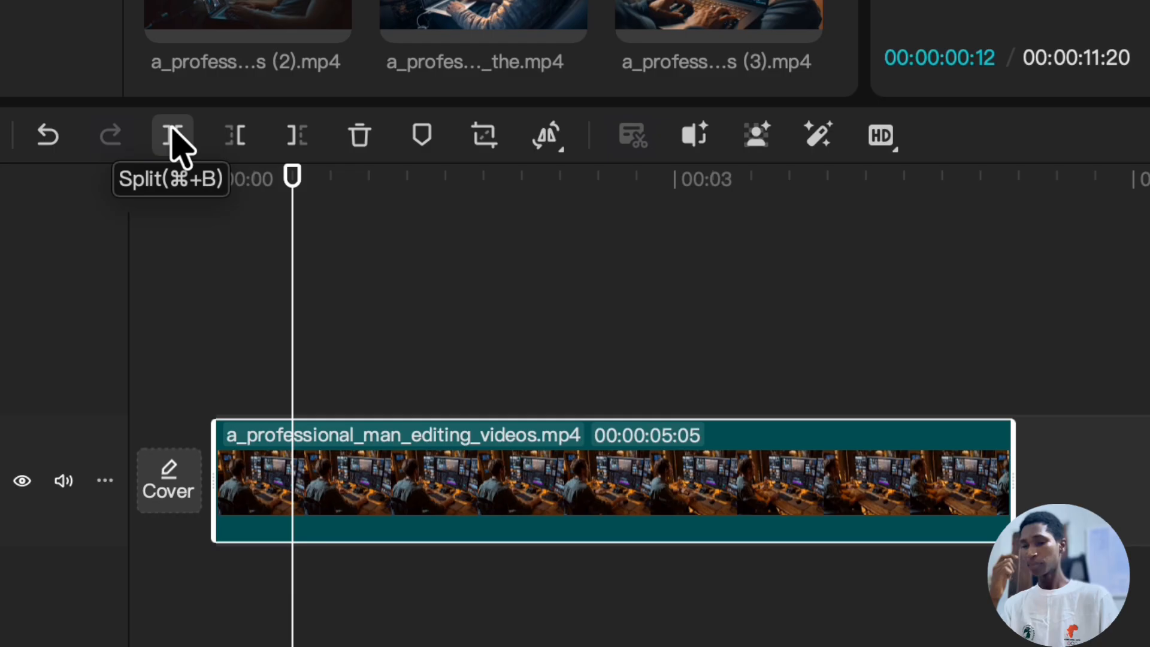
pyautogui.click(172, 130)
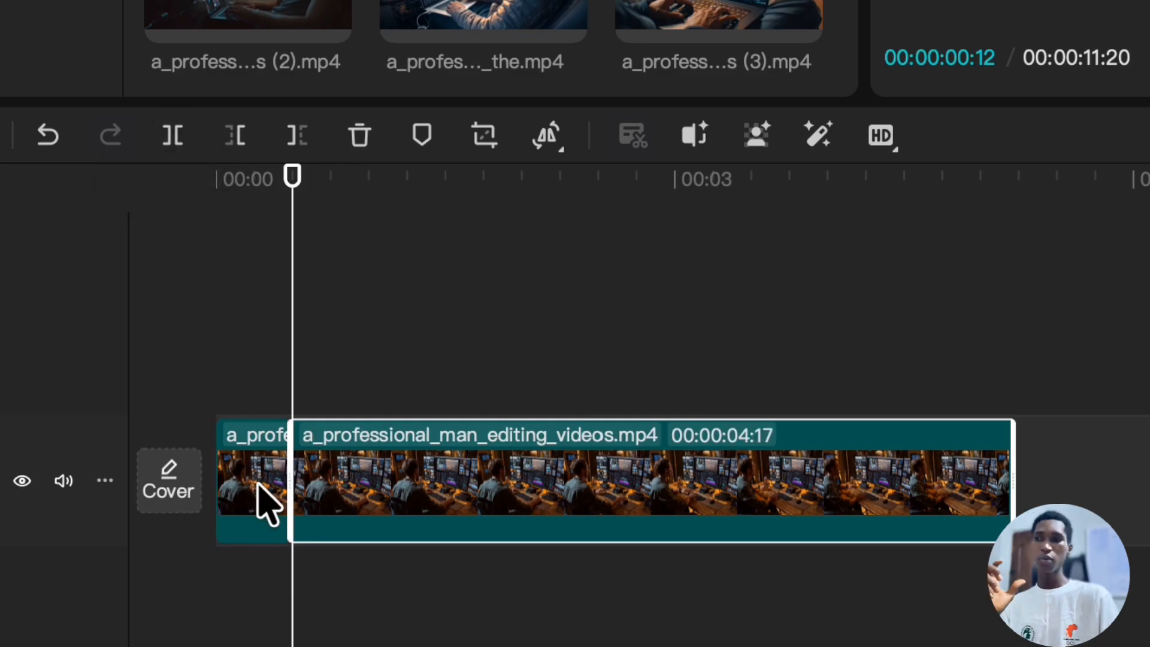
# - Delete the short opening piece split off the first clip
pyautogui.click(264, 501)
pyautogui.click(470, 501)
pyautogui.click(252, 488)
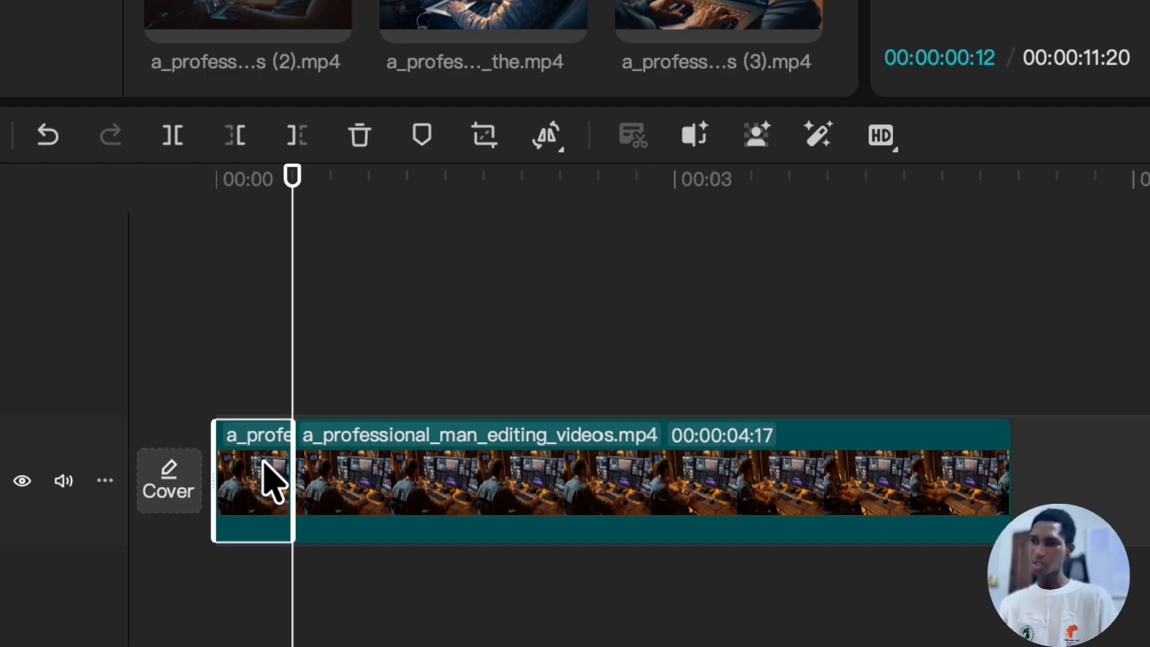
pyautogui.rightClick(272, 482)
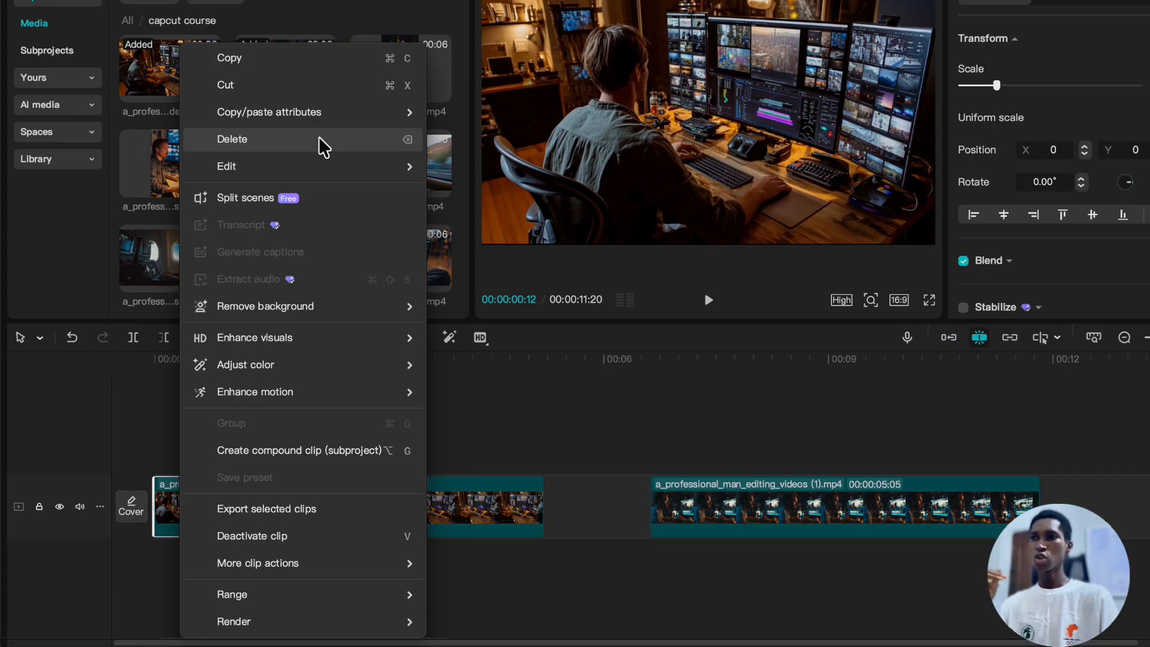
pyautogui.click(172, 513)
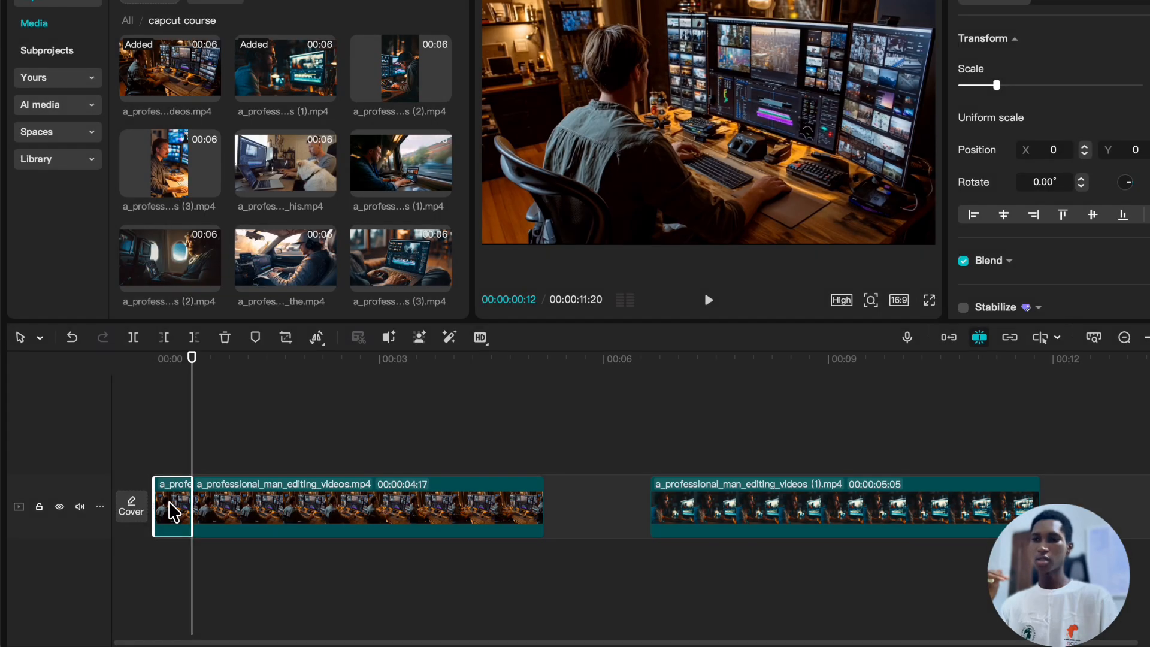
pyautogui.press('Delete')
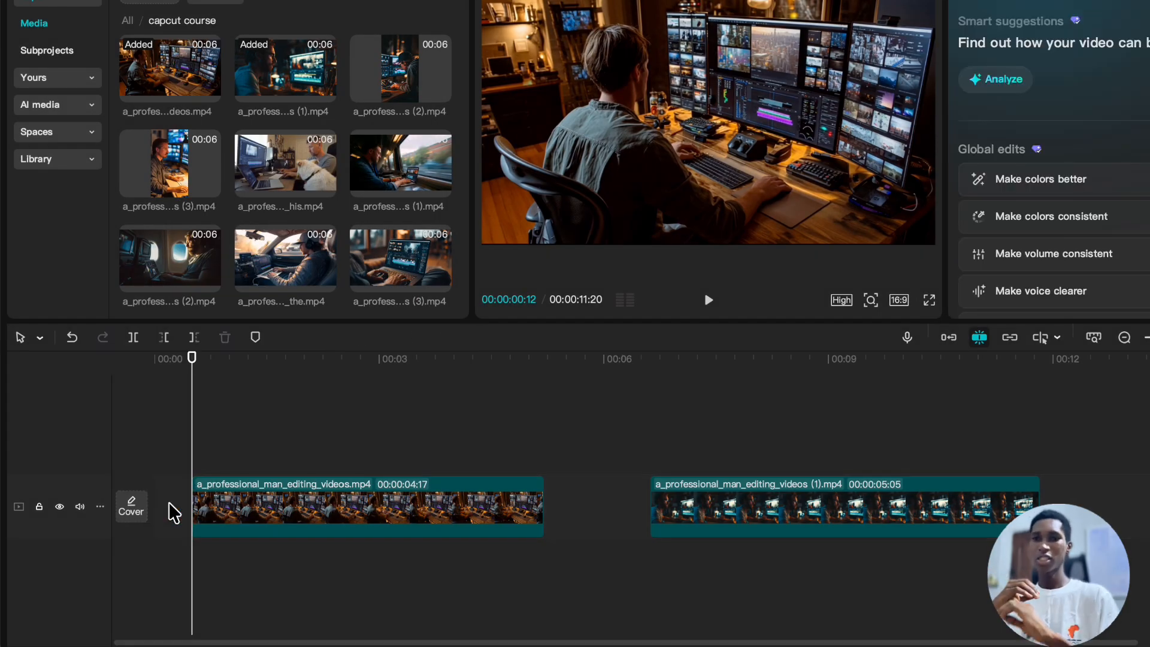
# - Split the remaining part of the first clip at 00:00:01:13
pyautogui.click(206, 510)
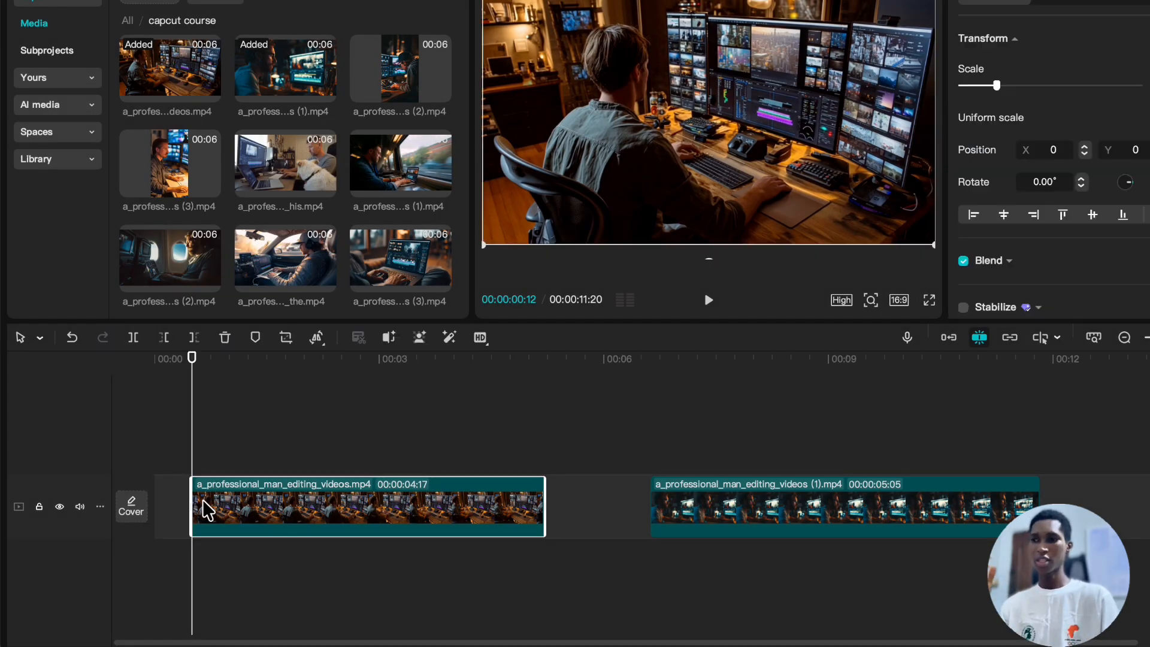
pyautogui.click(264, 440)
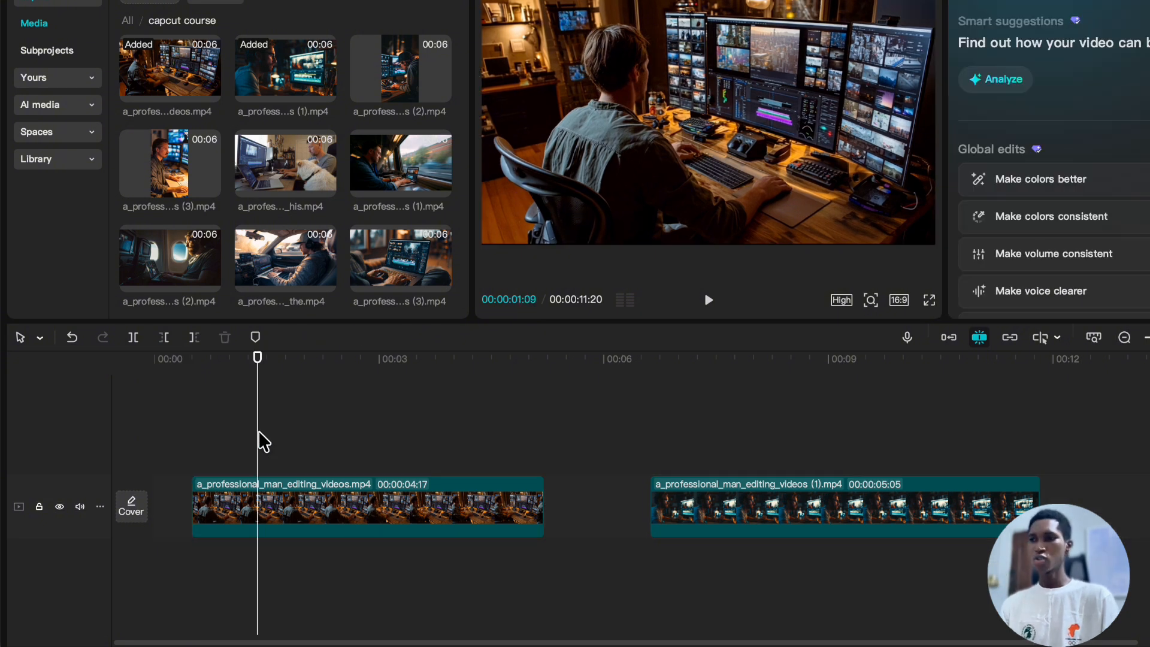
pyautogui.click(285, 519)
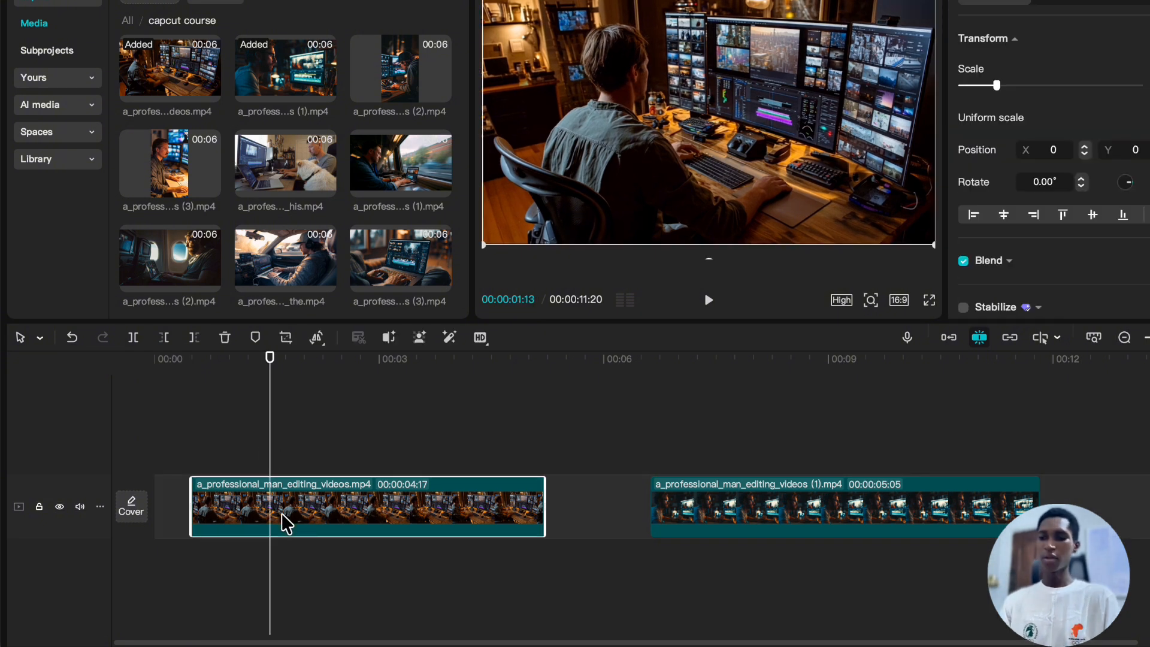
pyautogui.click(163, 338)
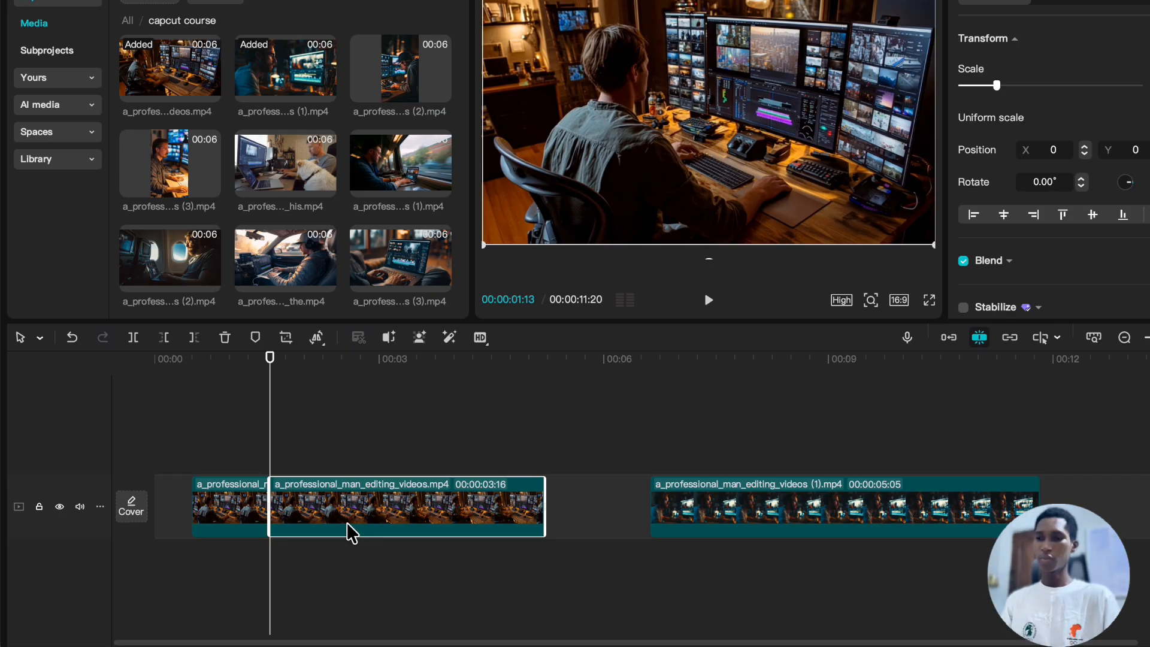
# - Check the two new pieces of the first clip, and undo the last split
pyautogui.click(256, 461)
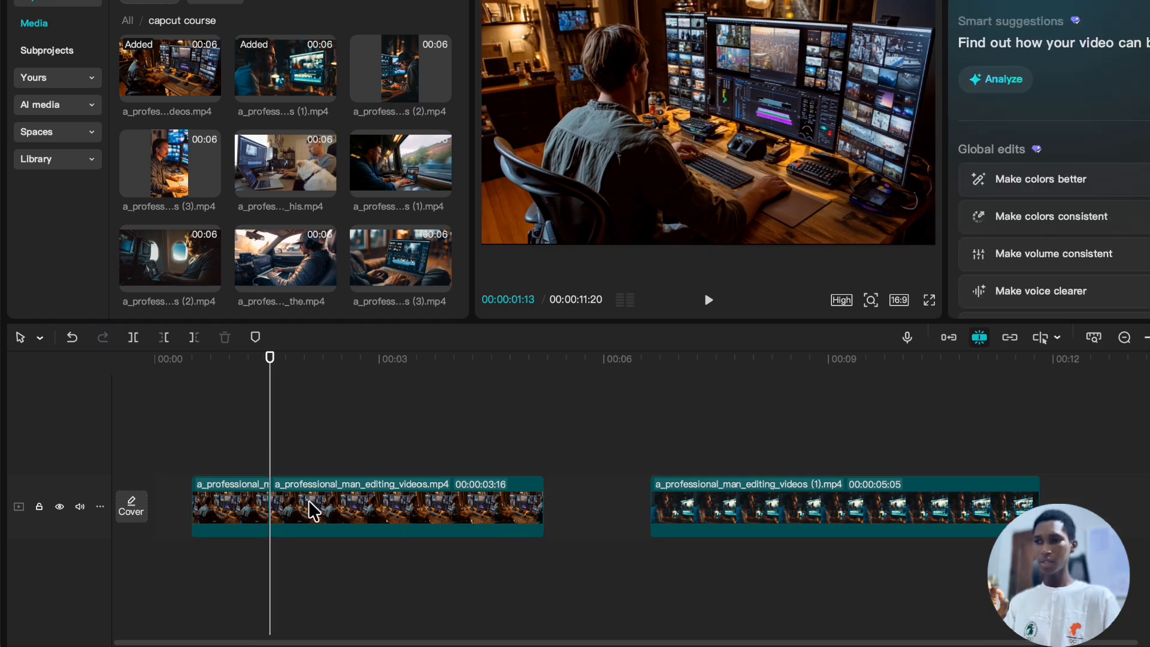
pyautogui.click(287, 513)
pyautogui.click(252, 439)
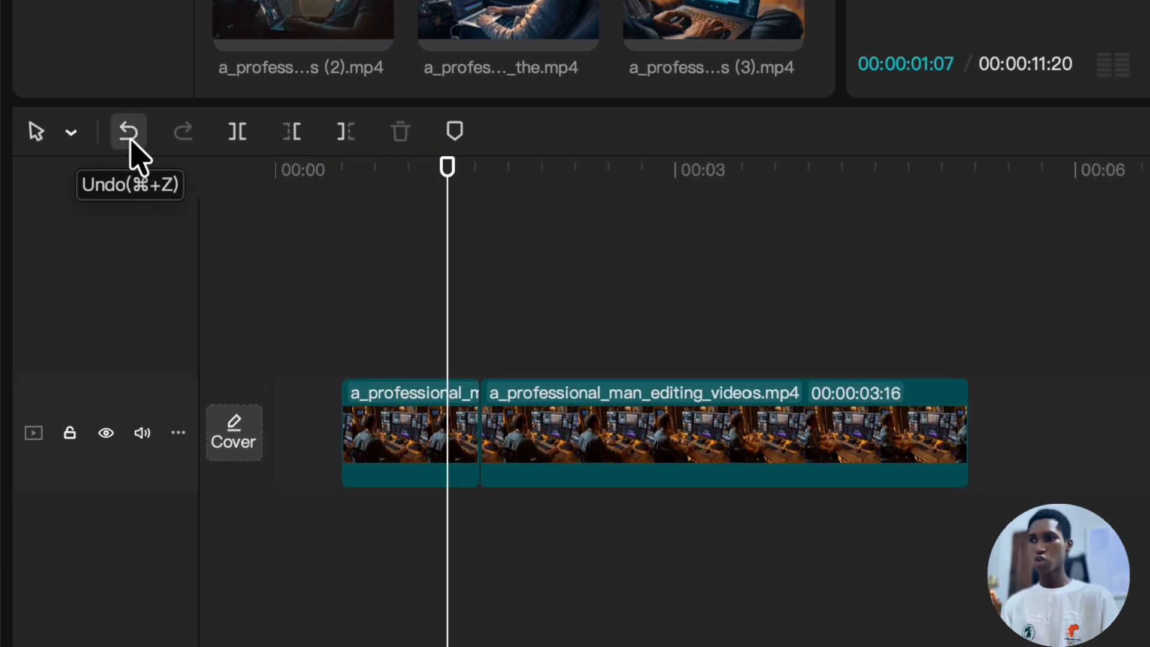
pyautogui.click(130, 144)
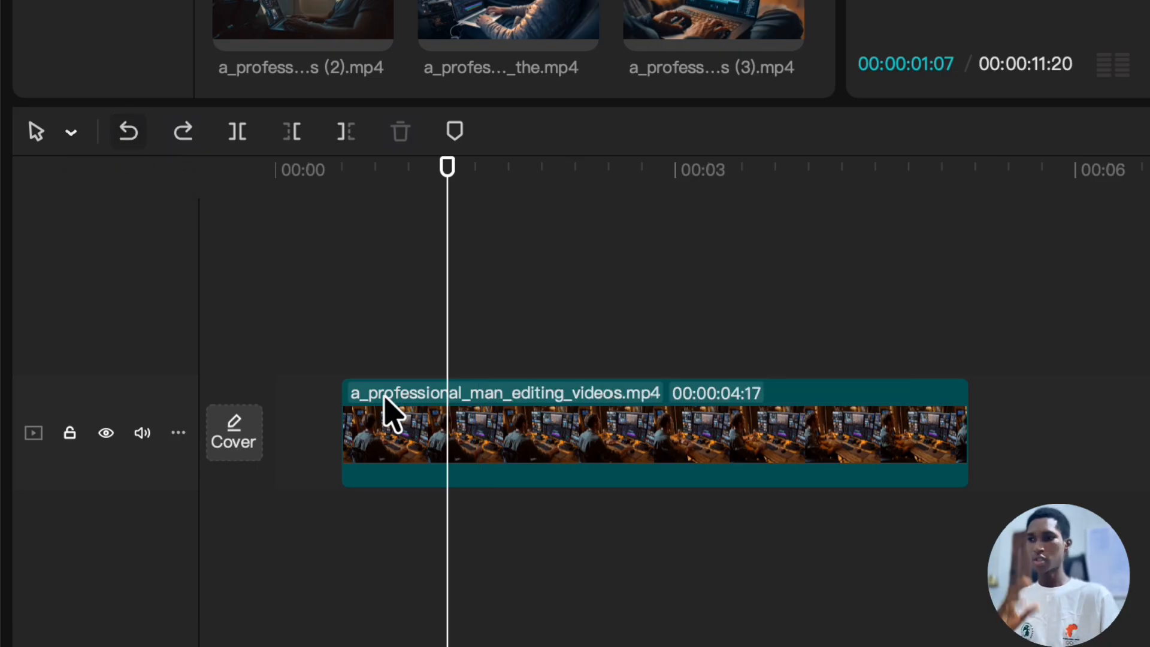
# - Try to extend the first clip by pulling its end edge beyond 00:00:05:05 on the timeline
pyautogui.click(479, 318)
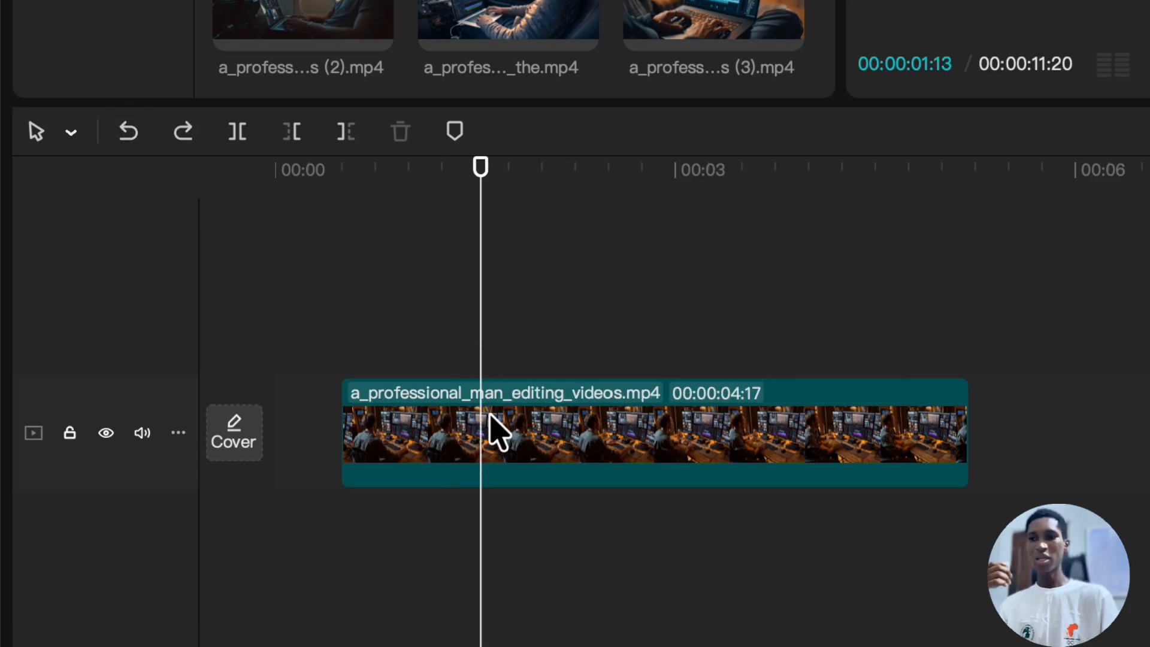
pyautogui.click(496, 433)
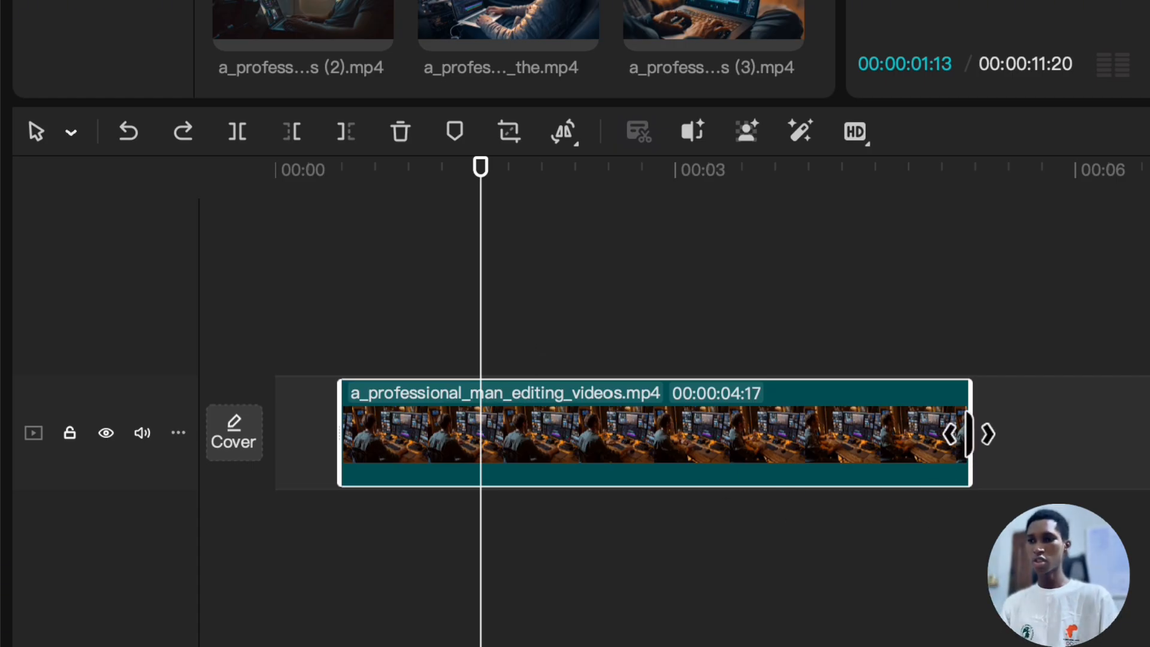
pyautogui.moveTo(970, 434); pyautogui.dragTo(1060, 381)
pyautogui.click(967, 307)
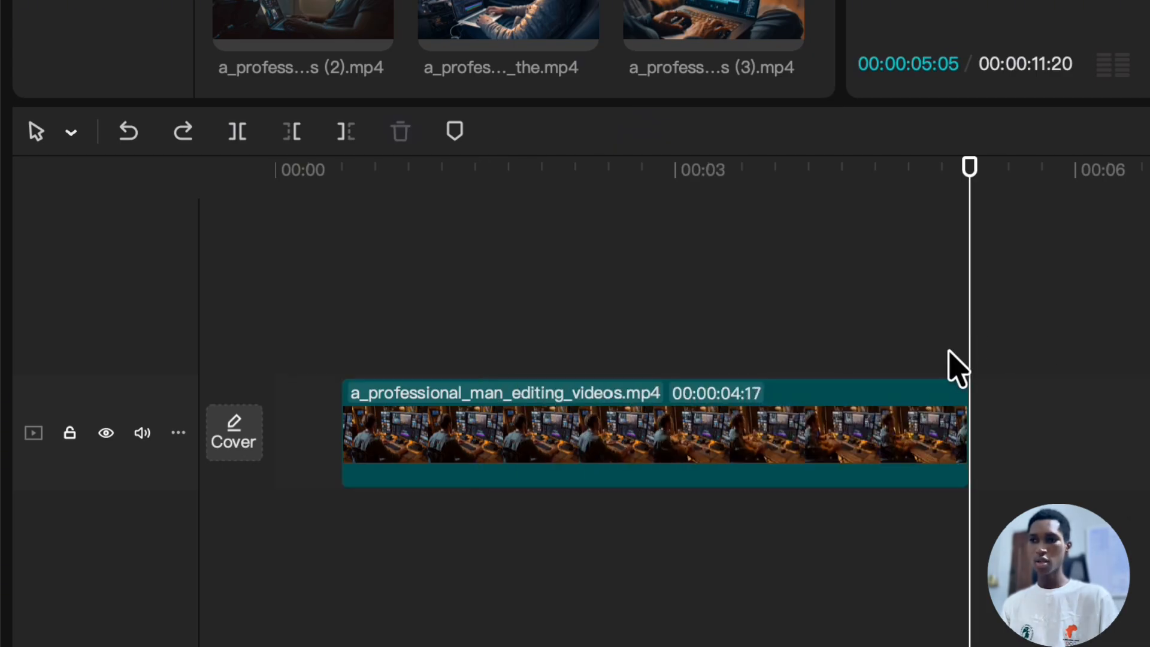
pyautogui.moveTo(964, 410); pyautogui.dragTo(1135, 471)
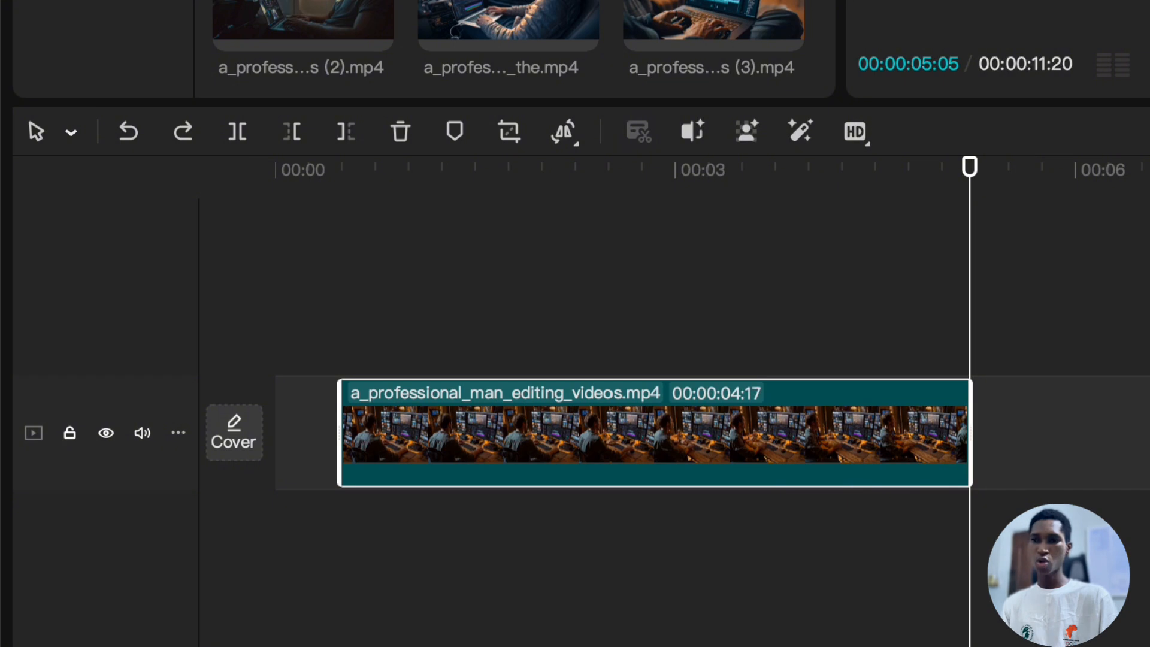
pyautogui.click(641, 299)
pyautogui.click(657, 479)
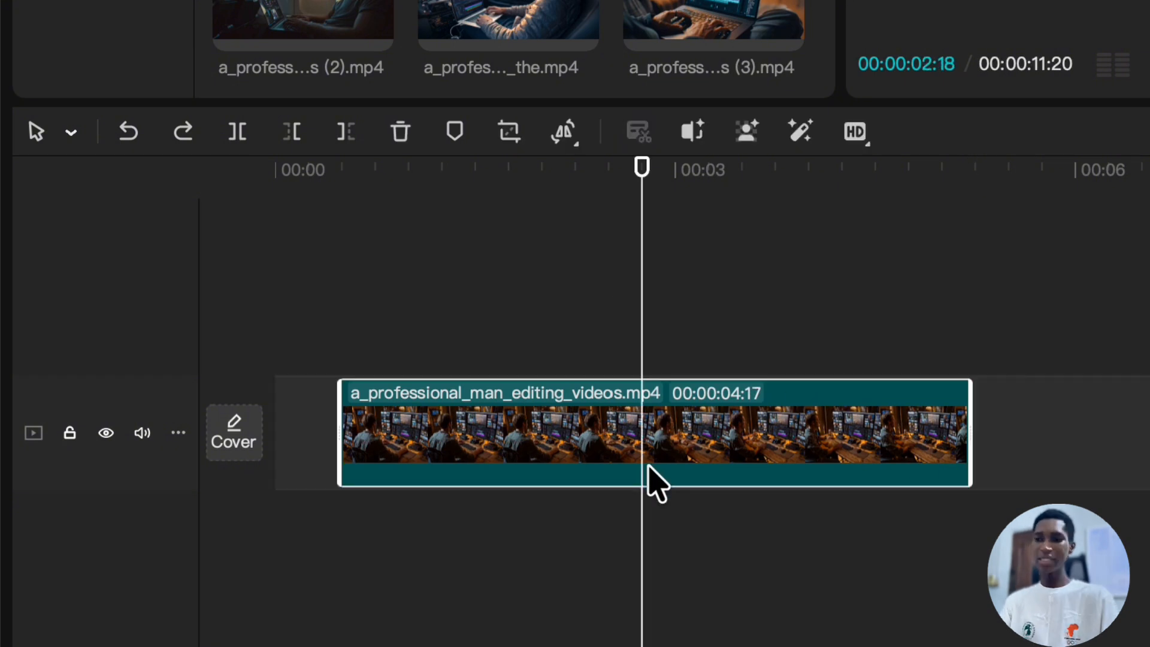
pyautogui.moveTo(971, 427); pyautogui.dragTo(1129, 470)
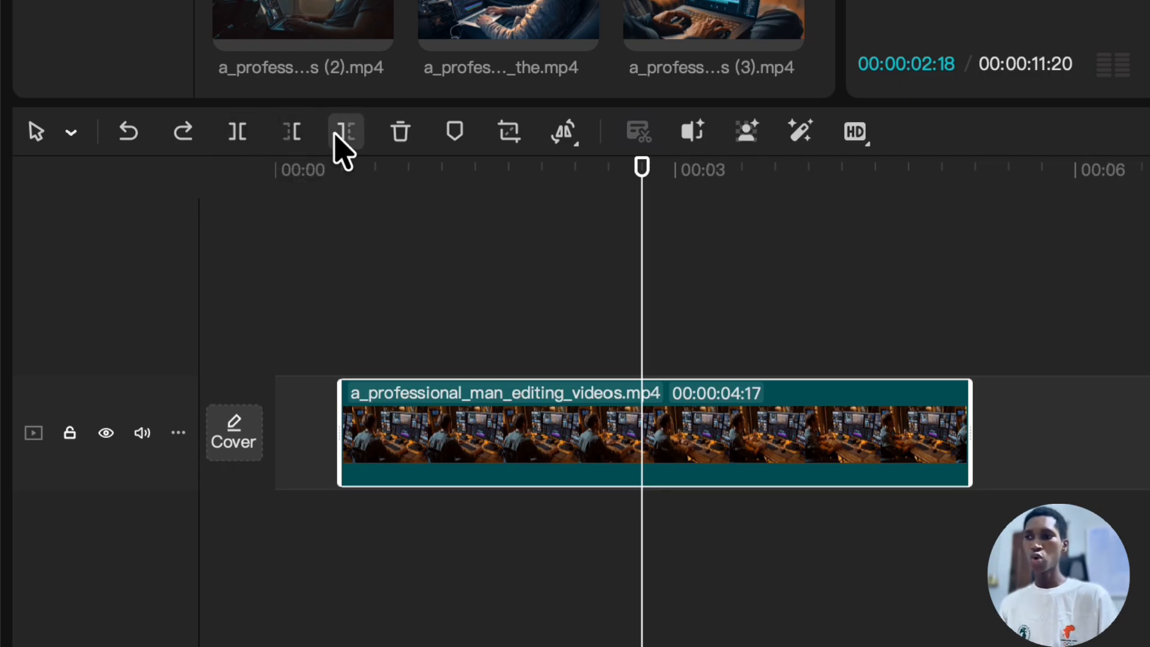
# - Trim away the part of the first clip before 00:00:01:01 in one operation, and undo that trim
pyautogui.click(413, 293)
pyautogui.click(419, 419)
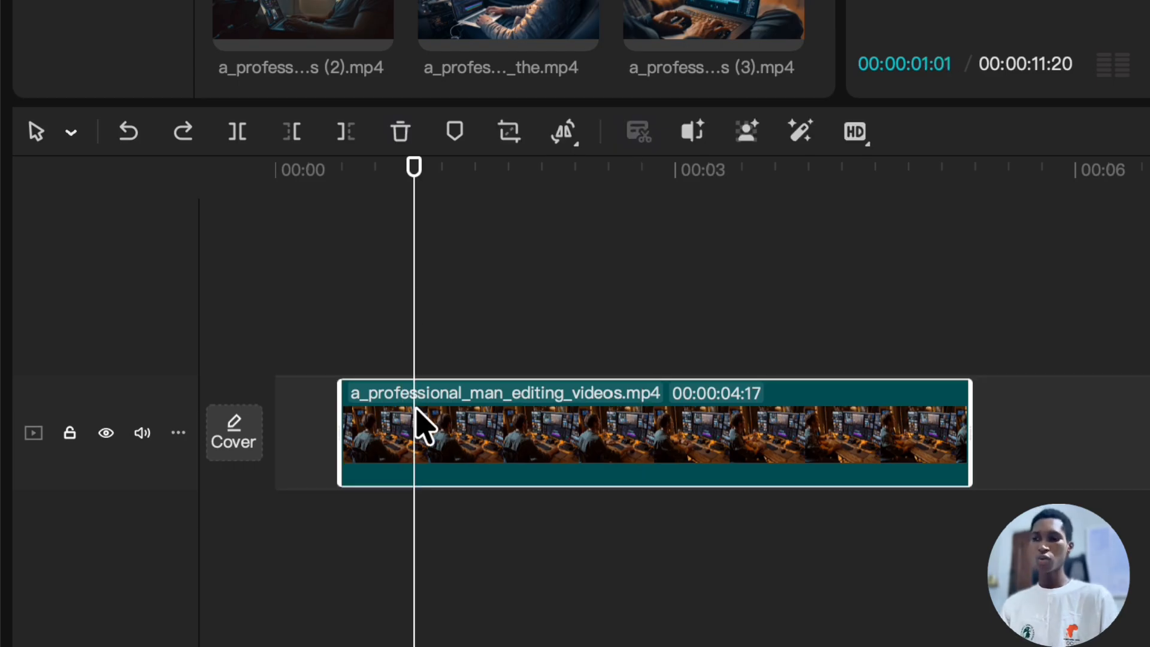
pyautogui.press('q')
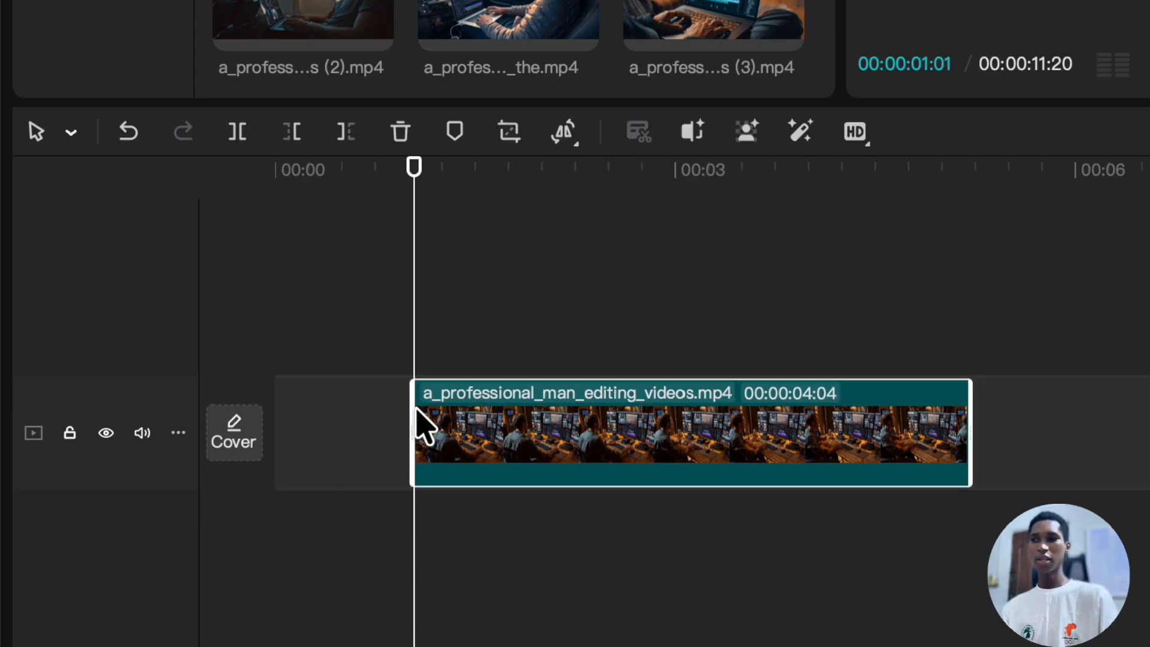
pyautogui.hotkey('ctrl', 'z')
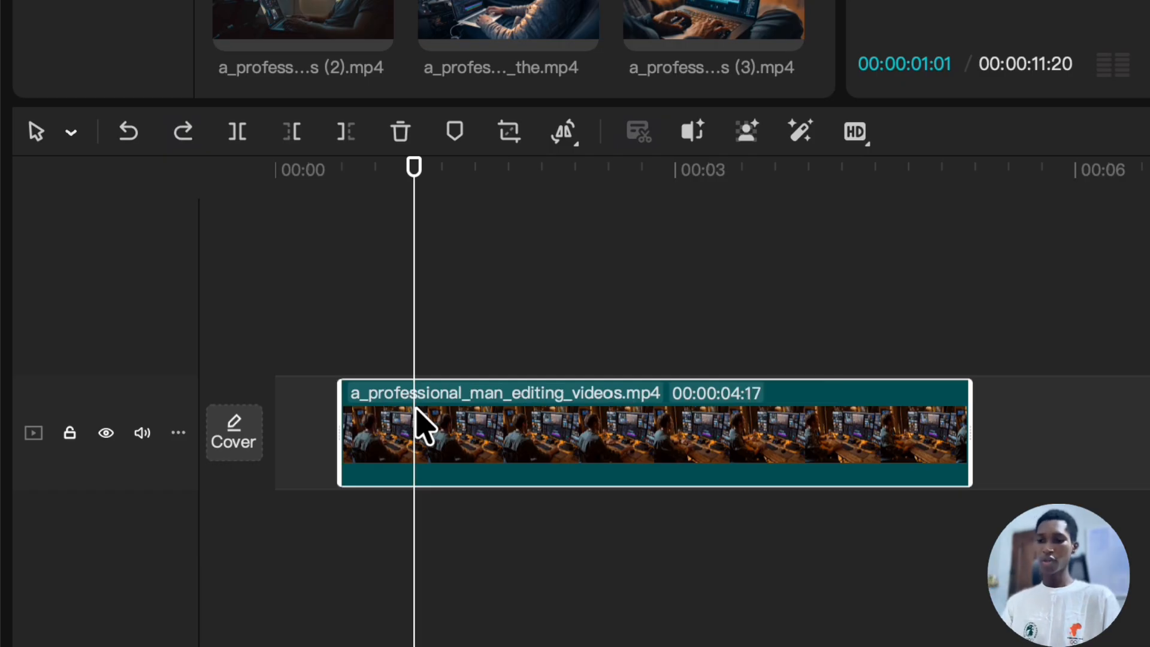
# - Split the first clip at 00:00:01:01 and delete the piece before the cut, and undo both operations
pyautogui.hotkey('ctrl', 'b')
pyautogui.click(386, 430)
pyautogui.press('Delete')
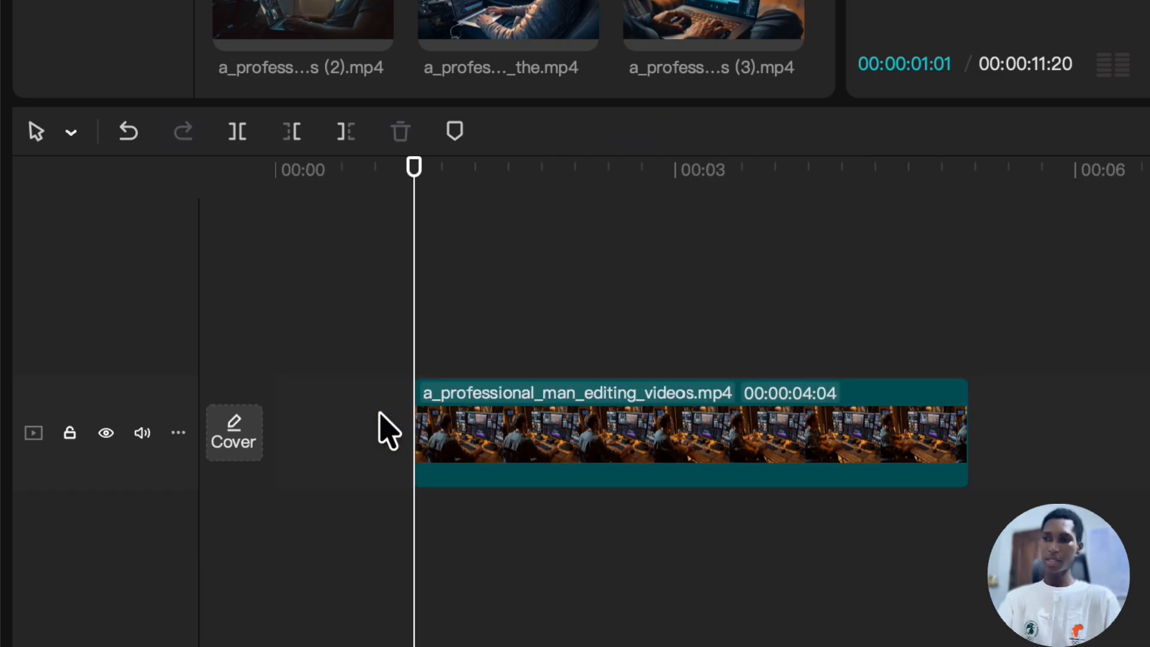
pyautogui.hotkey('ctrl', 'z')
pyautogui.hotkey('ctrl', 'z')
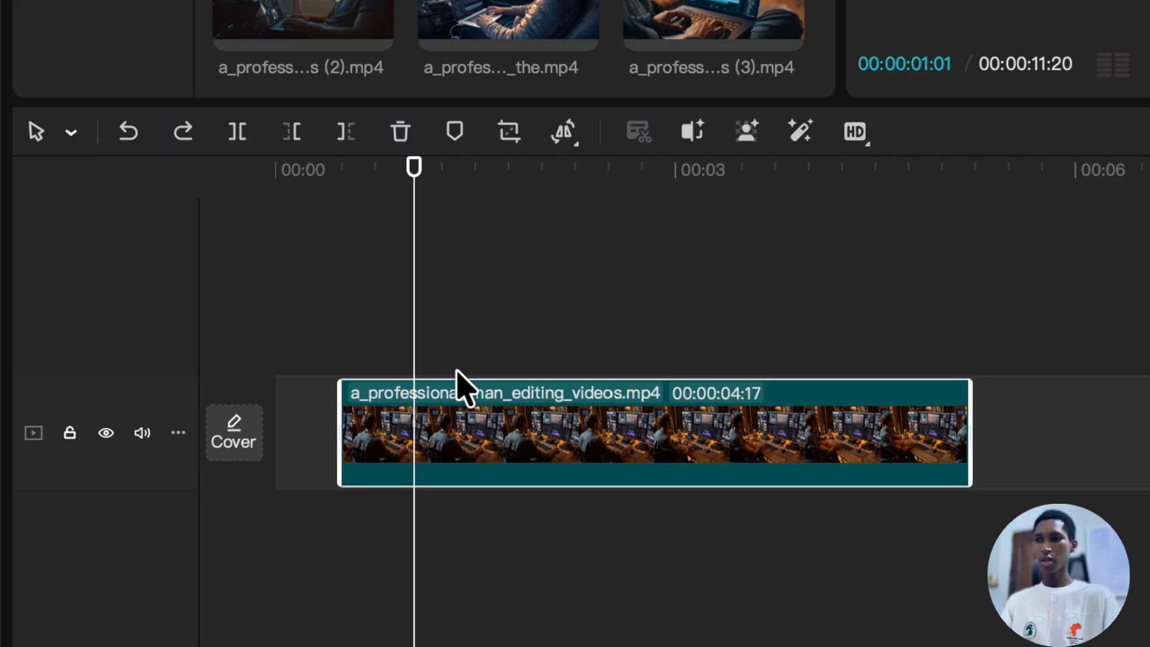
# - Trim the first clip's start to 00:00:01:04 and its end to 00:00:03:23 using the playhead
pyautogui.moveTo(414, 185); pyautogui.dragTo(431, 221)
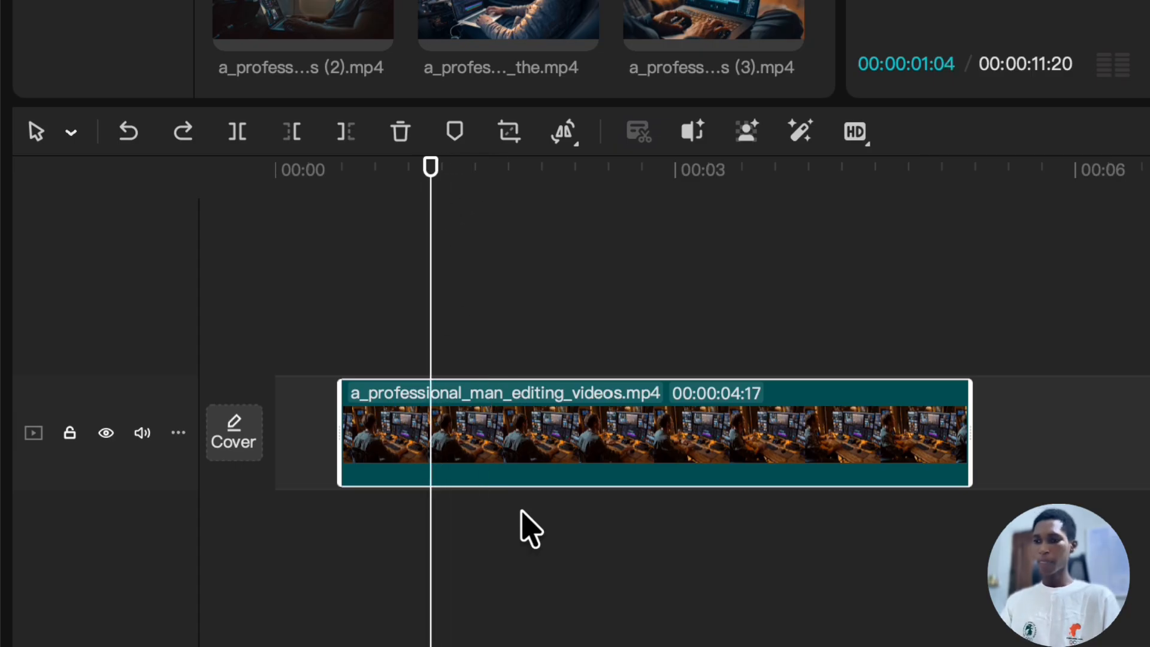
pyautogui.press('q')
pyautogui.moveTo(741, 216); pyautogui.dragTo(804, 218)
pyautogui.press('w')
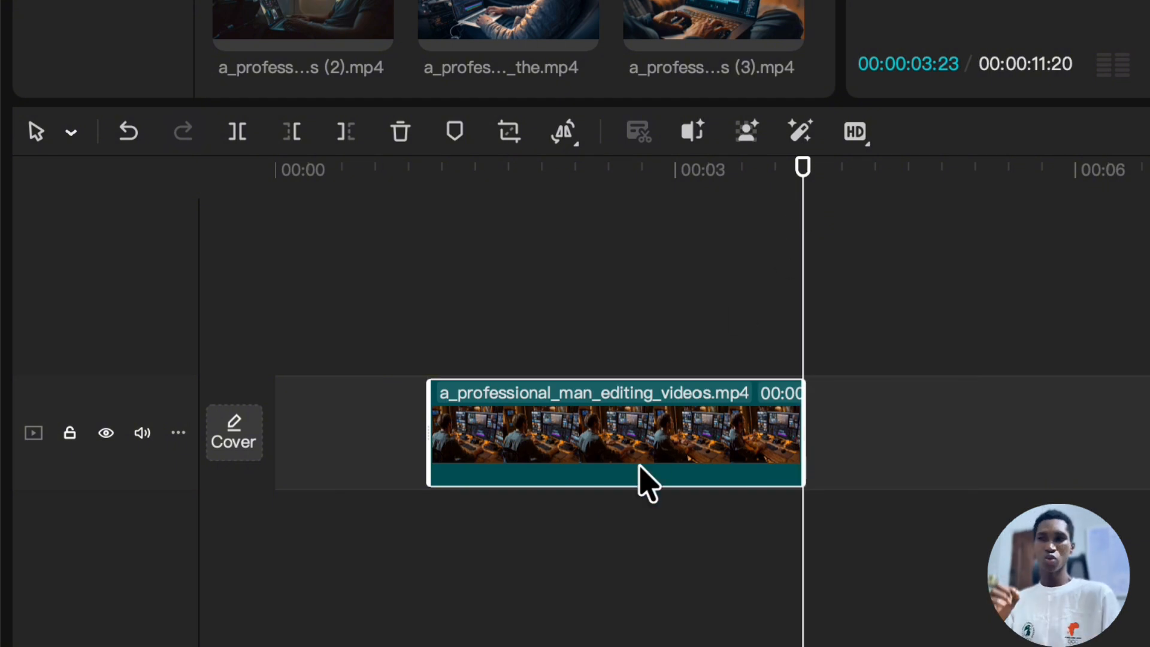
# - Move the trimmed first clip to the start of the timeline and return the playhead to 00:00:00:00
pyautogui.moveTo(598, 457); pyautogui.dragTo(321, 436)
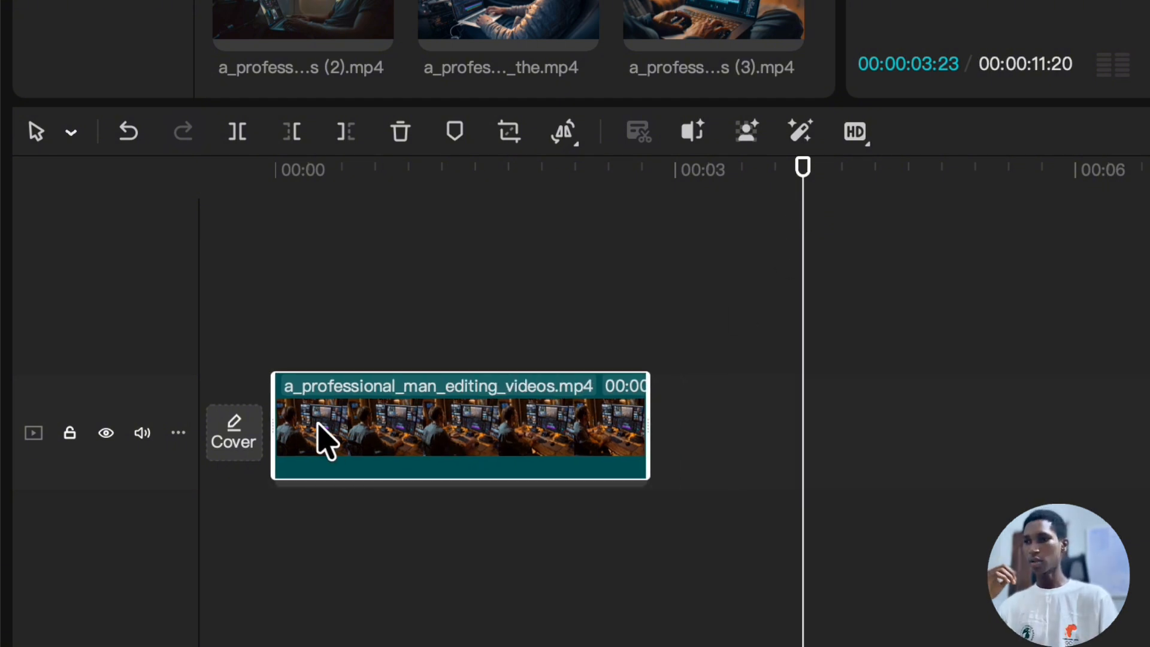
pyautogui.click(312, 270)
pyautogui.moveTo(311, 270); pyautogui.dragTo(100, 249)
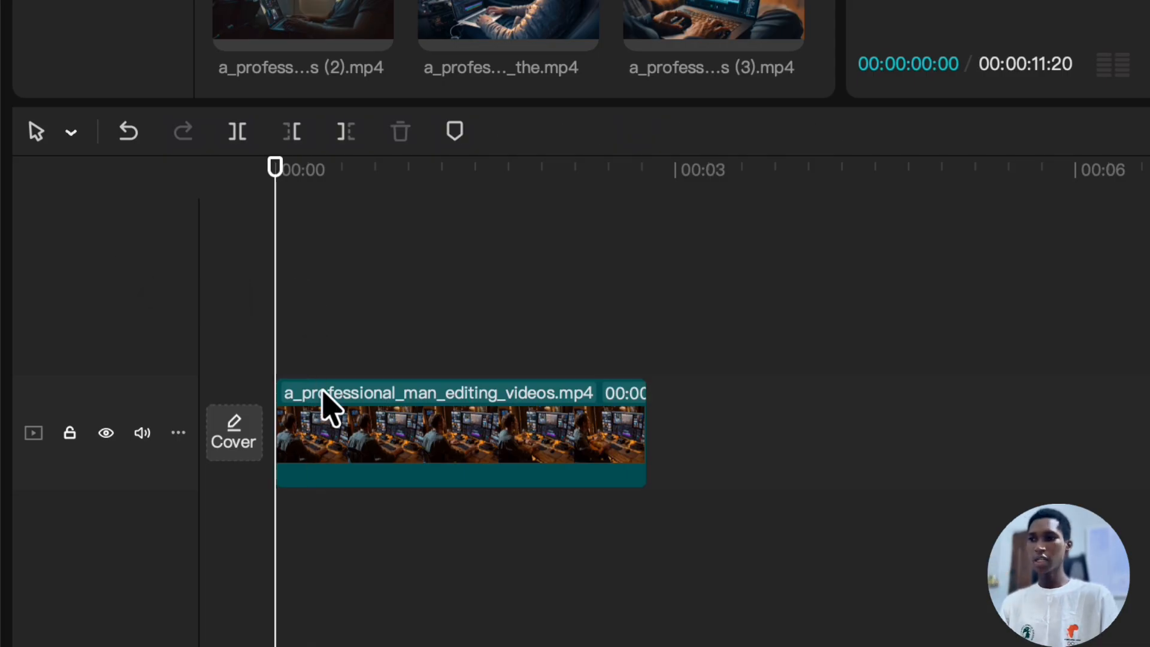
pyautogui.scroll(5, 397, 399)
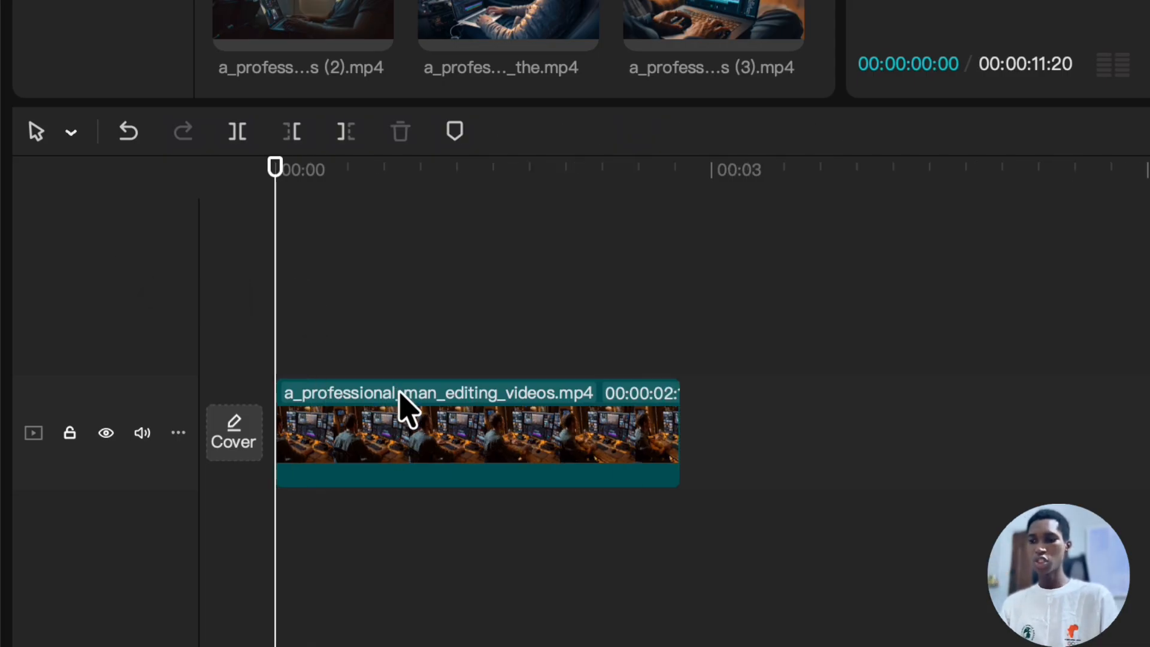
# - Shift the first clip about 11 frames into the timeline and shorten its end to a duration of 00:00:01:00
pyautogui.moveTo(626, 425); pyautogui.dragTo(727, 436)
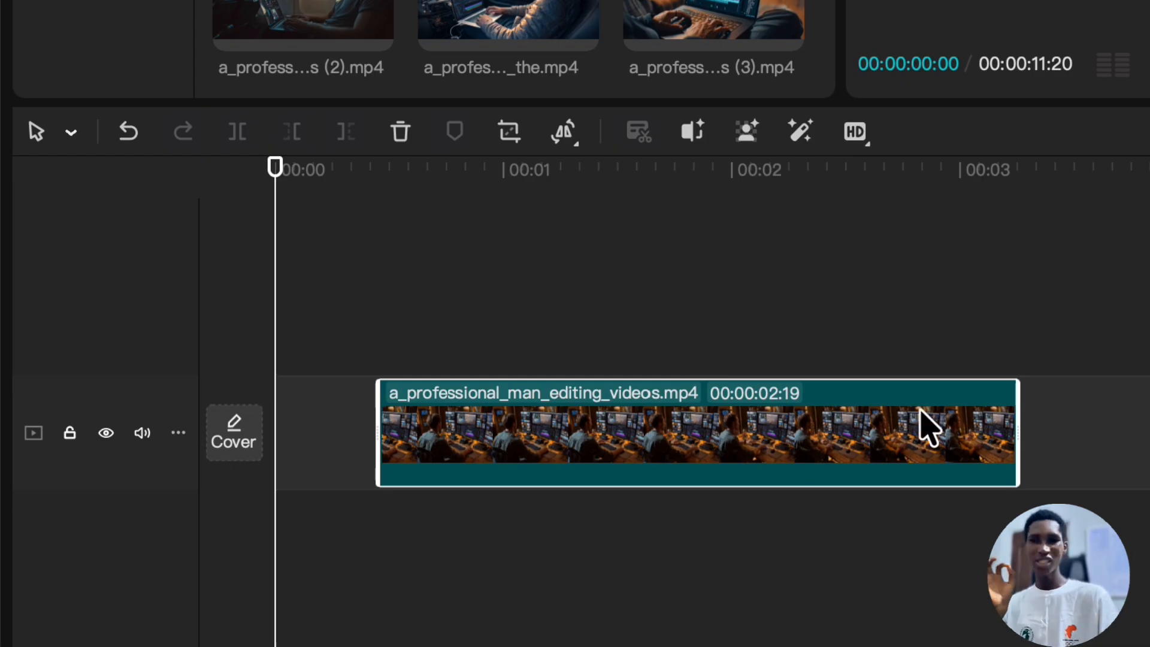
pyautogui.moveTo(1018, 436); pyautogui.dragTo(781, 443)
pyautogui.scroll(5, 779, 458)
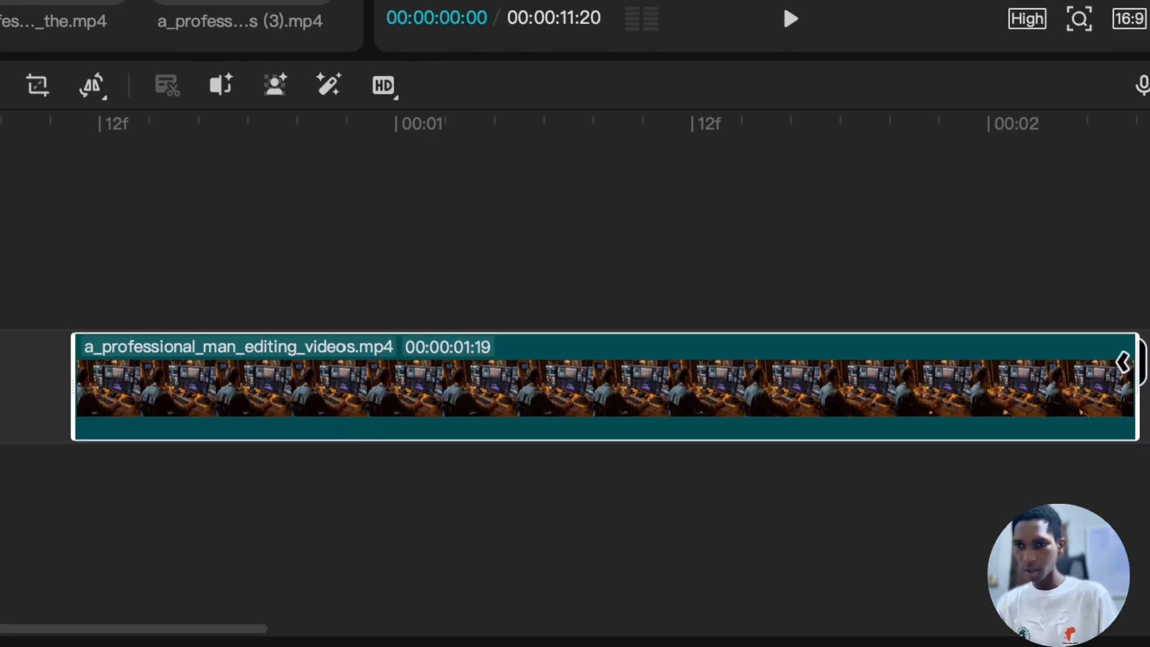
pyautogui.moveTo(1120, 360); pyautogui.dragTo(672, 425)
# - Set the playhead to 00:00:01:10, and move the one-second clip to the timeline start and back out to about 00:00:01:02
pyautogui.moveTo(255, 262); pyautogui.dragTo(654, 303)
pyautogui.moveTo(532, 387); pyautogui.dragTo(171, 393)
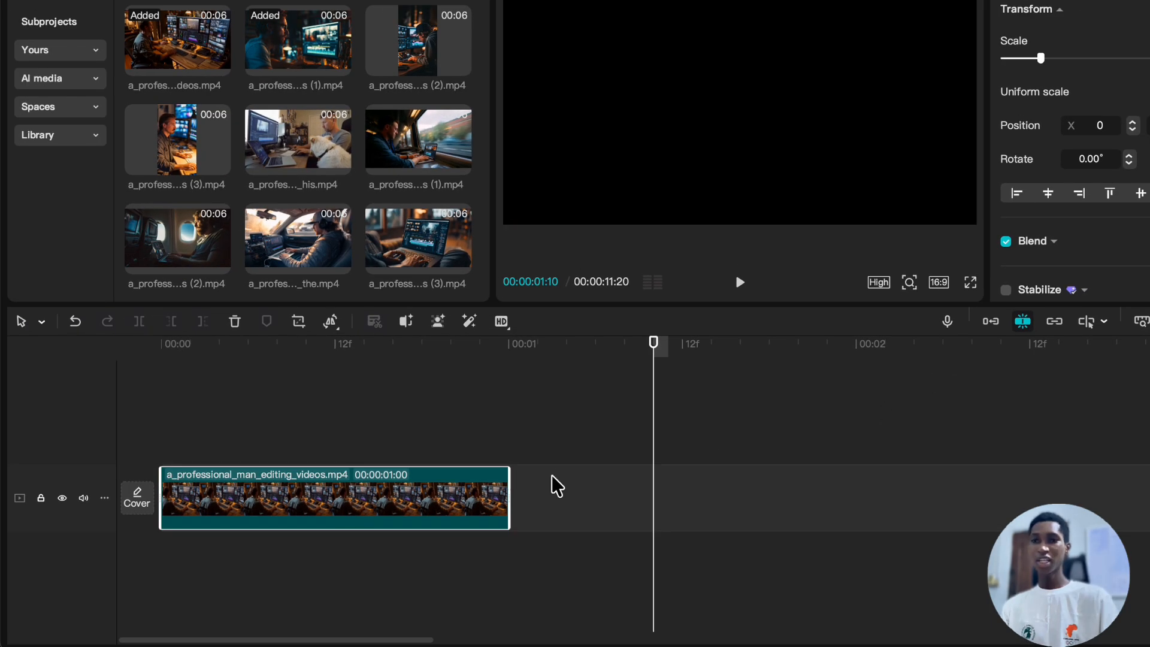
pyautogui.moveTo(308, 501); pyautogui.dragTo(680, 483)
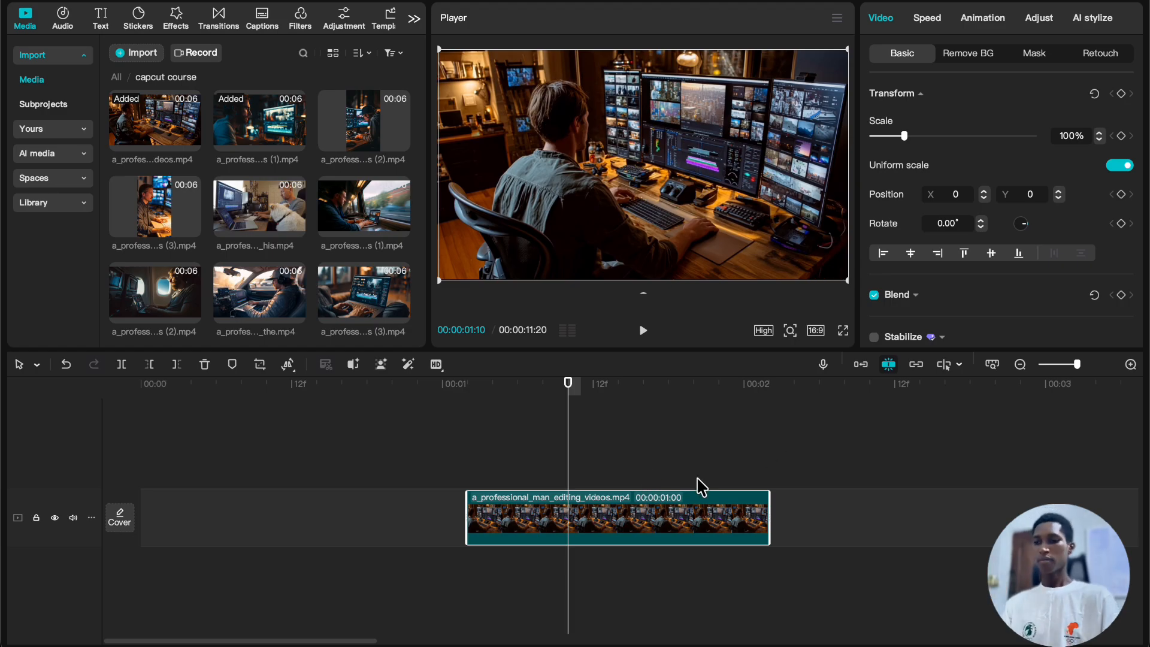
# - Turn on the main track magnet to close the gaps before and between the two clips
pyautogui.scroll(3, 698, 483)
pyautogui.scroll(1, 695, 483)
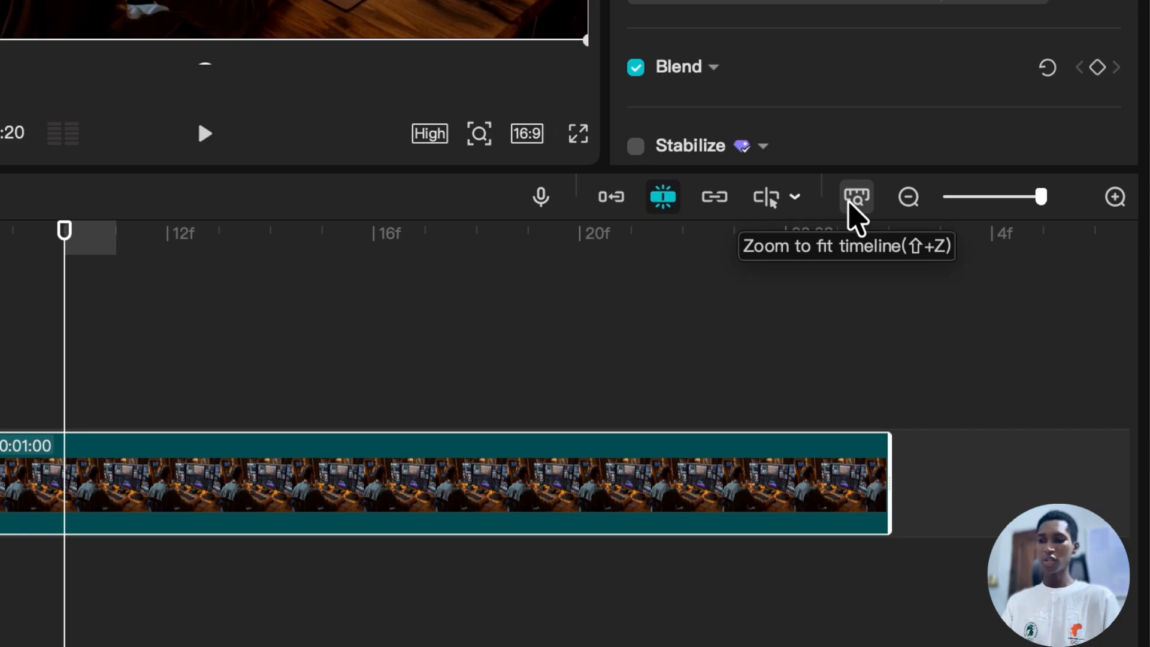
pyautogui.click(855, 199)
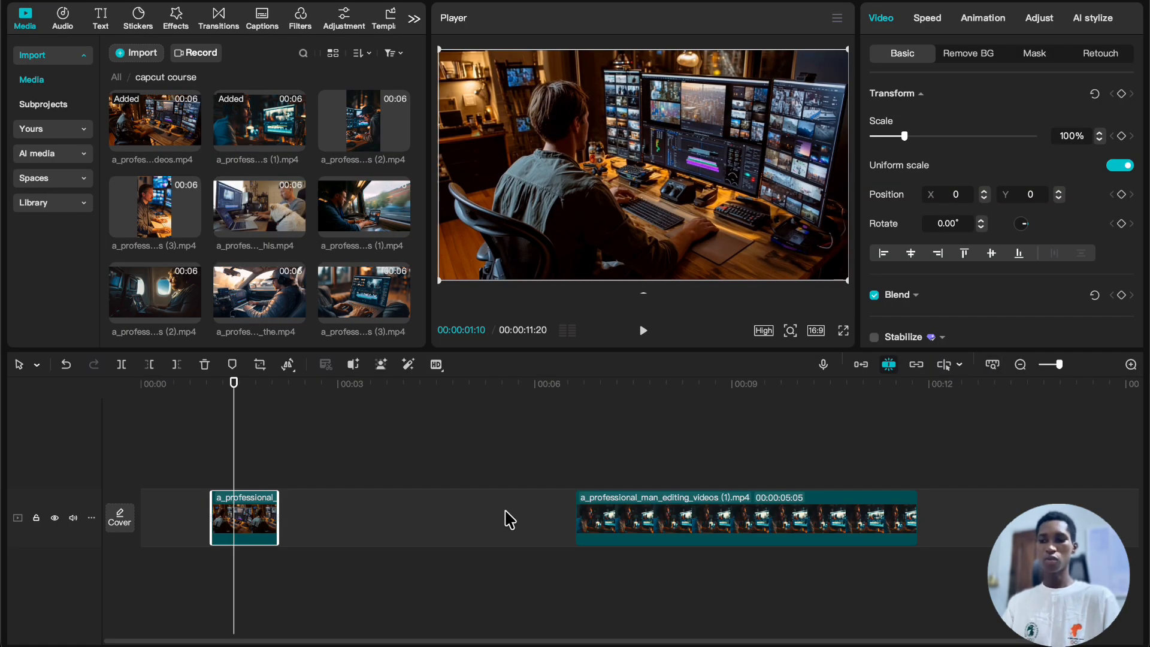
pyautogui.scroll(6, 510, 520)
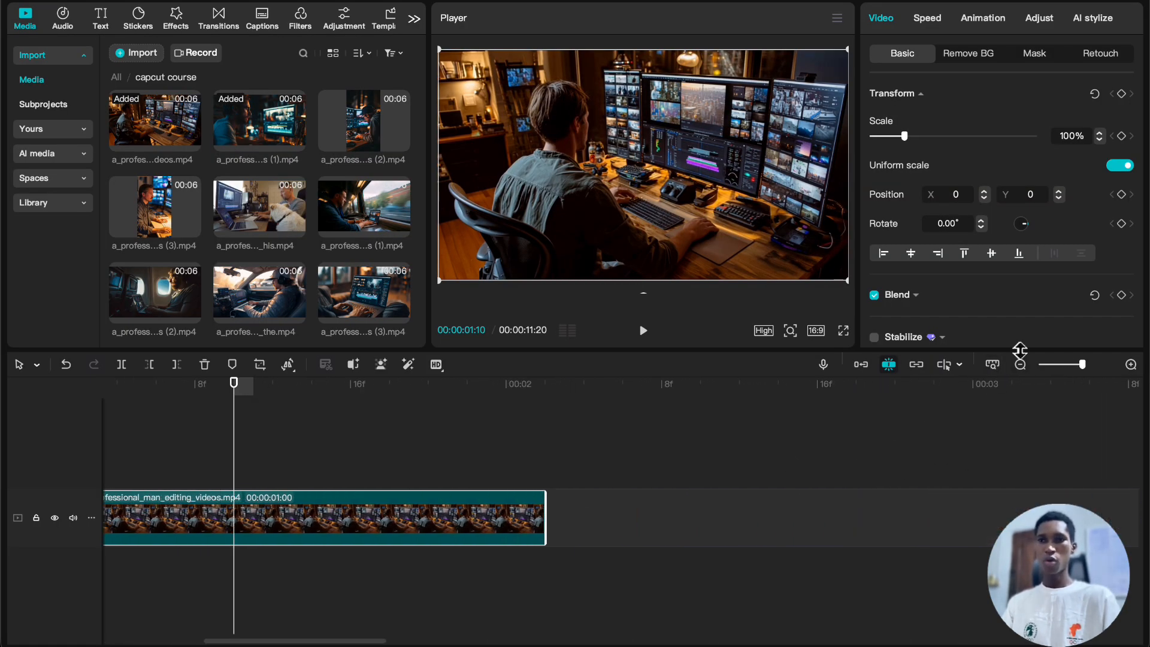
pyautogui.click(992, 364)
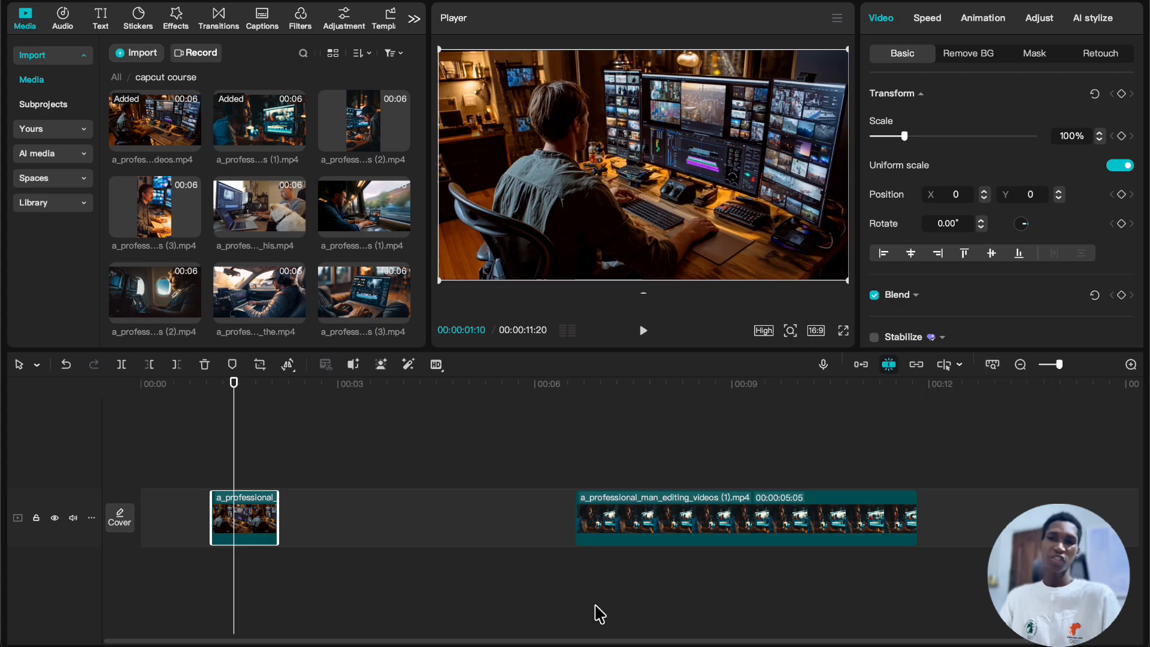
pyautogui.click(861, 365)
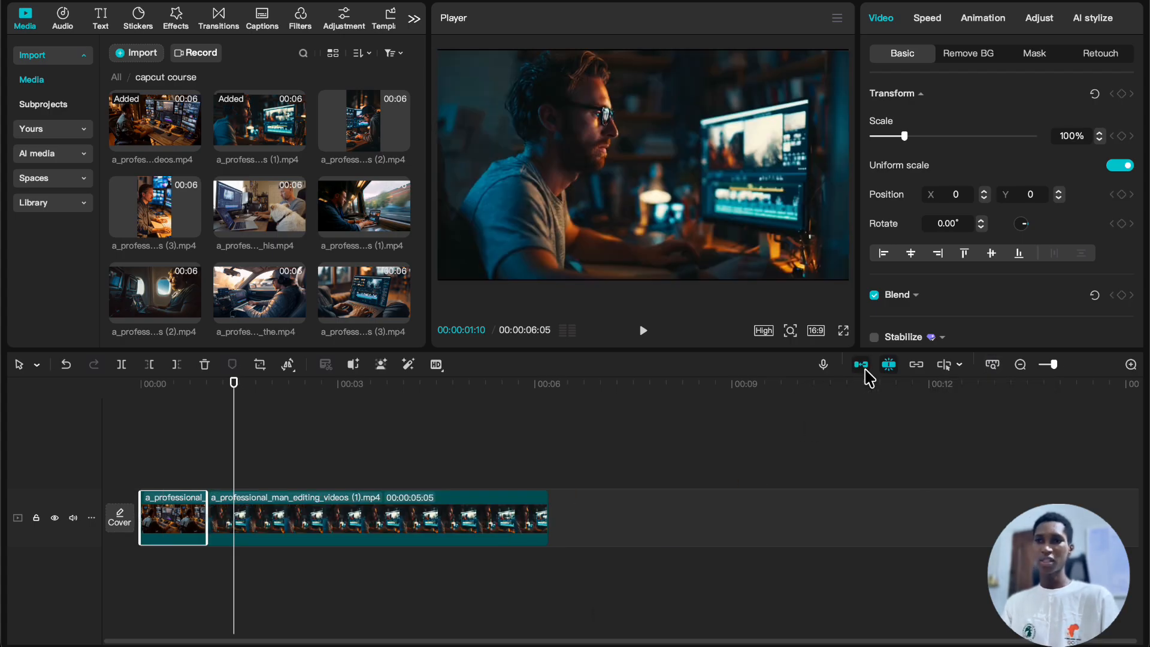
# - Add a marker to the first clip at 00:00:00:12
pyautogui.click(185, 454)
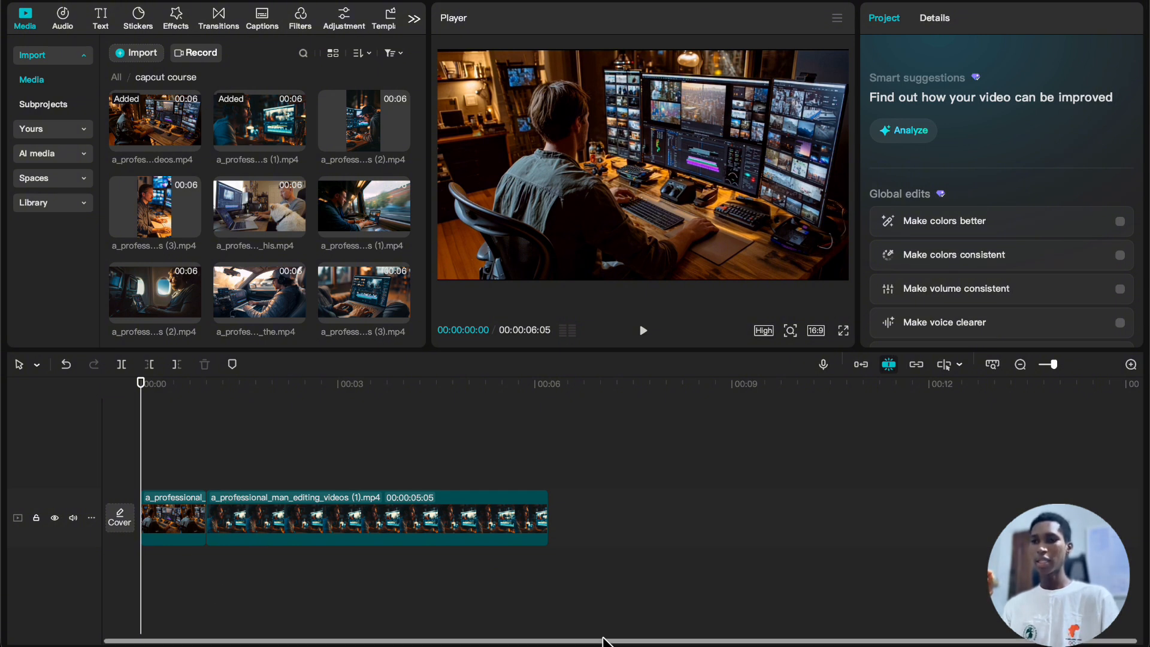
pyautogui.moveTo(162, 469); pyautogui.dragTo(173, 470)
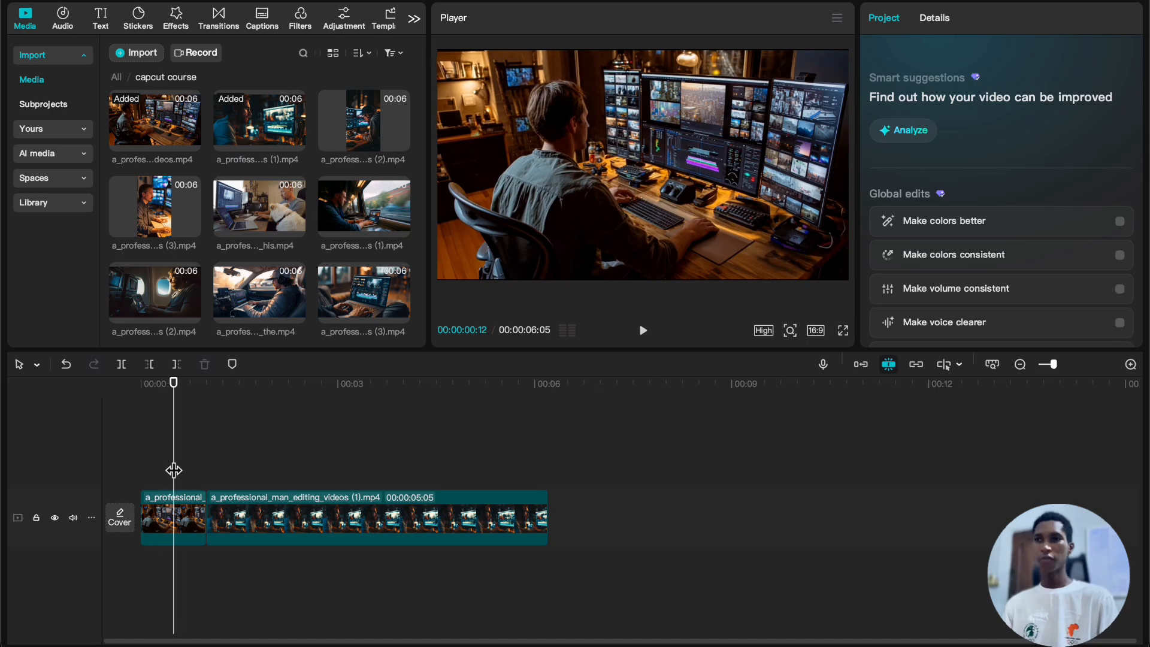
pyautogui.click(172, 518)
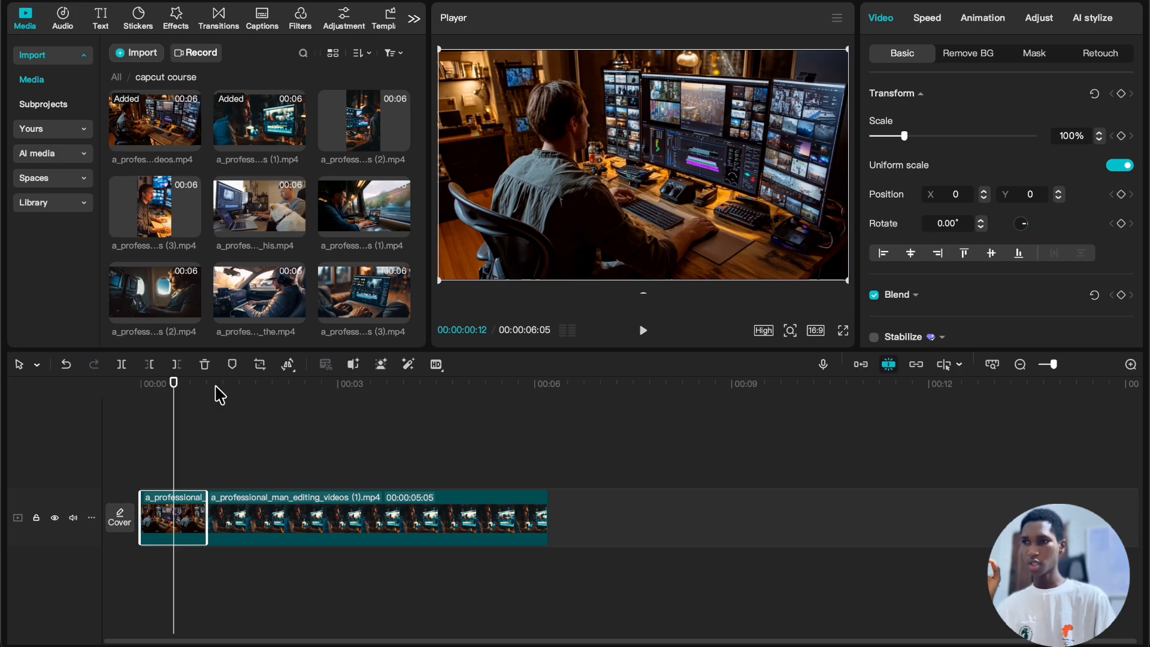
pyautogui.click(232, 364)
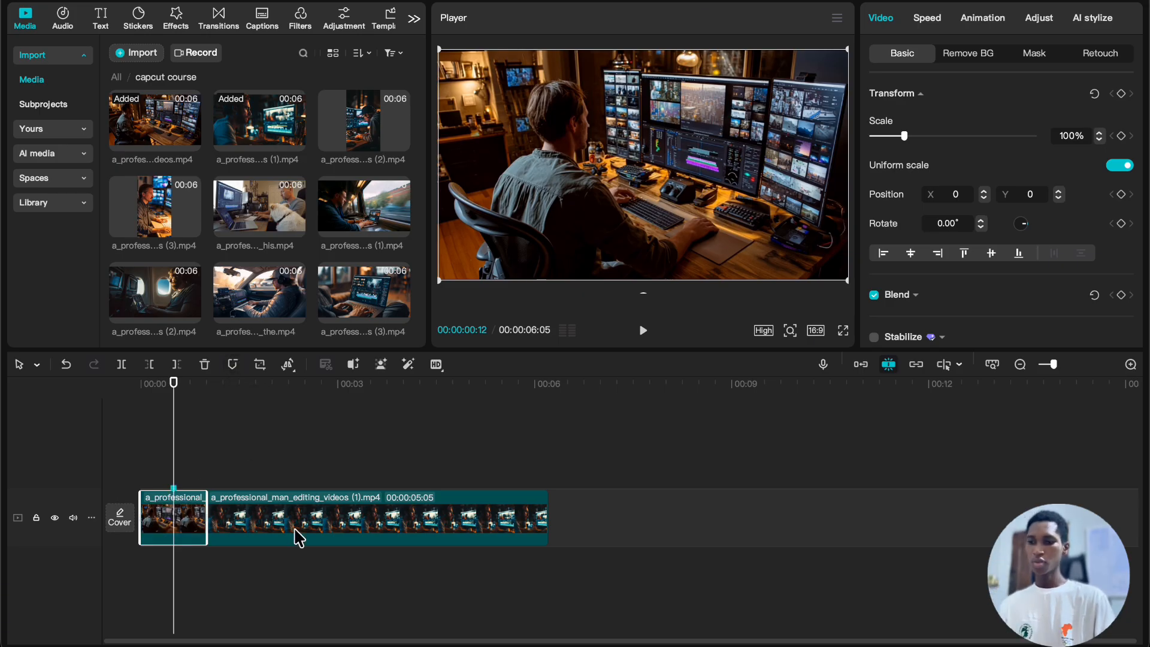
# - Rename the first clip's marker "make this area fast" and set its colour to red
pyautogui.scroll(2, 298, 536)
pyautogui.scroll(1, 298, 536)
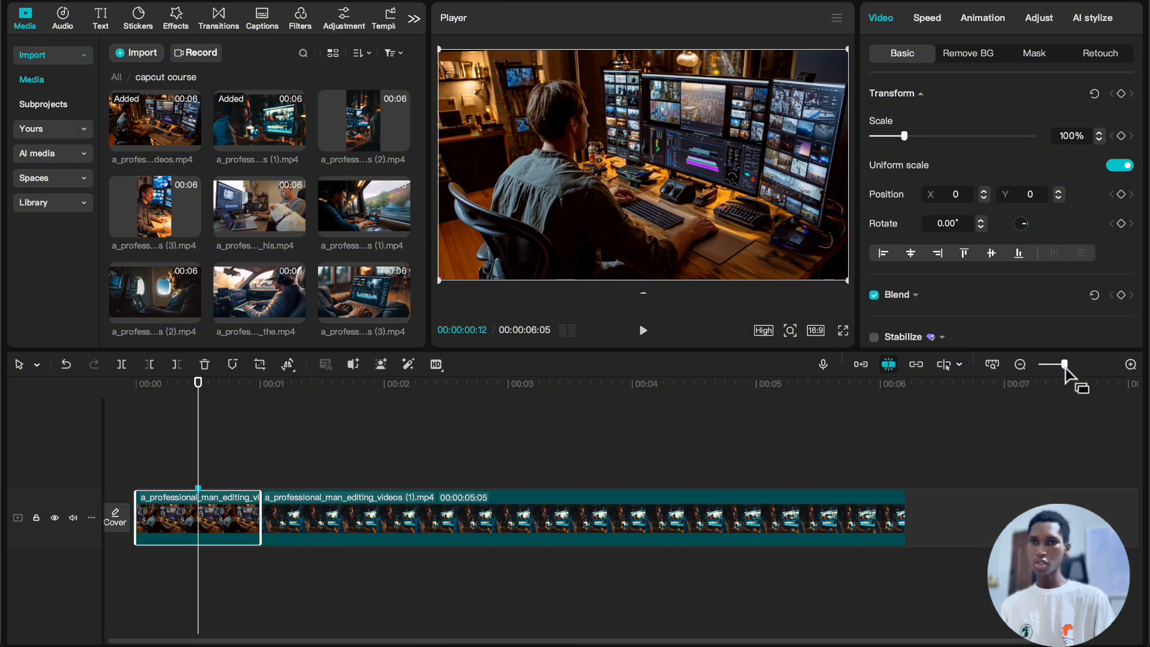
pyautogui.click(1098, 365)
pyautogui.moveTo(1099, 369); pyautogui.dragTo(1064, 393)
pyautogui.scroll(5, 996, 461)
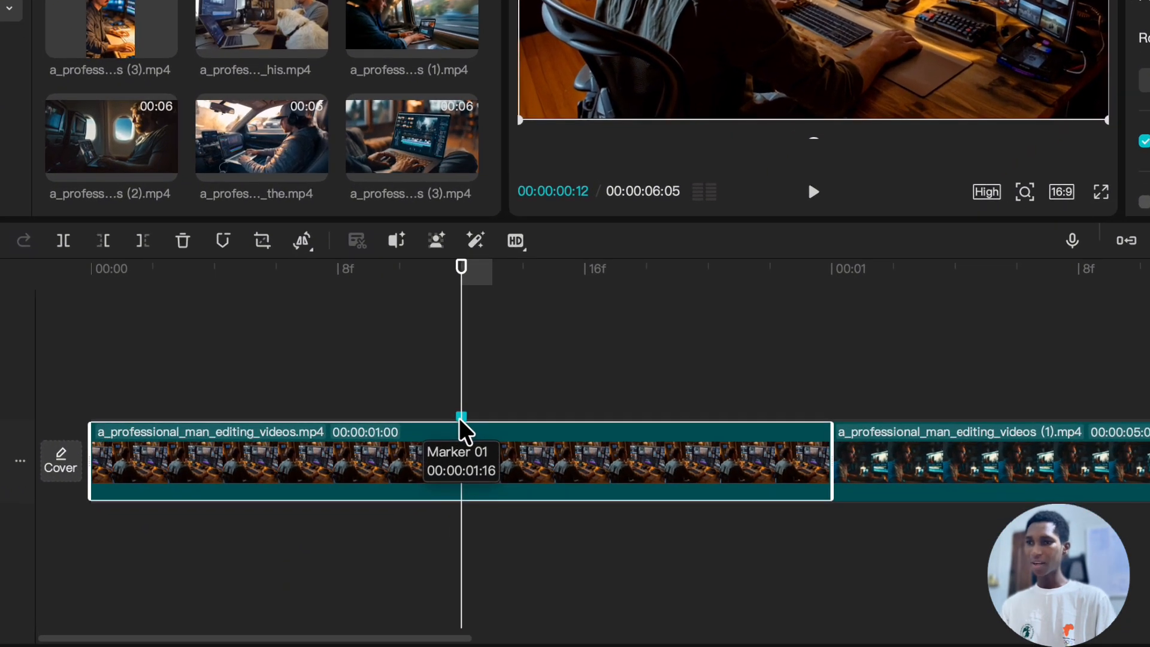
pyautogui.rightClick(398, 489)
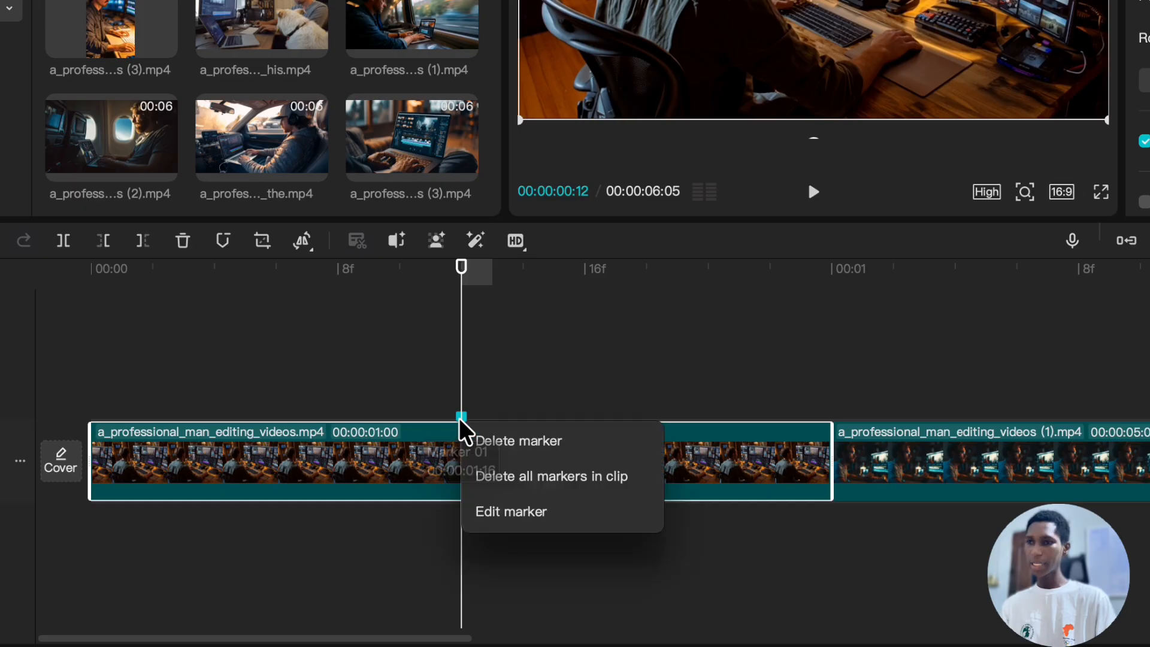
pyautogui.click(554, 512)
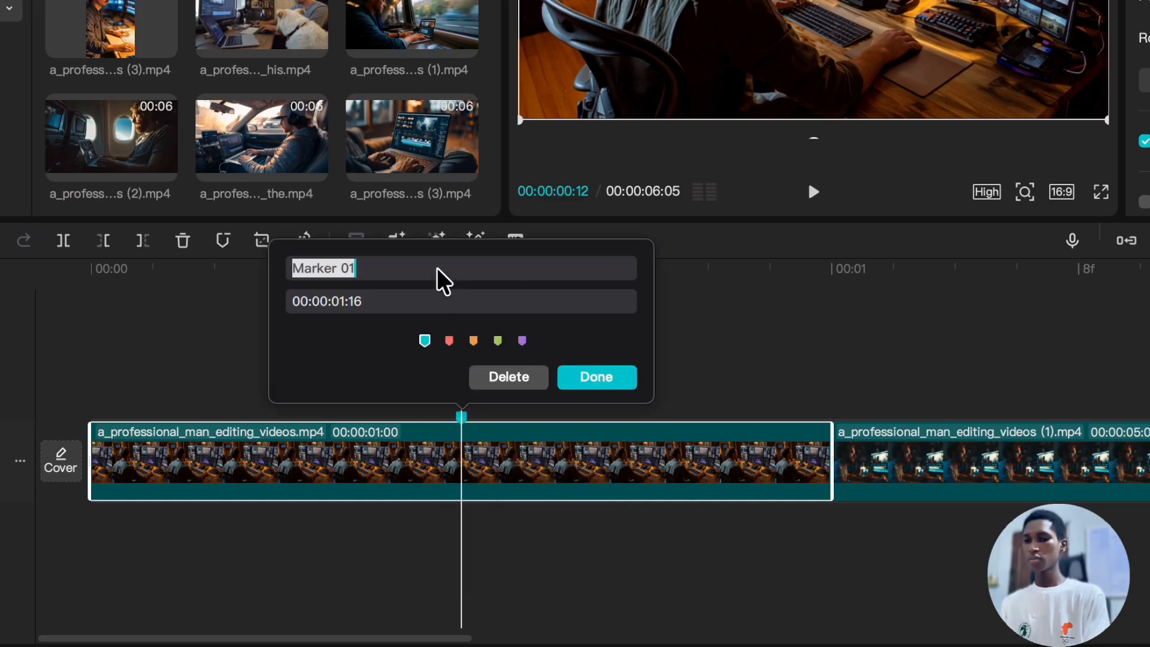
pyautogui.write('make this area fast')
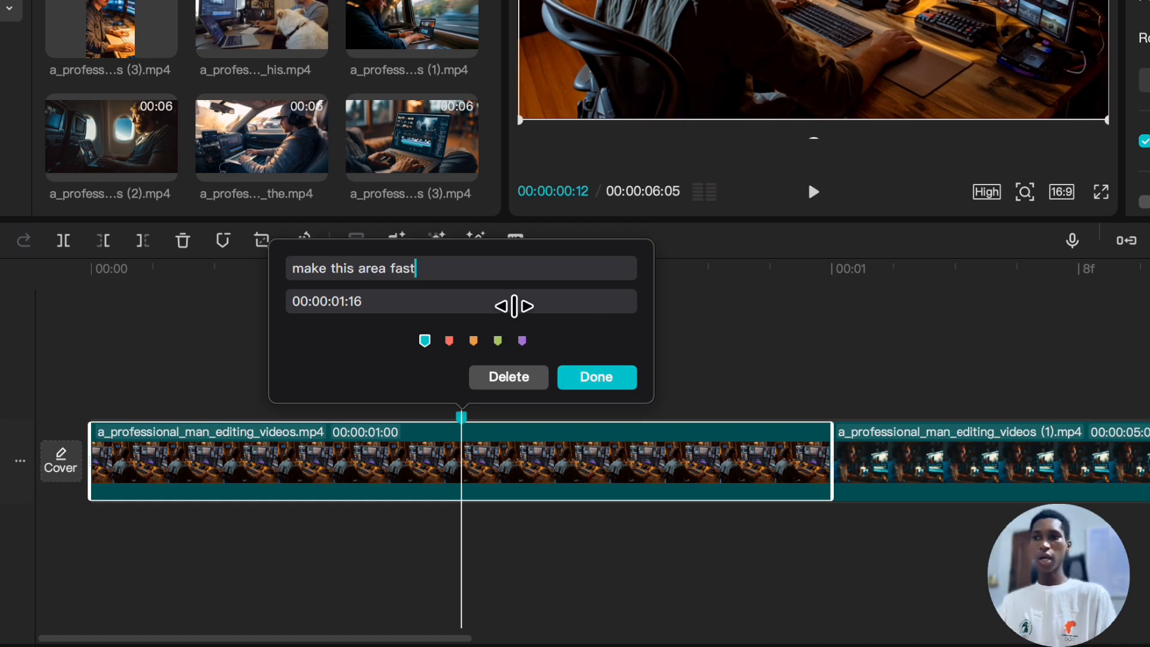
pyautogui.click(449, 341)
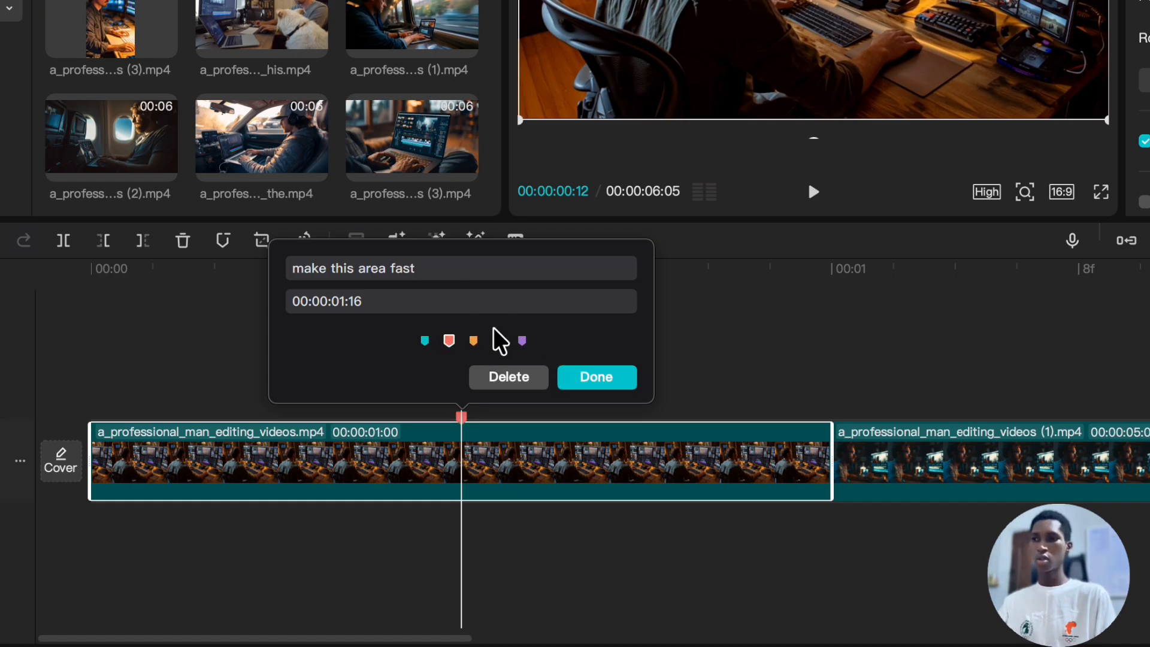
pyautogui.click(497, 342)
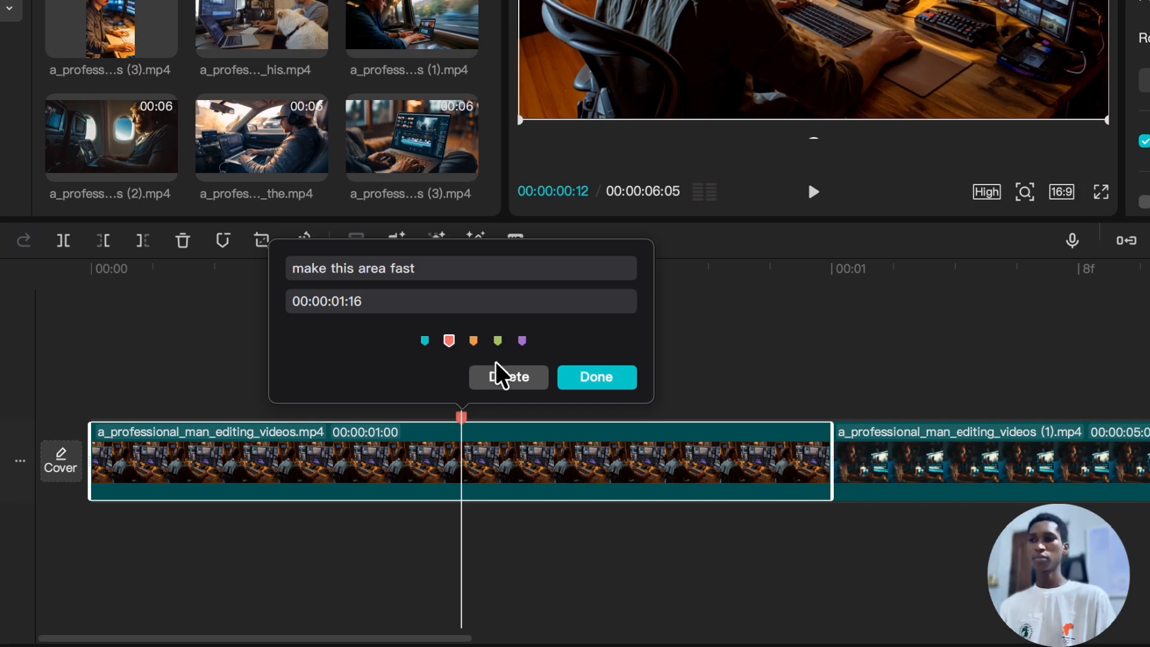
pyautogui.click(578, 379)
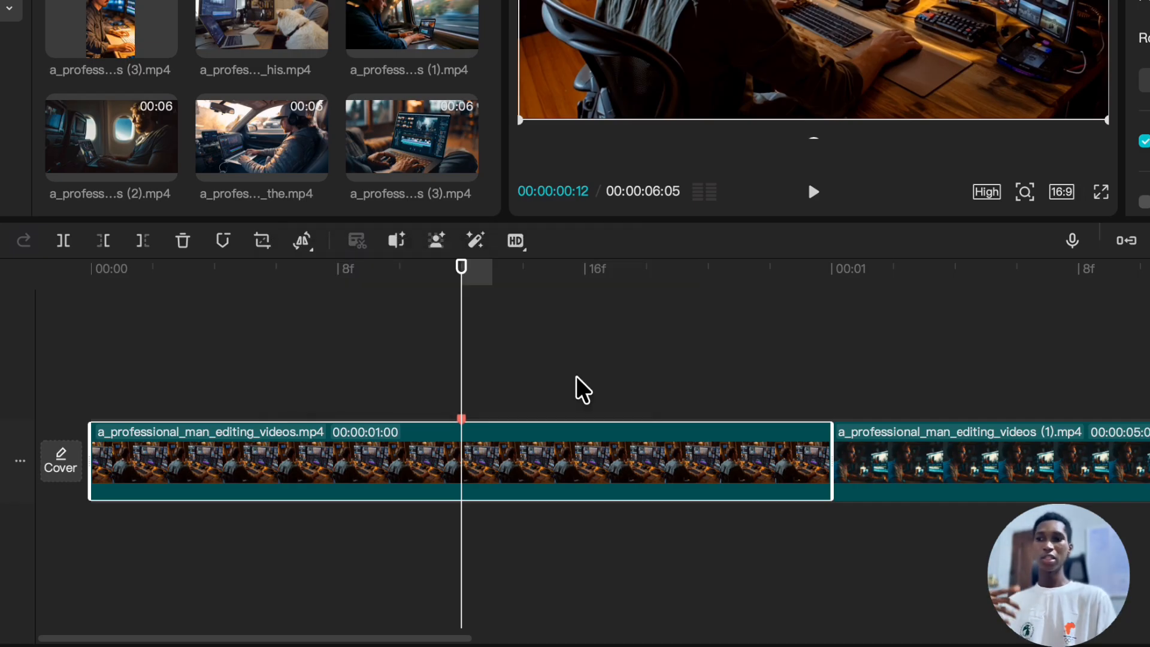
# - Change the colour of the "make this area fast" marker to green
pyautogui.rightClick(462, 419)
pyautogui.click(531, 516)
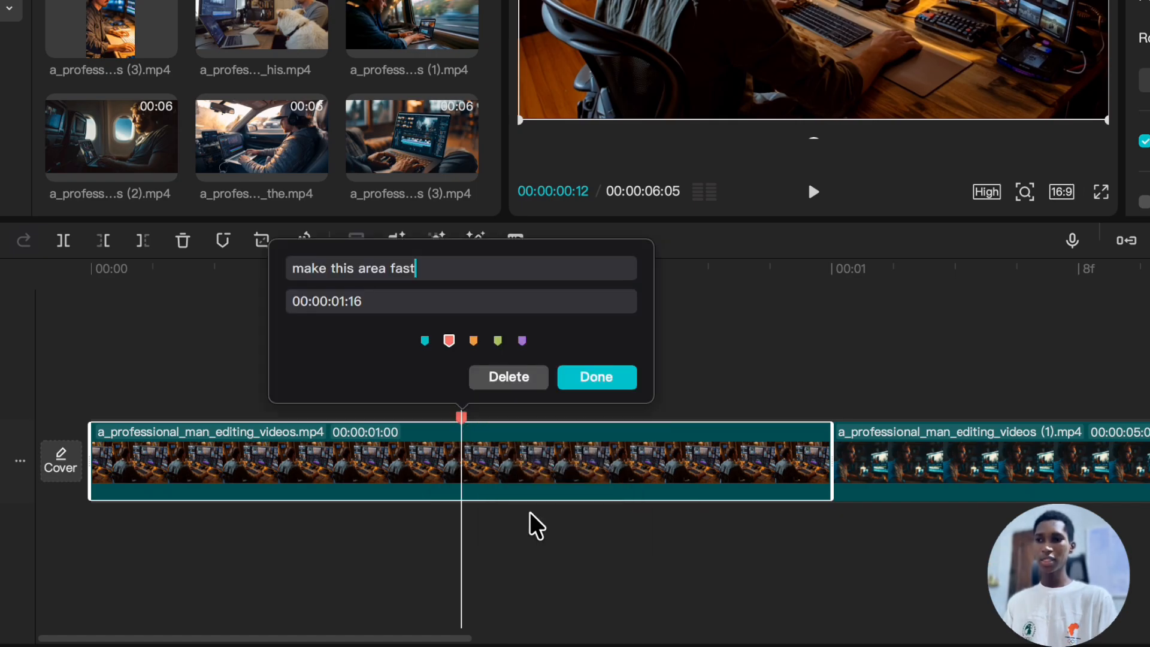
pyautogui.click(497, 340)
pyautogui.click(586, 383)
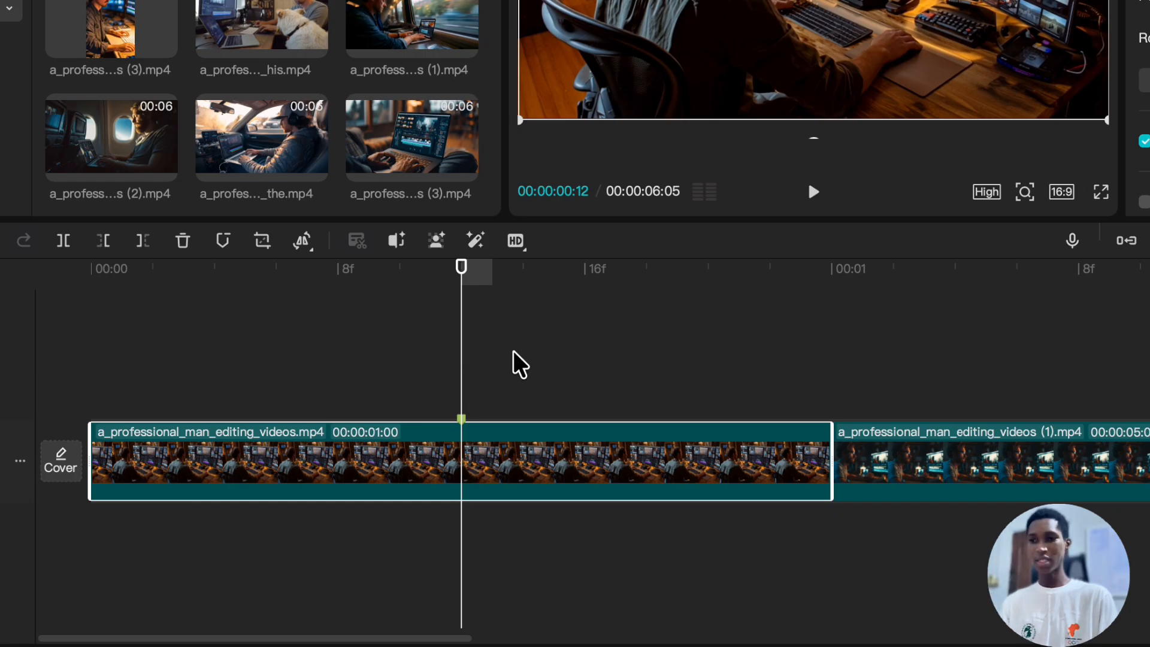
# - Add the vertical clip a_professional_man_editing_videos (2).mp4 to the end of the main track
pyautogui.press('super+minus')
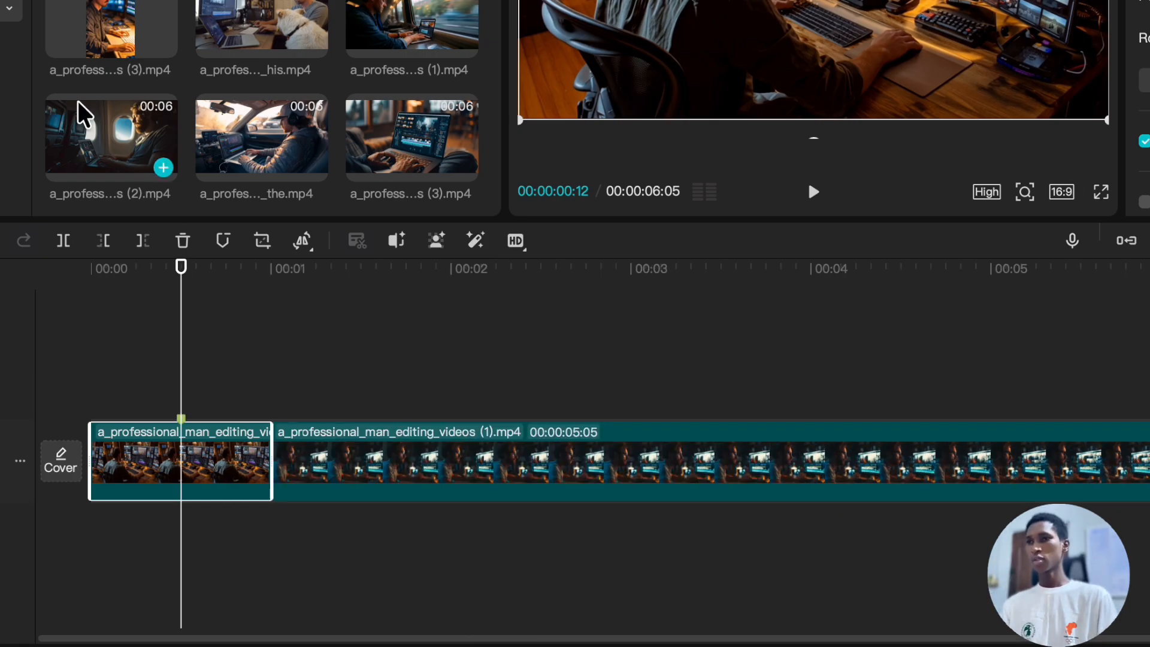
pyautogui.moveTo(198, 359); pyautogui.dragTo(339, 403)
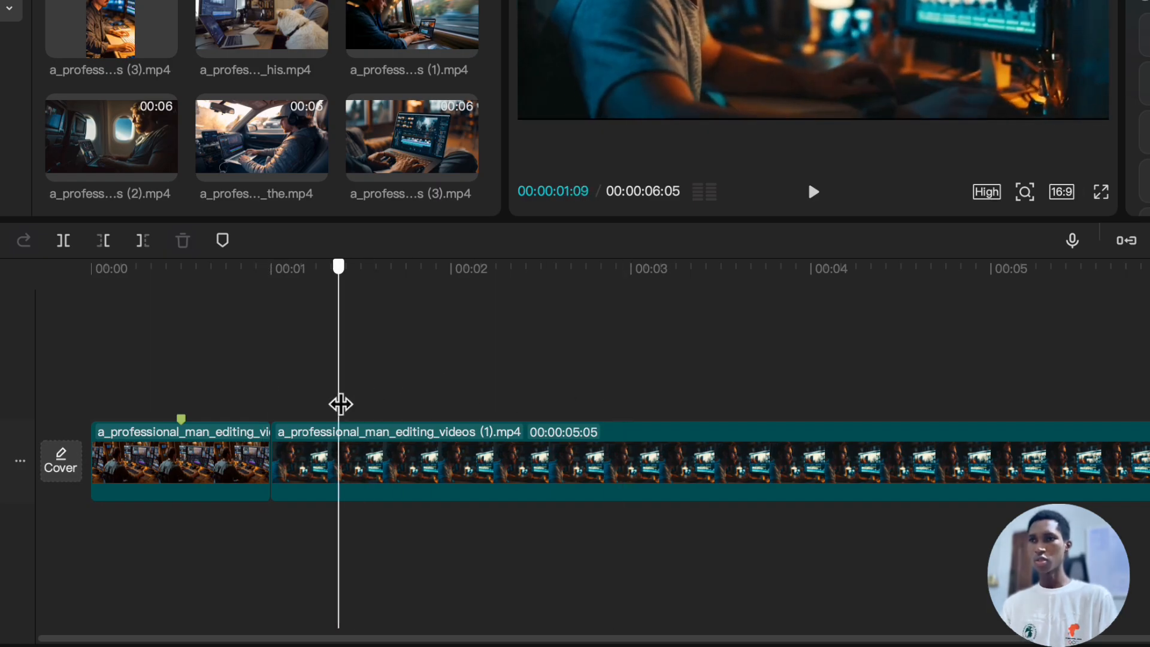
pyautogui.click(386, 488)
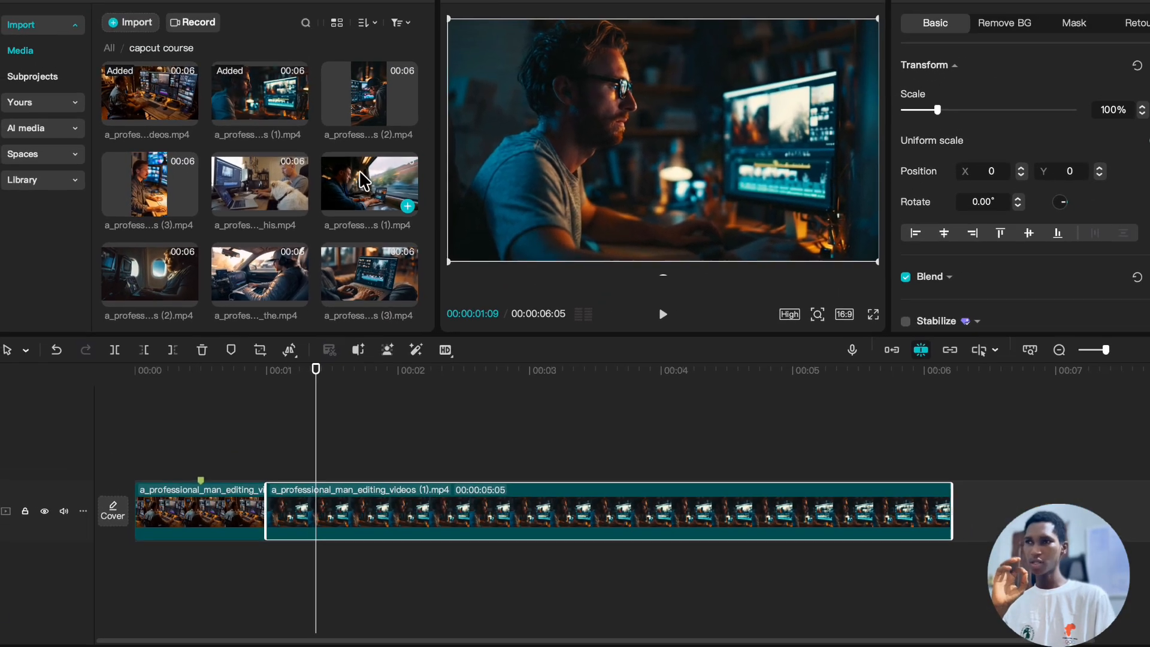
pyautogui.click(375, 101)
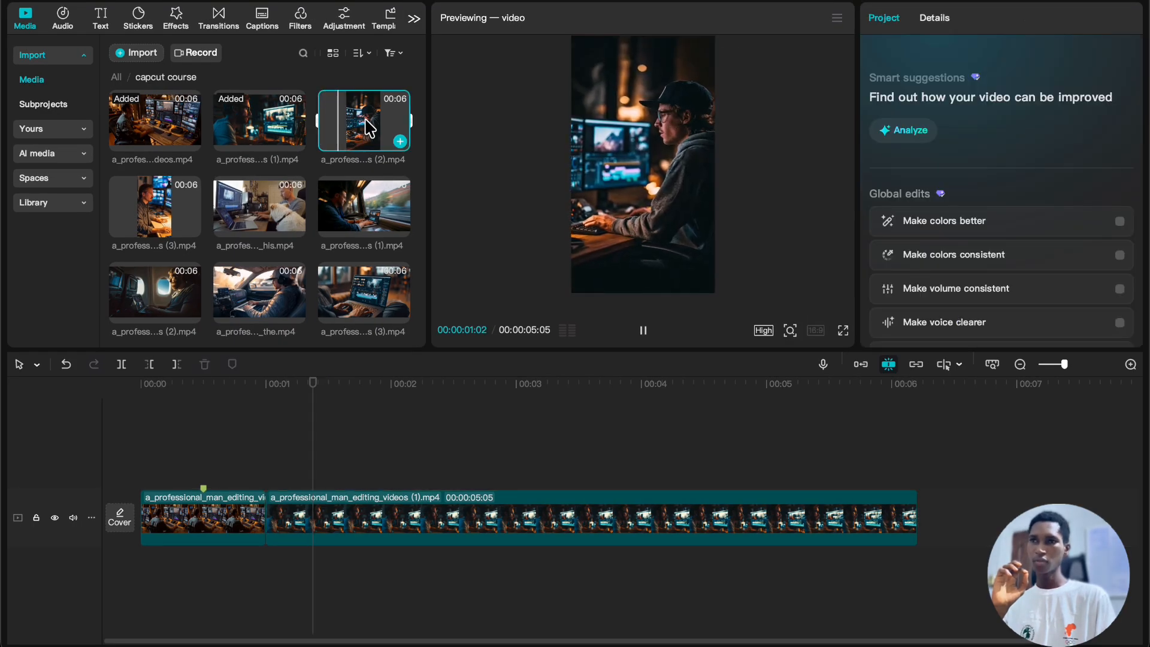
pyautogui.click(283, 126)
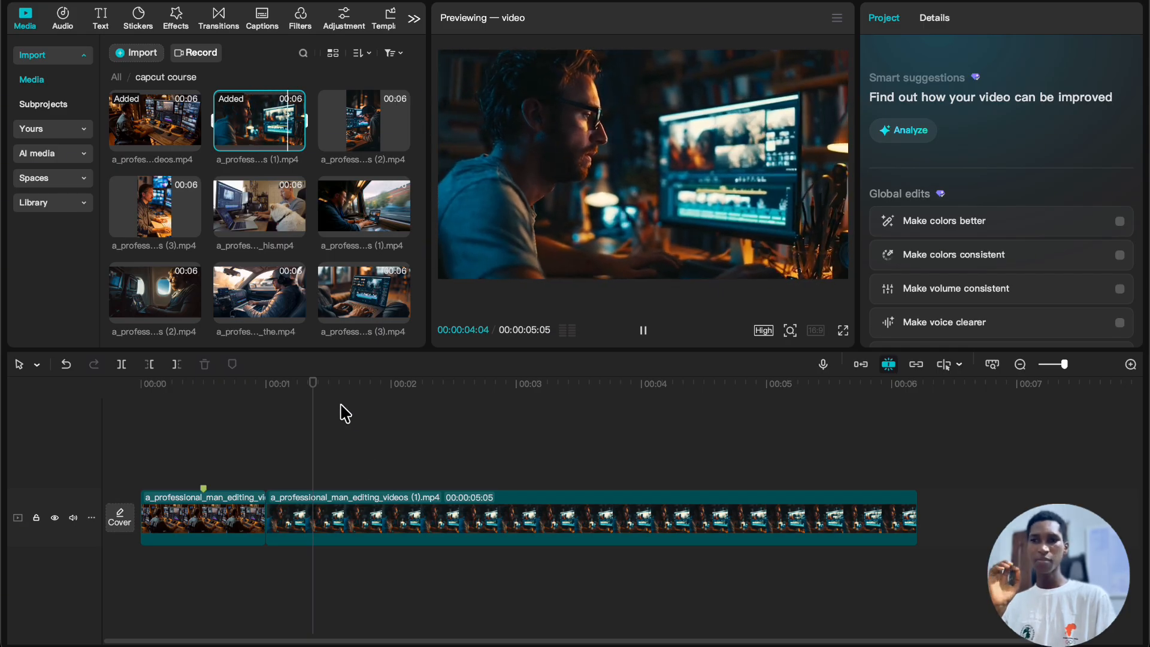
pyautogui.moveTo(359, 412); pyautogui.dragTo(958, 409)
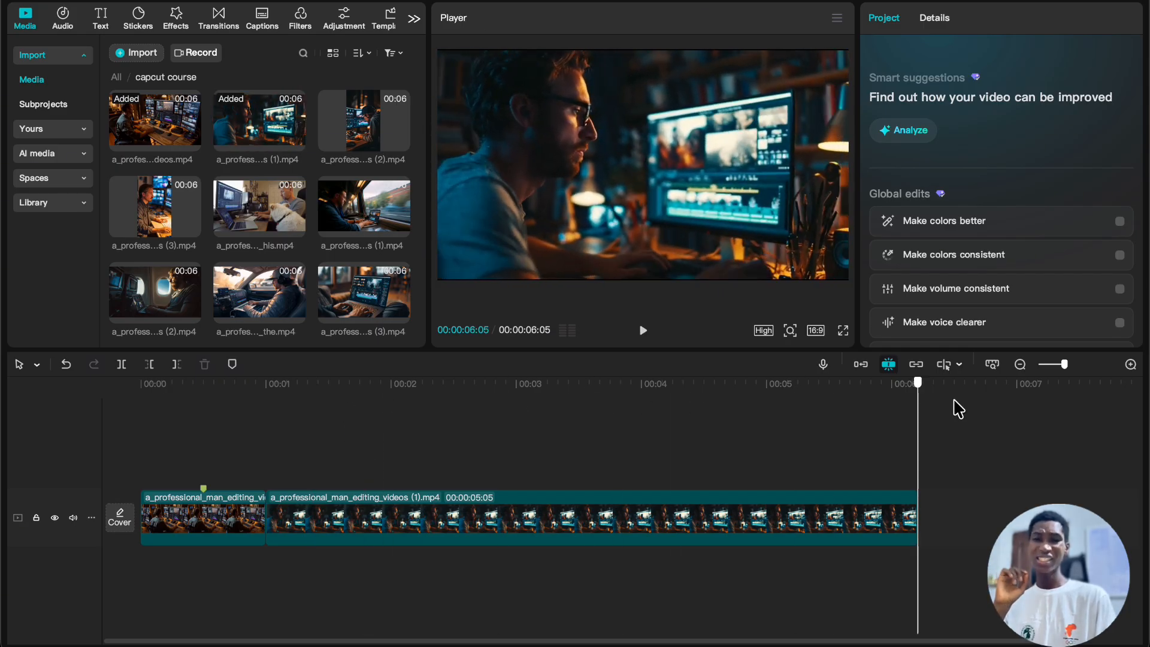
pyautogui.click(398, 144)
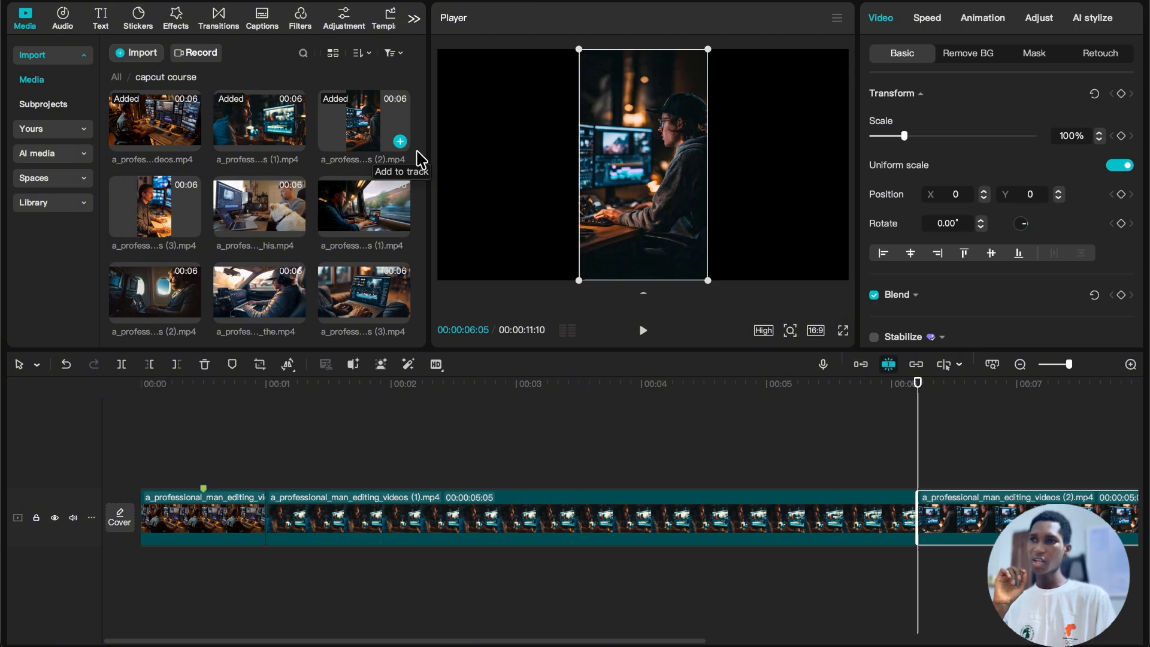
# - Crop the vertical third clip to a 16:9 ratio, moving the frame up to cover the man's head and the monitors
pyautogui.click(797, 425)
pyautogui.scroll(-3, 824, 475)
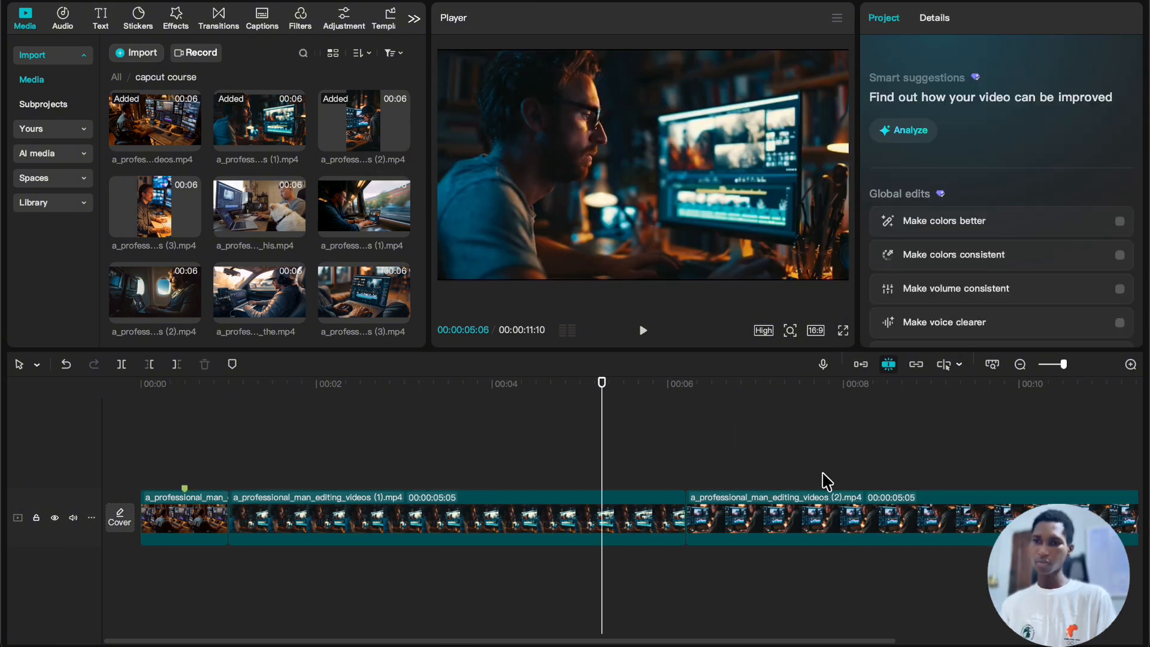
pyautogui.click(712, 443)
pyautogui.moveTo(711, 442); pyautogui.dragTo(714, 443)
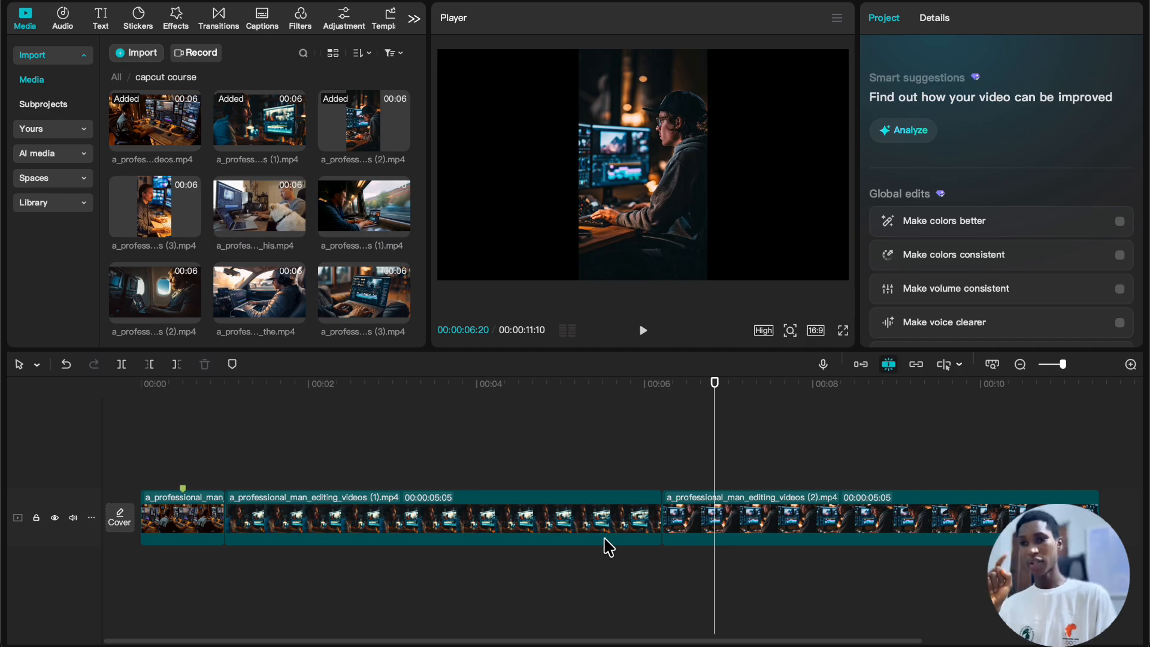
pyautogui.click(738, 525)
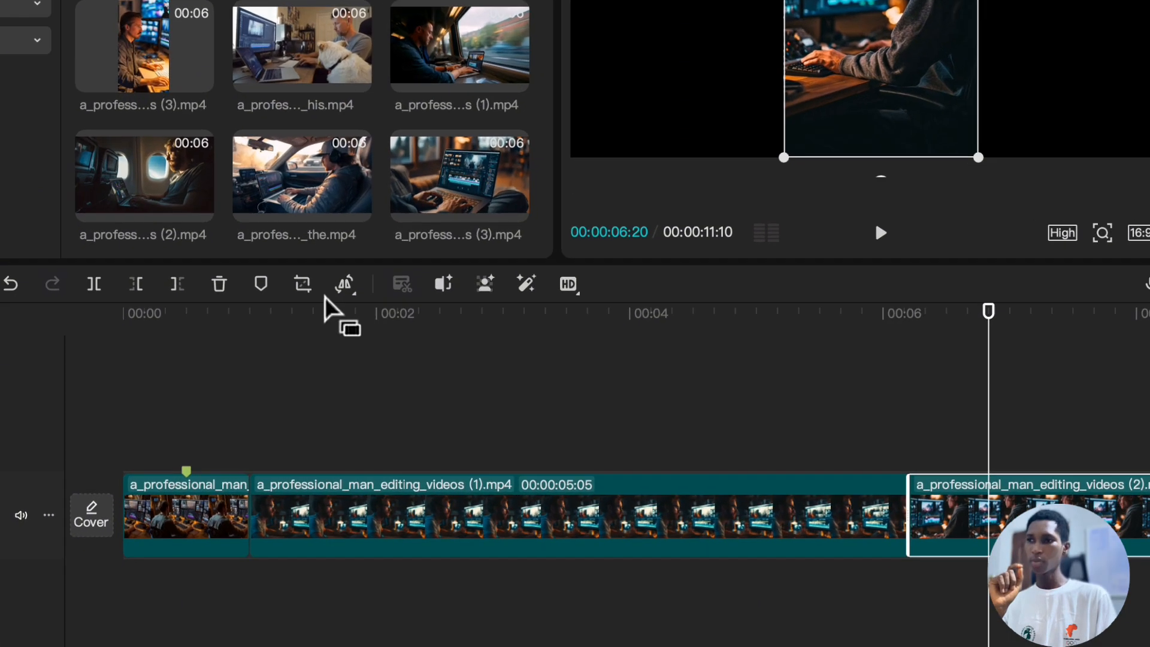
pyautogui.click(310, 279)
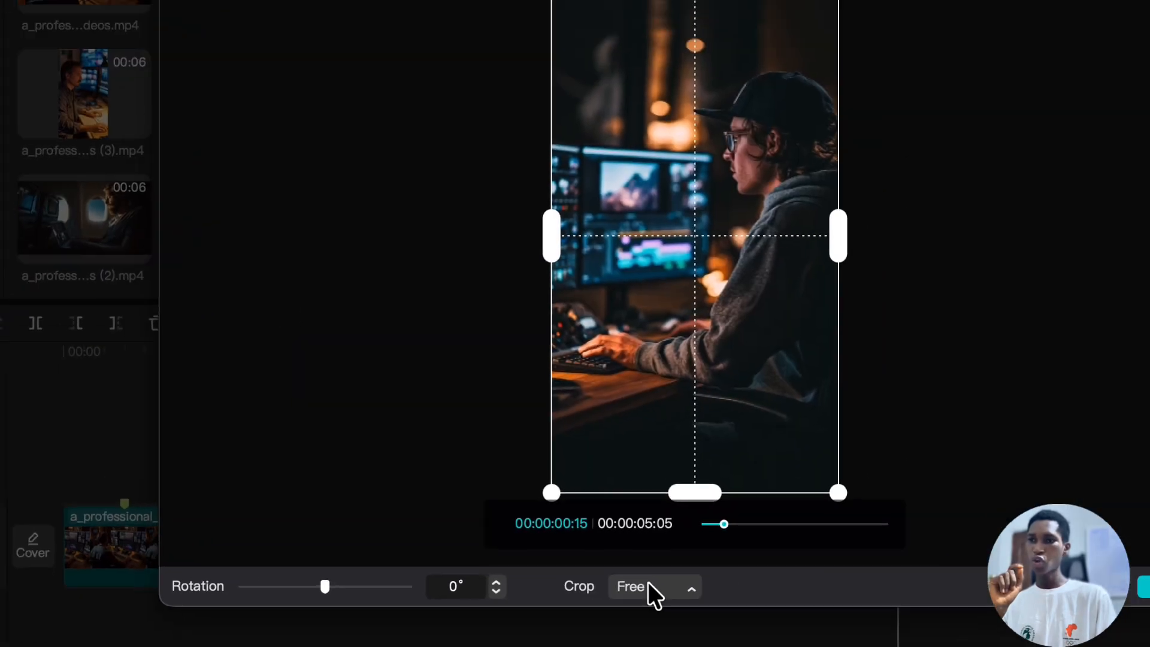
pyautogui.click(748, 557)
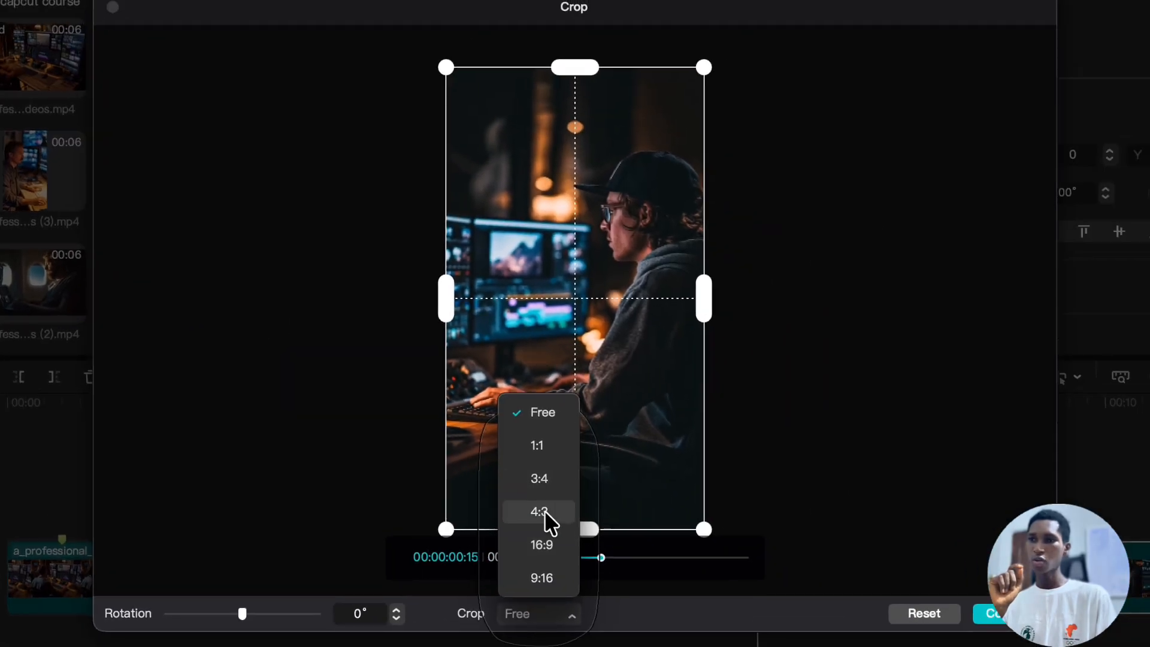
pyautogui.click(544, 546)
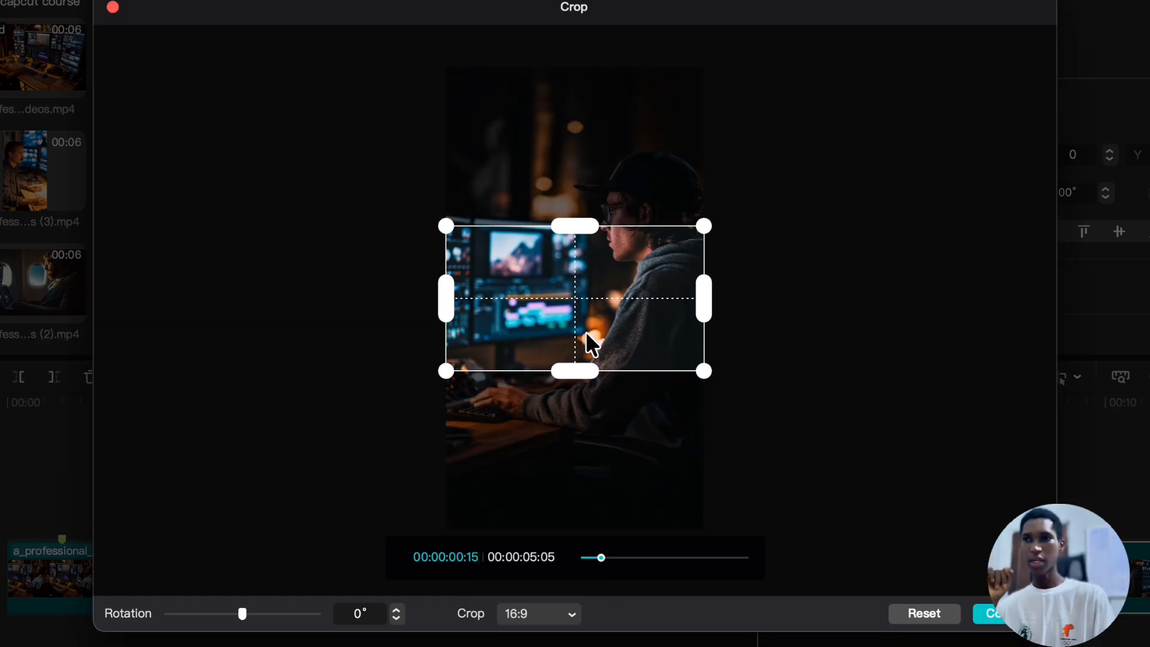
pyautogui.moveTo(587, 336); pyautogui.dragTo(587, 266)
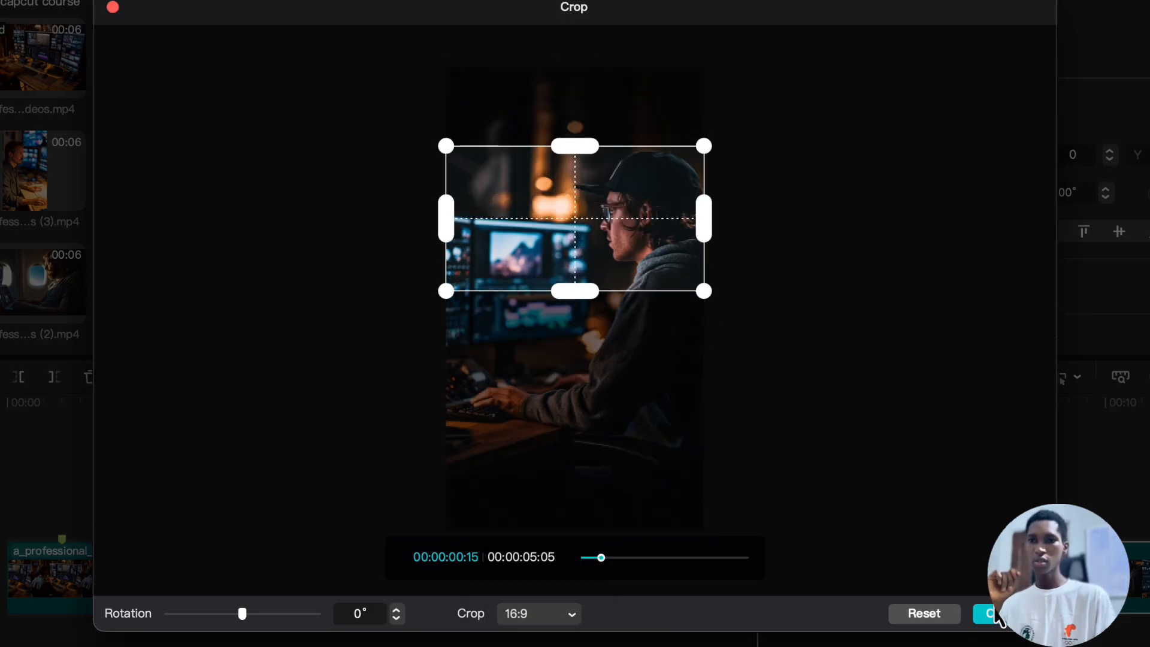
pyautogui.click(994, 612)
# - Trim away the part of the cropped clip after 00:00:07:20
pyautogui.click(624, 484)
pyautogui.moveTo(624, 484); pyautogui.dragTo(685, 491)
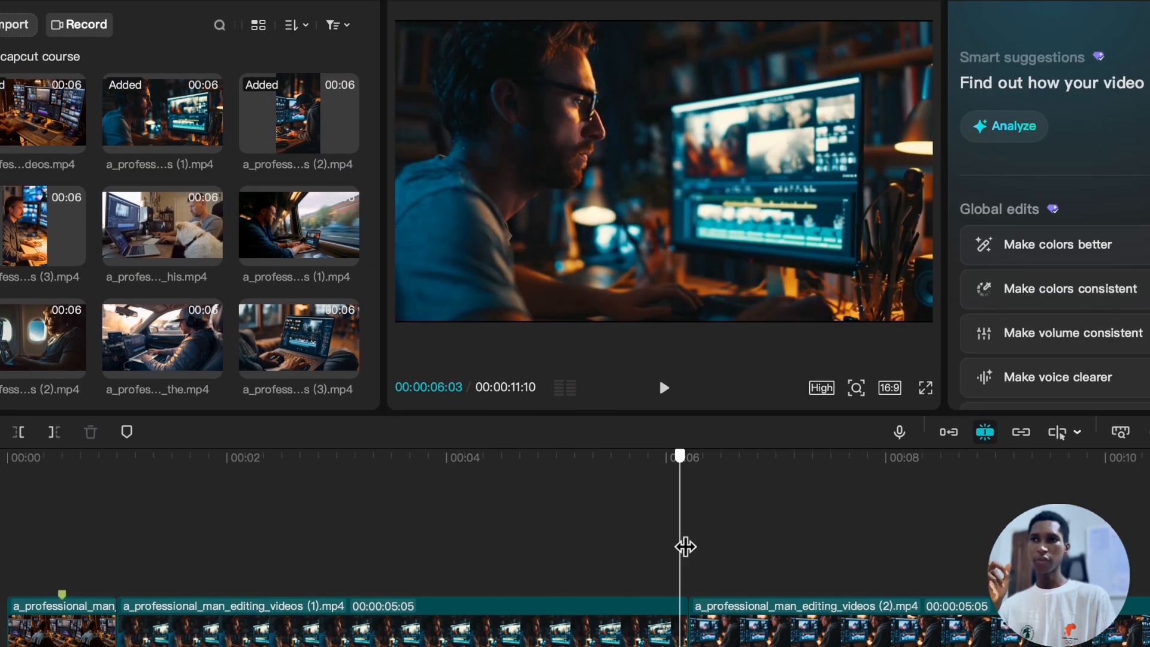
pyautogui.moveTo(685, 546); pyautogui.dragTo(869, 559)
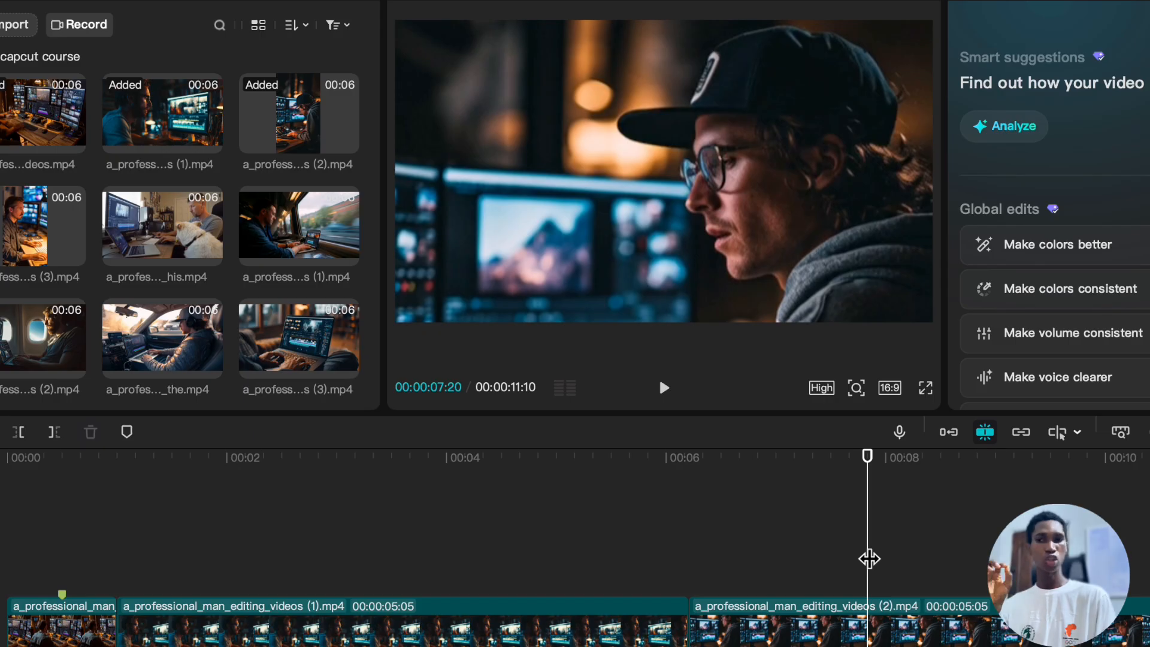
pyautogui.click(863, 623)
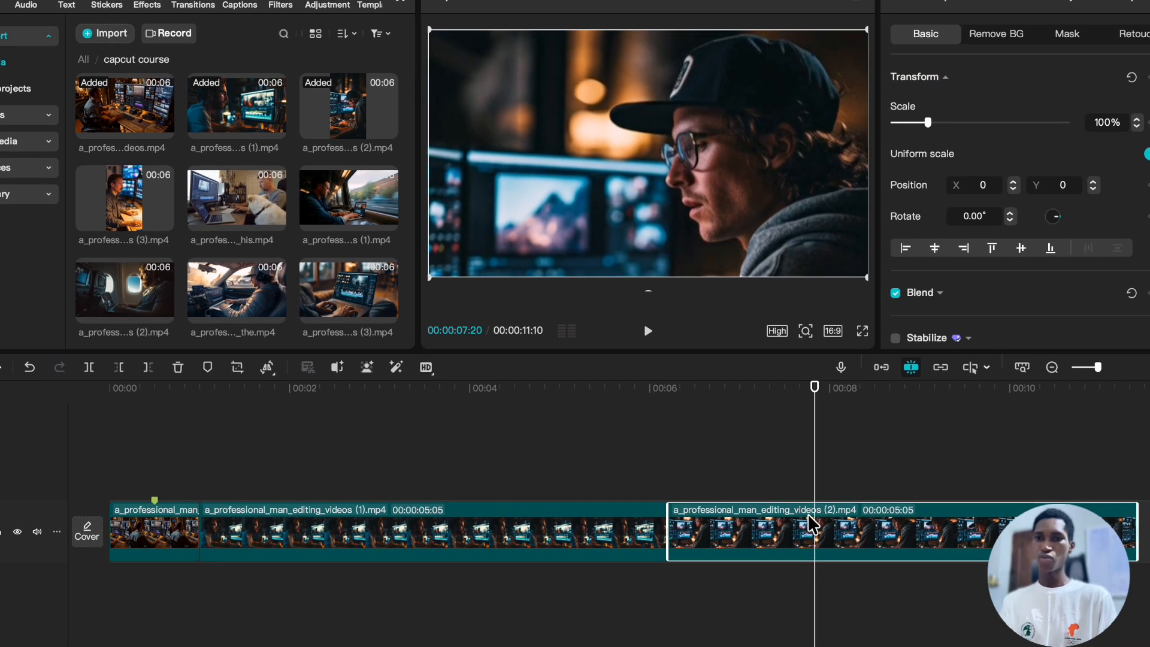
pyautogui.press('w')
# - Add the original uncropped a_professional_man_editing_videos (2).mp4 after the cropped clip and compare the two in the preview
pyautogui.moveTo(334, 124)
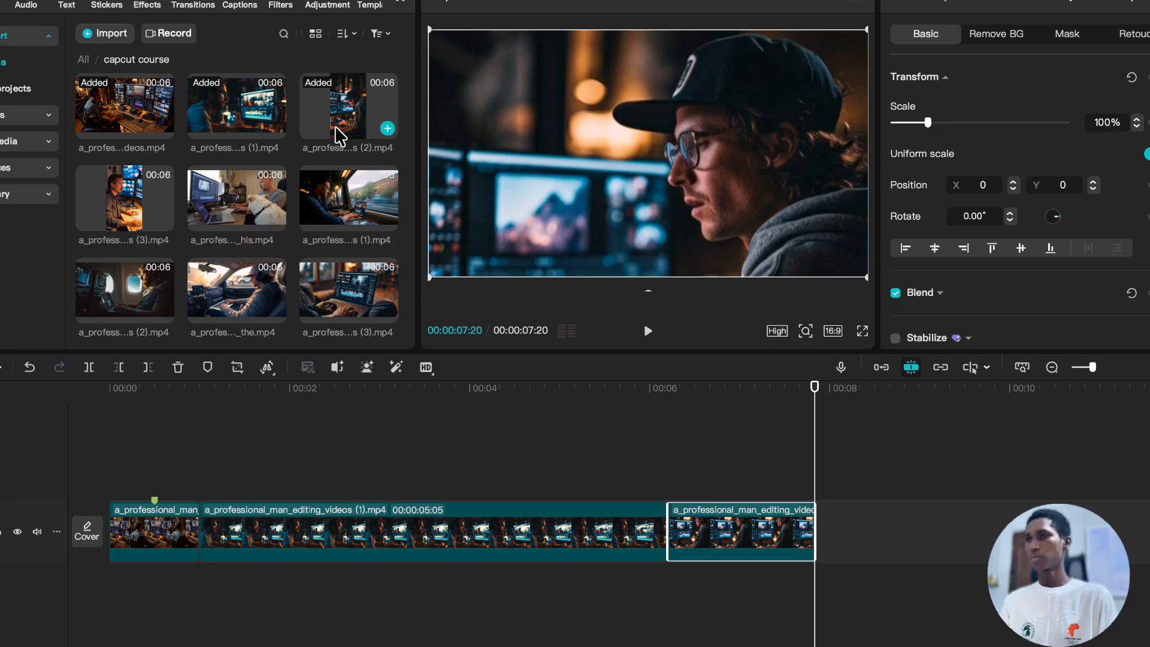
pyautogui.click(387, 128)
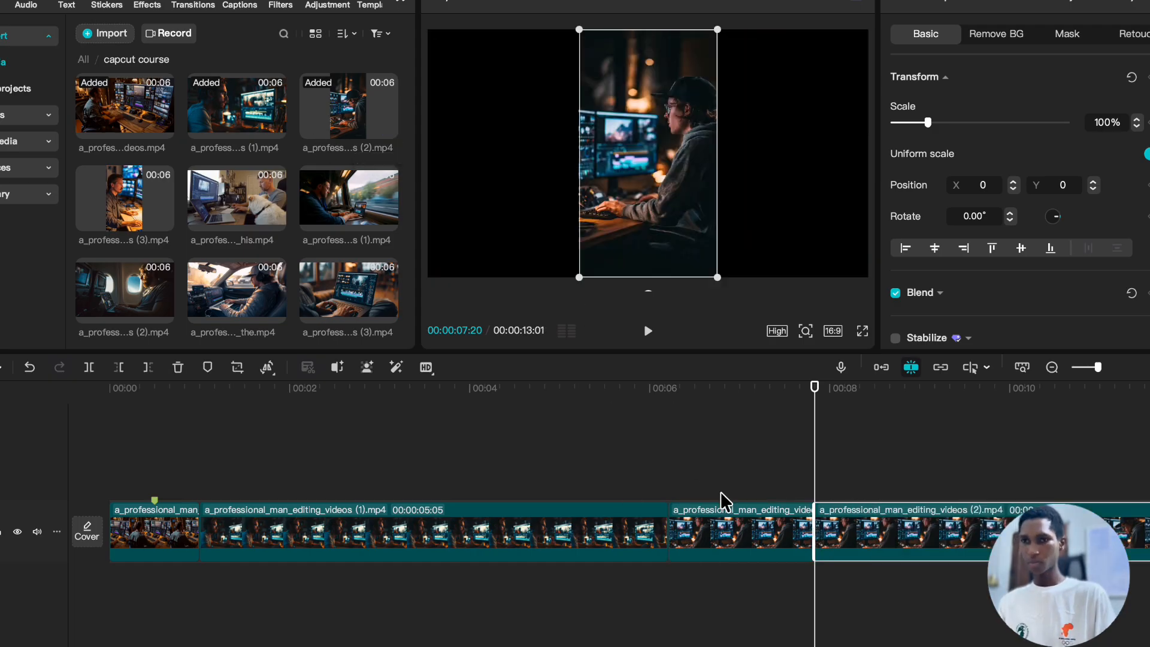
pyautogui.hscroll(5, 682, 497)
pyautogui.click(591, 448)
pyautogui.click(743, 460)
pyautogui.moveTo(744, 460); pyautogui.dragTo(577, 468)
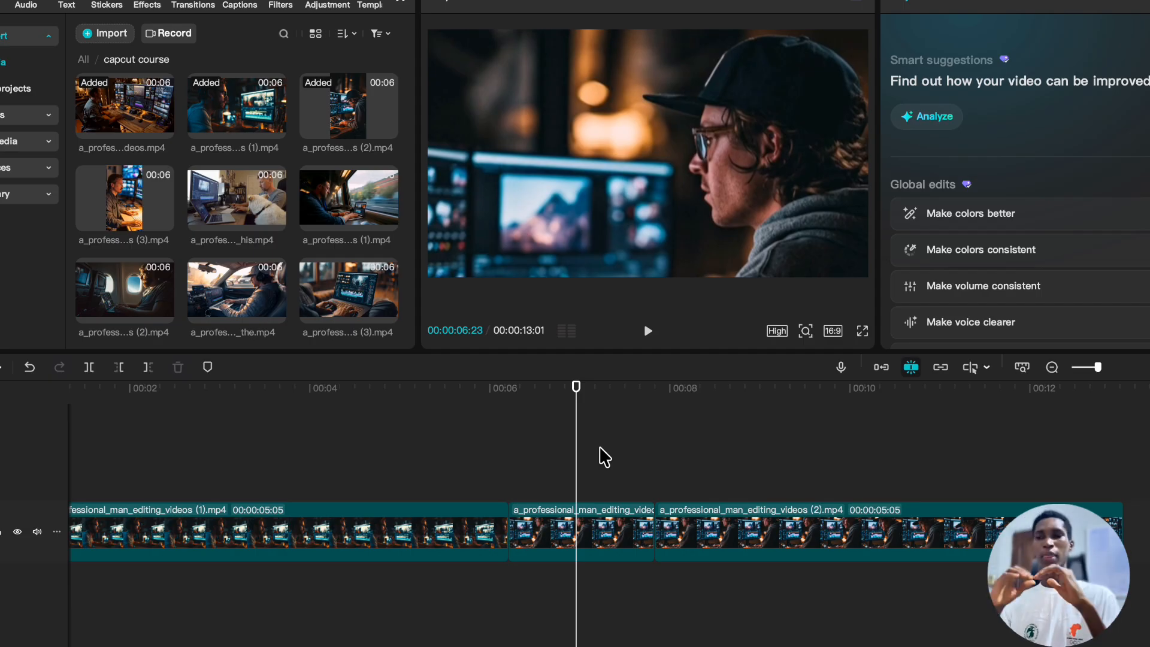
pyautogui.moveTo(603, 457); pyautogui.dragTo(696, 464)
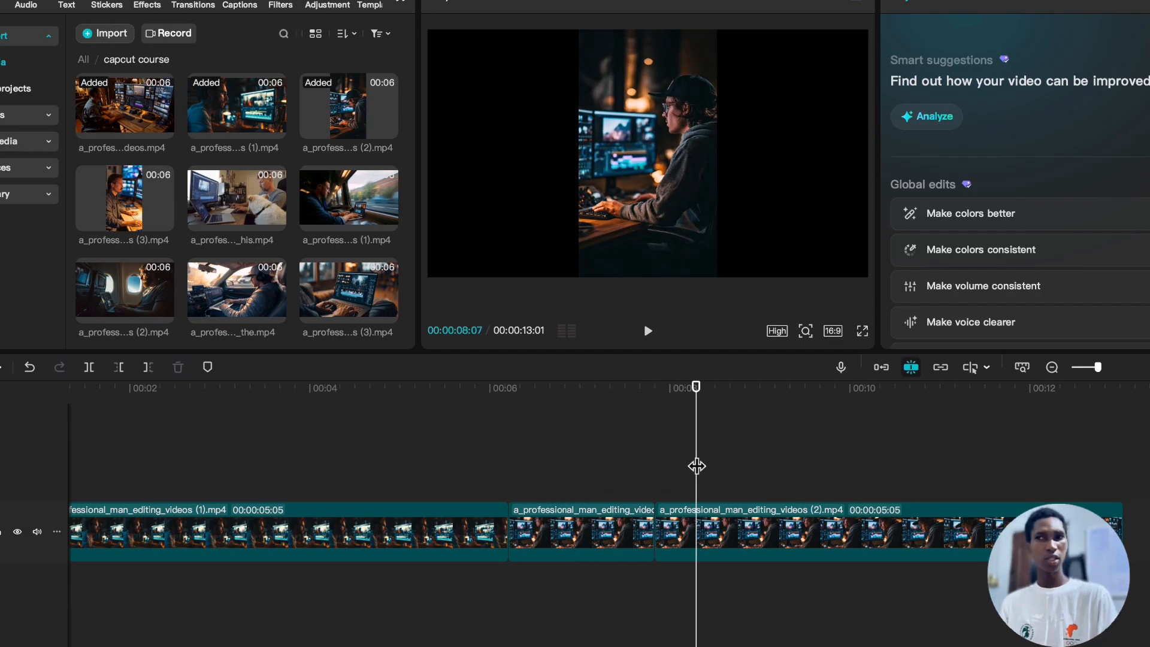
# - Copy the uncropped vertical clip onto a track above at 00:00:07:20 and move the copy to the frame's left edge, X about -1318
pyautogui.click(716, 514)
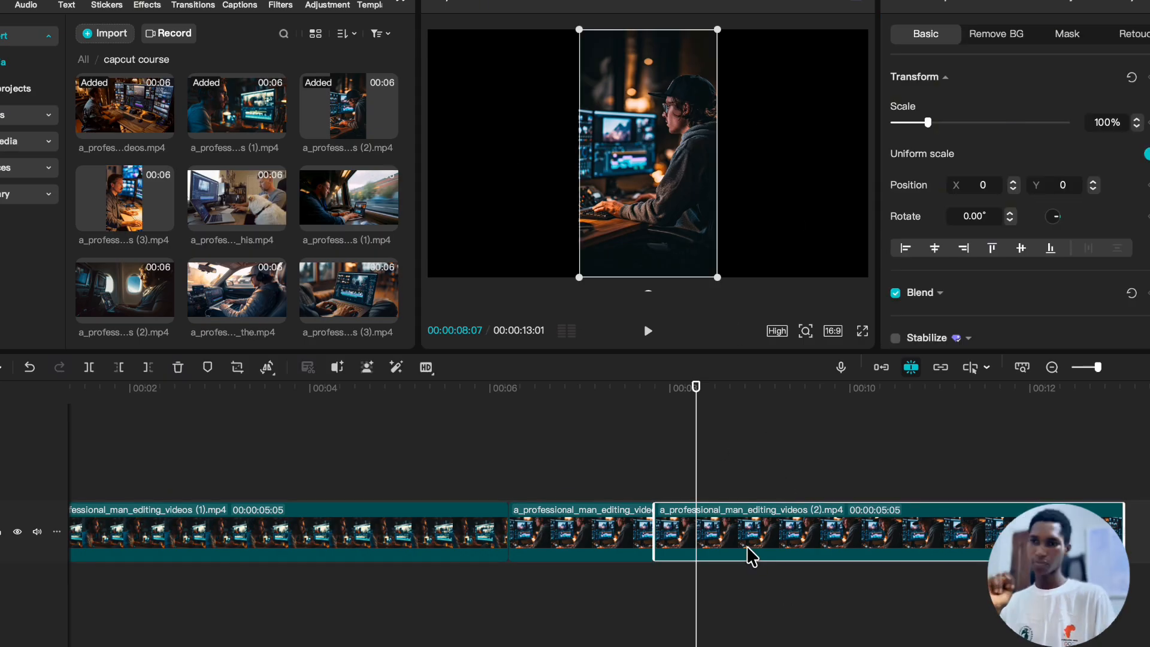
pyautogui.click(661, 489)
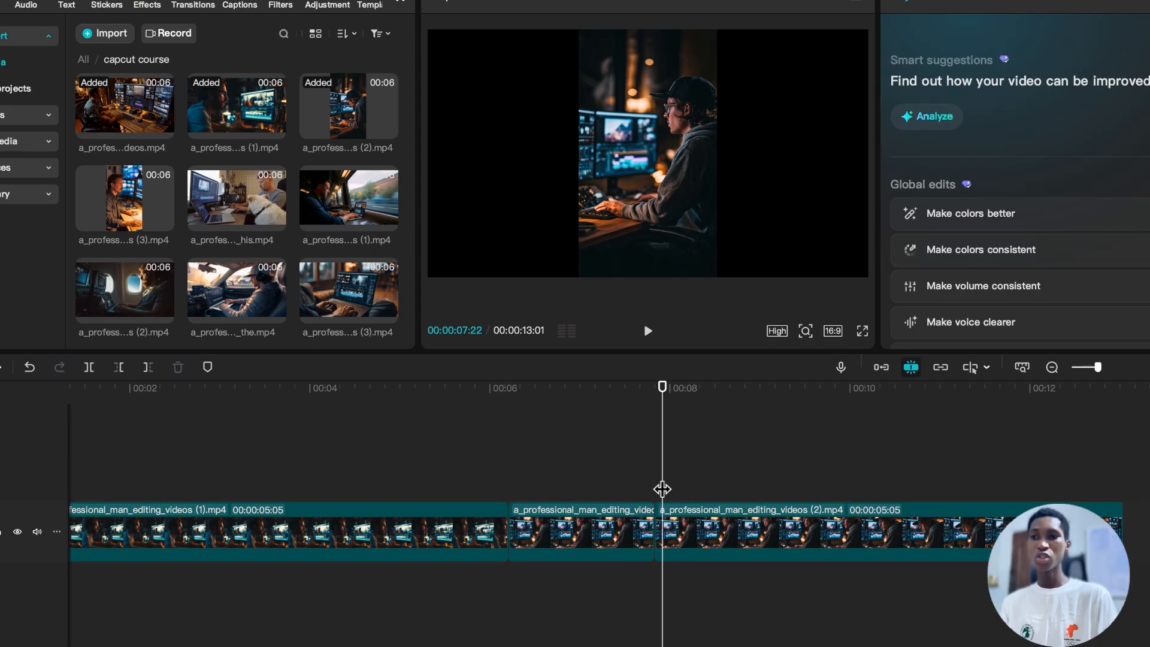
pyautogui.click(653, 480)
pyautogui.click(681, 533)
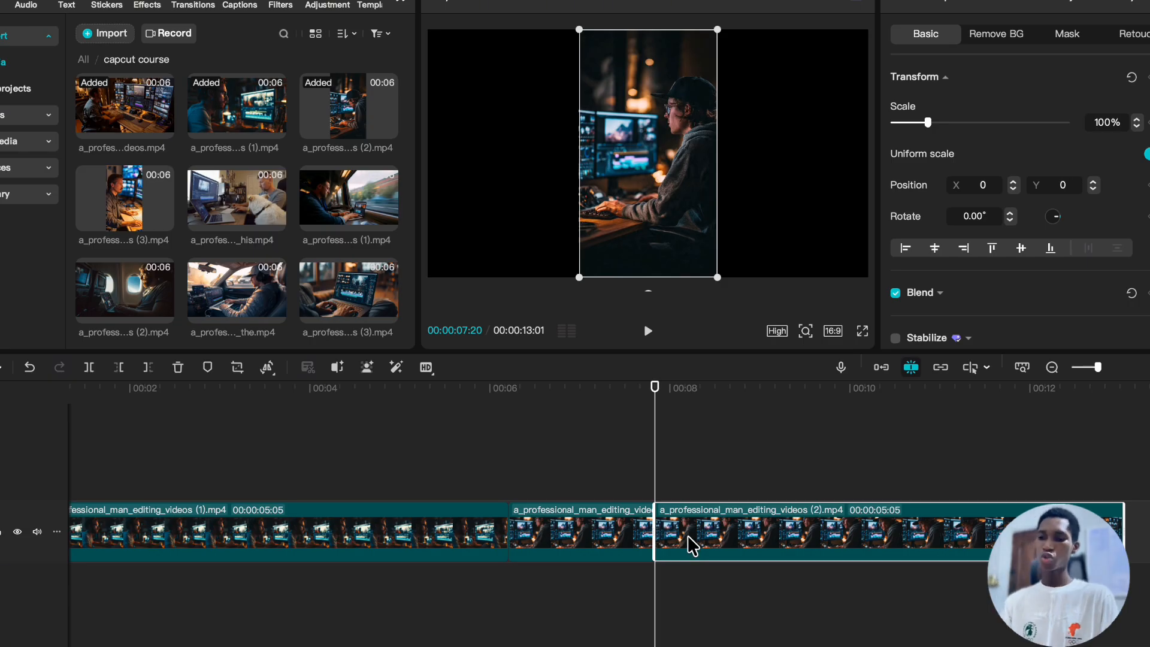
pyautogui.hotkey('ctrl', 'c')
pyautogui.hotkey('ctrl', 'v')
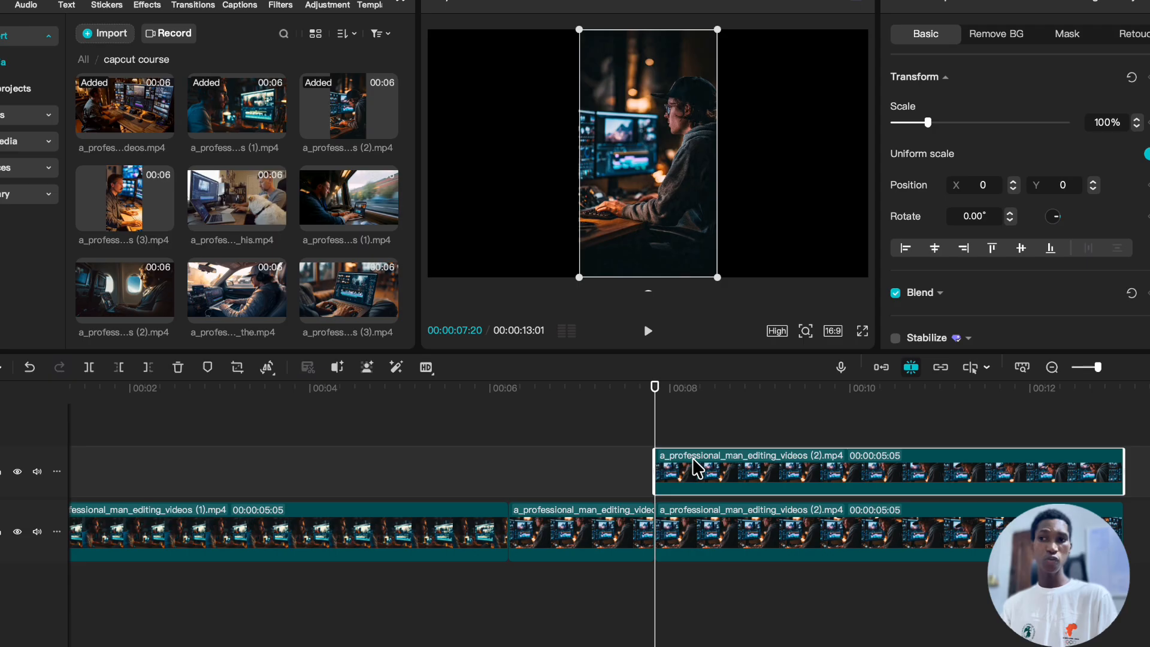
pyautogui.moveTo(693, 254); pyautogui.dragTo(540, 257)
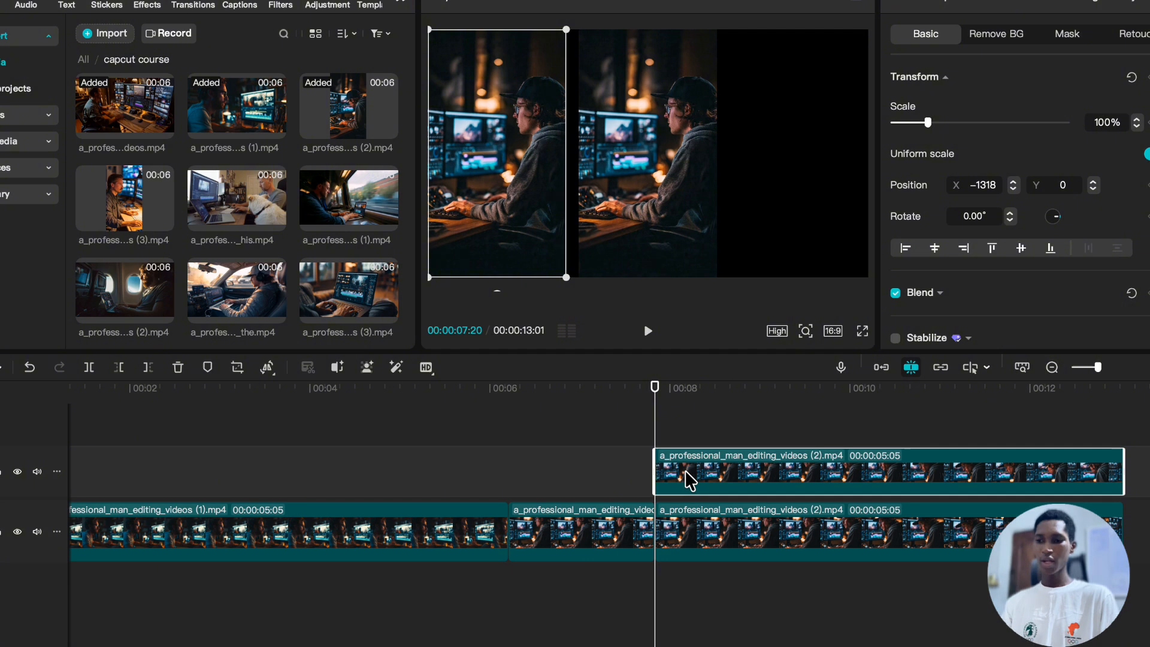
# - Paste another copy of the vertical clip on a third track, move it to the frame's right side, and check the three-way layout
pyautogui.press('super+v')
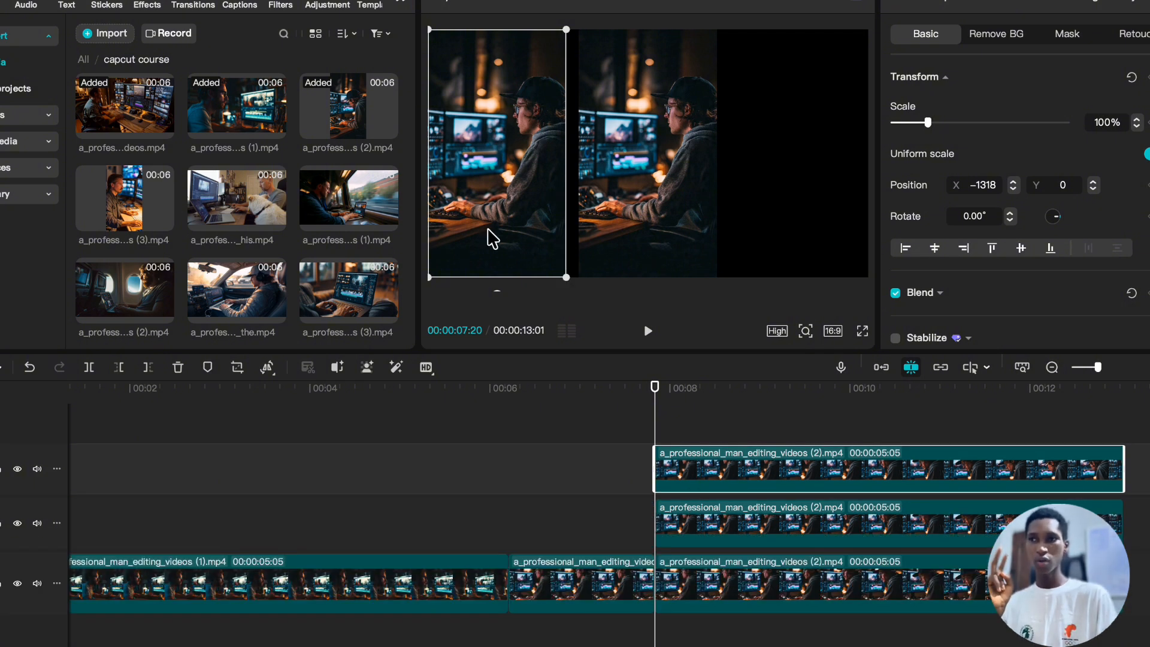
pyautogui.moveTo(488, 233); pyautogui.dragTo(788, 236)
pyautogui.click(627, 442)
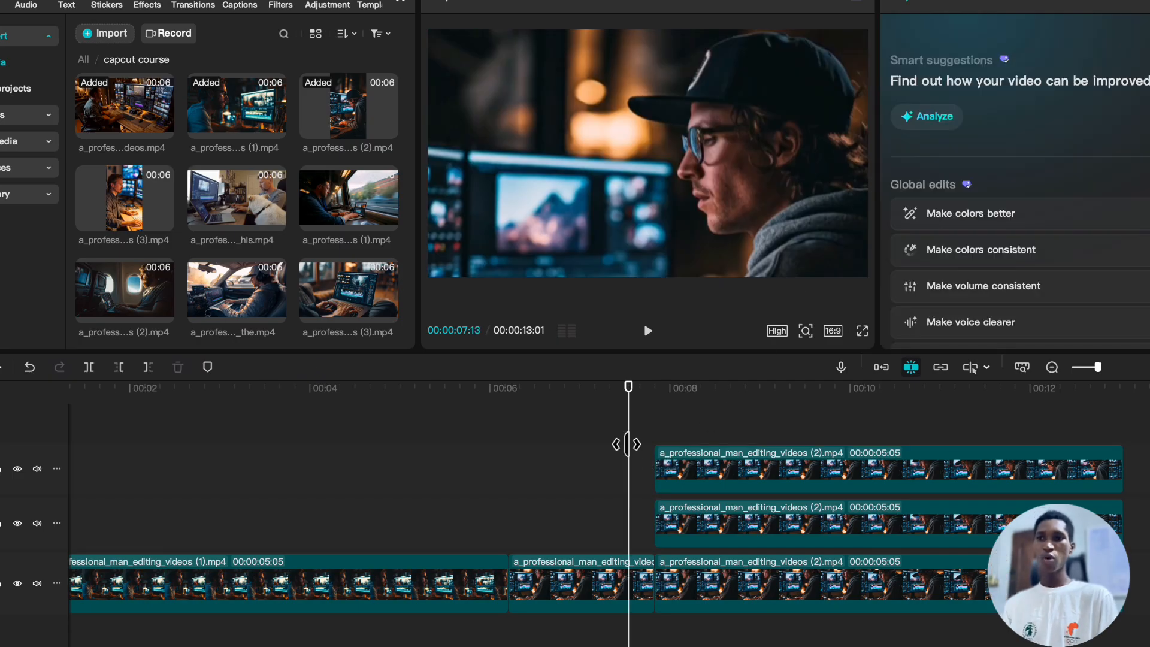
pyautogui.moveTo(627, 429); pyautogui.dragTo(660, 421)
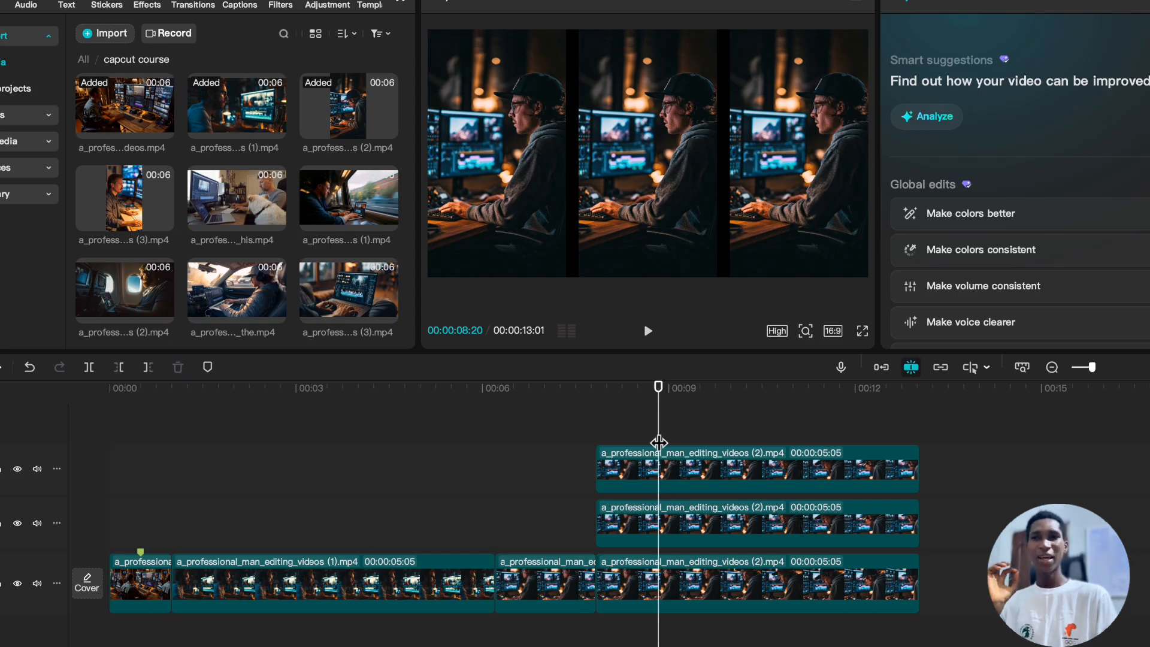
# - Set the canvas background type of the uncropped vertical clip on the main track to Blur
pyautogui.click(673, 593)
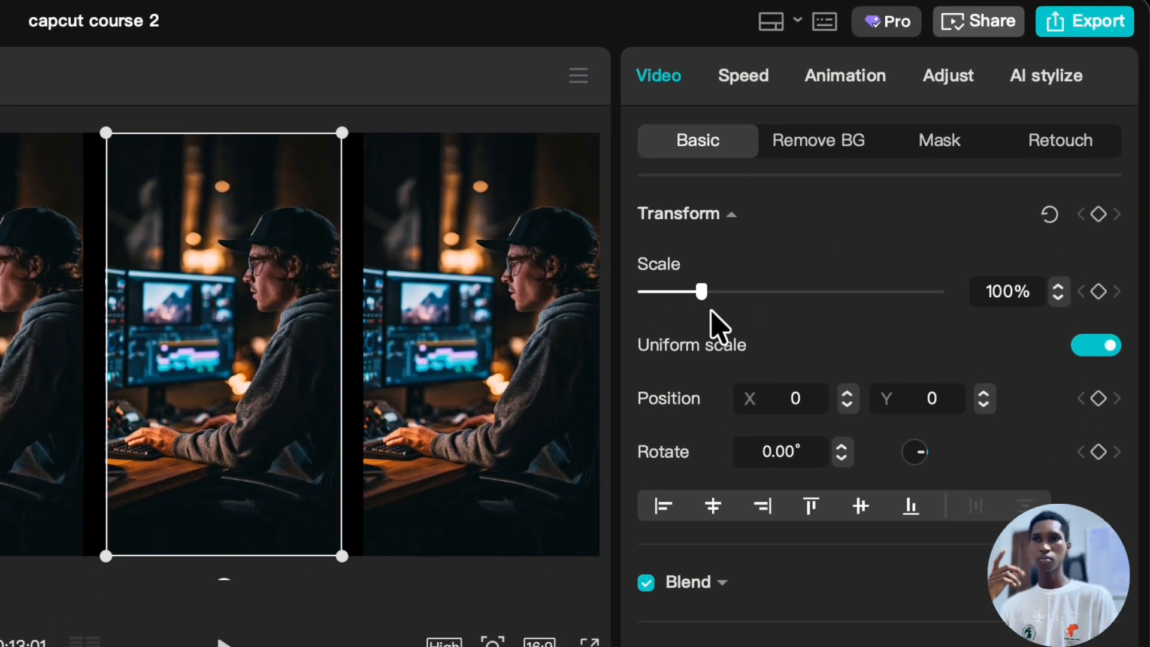
pyautogui.moveTo(702, 292); pyautogui.dragTo(701, 364)
pyautogui.moveTo(339, 551); pyautogui.dragTo(342, 555)
pyautogui.scroll(-10, 742, 441)
pyautogui.scroll(-8, 742, 443)
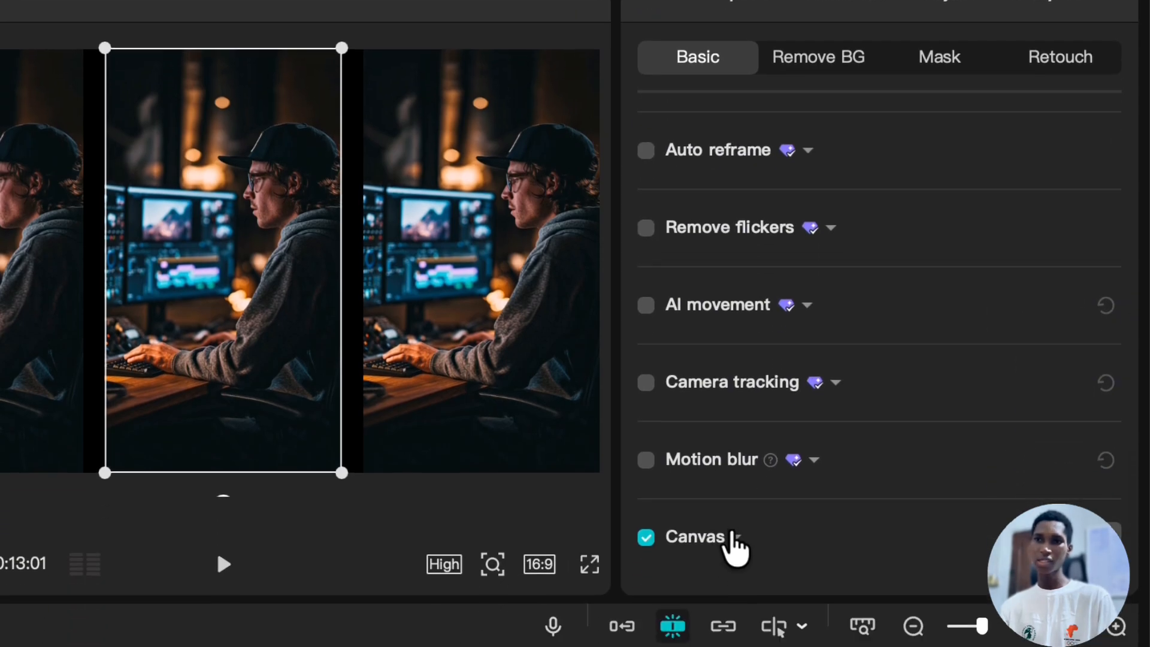
pyautogui.click(735, 620)
pyautogui.scroll(-2, 786, 231)
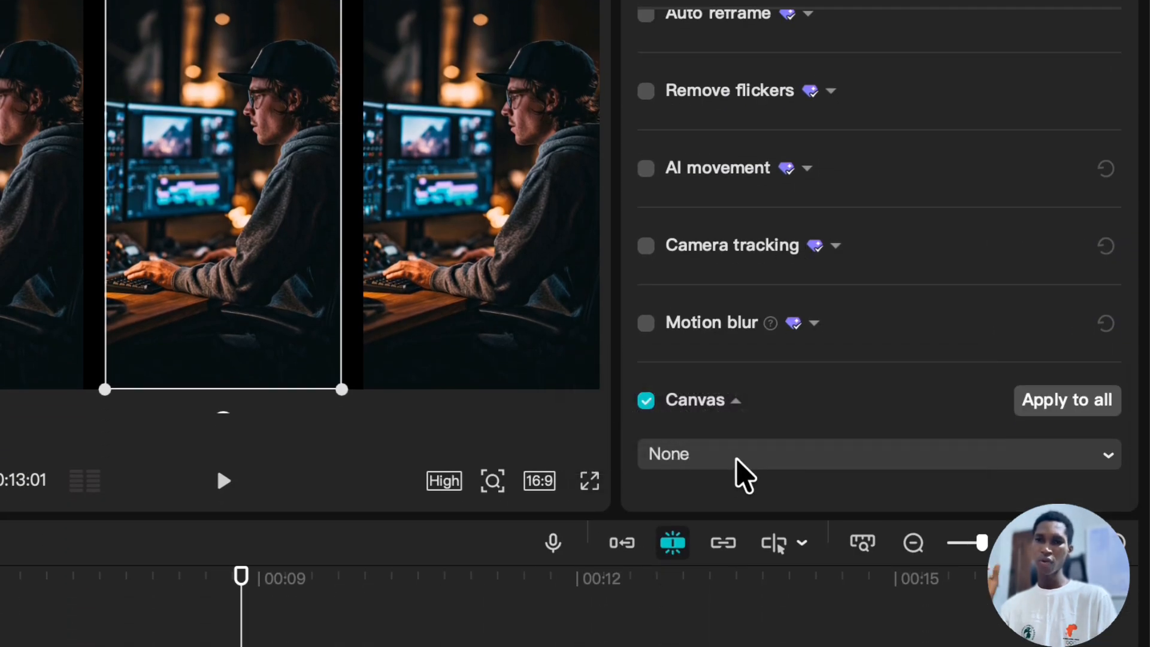
pyautogui.click(742, 473)
pyautogui.click(767, 489)
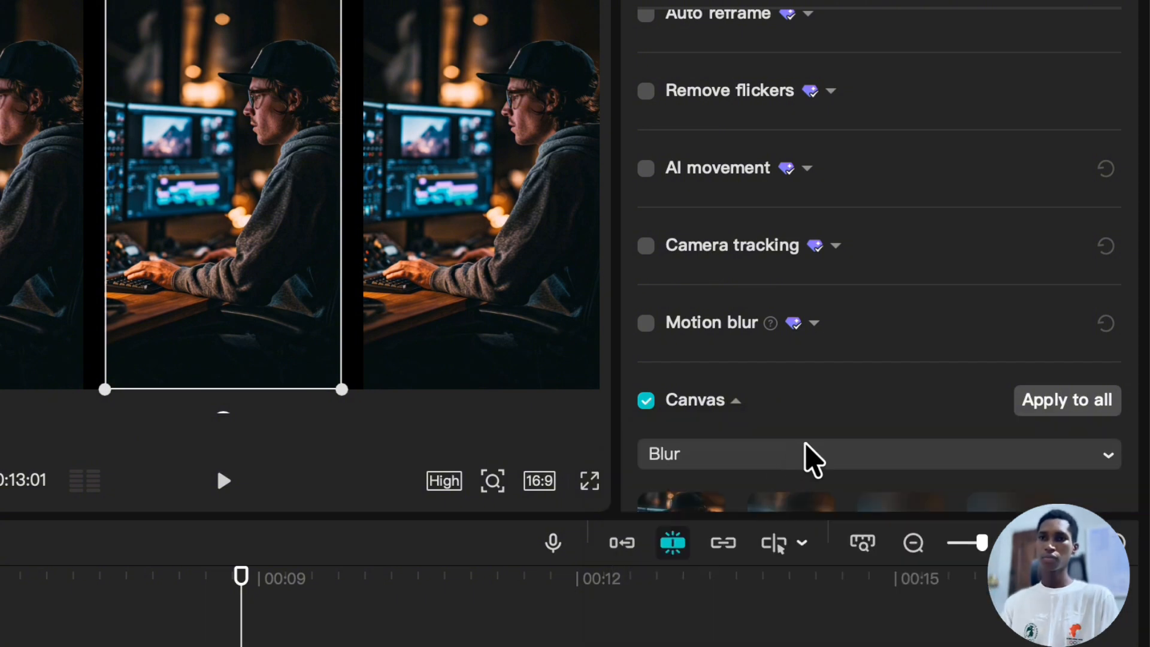
# - Try the blur strengths for the clip's canvas background and apply the third one
pyautogui.scroll(-5, 808, 457)
pyautogui.click(704, 423)
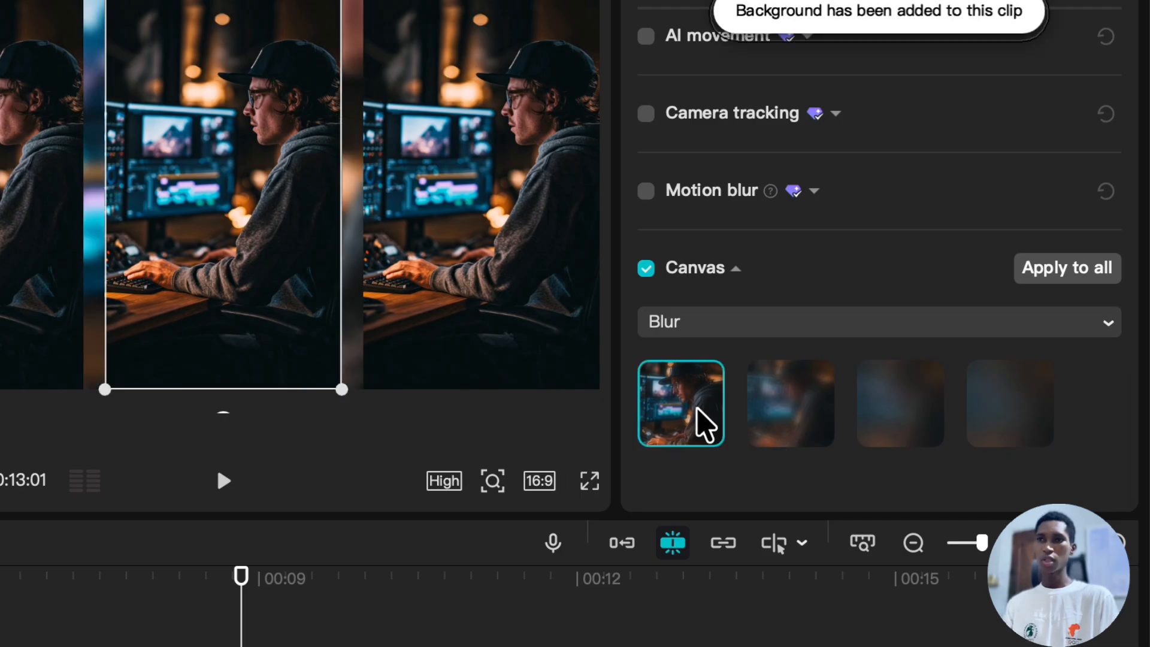
pyautogui.click(778, 416)
pyautogui.click(925, 413)
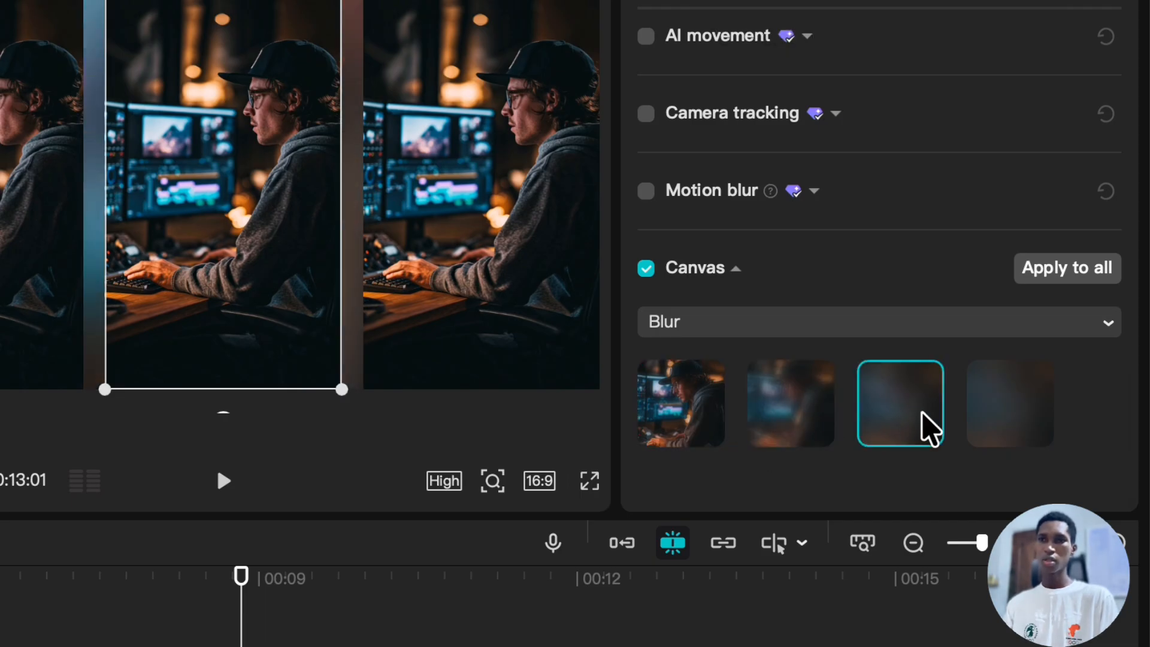
# - Try the strongest canvas blur on the main-track vertical clip, then apply the first, lightest blur strength
pyautogui.click(998, 409)
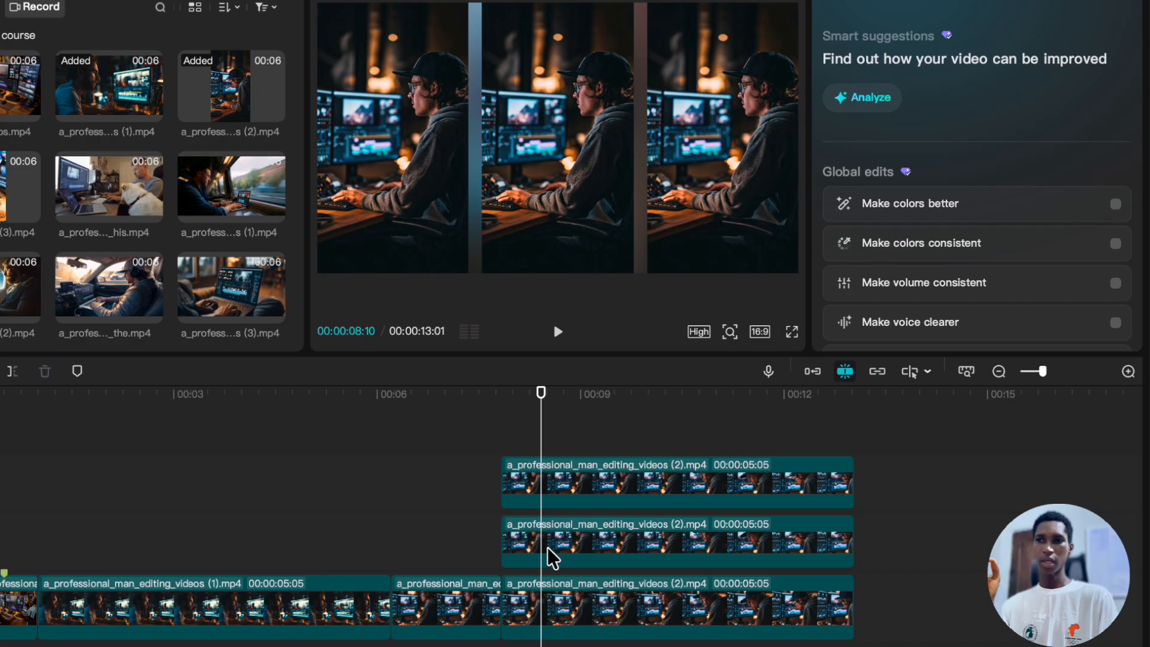
pyautogui.click(551, 623)
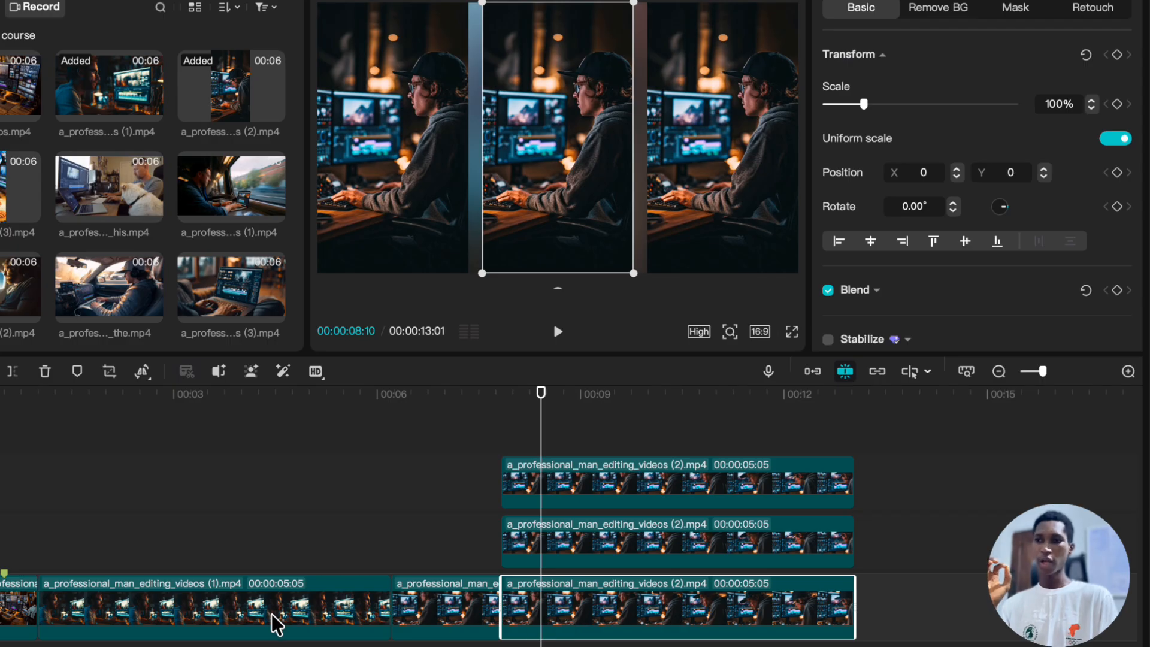
pyautogui.scroll(1, 569, 515)
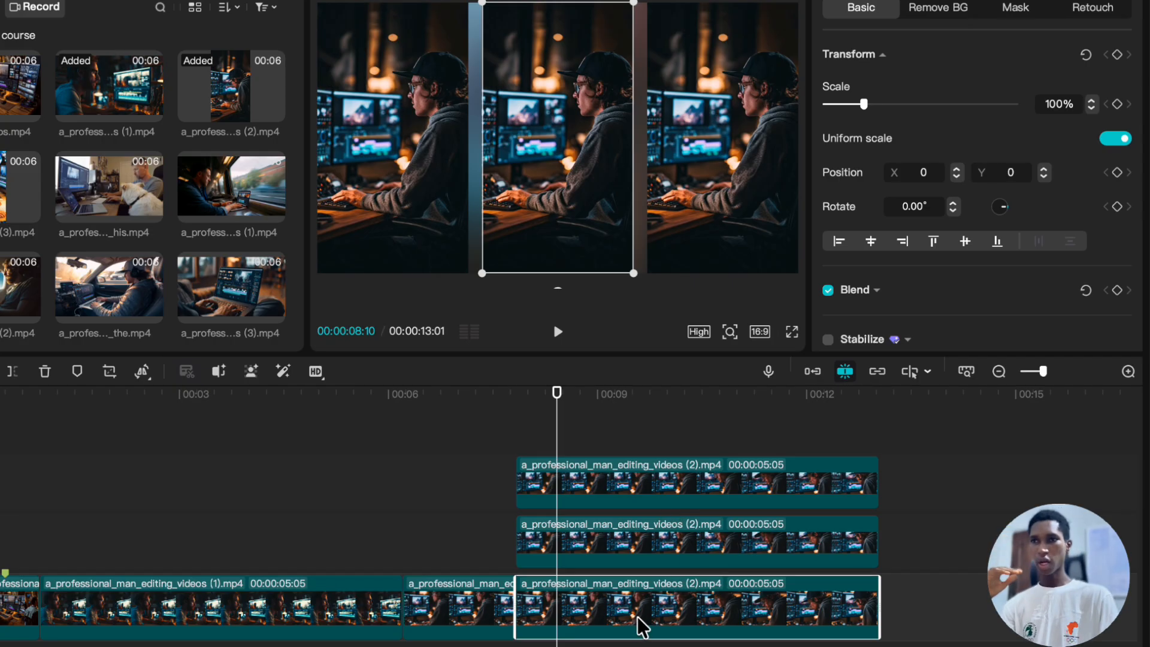
pyautogui.scroll(-15, 946, 152)
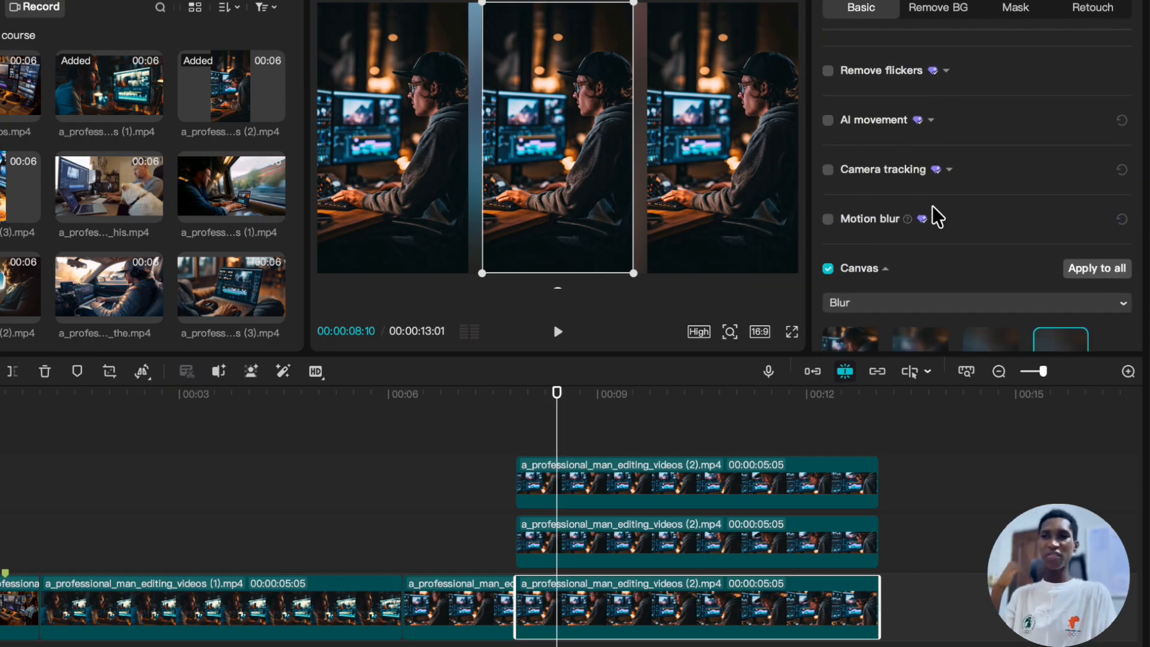
pyautogui.click(860, 287)
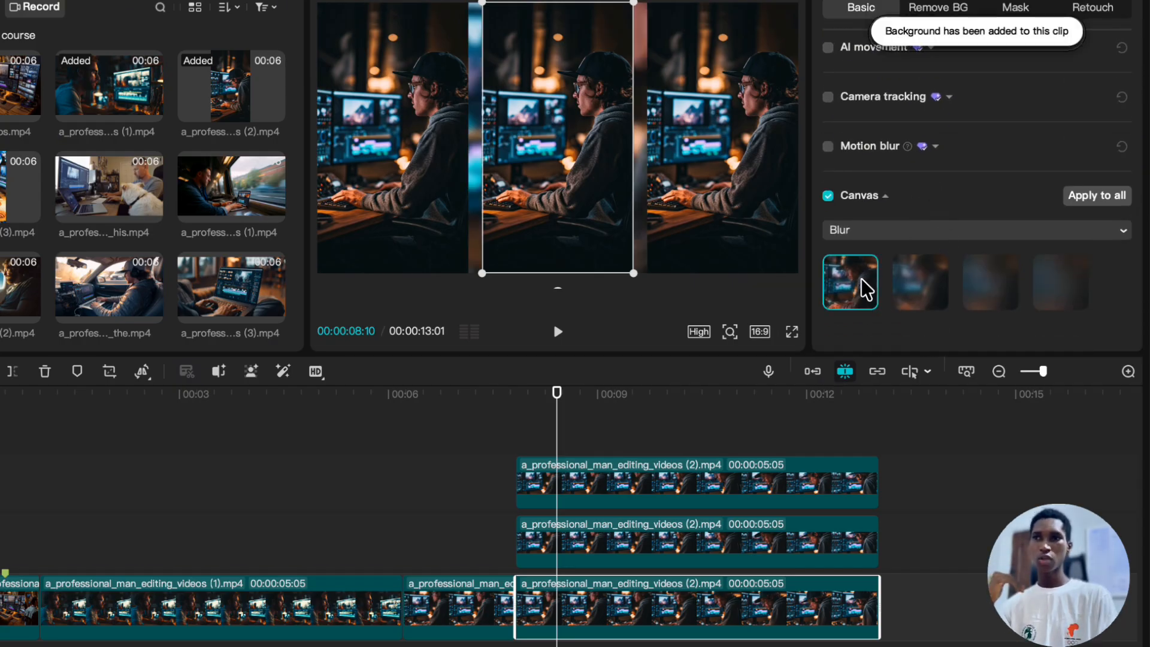
# - Try the Color canvas background on the main-track vertical clip, first in white and then in black
pyautogui.click(911, 234)
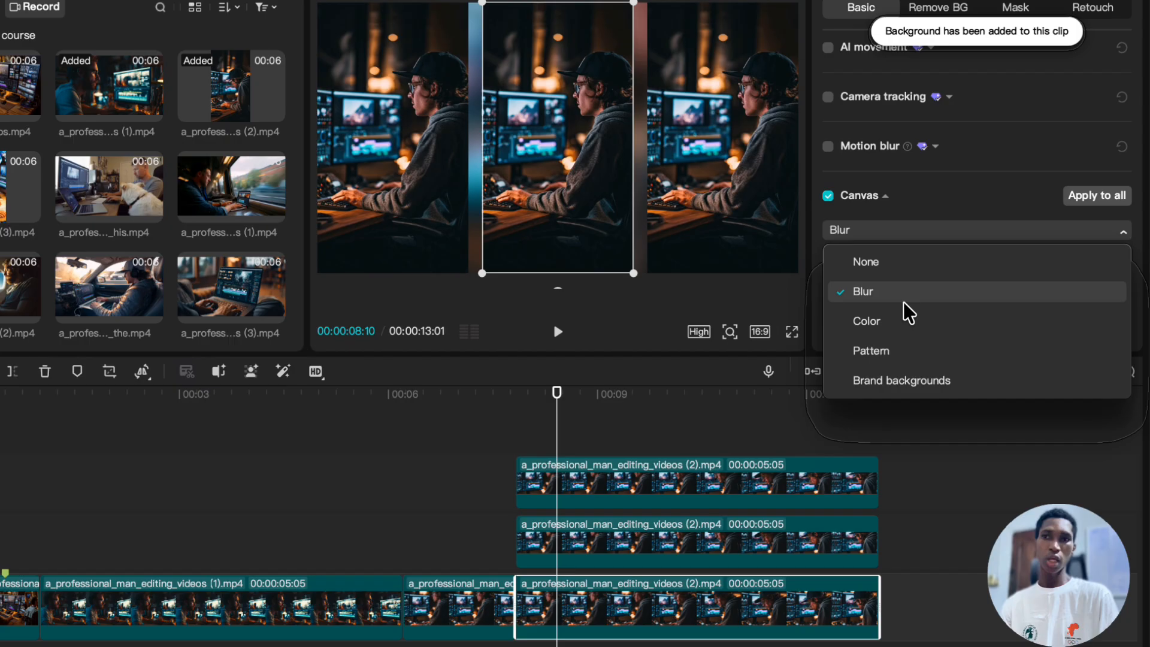
pyautogui.click(905, 317)
pyautogui.click(872, 275)
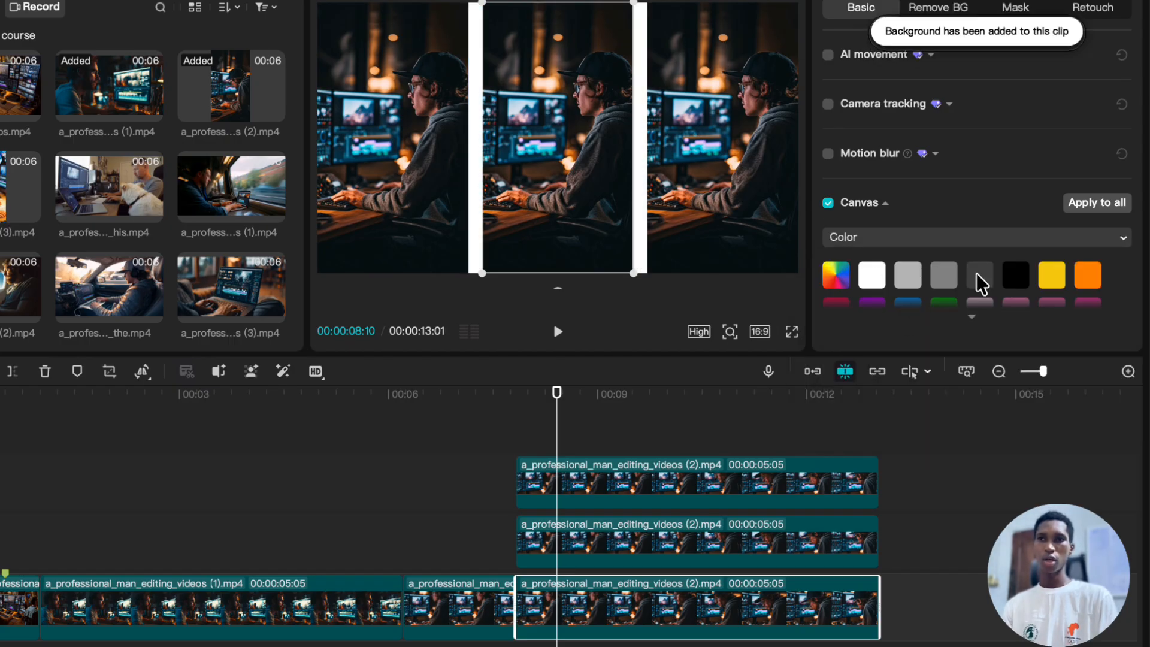
pyautogui.click(1018, 277)
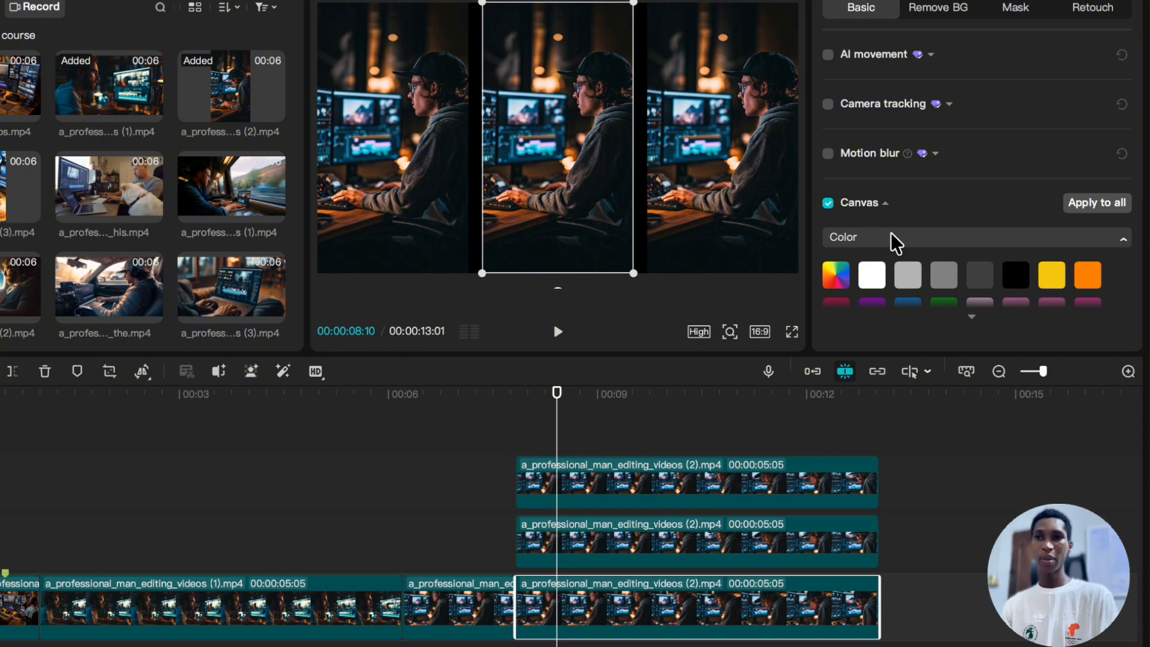
# - Set the clip's canvas background back to Blur, compare the stronger options and apply the first blur strength
pyautogui.click(971, 237)
pyautogui.click(940, 298)
pyautogui.click(982, 299)
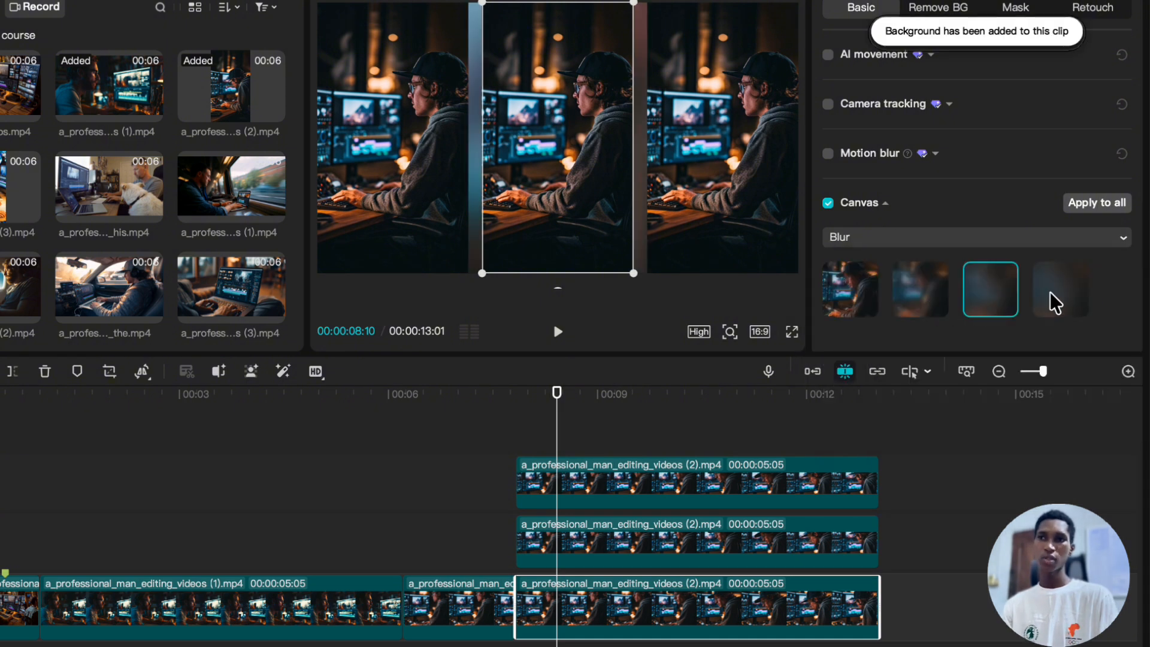
pyautogui.click(1051, 300)
pyautogui.click(842, 303)
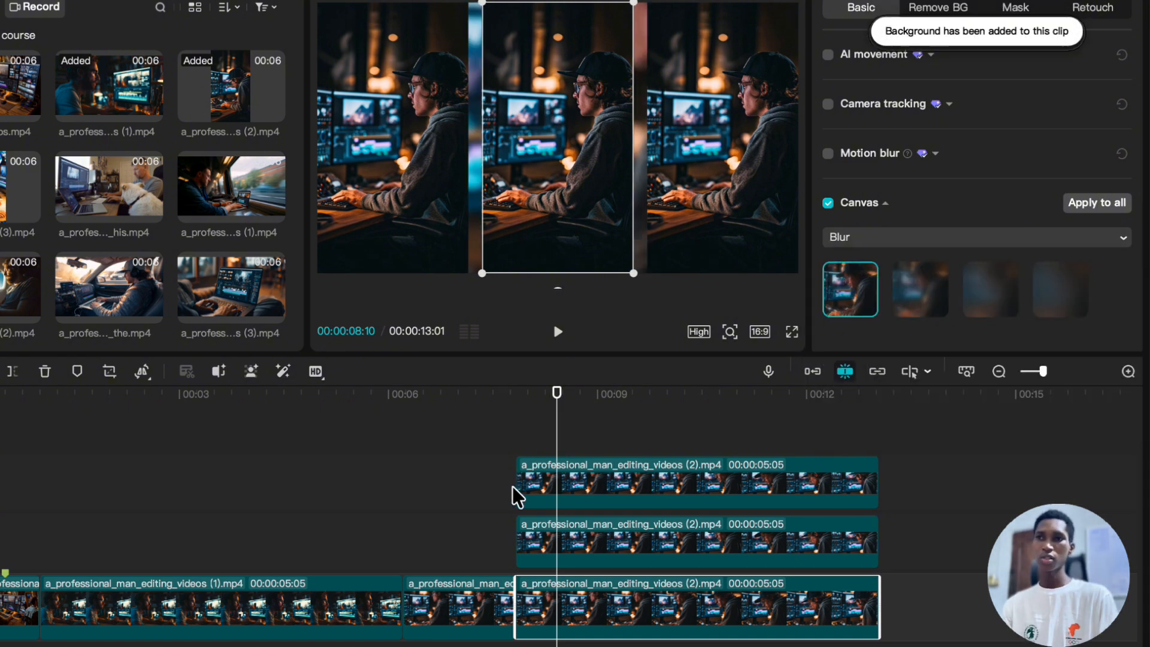
# - Scrub through the stacked vertical clips to check the blurred background, then return the playhead to the timeline start
pyautogui.click(468, 435)
pyautogui.moveTo(467, 433); pyautogui.dragTo(781, 453)
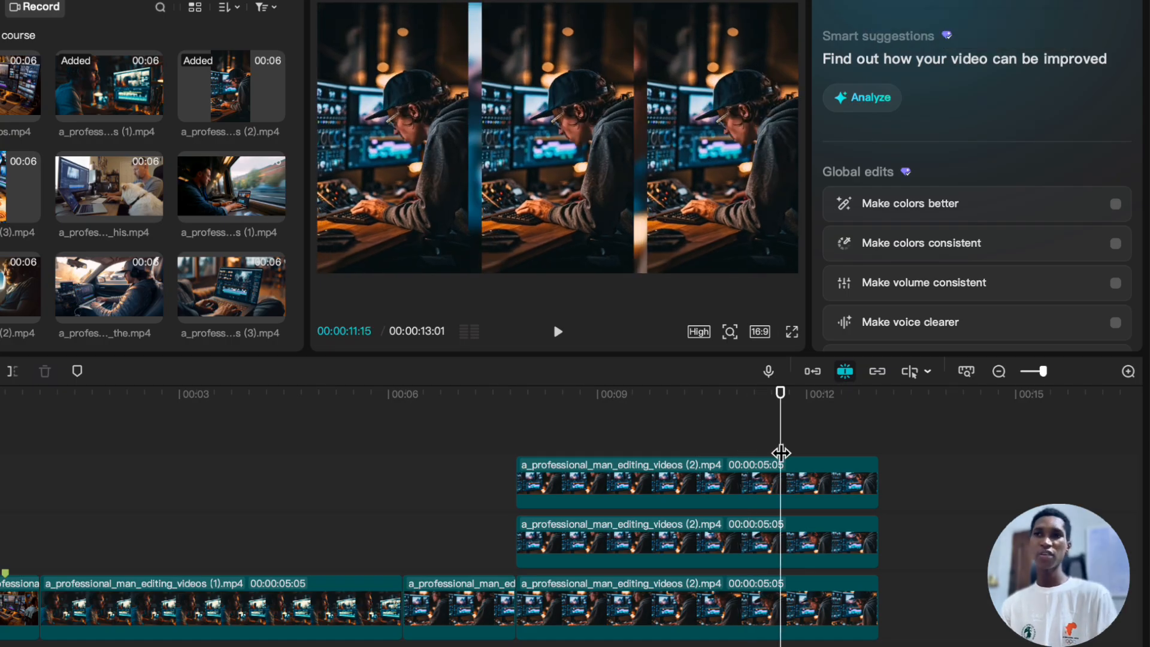
pyautogui.click(576, 454)
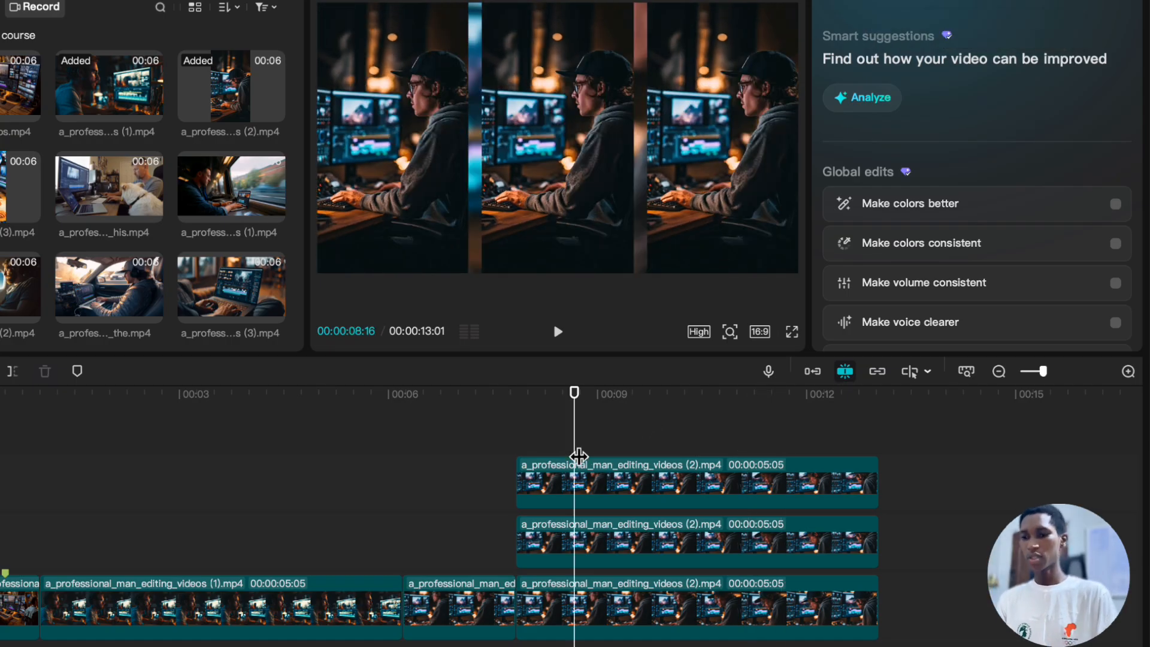
pyautogui.press('super+minus')
pyautogui.press('super+equal')
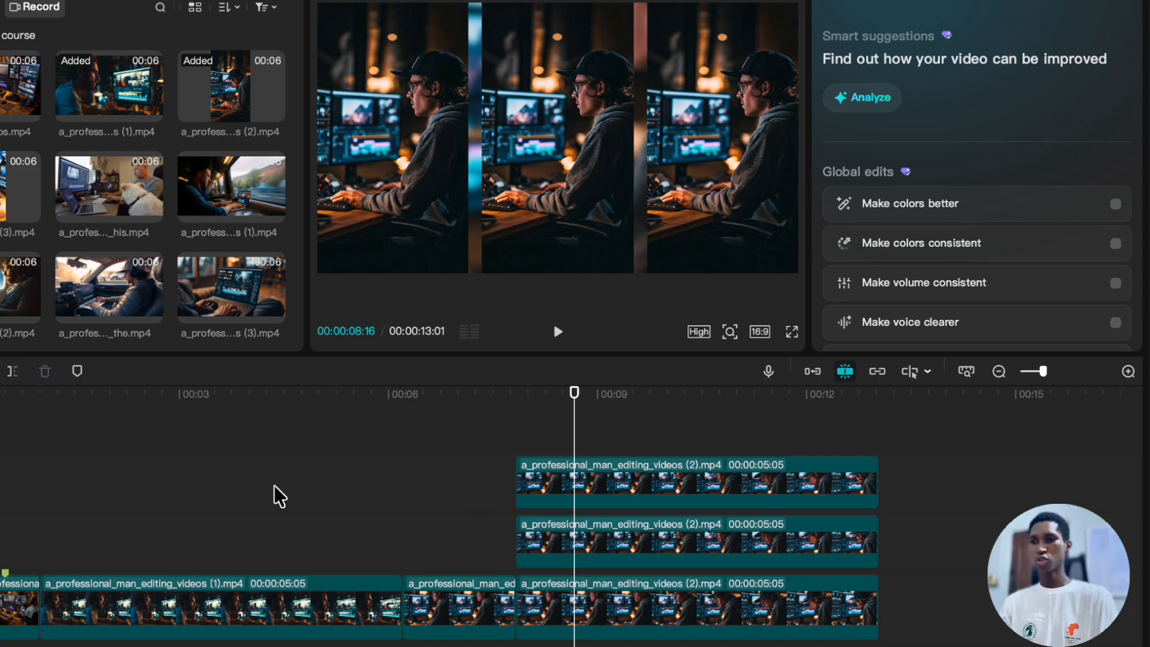
pyautogui.moveTo(273, 487); pyautogui.dragTo(27, 482)
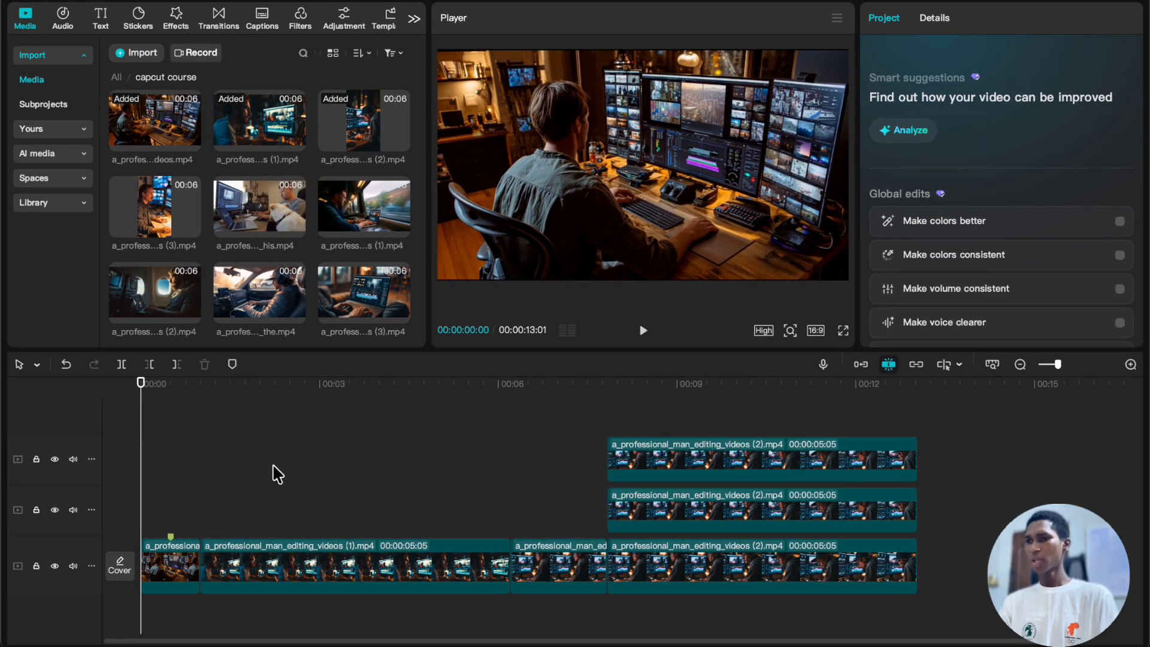
# - Select the a_professional_man_editing_videos (1).mp4 clip and examine its Freeze, Reverse, Mirror and Rotate options at different playhead positions
pyautogui.click(276, 474)
pyautogui.click(304, 564)
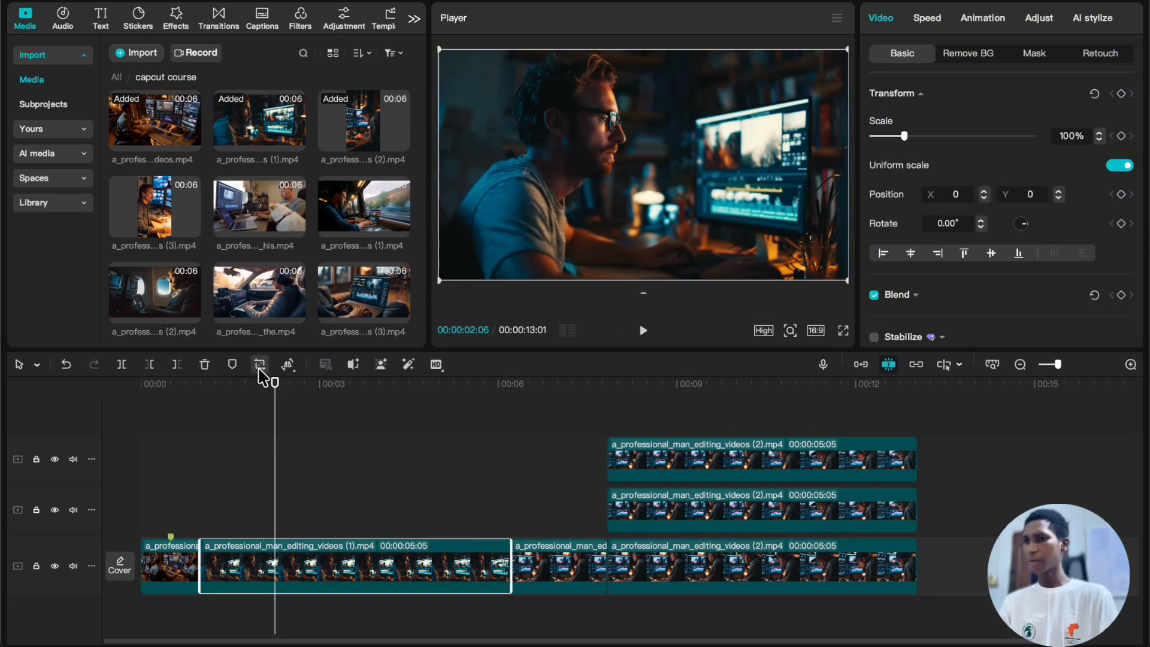
pyautogui.click(288, 366)
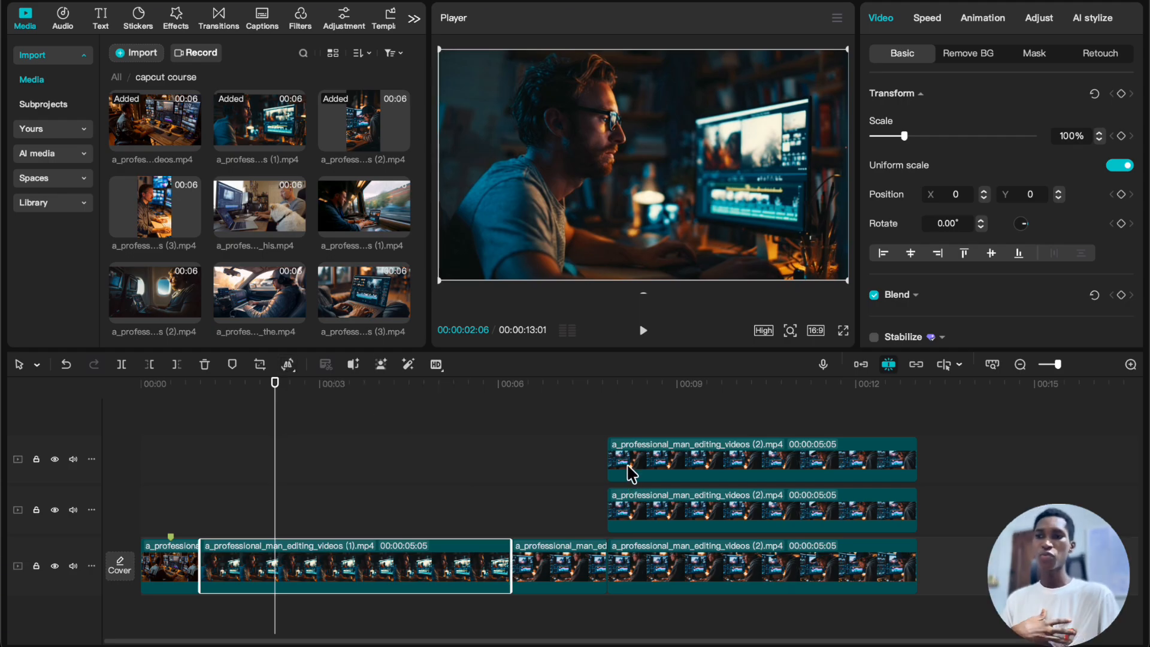
pyautogui.click(283, 369)
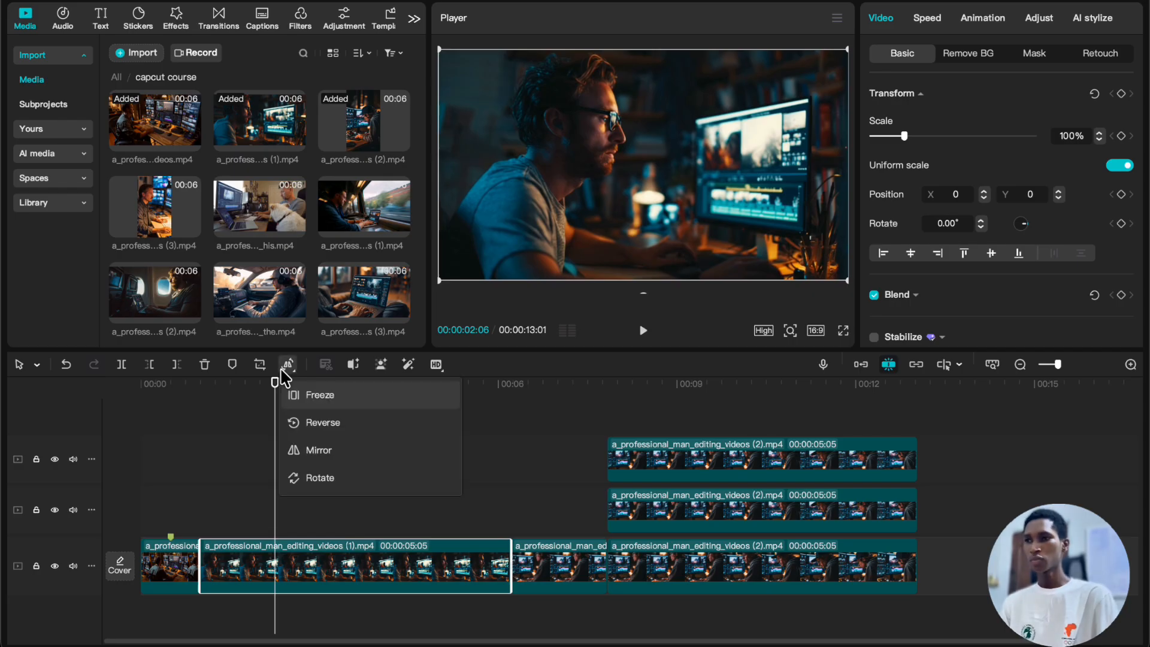
pyautogui.moveTo(240, 425); pyautogui.dragTo(345, 422)
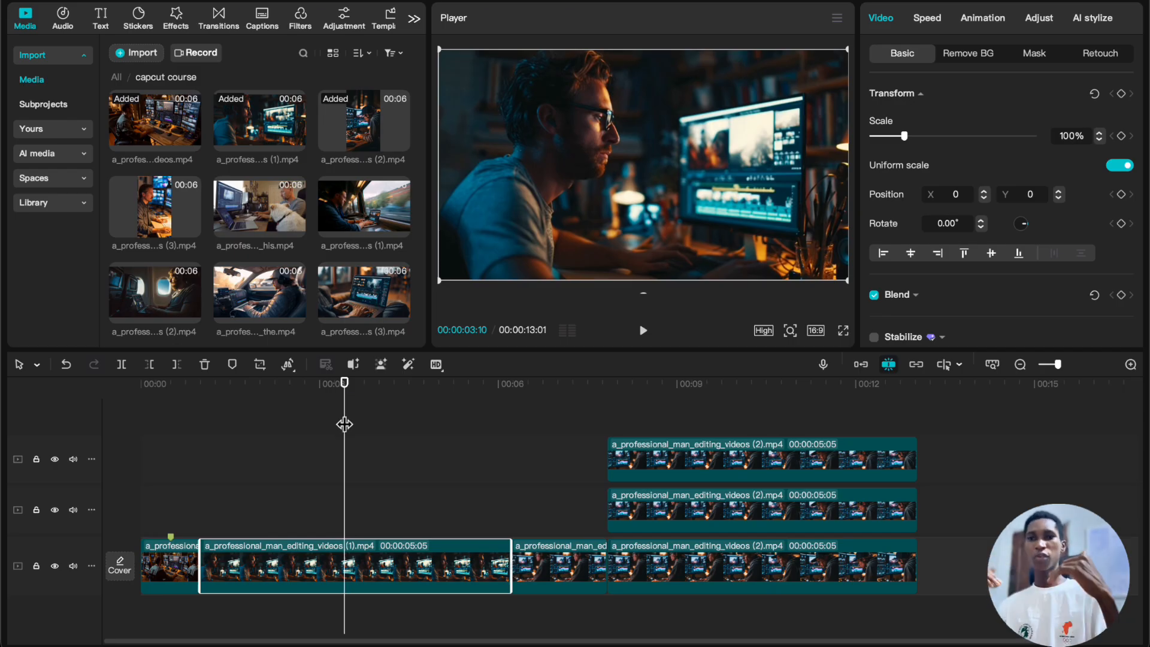
pyautogui.click(288, 365)
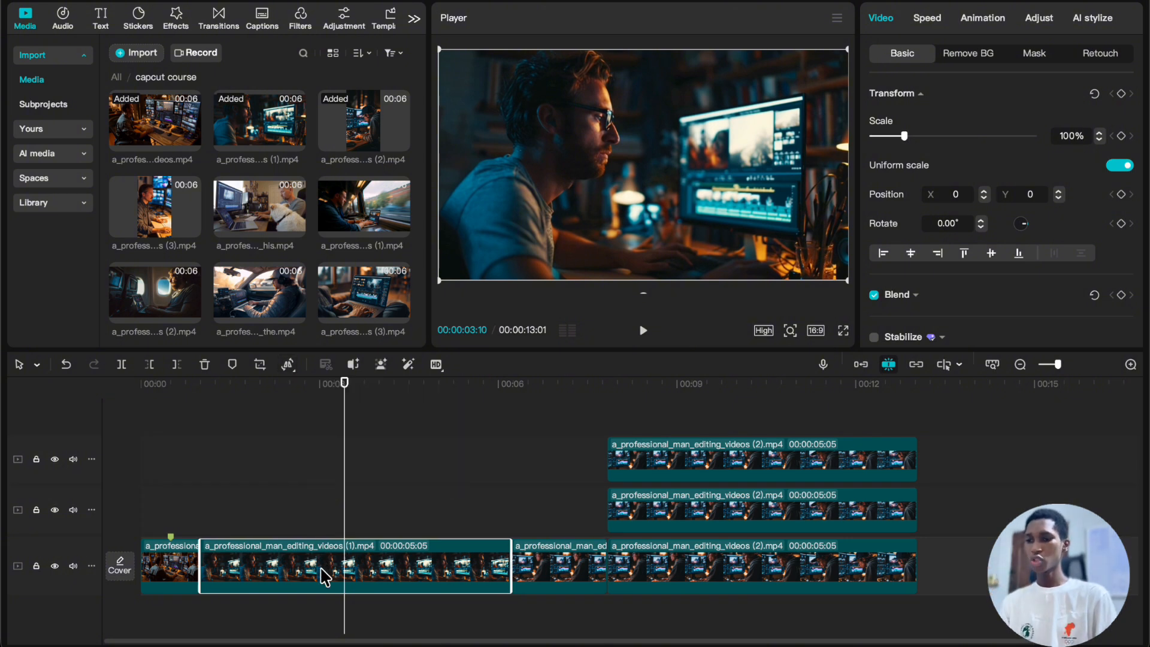
# - Copy the a_professional_man_editing_videos (1).mp4 clip and paste it onto the track above at 00:00:01:00
pyautogui.click(200, 490)
pyautogui.click(233, 566)
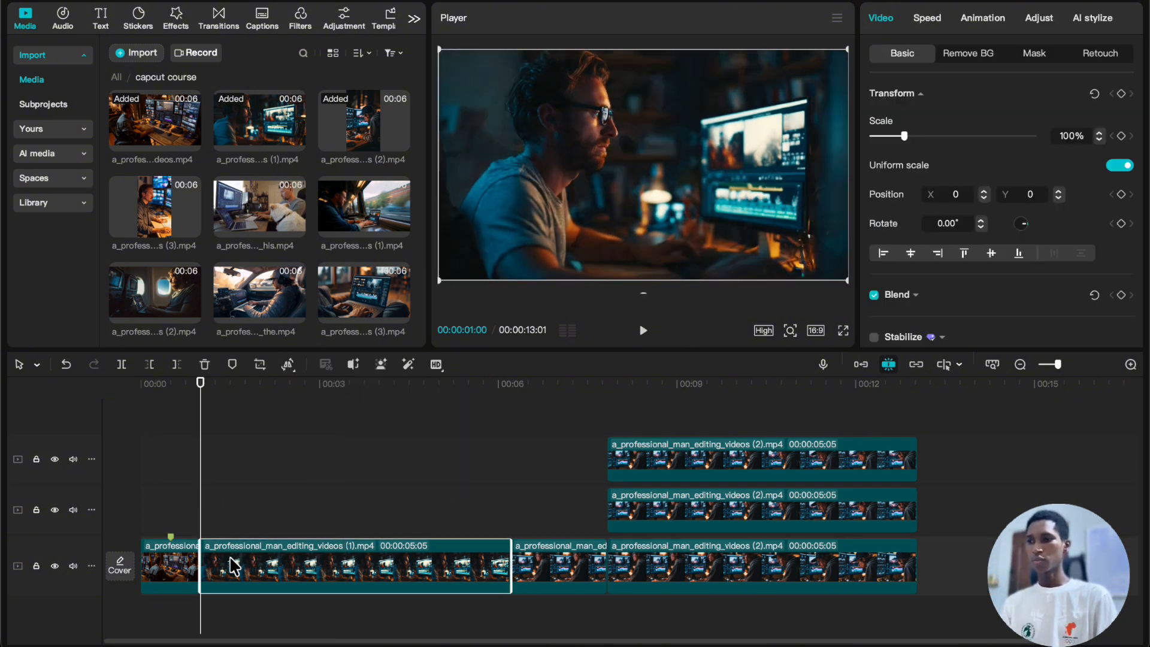
pyautogui.rightClick(232, 566)
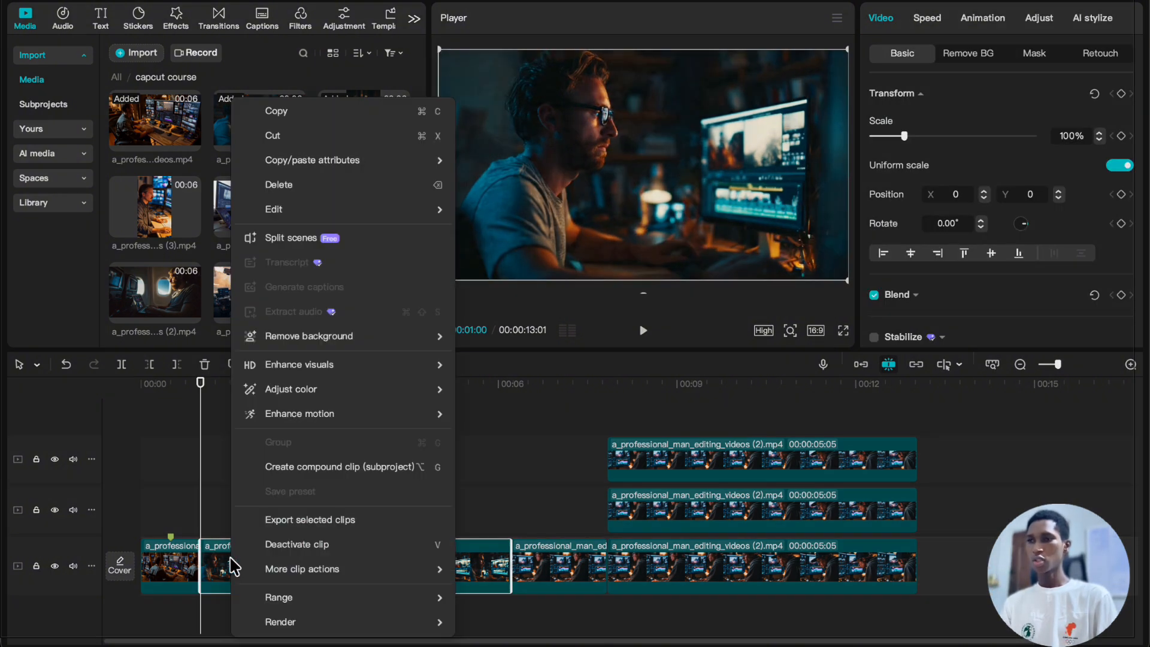
pyautogui.click(303, 116)
pyautogui.hotkey('ctrl', 'v')
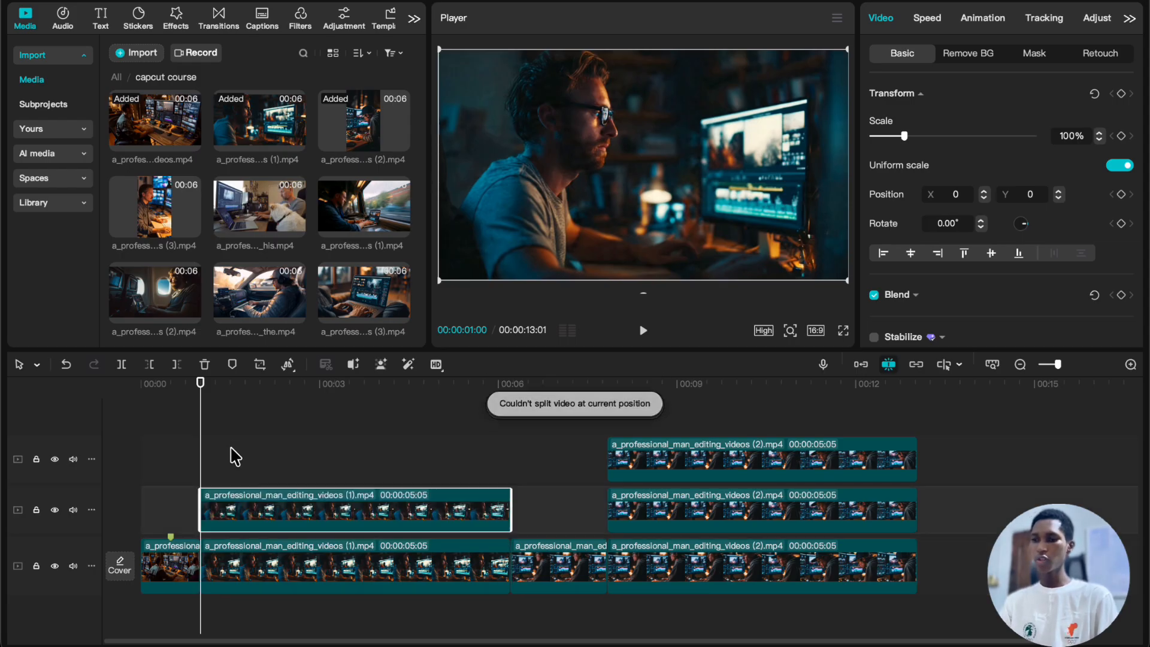
# - Insert a freeze frame in the pasted copy at 00:00:02:04
pyautogui.click(272, 456)
pyautogui.click(274, 516)
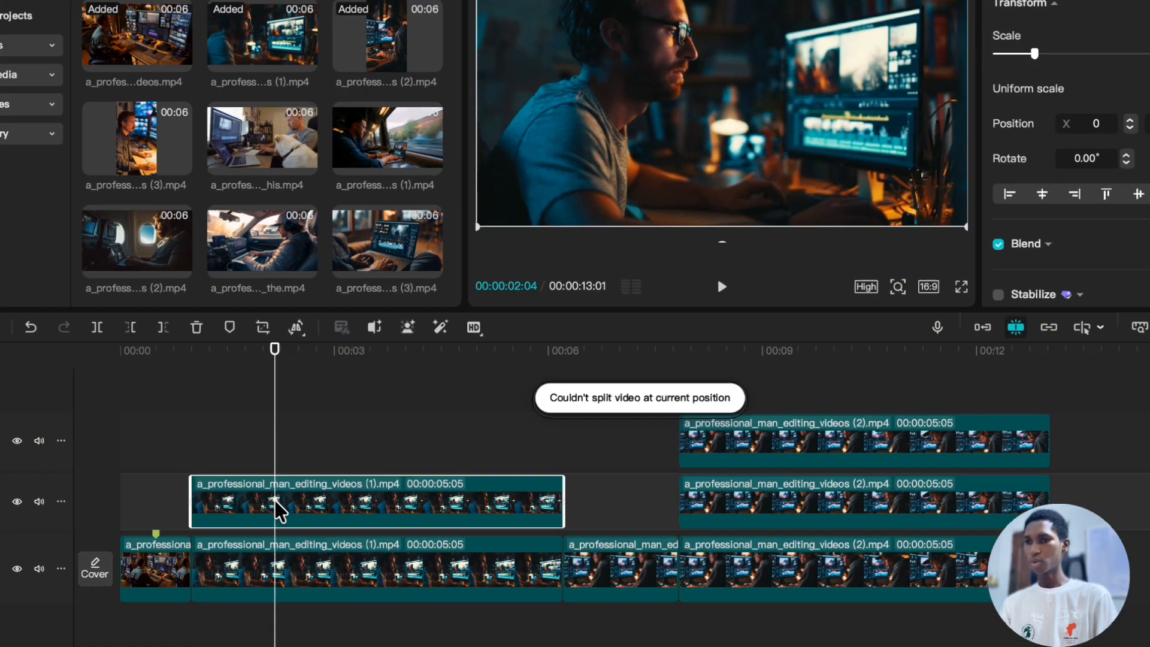
pyautogui.click(289, 366)
pyautogui.click(302, 393)
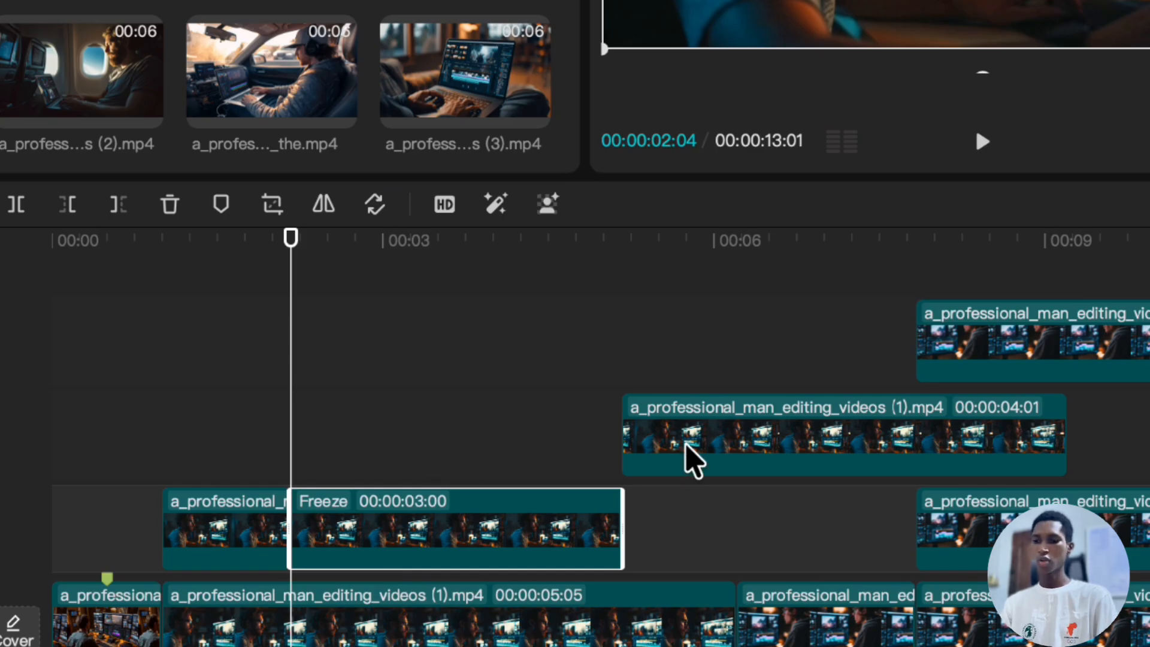
# - Undo the freeze frame and the pasted copy of the clip
pyautogui.hotkey('ctrl', 'z')
pyautogui.hotkey('ctrl', 'z')
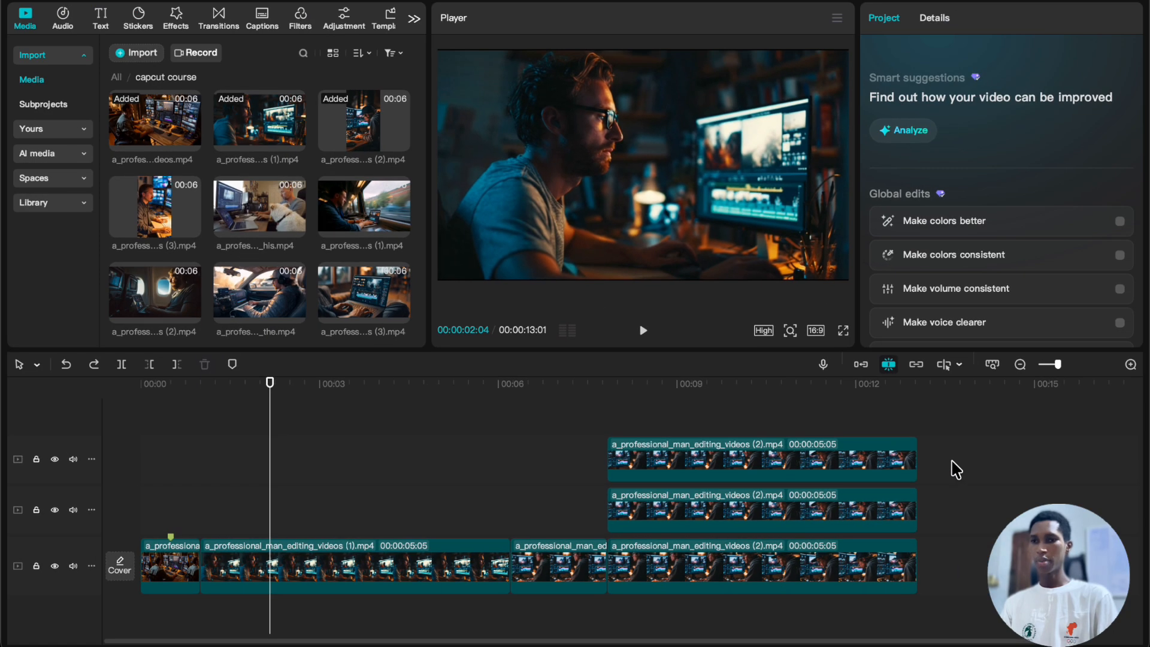
# - Jump the playhead between the timeline's start and end and step through the cuts between the clips
pyautogui.click(939, 424)
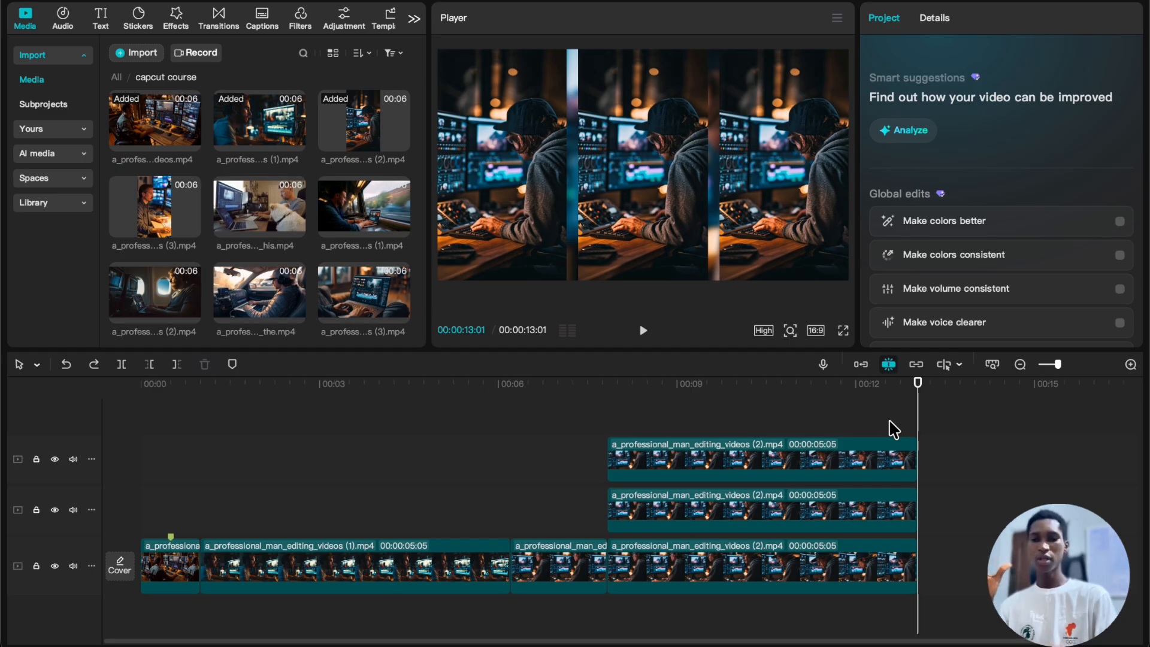
pyautogui.press('Home')
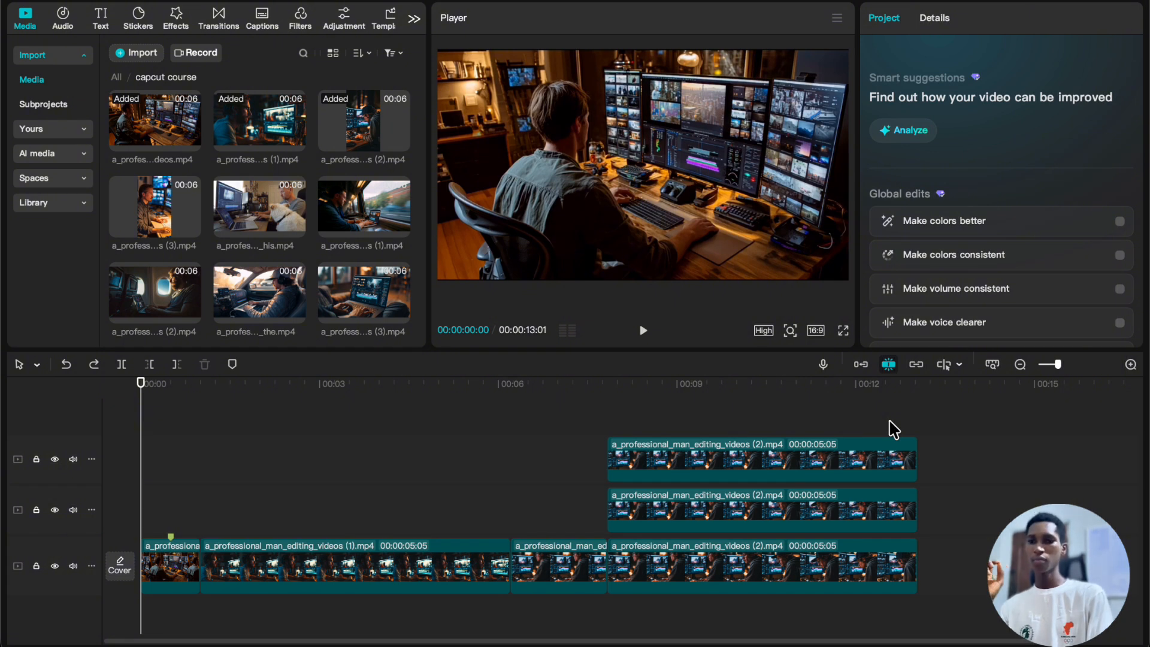
pyautogui.press('End')
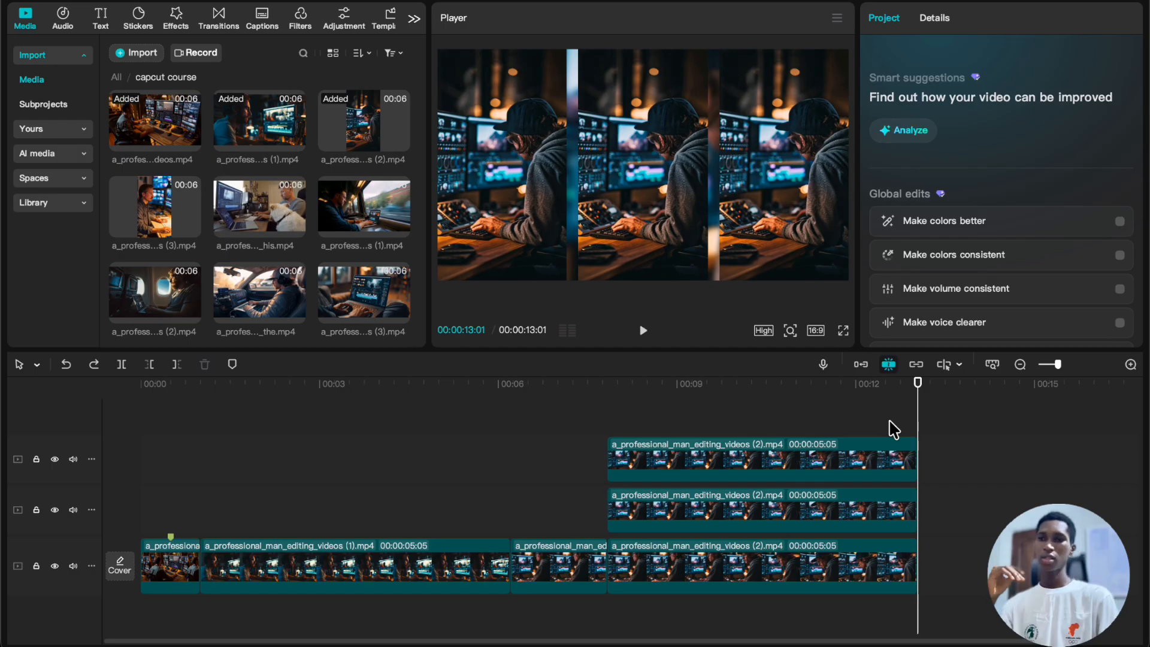
pyautogui.press('Up')
pyautogui.press('Up')
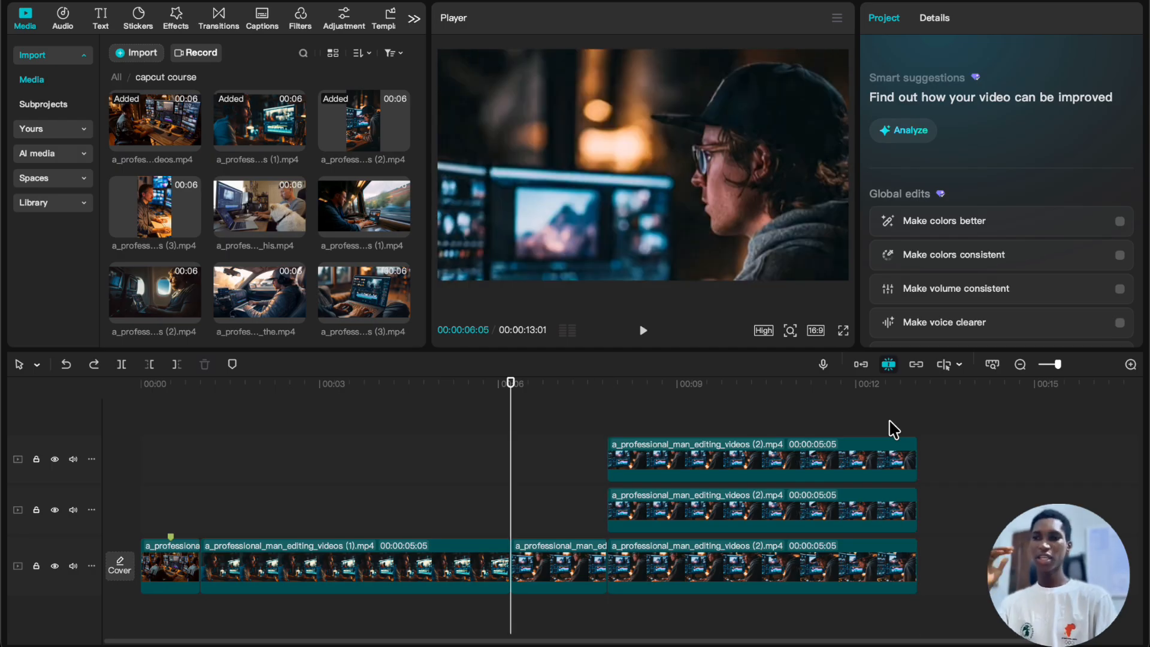
pyautogui.press('Up')
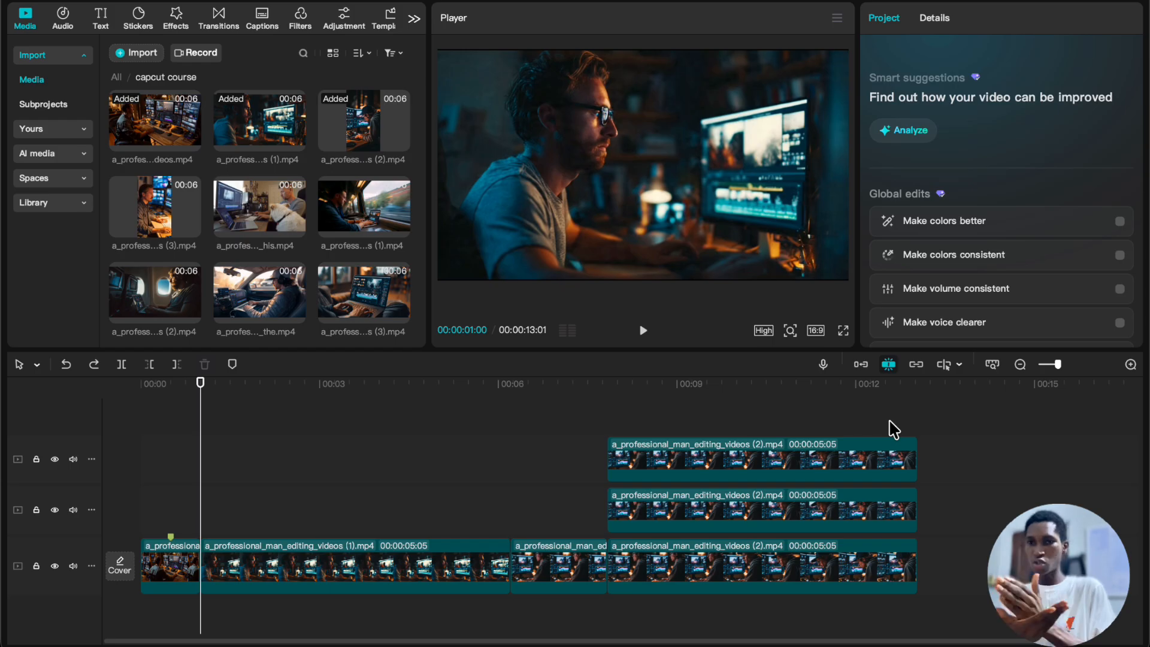
pyautogui.press('Down')
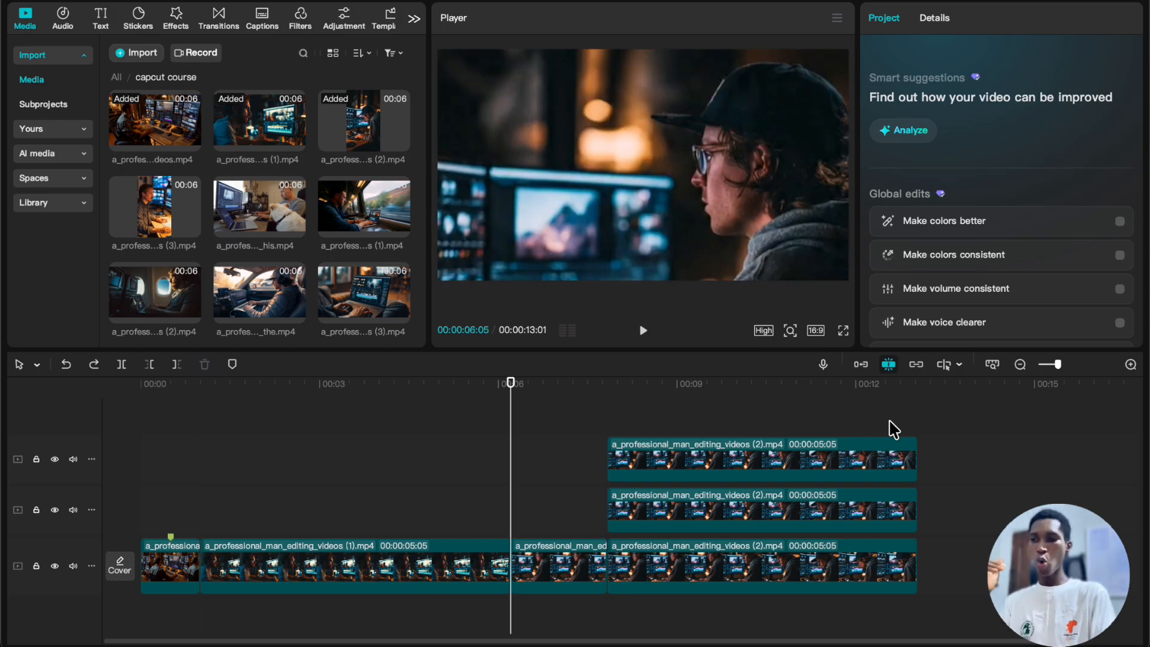
pyautogui.press('Home')
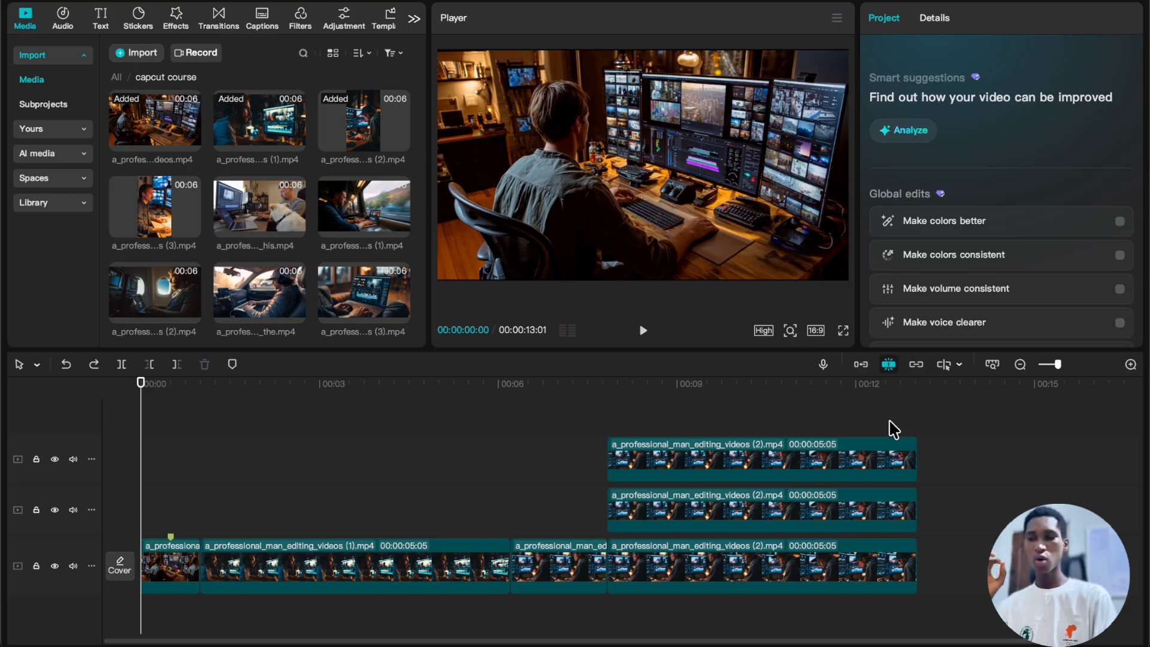
pyautogui.press('End')
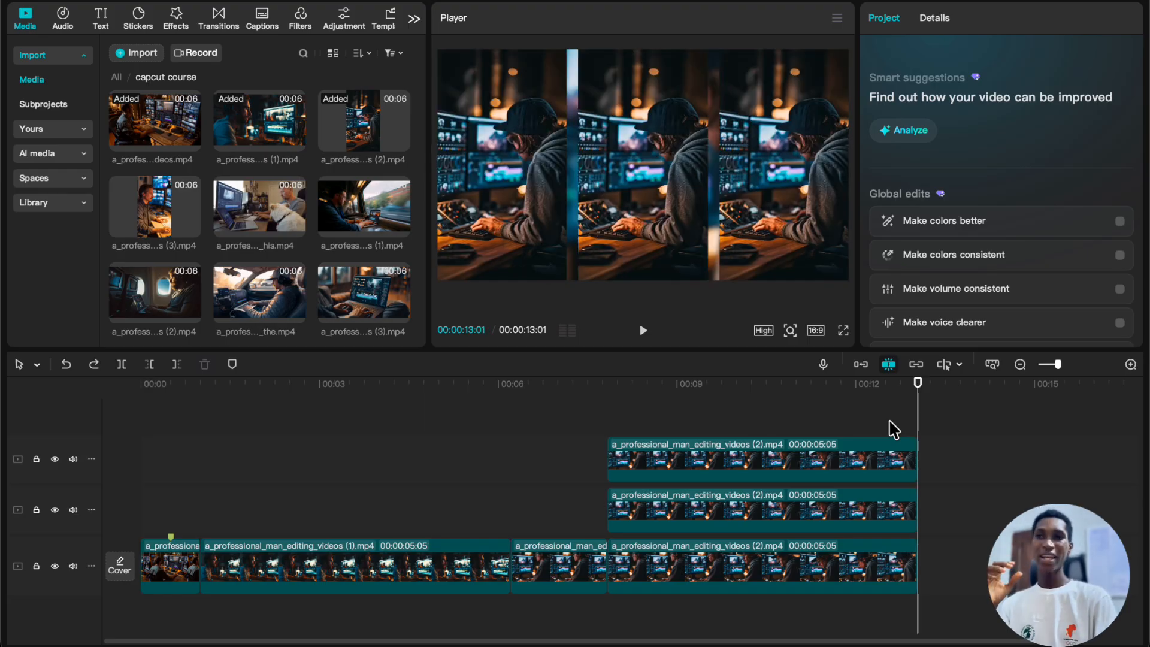
pyautogui.click(713, 388)
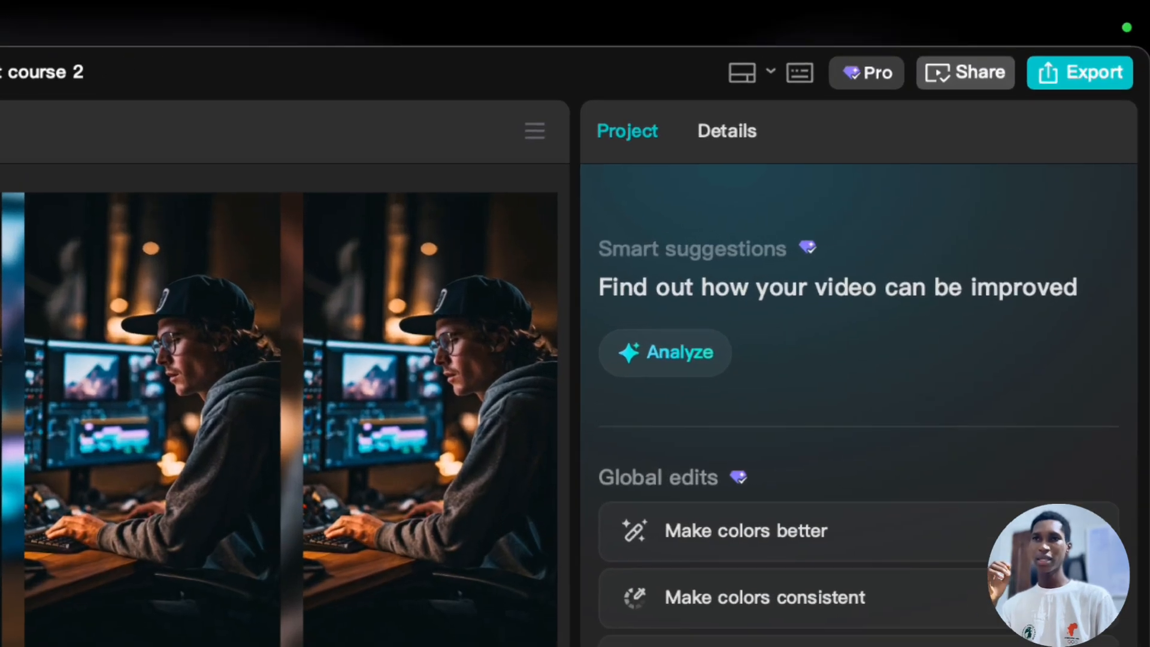
# - Review the timeline keyboard shortcuts, from zooming and markers to first frame, last frame and cut point navigation, and close the list
pyautogui.click(800, 77)
pyautogui.scroll(-10, 251, 292)
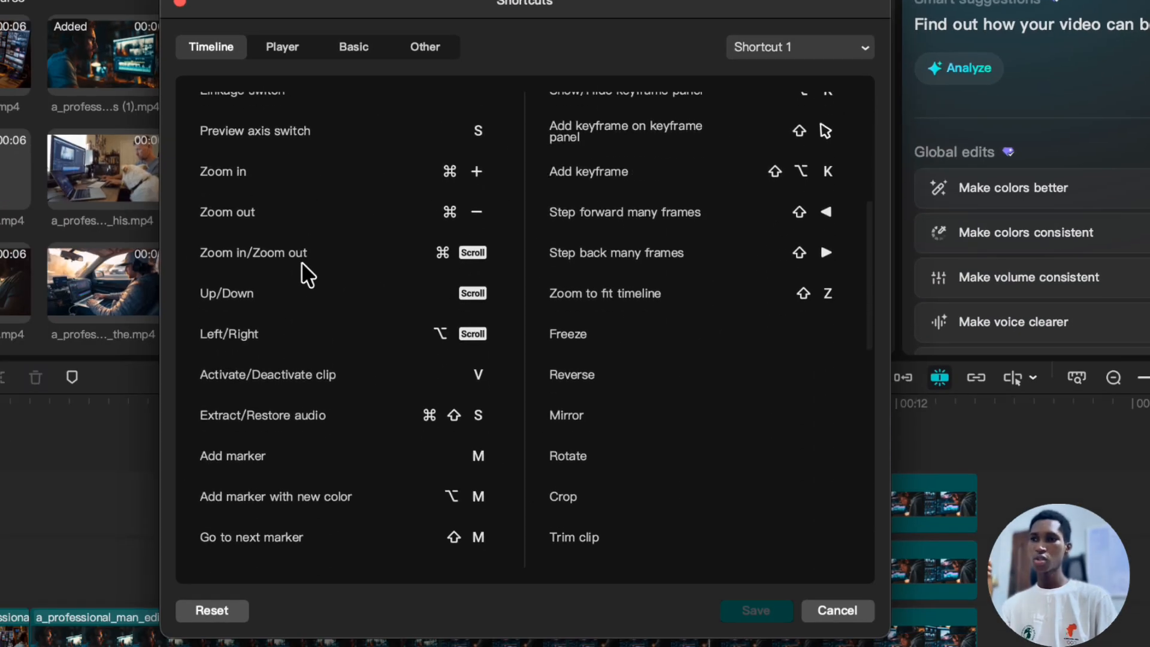
pyautogui.scroll(-1, 301, 264)
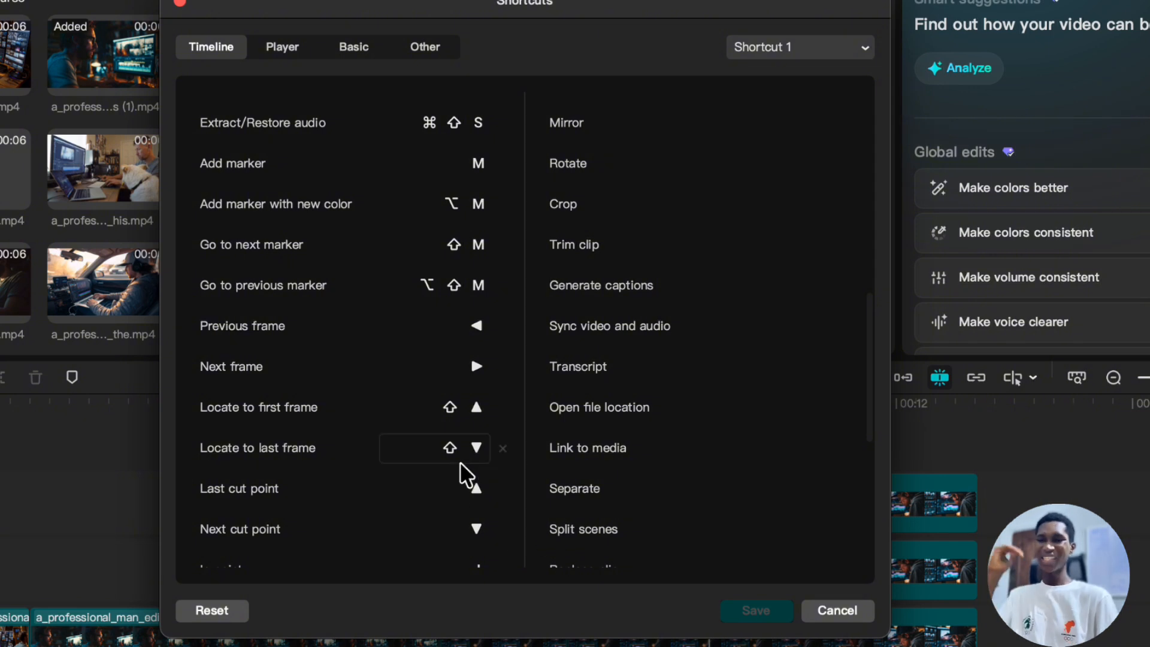
pyautogui.click(834, 611)
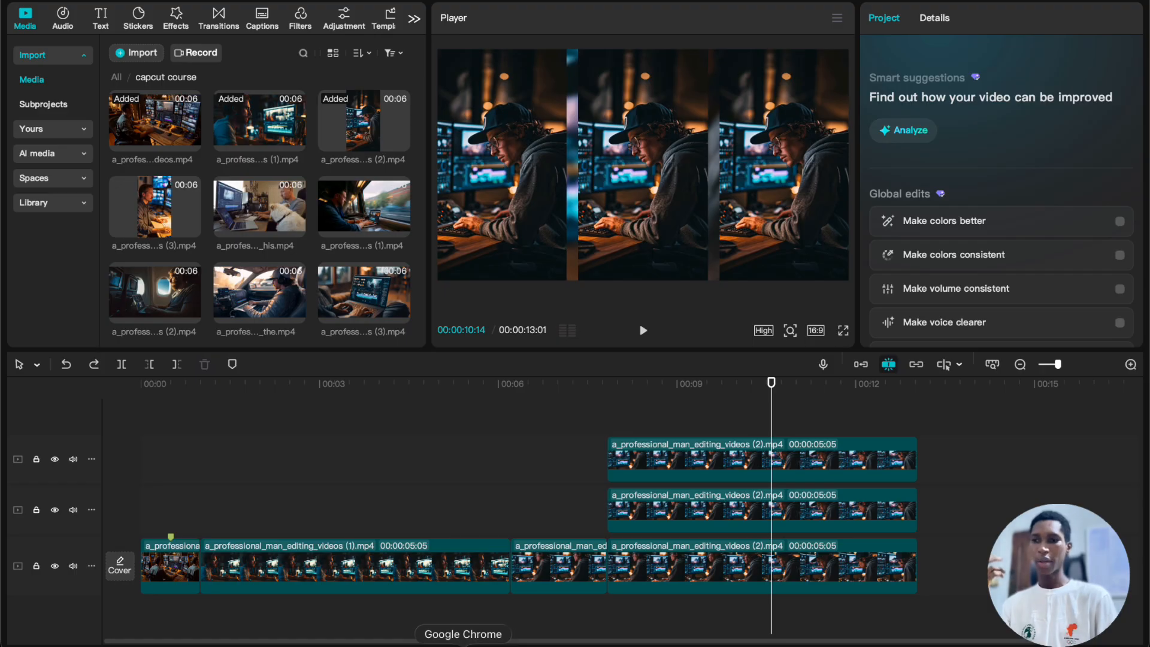
pyautogui.click(659, 423)
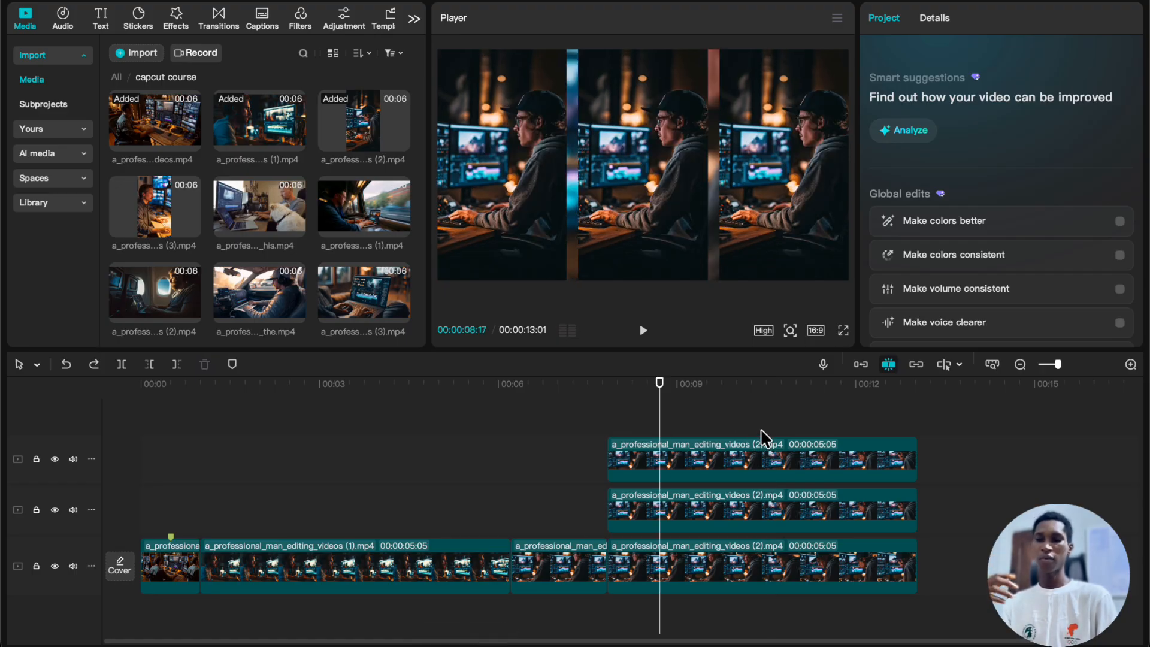
pyautogui.moveTo(756, 412); pyautogui.dragTo(939, 402)
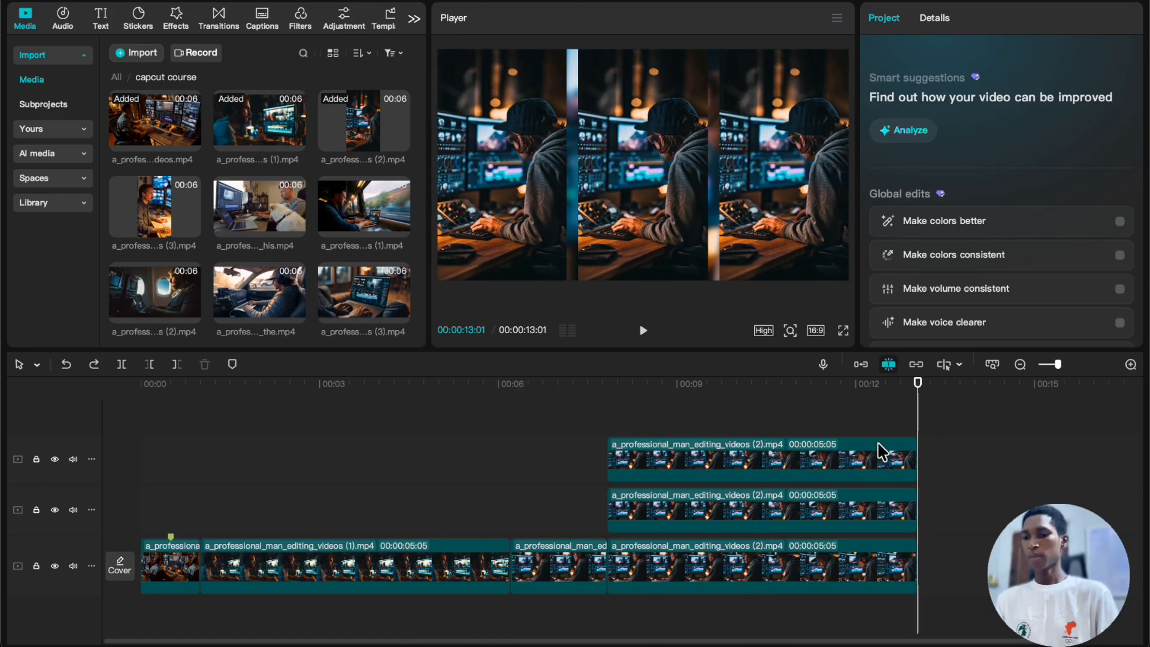
pyautogui.moveTo(588, 417); pyautogui.dragTo(818, 426)
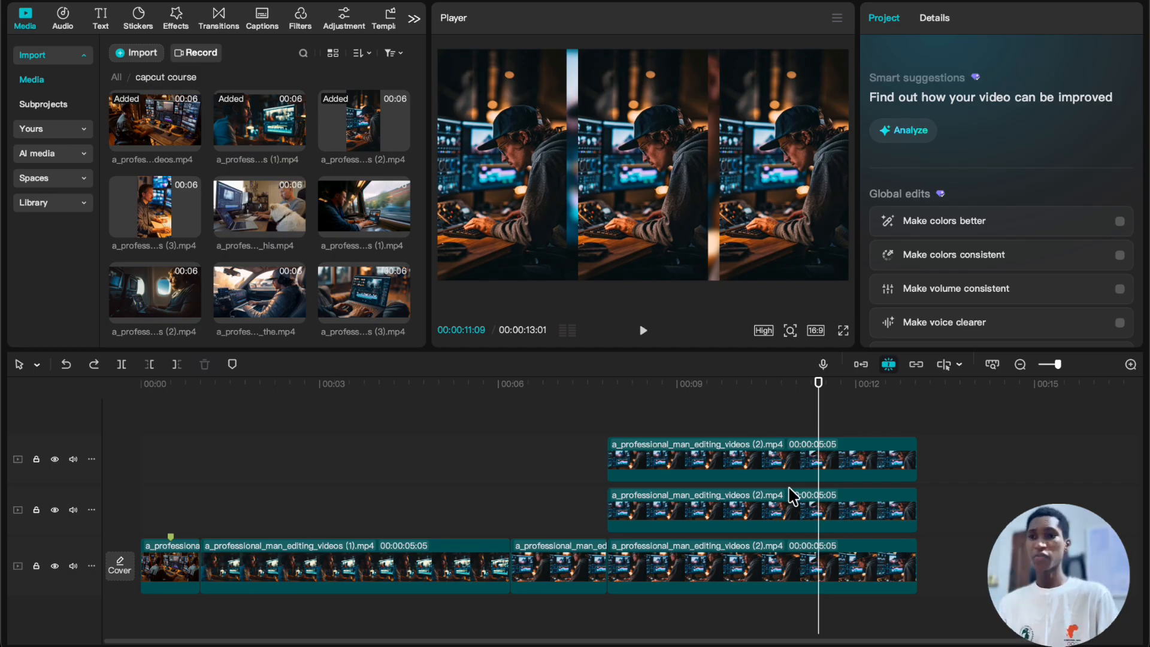
# - Copy the a_professional_man_editing_videos (1).mp4 clip and paste it on the main track at the timeline's end, 00:00:13:01
pyautogui.click(421, 578)
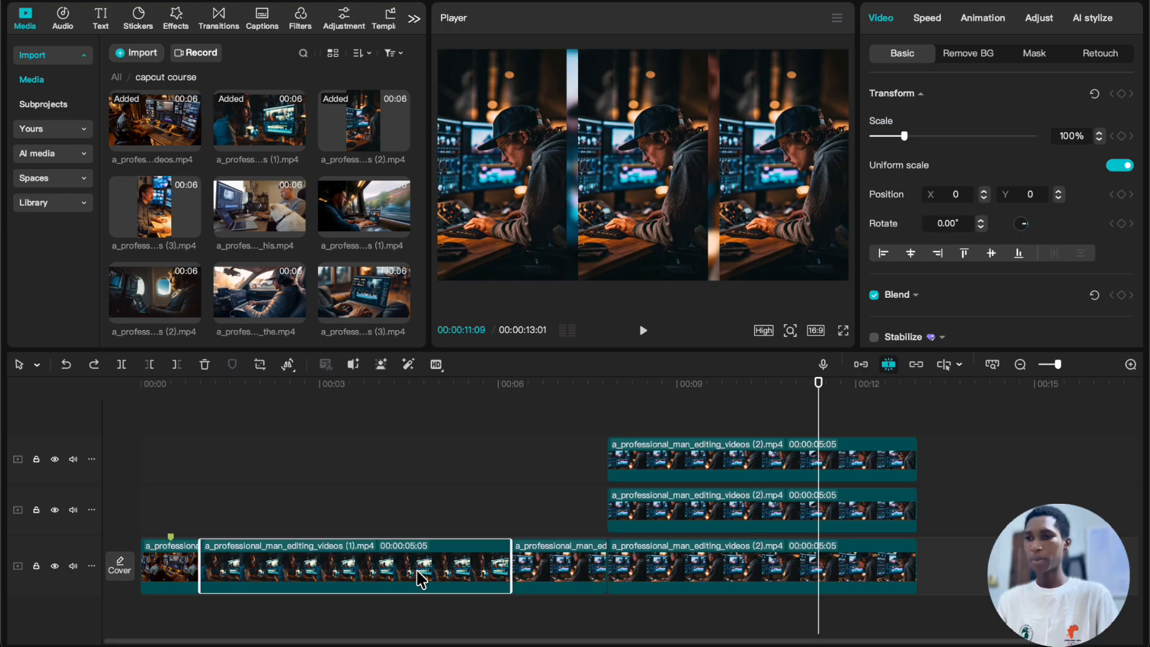
pyautogui.click(919, 408)
pyautogui.hotkey('ctrl', 'v')
pyautogui.hscroll(5, 742, 489)
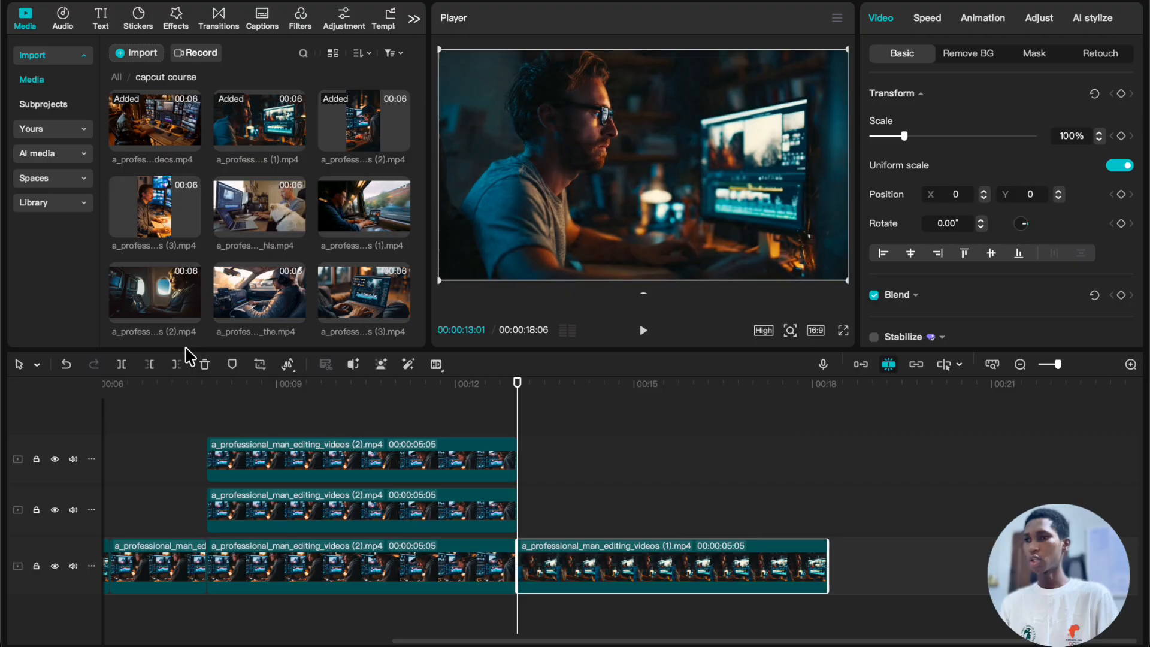
# - Insert a freeze frame at the start of the pasted clip at 00:00:13:01 and play it back from 00:00:12:01
pyautogui.click(288, 366)
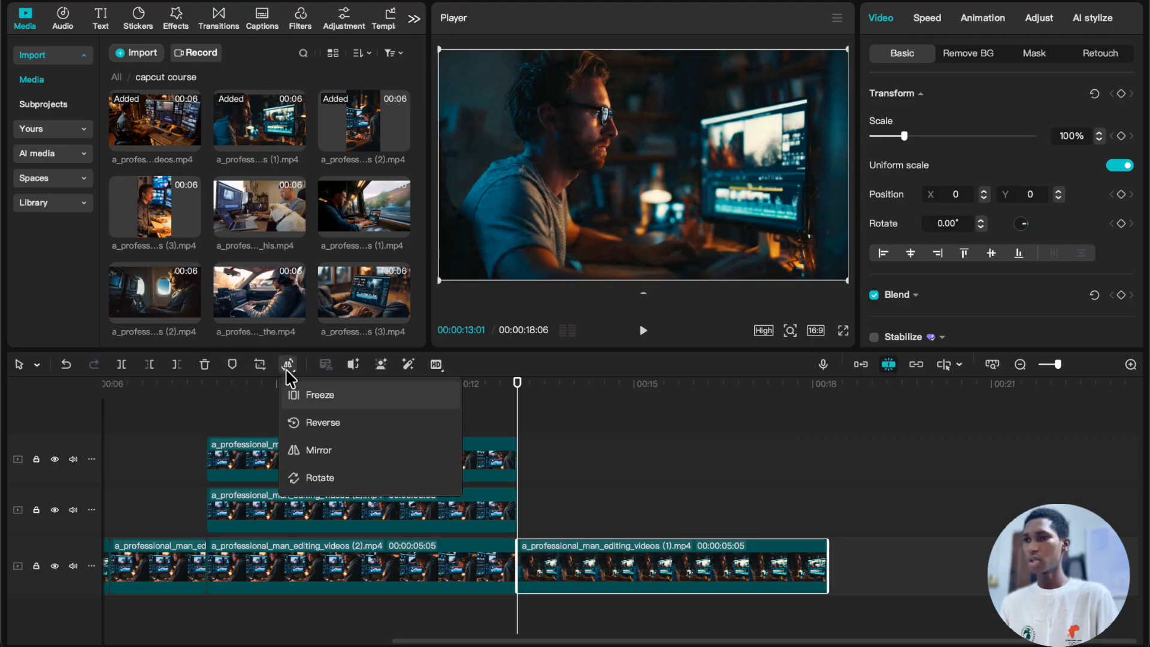
pyautogui.click(304, 396)
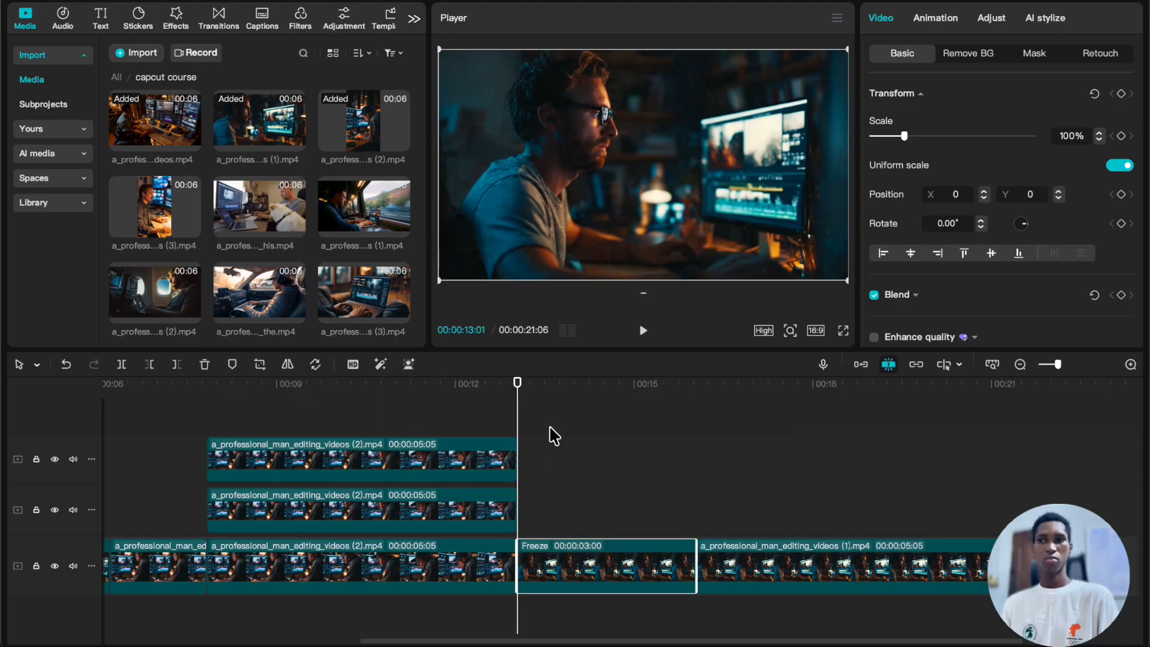
pyautogui.moveTo(554, 436); pyautogui.dragTo(457, 441)
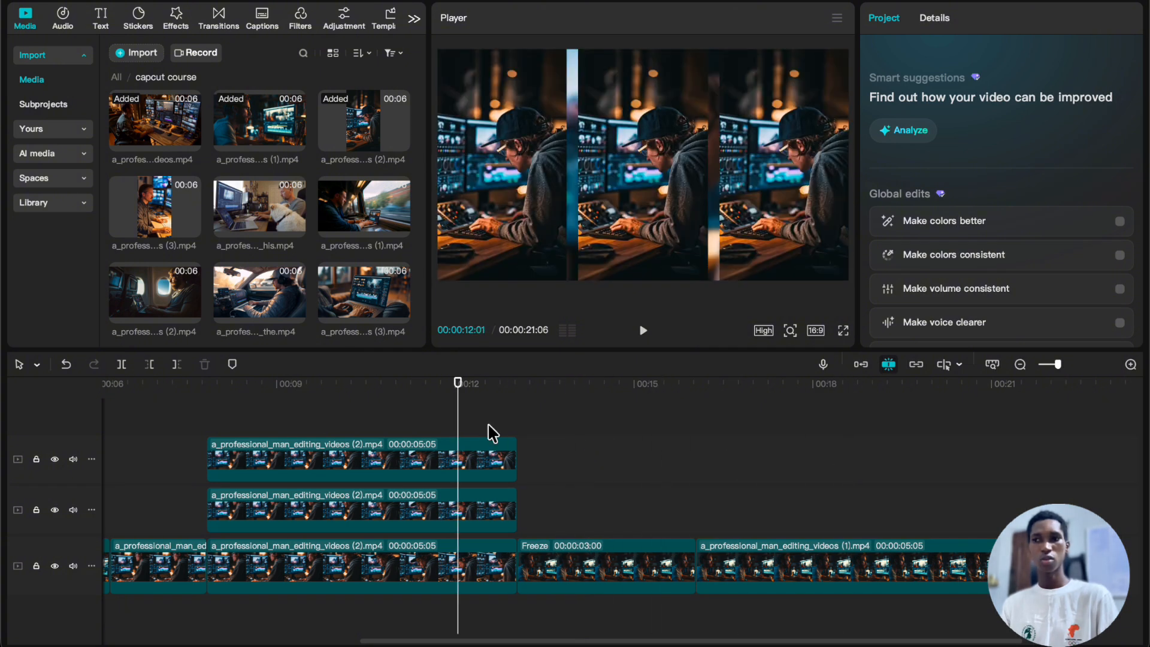
pyautogui.press('space')
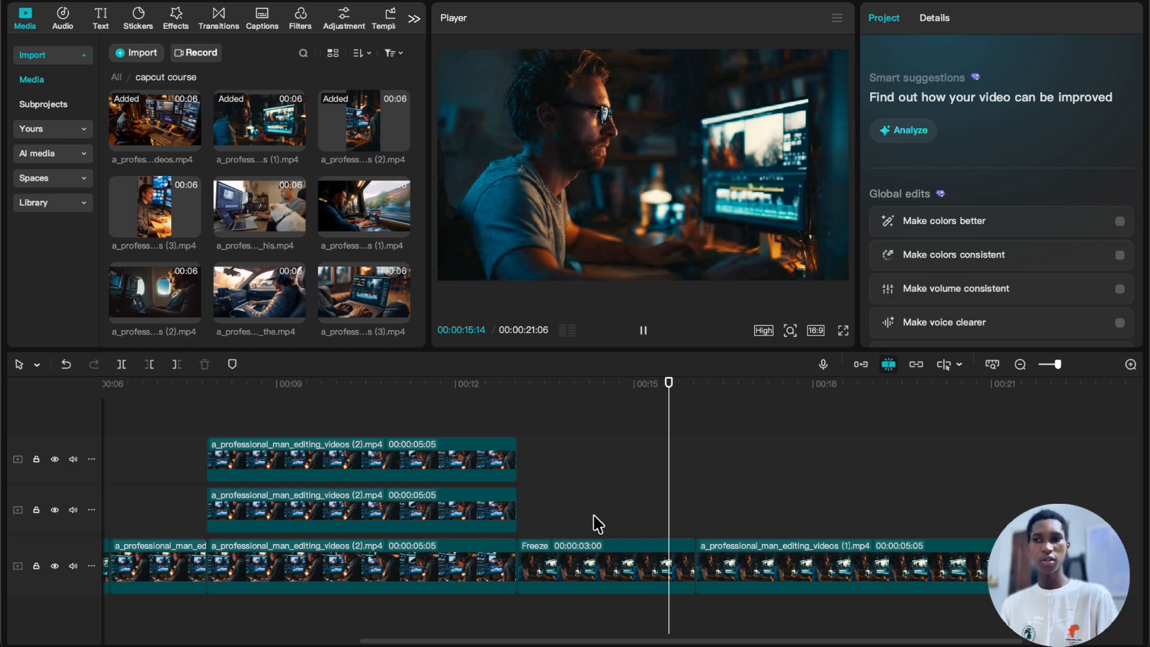
# - Shorten the freeze frame to about one second and move the following clip up against its end
pyautogui.moveTo(756, 574); pyautogui.dragTo(645, 511)
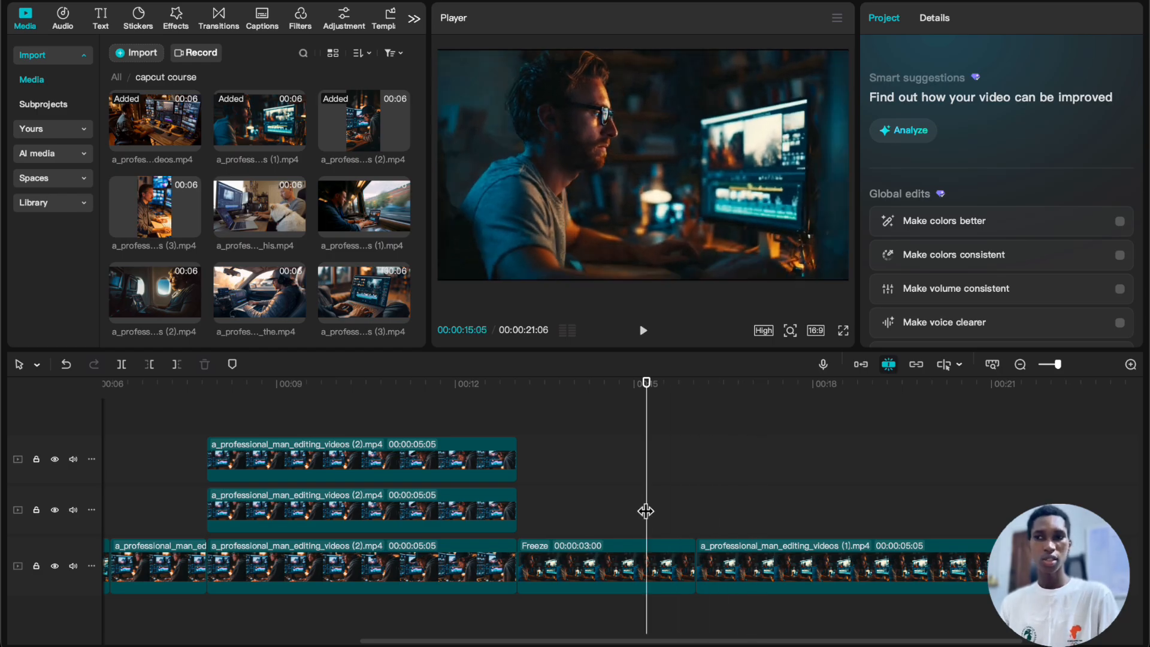
pyautogui.click(689, 576)
pyautogui.moveTo(692, 575); pyautogui.dragTo(577, 571)
pyautogui.moveTo(759, 576); pyautogui.dragTo(648, 573)
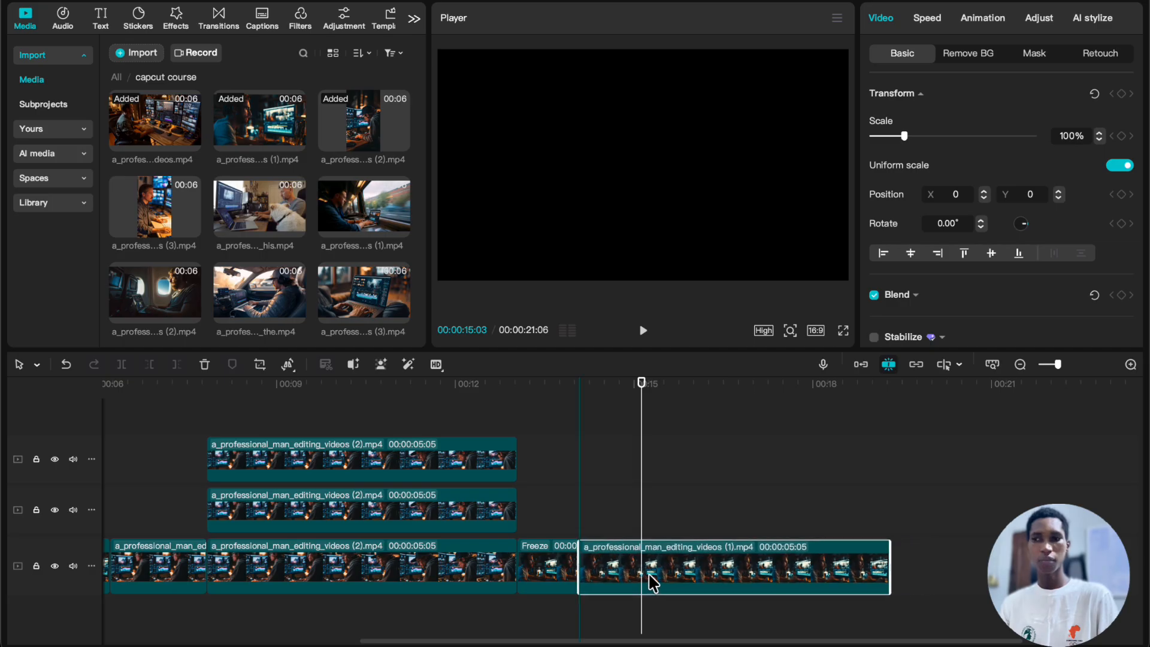
pyautogui.click(560, 510)
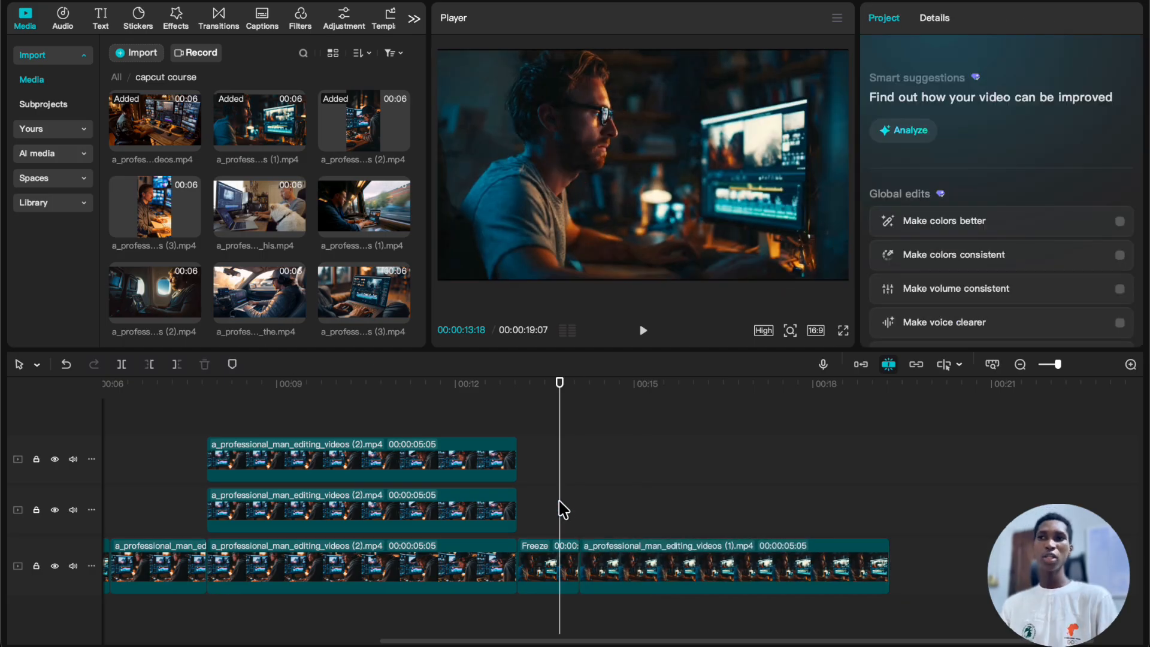
# - Insert a freeze frame in the last a_professional_man_editing_videos (1).mp4 clip at 00:00:15:23
pyautogui.click(652, 468)
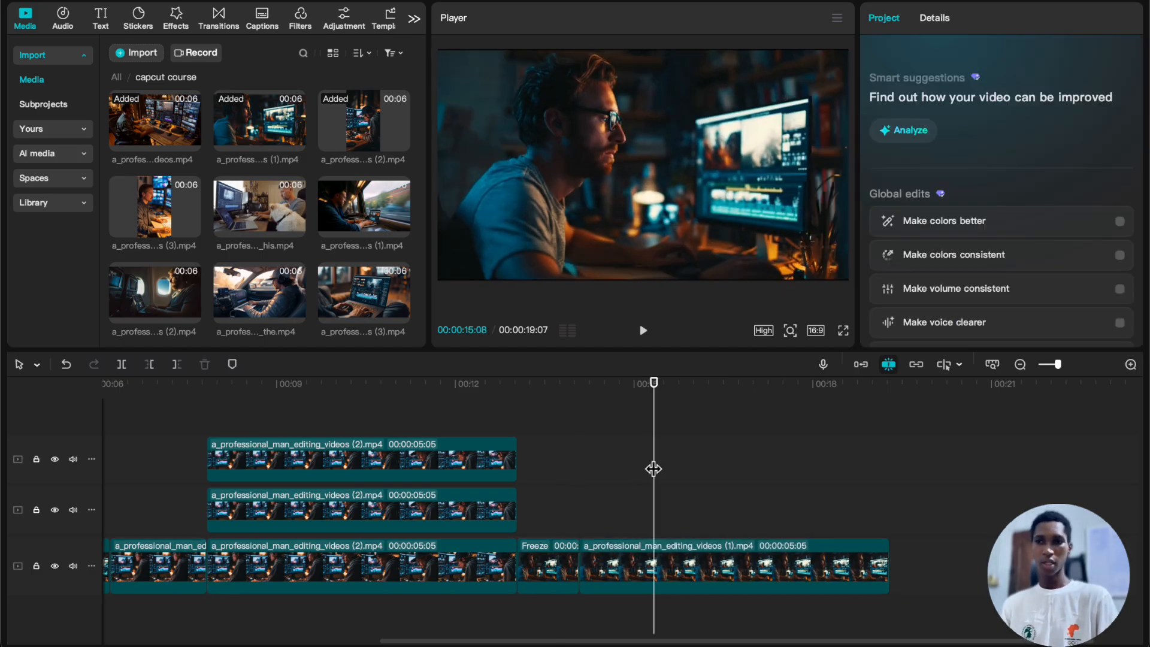
pyautogui.click(667, 473)
pyautogui.click(696, 471)
pyautogui.moveTo(696, 471)
pyautogui.mouseDown()
pyautogui.moveTo(647, 483)
pyautogui.moveTo(691, 482)
pyautogui.mouseUp()
pyautogui.click(691, 571)
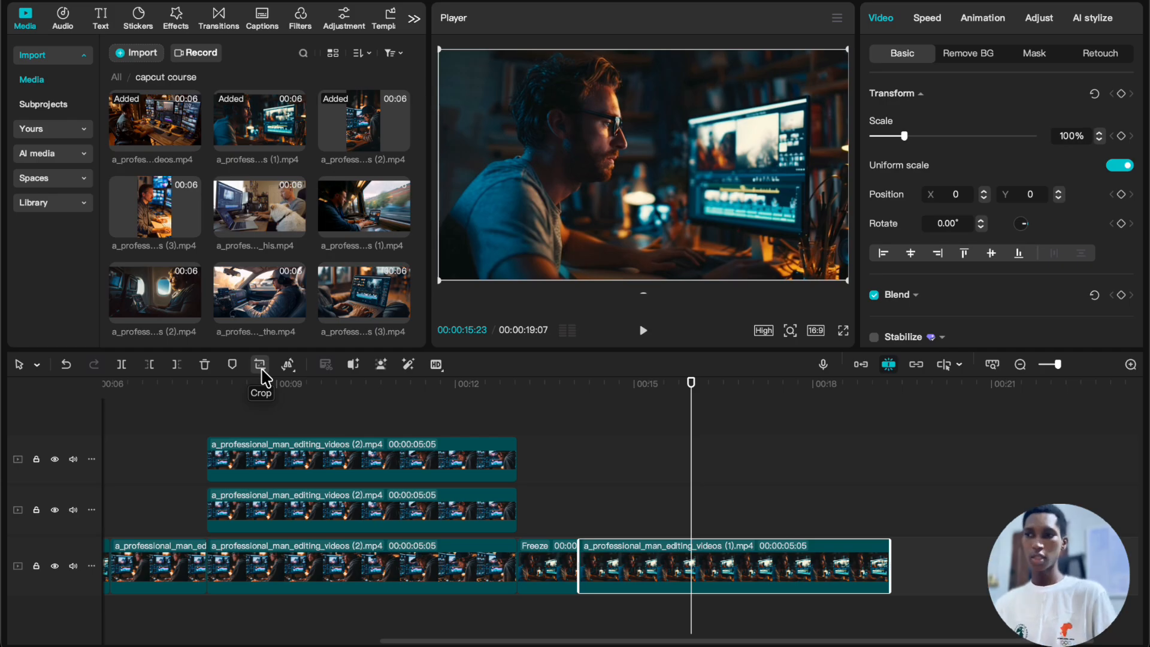
pyautogui.moveTo(291, 370)
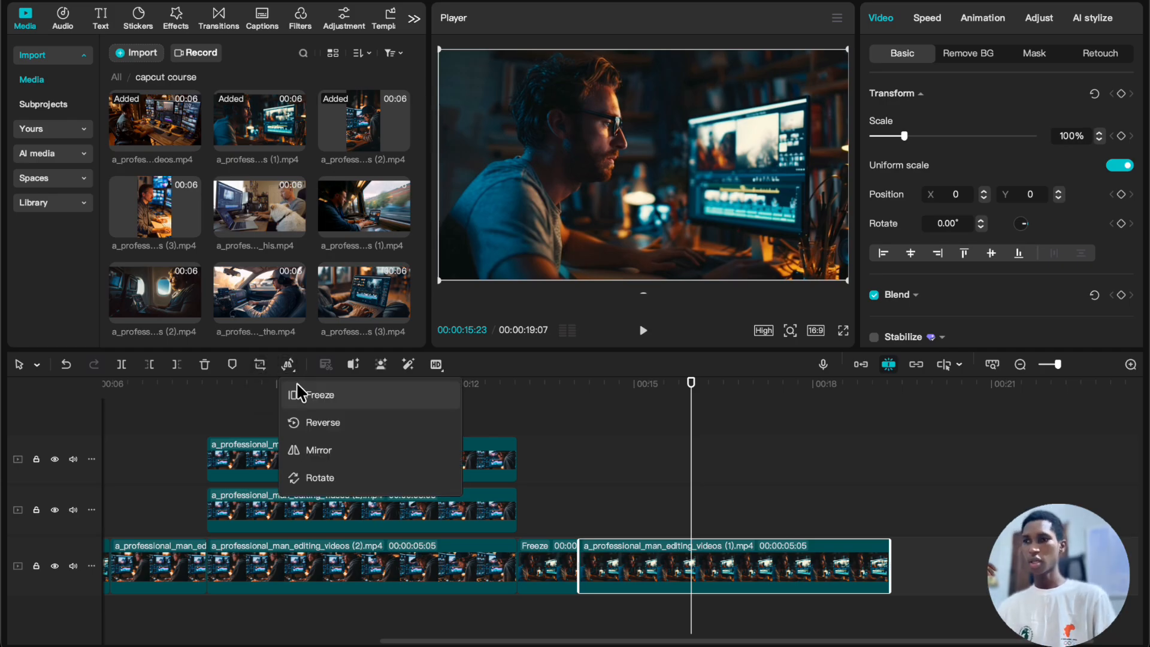
pyautogui.click(312, 395)
pyautogui.moveTo(666, 516); pyautogui.dragTo(817, 539)
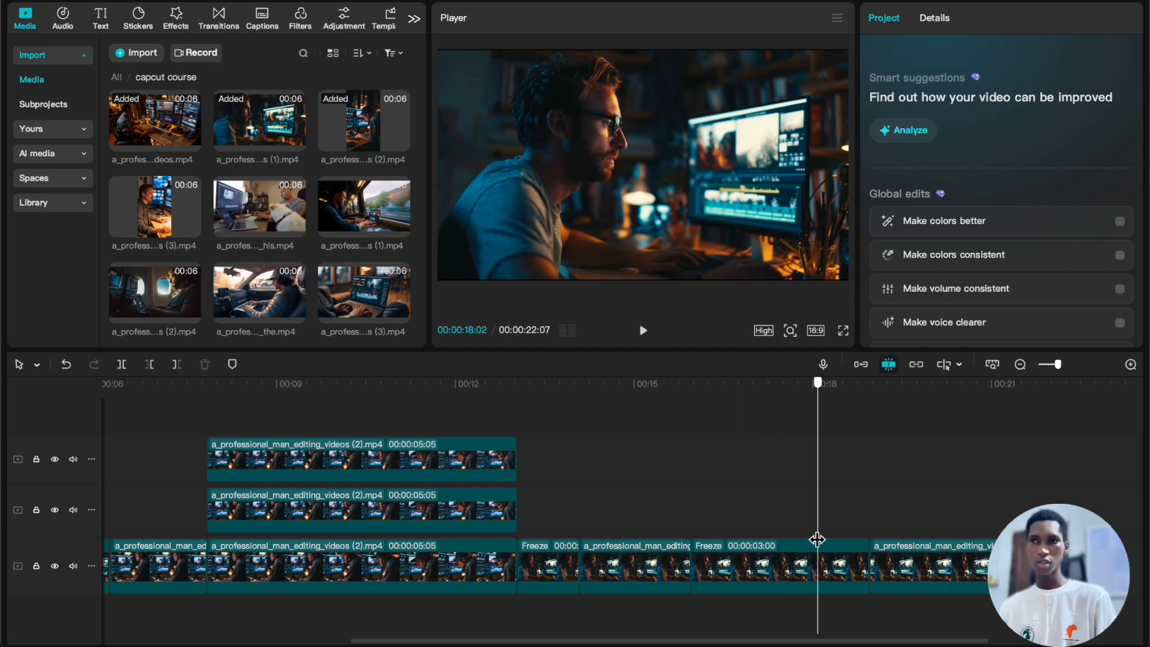
# - Delete the second freeze frame and the remaining part of the clip that follows it
pyautogui.click(819, 590)
pyautogui.press('Delete')
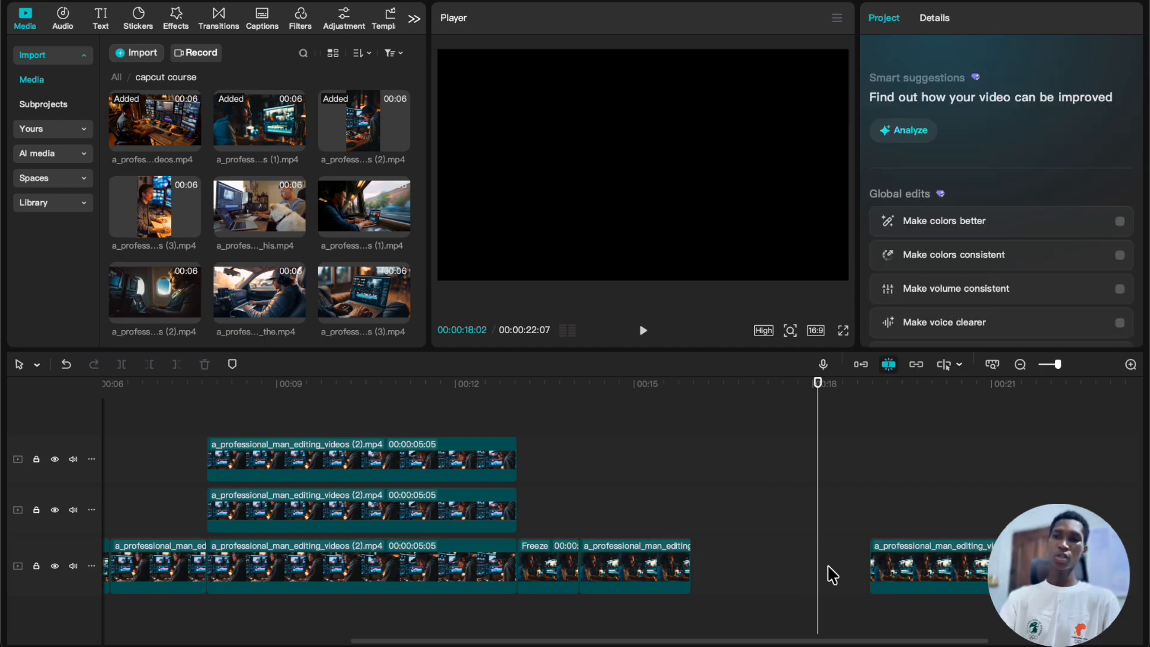
pyautogui.click(880, 566)
pyautogui.press('Delete')
# - Try deleting the first freeze frame together with the shortened clip at the timeline's end, and undo the deletion
pyautogui.click(701, 515)
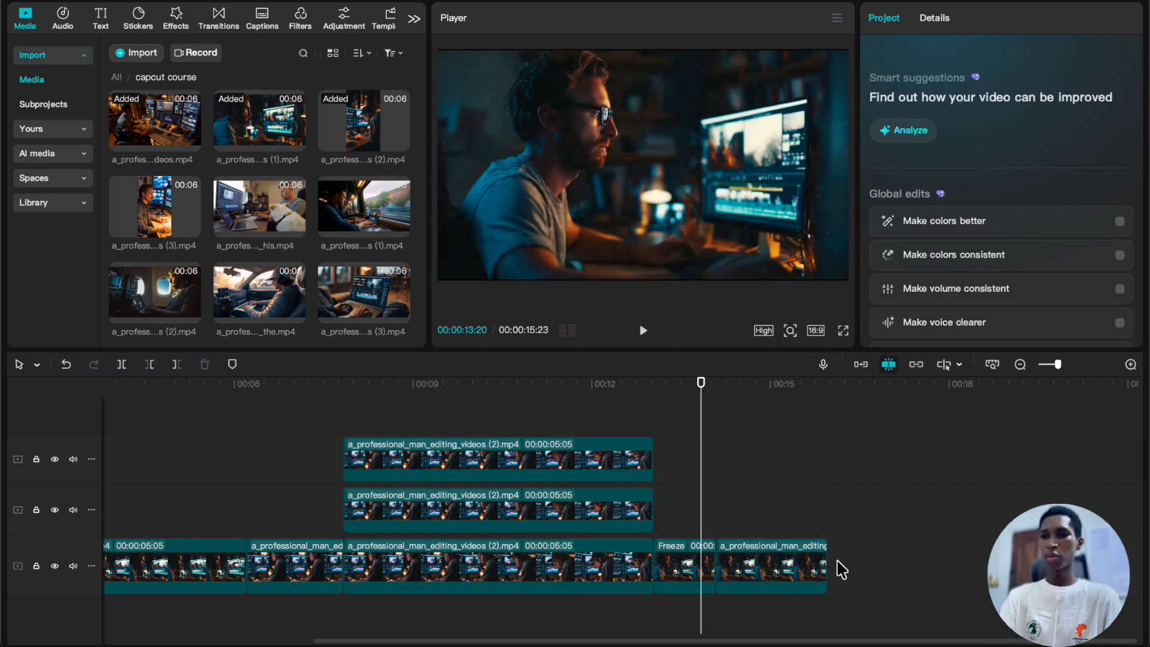
pyautogui.moveTo(855, 561); pyautogui.dragTo(699, 562)
pyautogui.press('Delete')
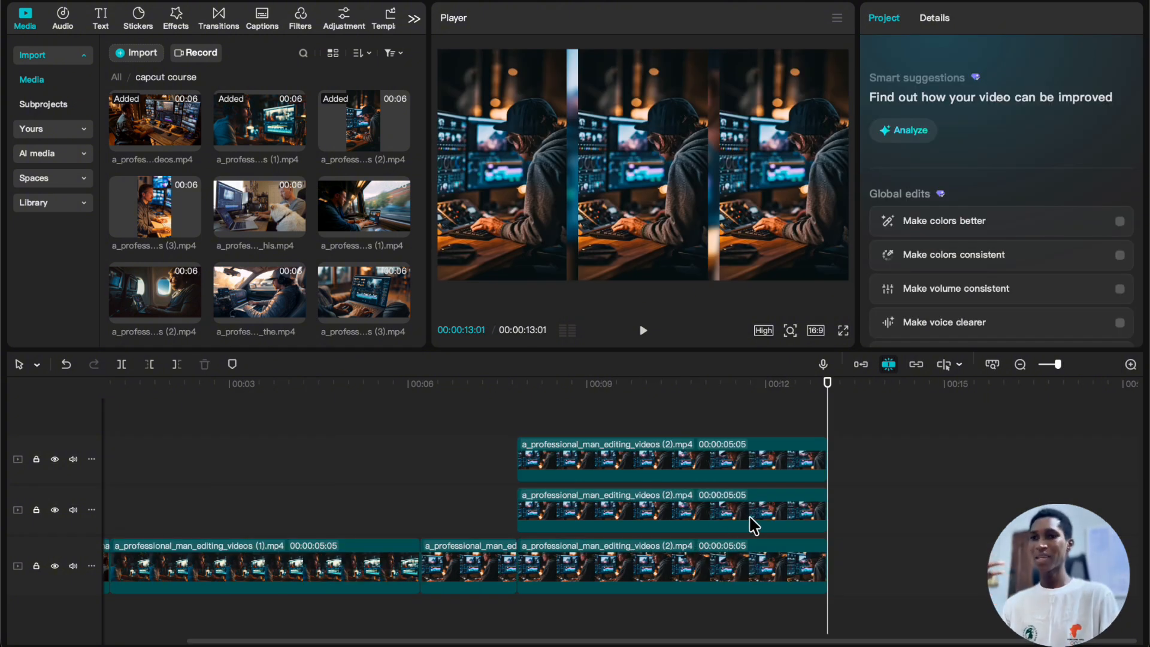
pyautogui.hotkey('ctrl', 'z')
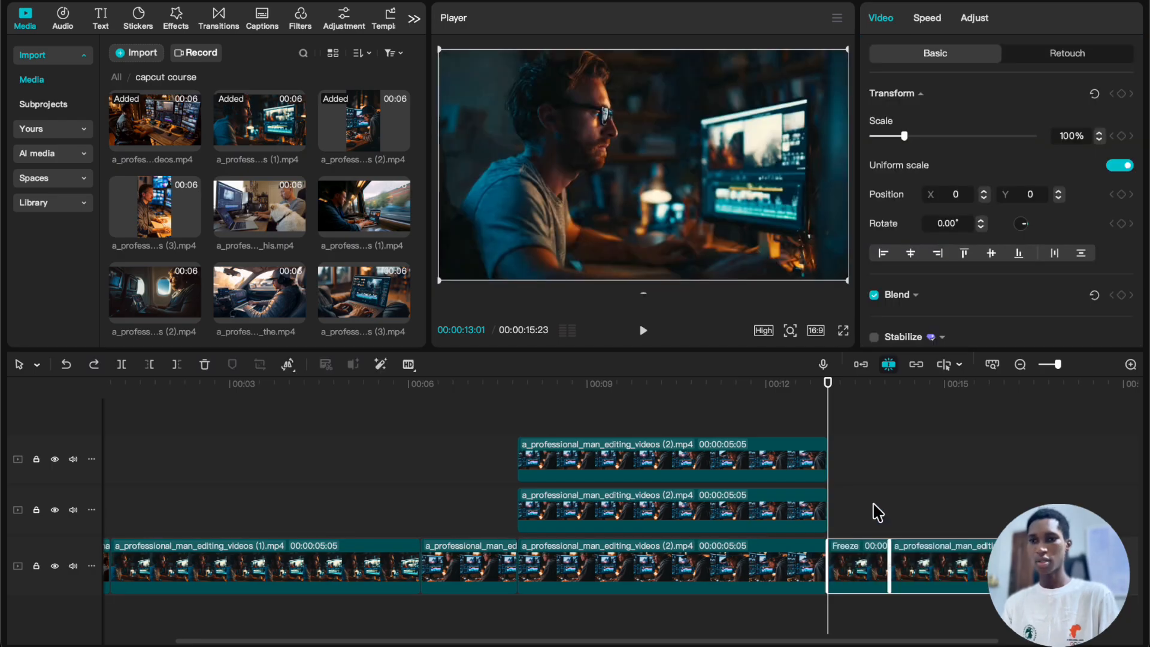
pyautogui.hscroll(3, 775, 513)
# - Compare the editing tools offered for the freeze frame and the last video clip by selecting each in turn, including Auto adjust
pyautogui.click(698, 433)
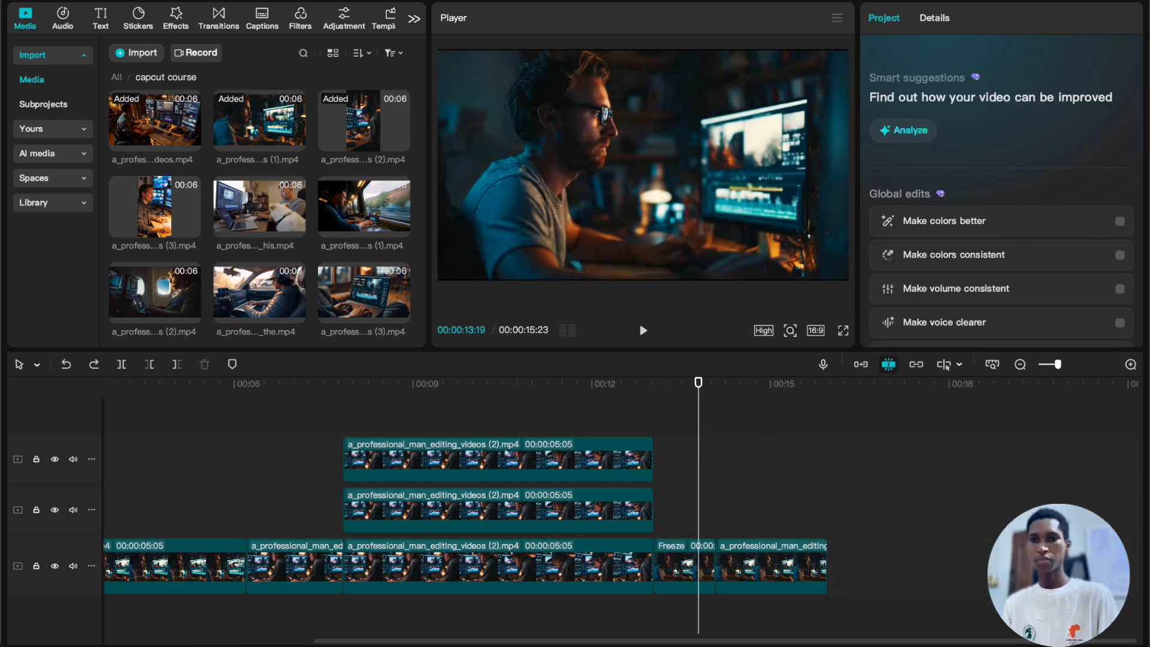
pyautogui.click(828, 433)
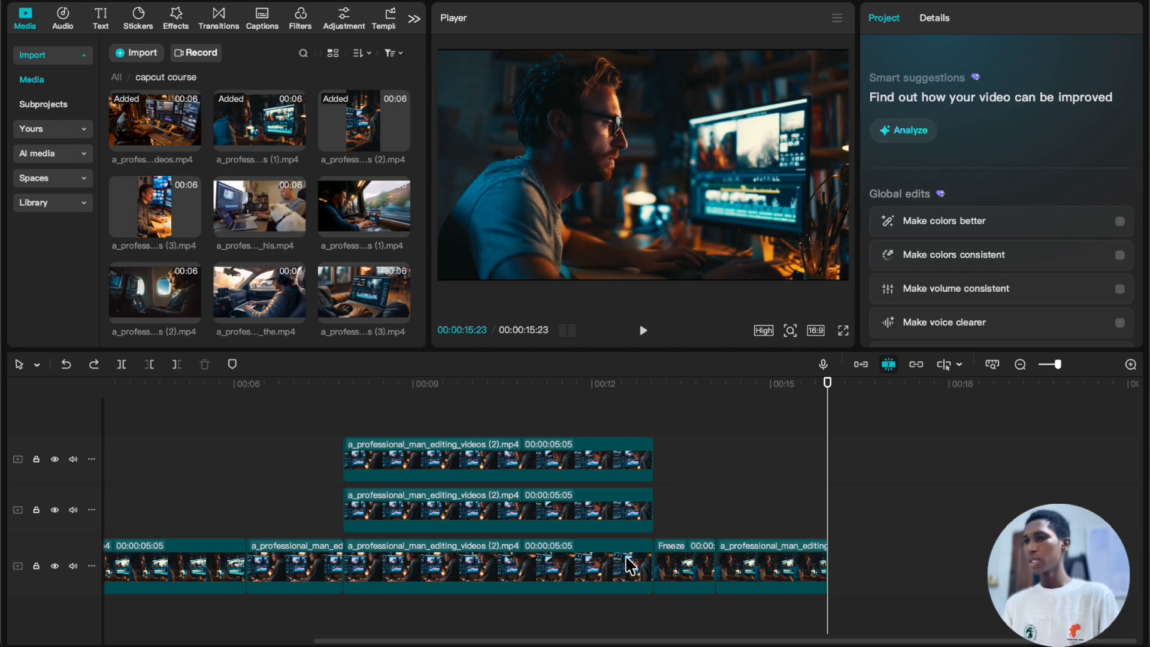
pyautogui.click(750, 558)
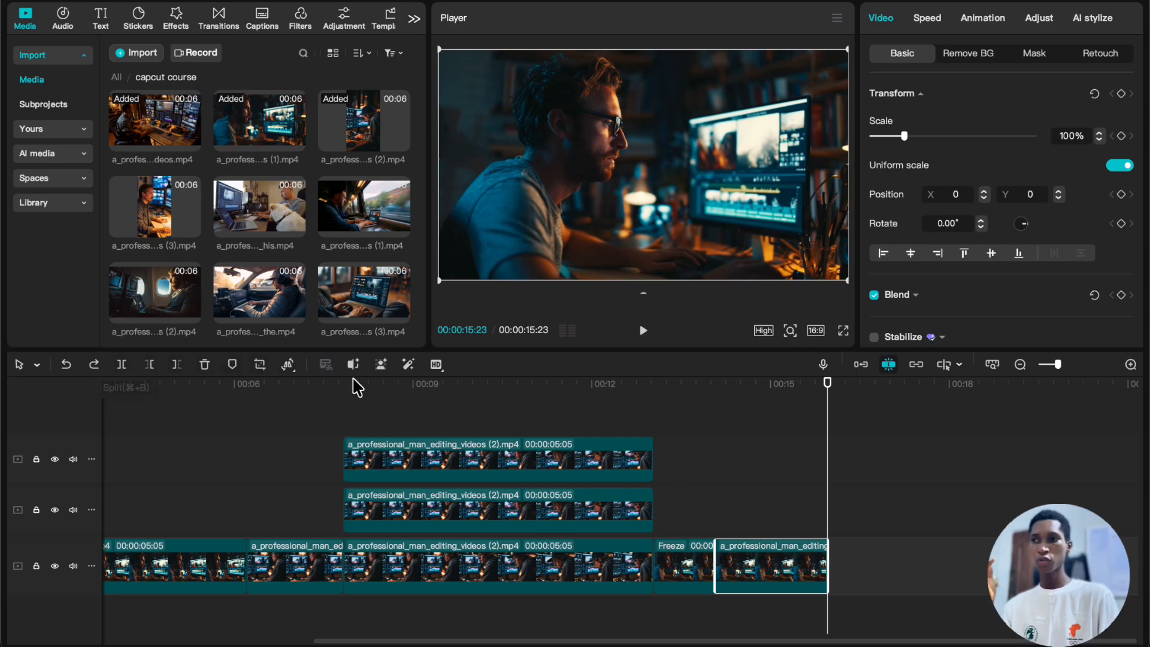
pyautogui.scroll(-5, 922, 176)
pyautogui.scroll(5, 925, 179)
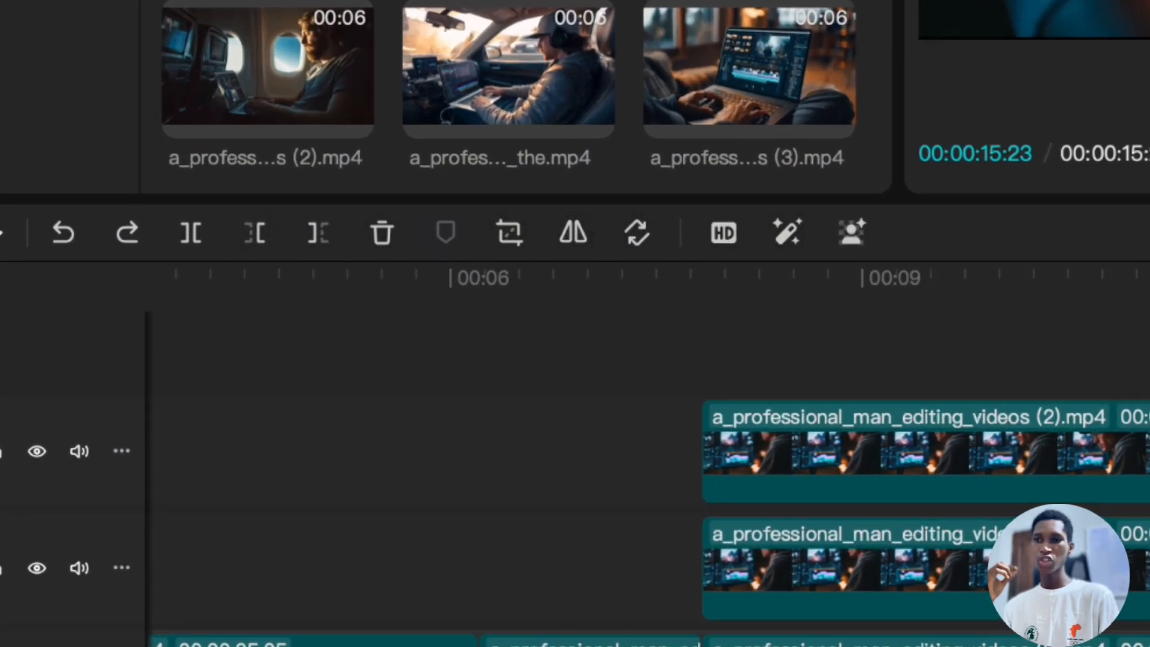
pyautogui.click(1147, 643)
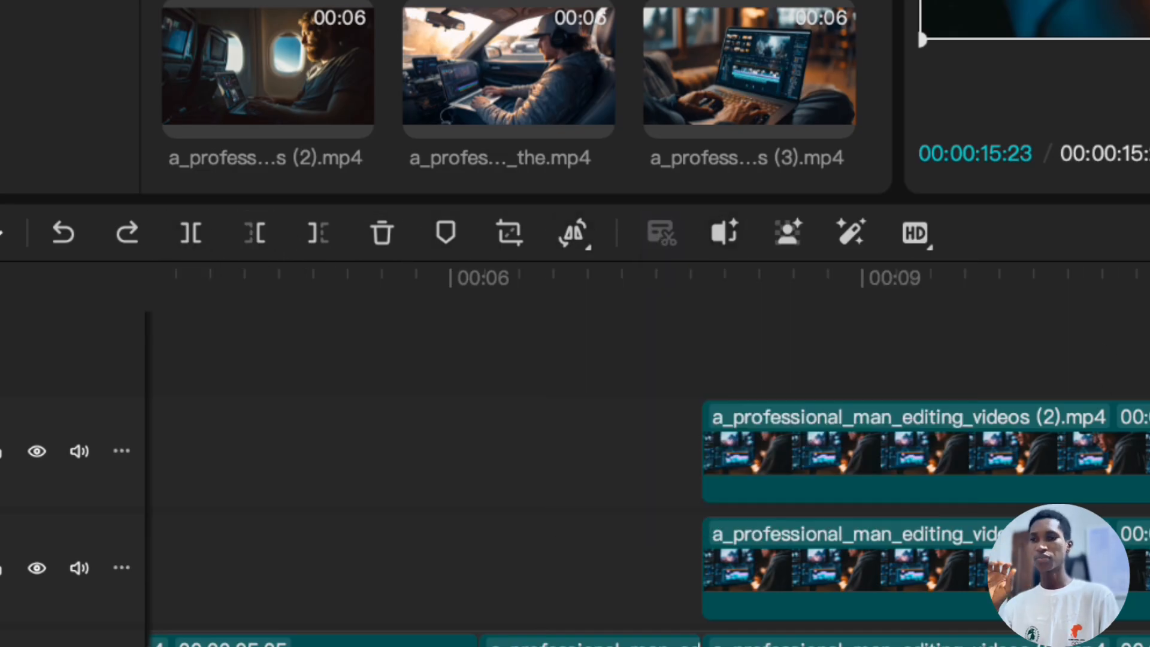
pyautogui.click(1147, 359)
pyautogui.click(1147, 641)
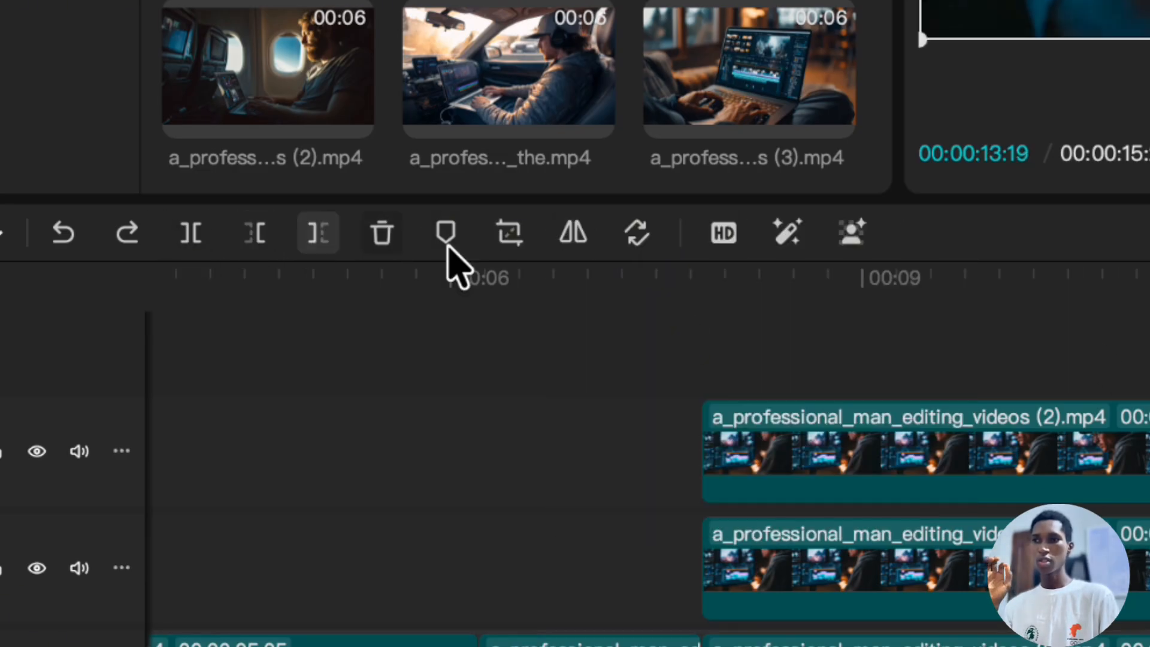
pyautogui.click(1147, 641)
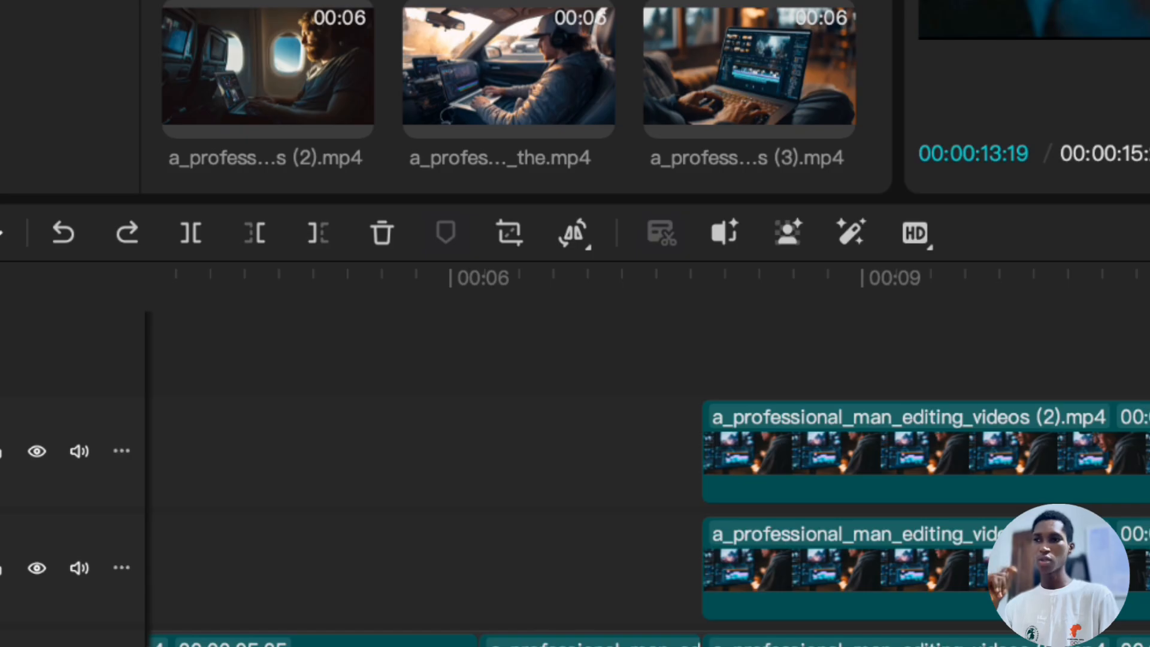
pyautogui.click(1147, 359)
pyautogui.click(1147, 455)
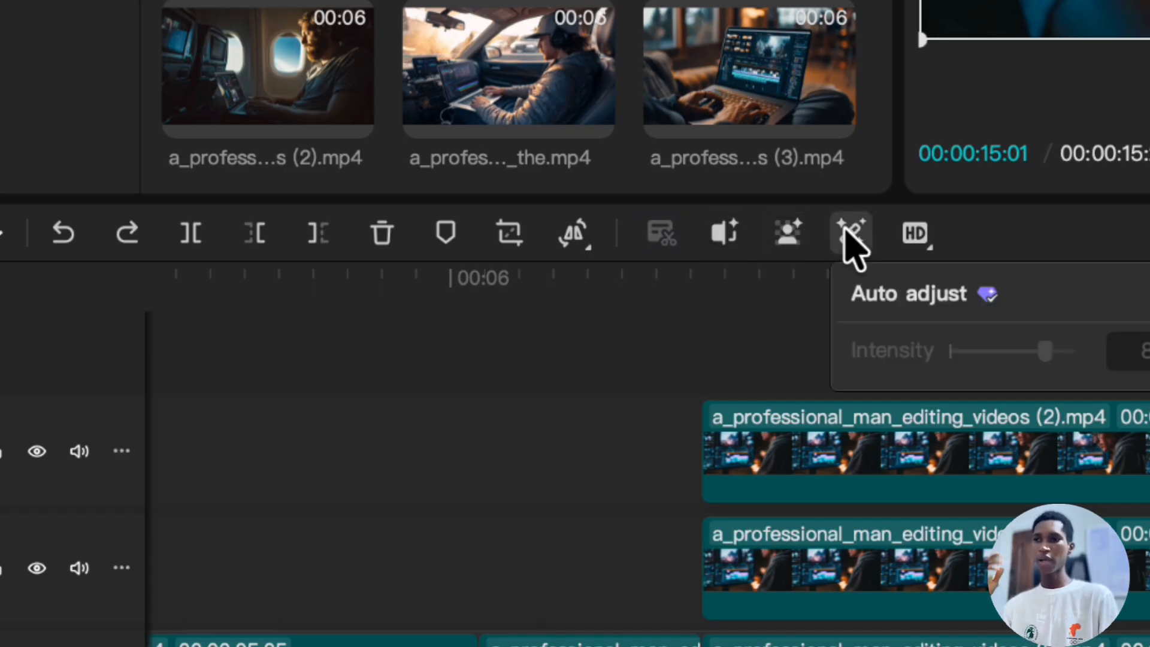
pyautogui.click(1147, 353)
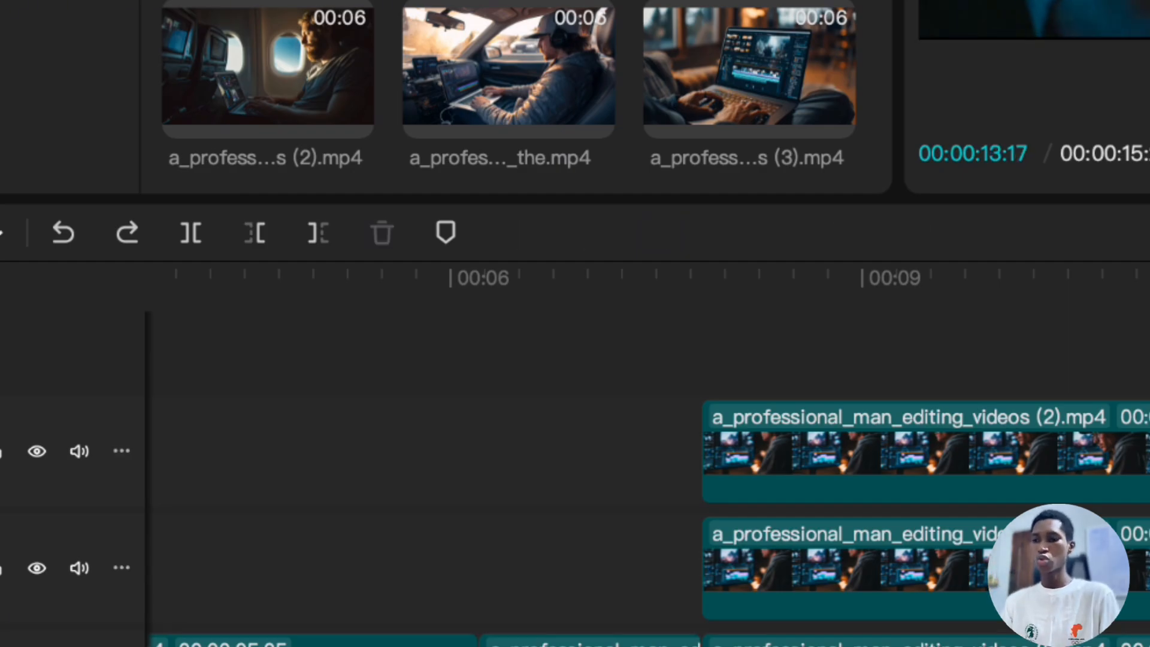
# - Zoom the timeline out to show every clip, place the playhead at 00:00:08:04 and zoom back in
pyautogui.scroll(-5, 646, 449)
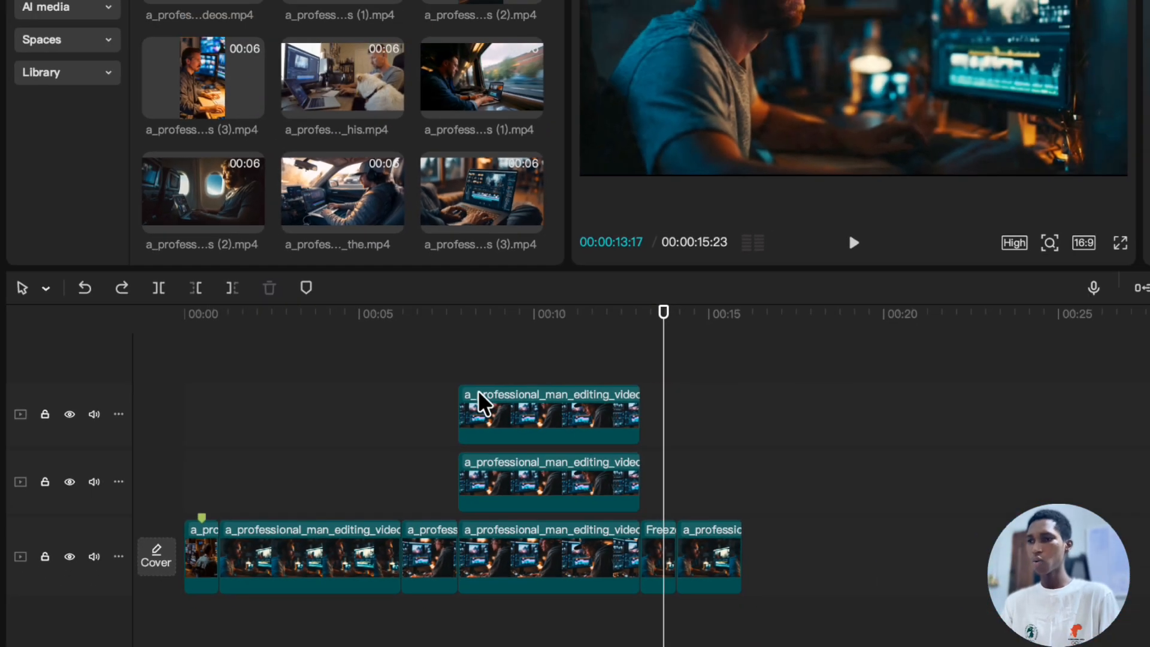
pyautogui.click(727, 398)
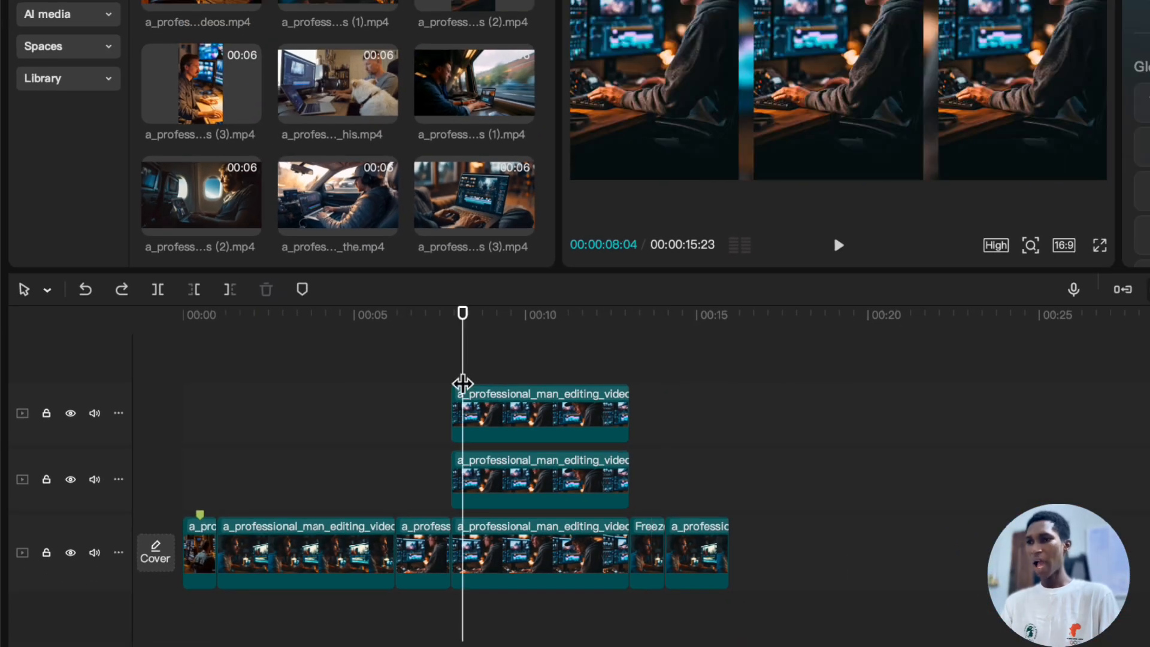
pyautogui.scroll(3, 527, 381)
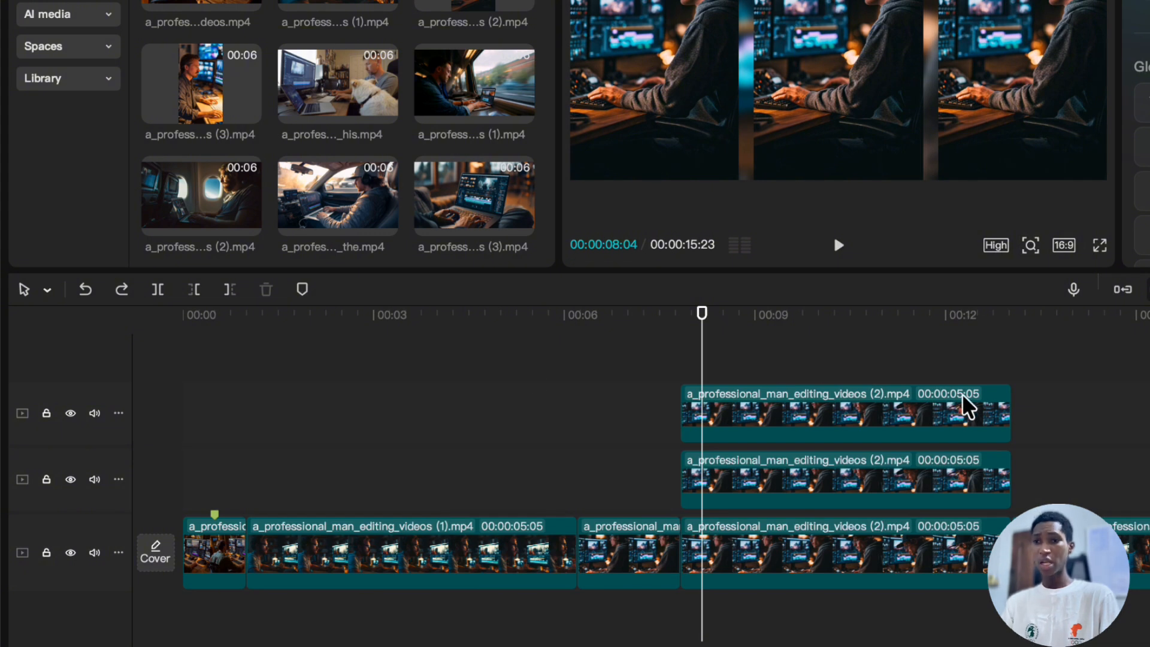
# - Select every clip on all tracks and delete them to empty the timeline
pyautogui.scroll(-1, 965, 414)
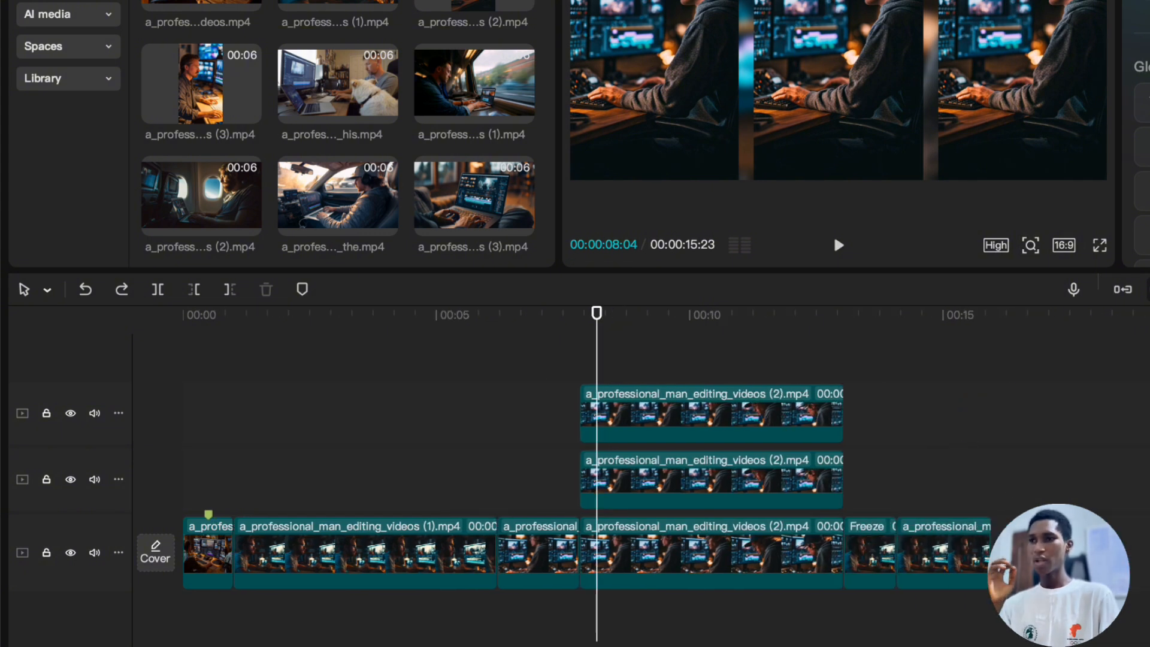
pyautogui.hotkey('ctrl', 'a')
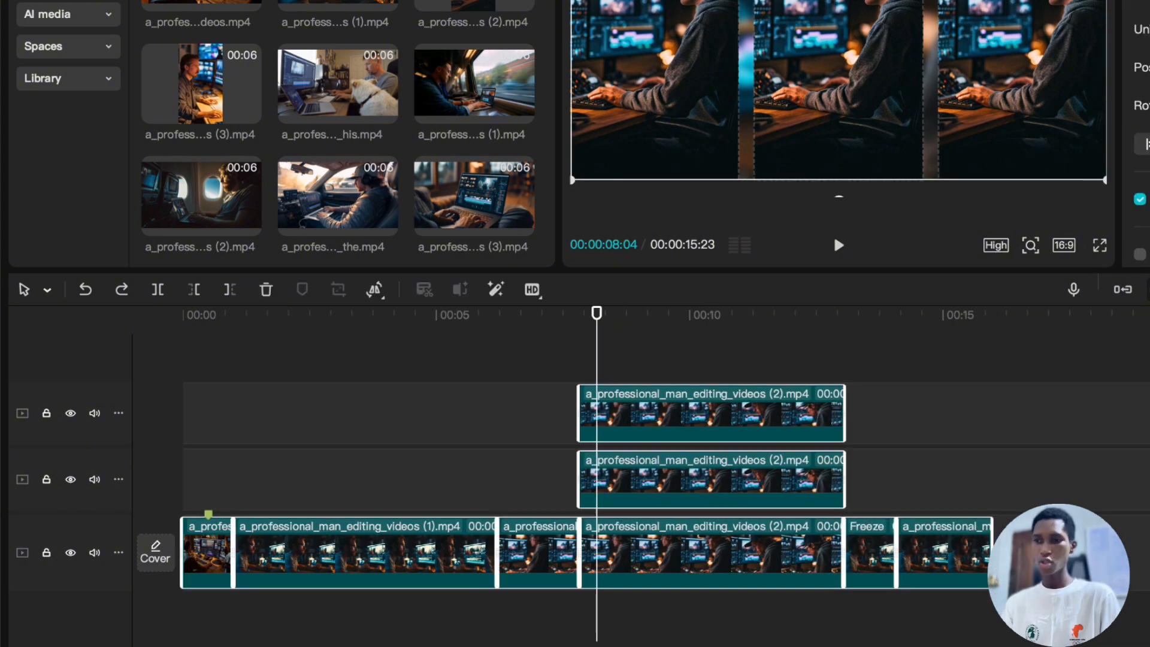
pyautogui.press('Delete')
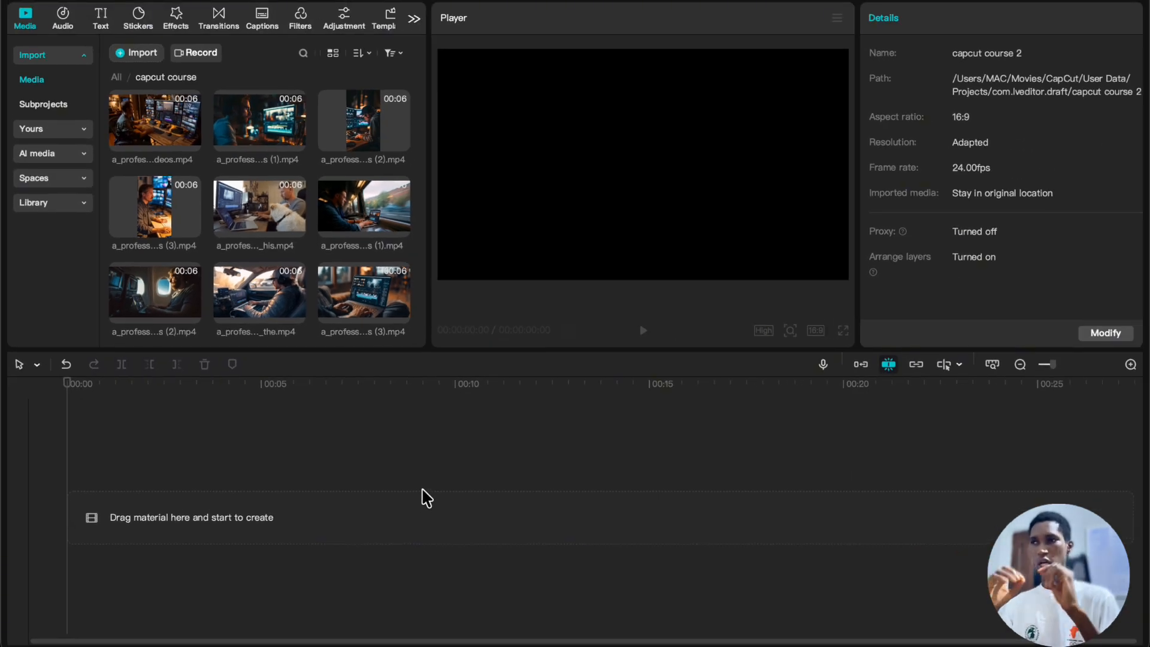
# - Add the landscape clip a_professional_man_editing_videos.mp4 to the empty timeline
pyautogui.moveTo(263, 235)
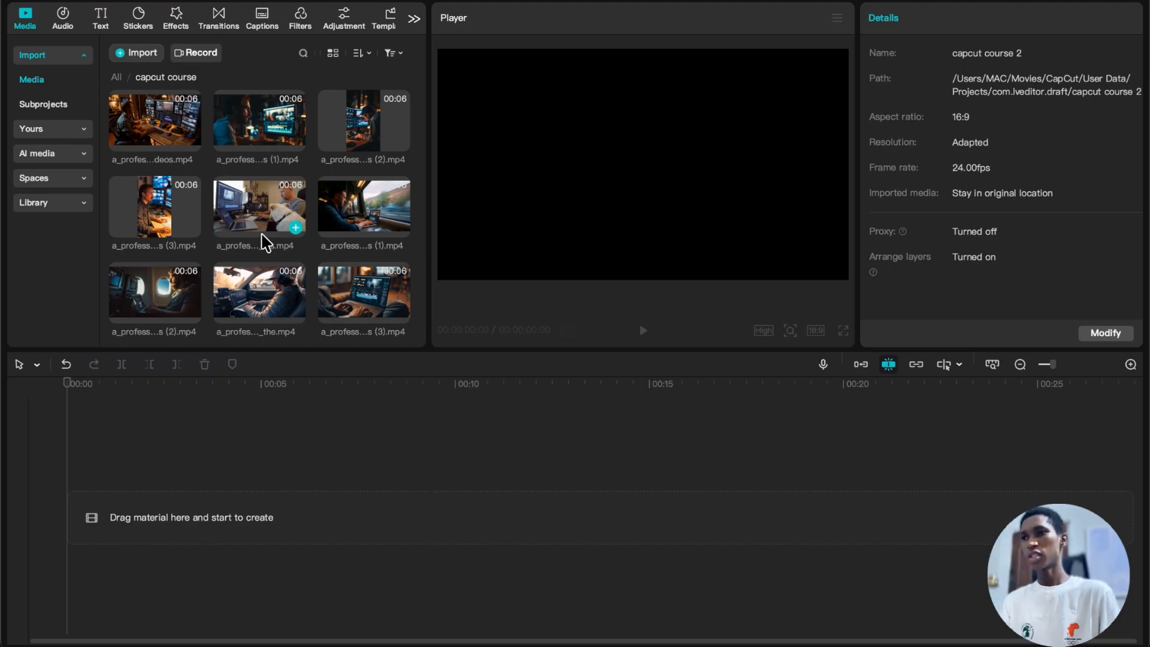
pyautogui.click(192, 141)
pyautogui.scroll(3, 239, 491)
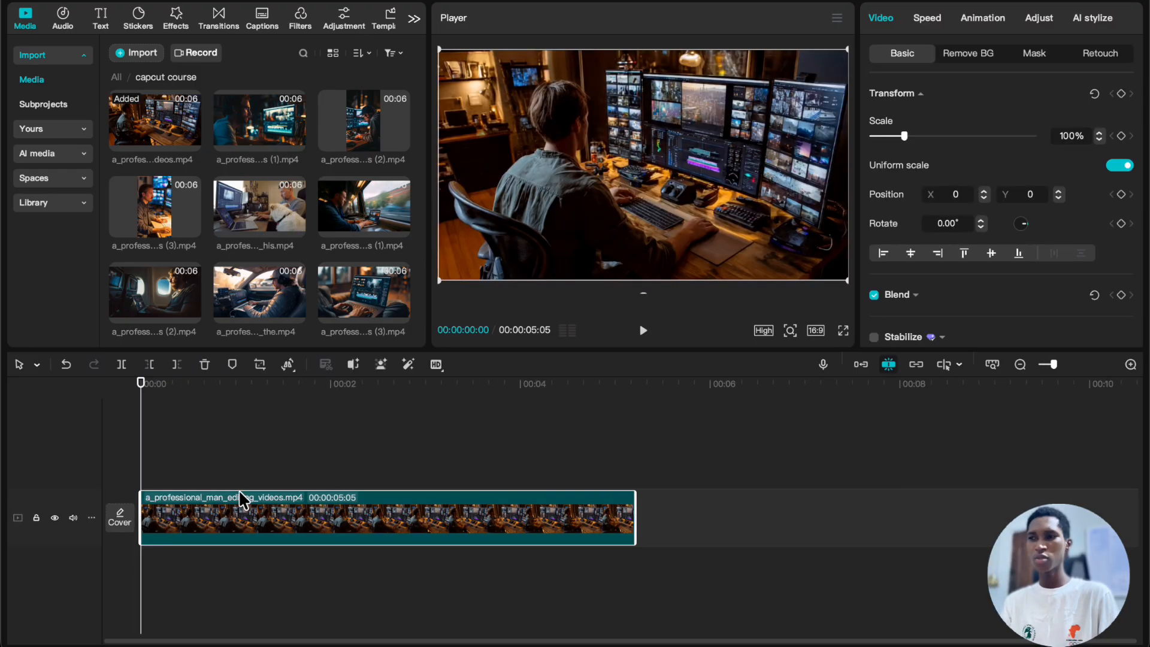
pyautogui.scroll(2, 260, 556)
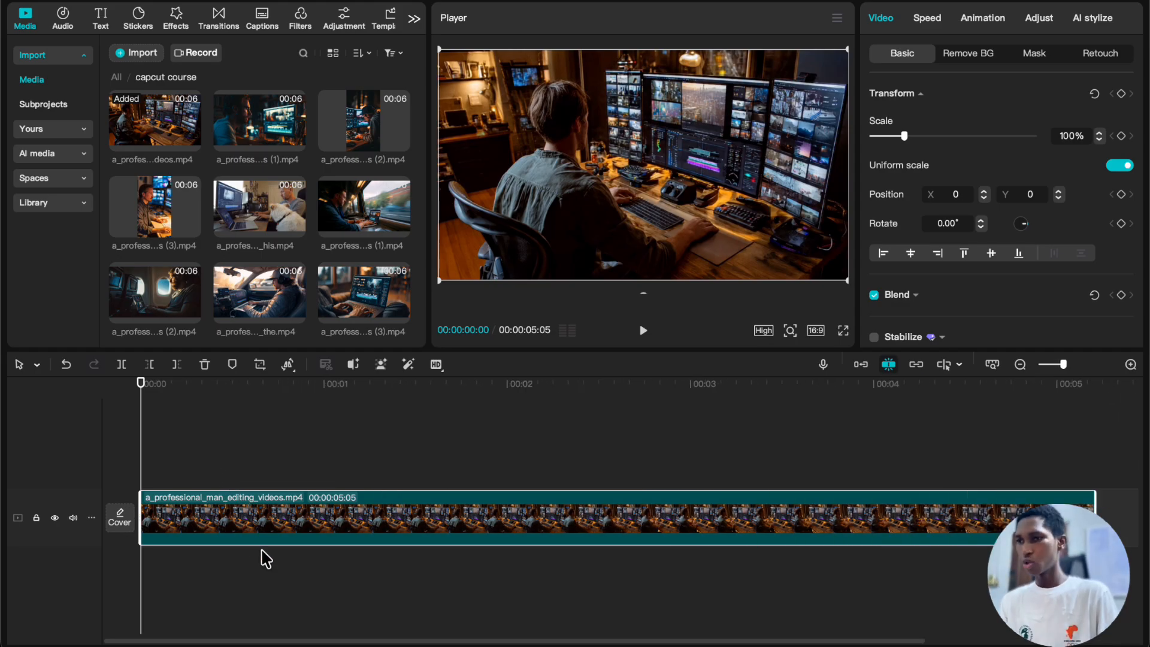
# - Cut the clip's end at 00:00:00:13, then extend its end so the clip lasts 00:00:01:00
pyautogui.click(225, 427)
pyautogui.moveTo(225, 427); pyautogui.dragTo(240, 427)
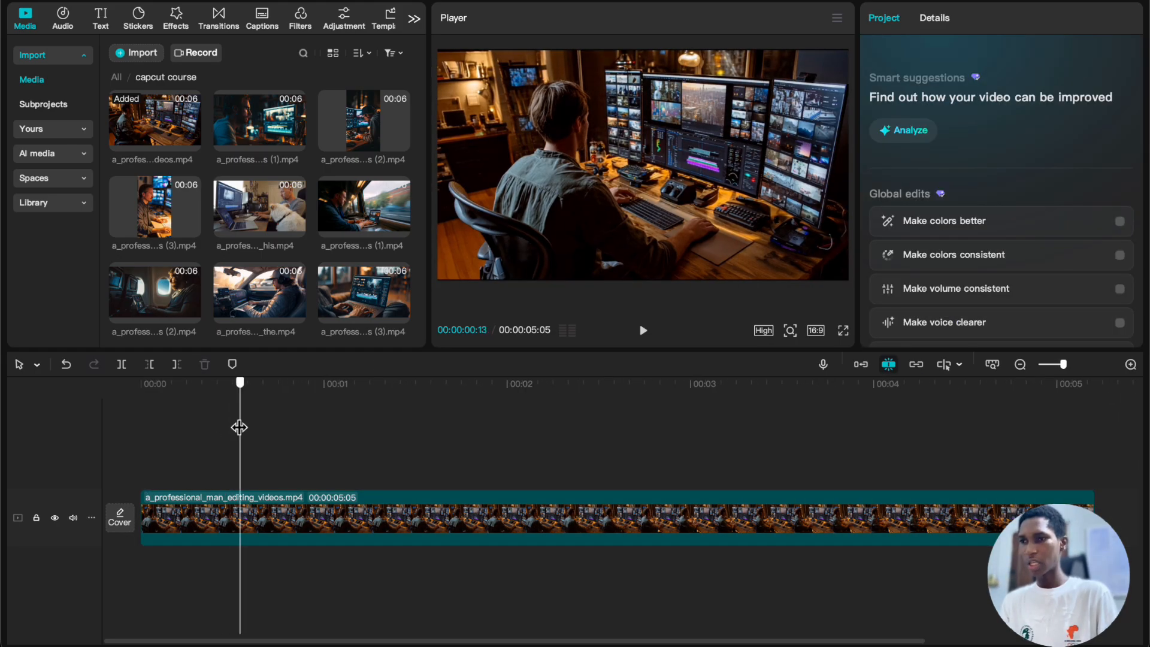
pyautogui.click(247, 527)
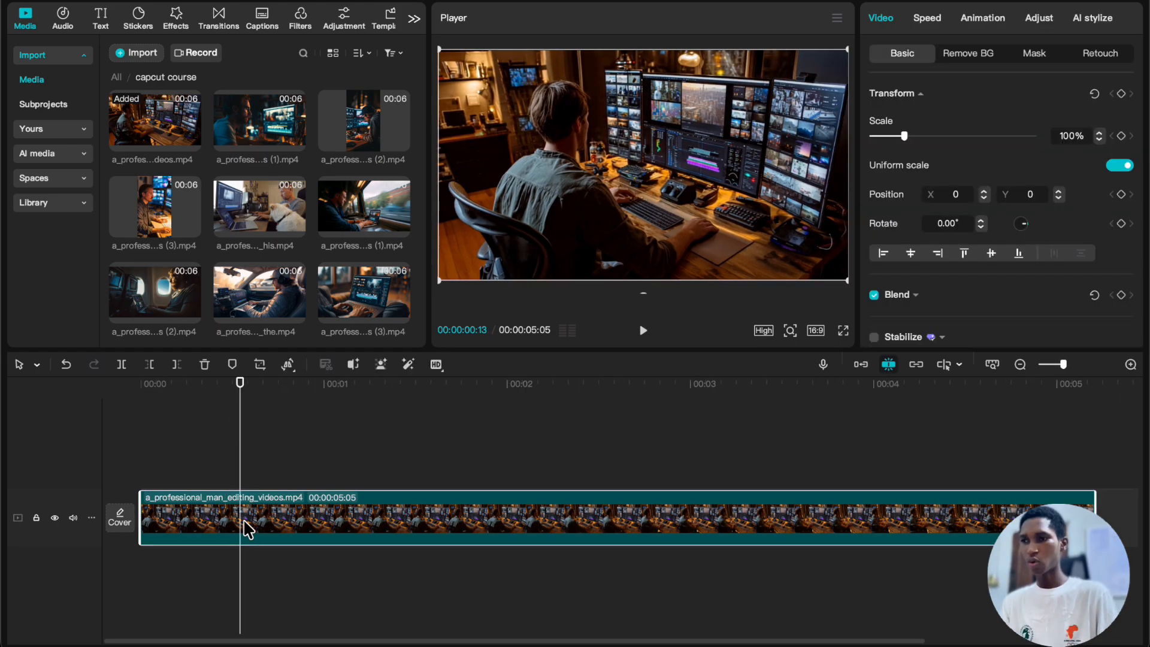
pyautogui.press('w')
pyautogui.scroll(3, 247, 527)
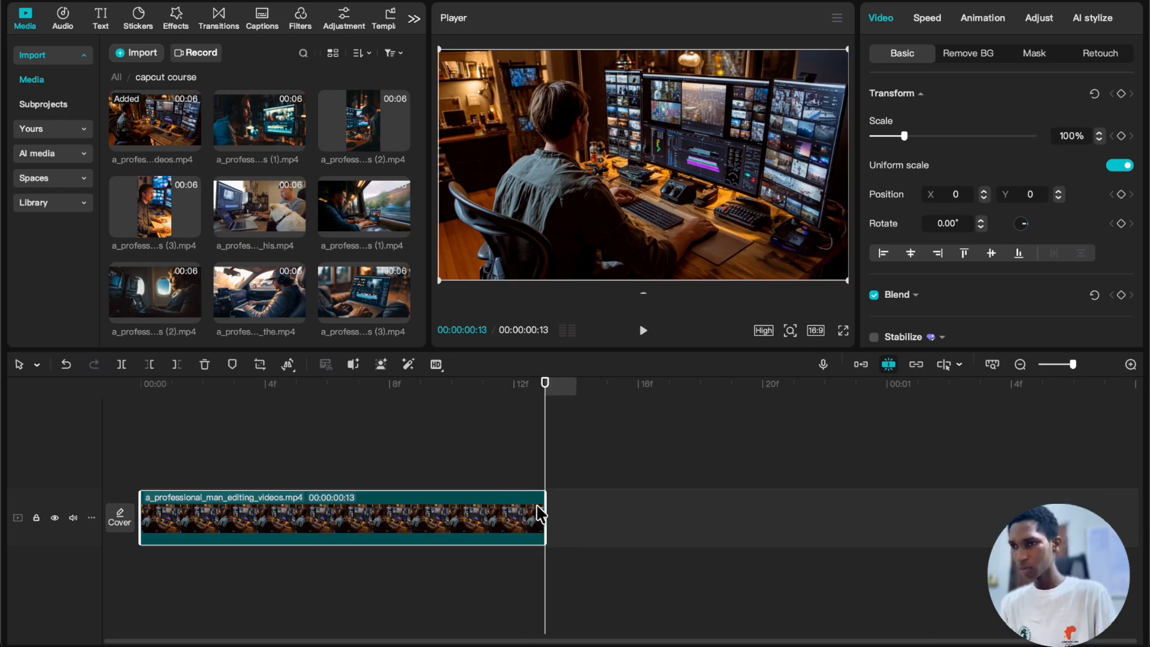
pyautogui.moveTo(544, 520); pyautogui.dragTo(893, 543)
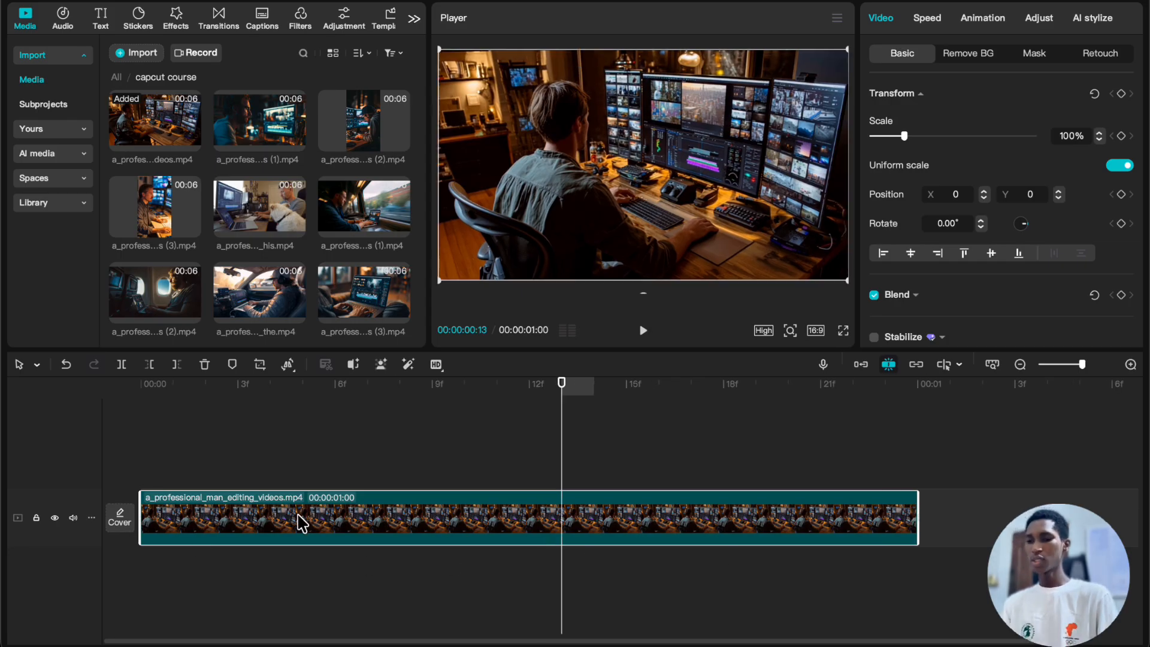
# - Preview the first three media clips and add the vertical clip a_professional_man_editing_videos (2).mp4 directly after the one-second clip
pyautogui.scroll(-5, 394, 498)
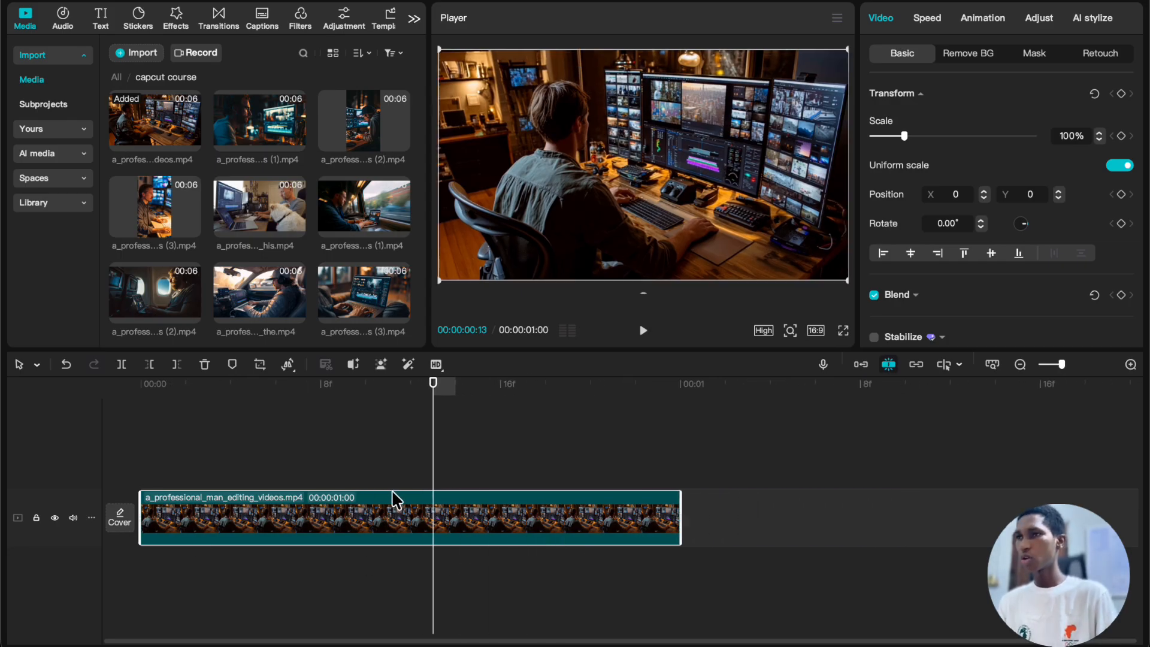
pyautogui.scroll(-4, 393, 499)
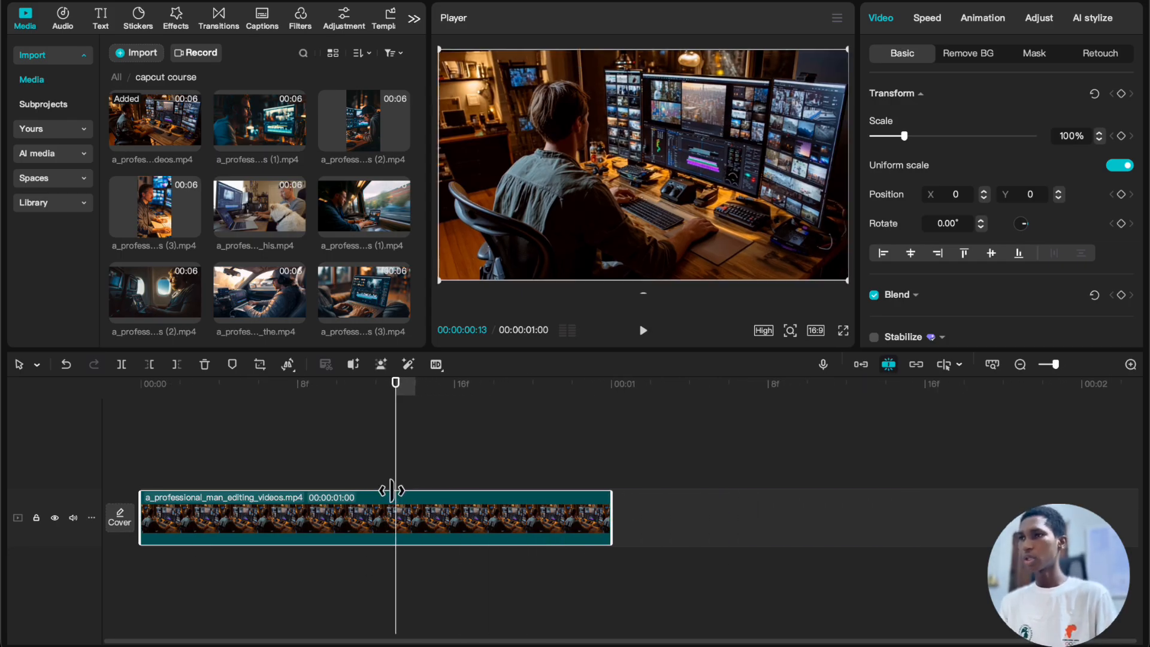
pyautogui.click(263, 120)
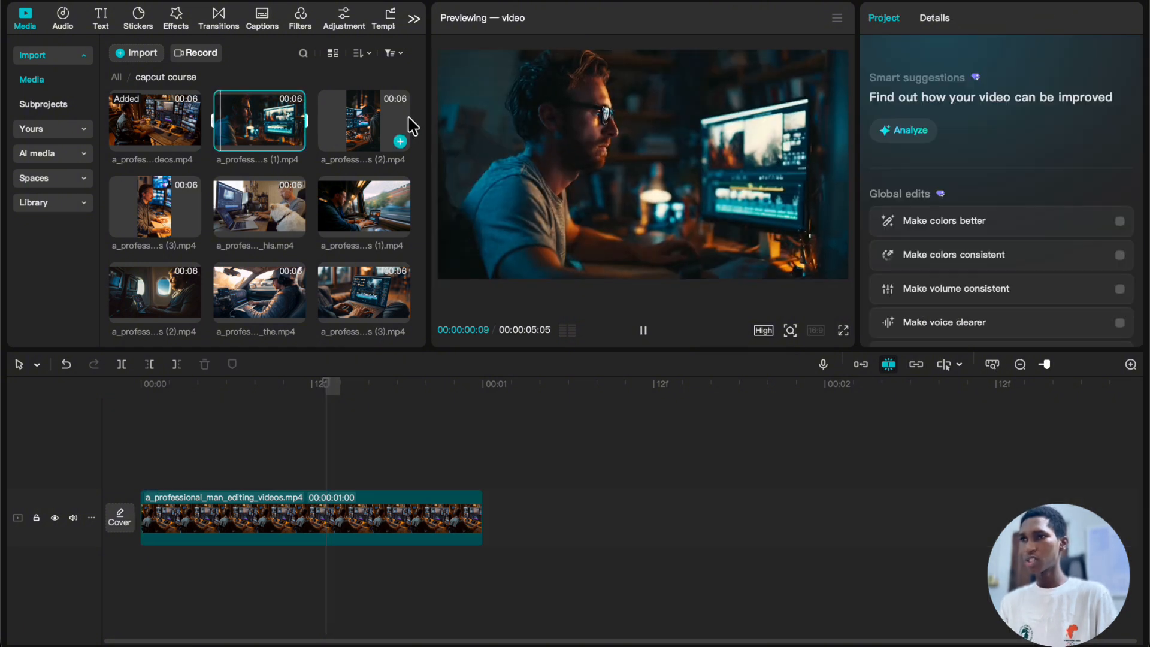
pyautogui.click(408, 120)
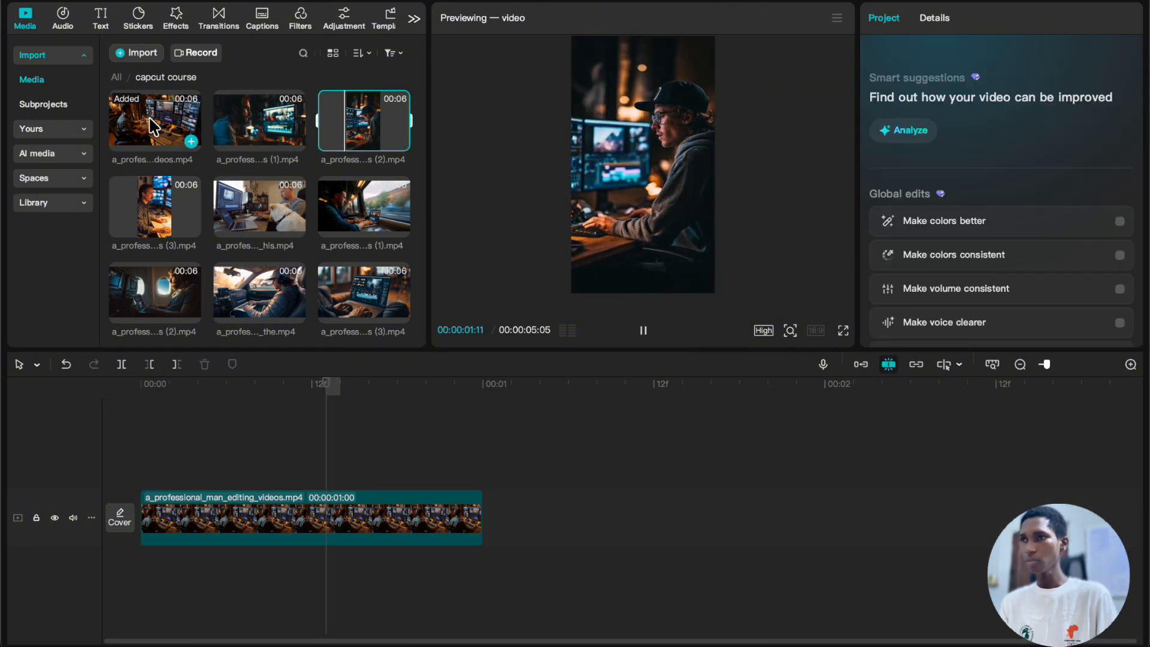
pyautogui.click(154, 127)
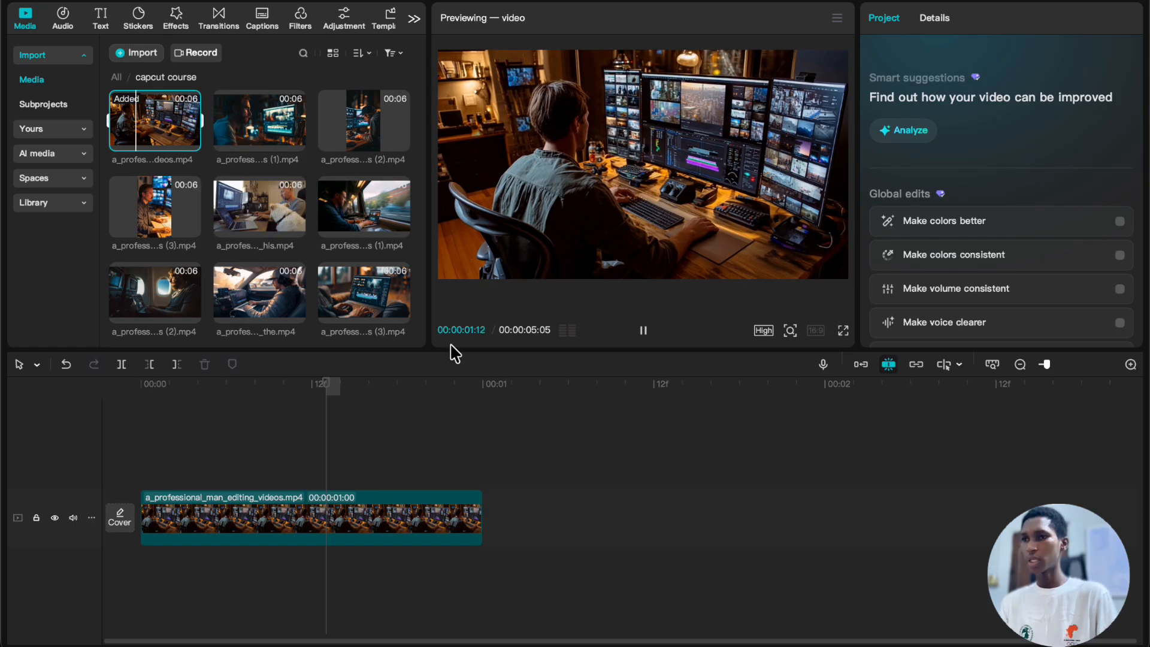
pyautogui.click(496, 401)
pyautogui.click(400, 141)
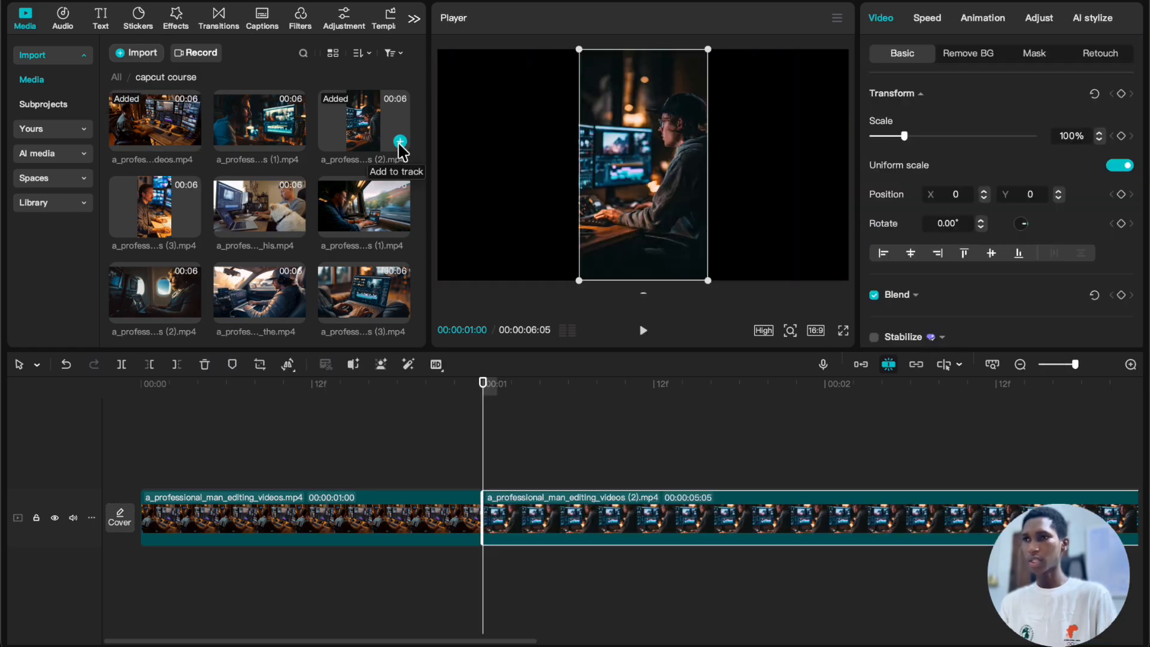
# - Trim the end of the vertical clip so it lasts one second and ends at 00:00:02:00
pyautogui.scroll(-5, 533, 526)
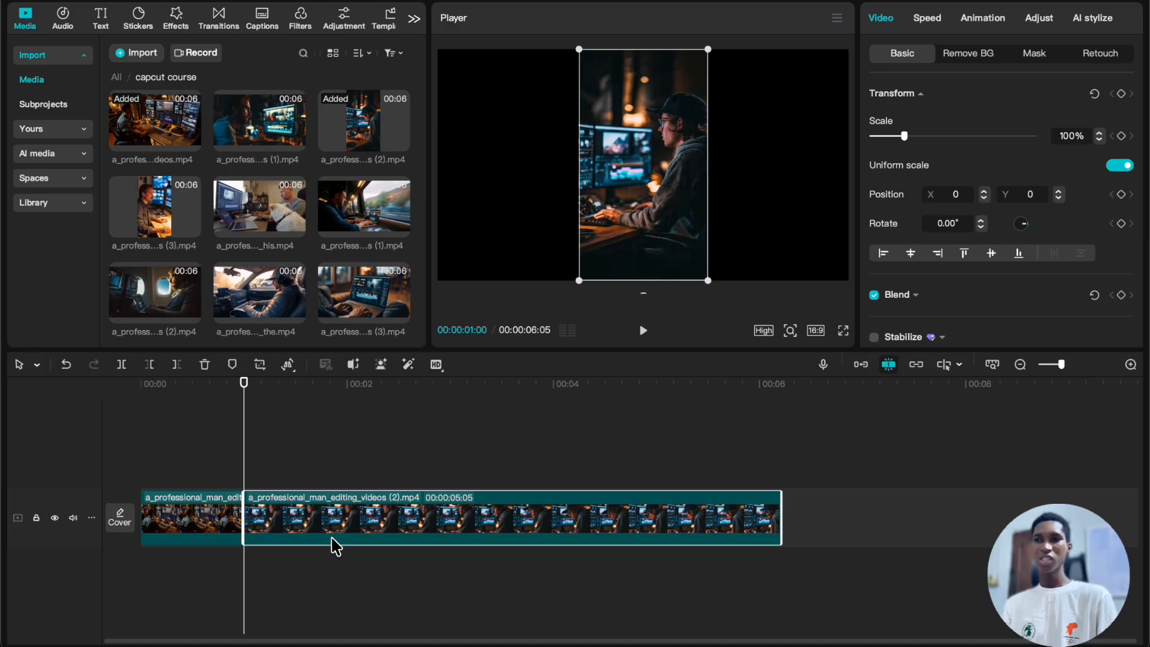
pyautogui.moveTo(323, 530); pyautogui.dragTo(253, 503)
pyautogui.click(222, 419)
pyautogui.click(260, 450)
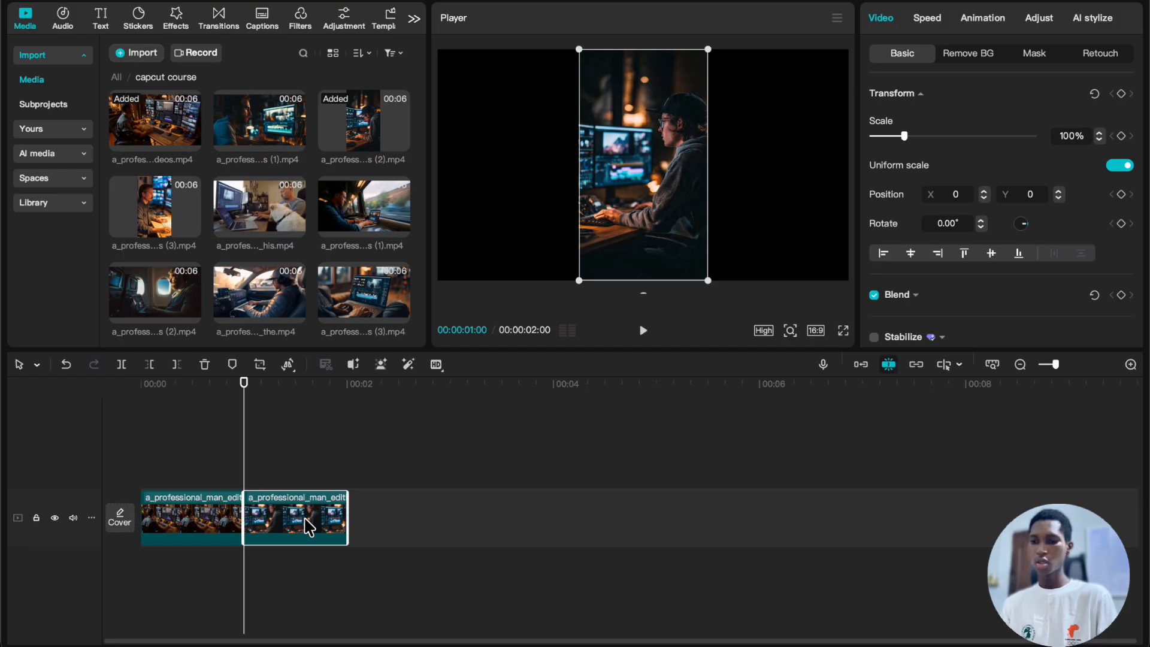
# - Paste two copies of the vertical clip above the original and position them at the left and right edges of the video frame
pyautogui.hotkey('ctrl', 'v')
pyautogui.hotkey('ctrl', 'v')
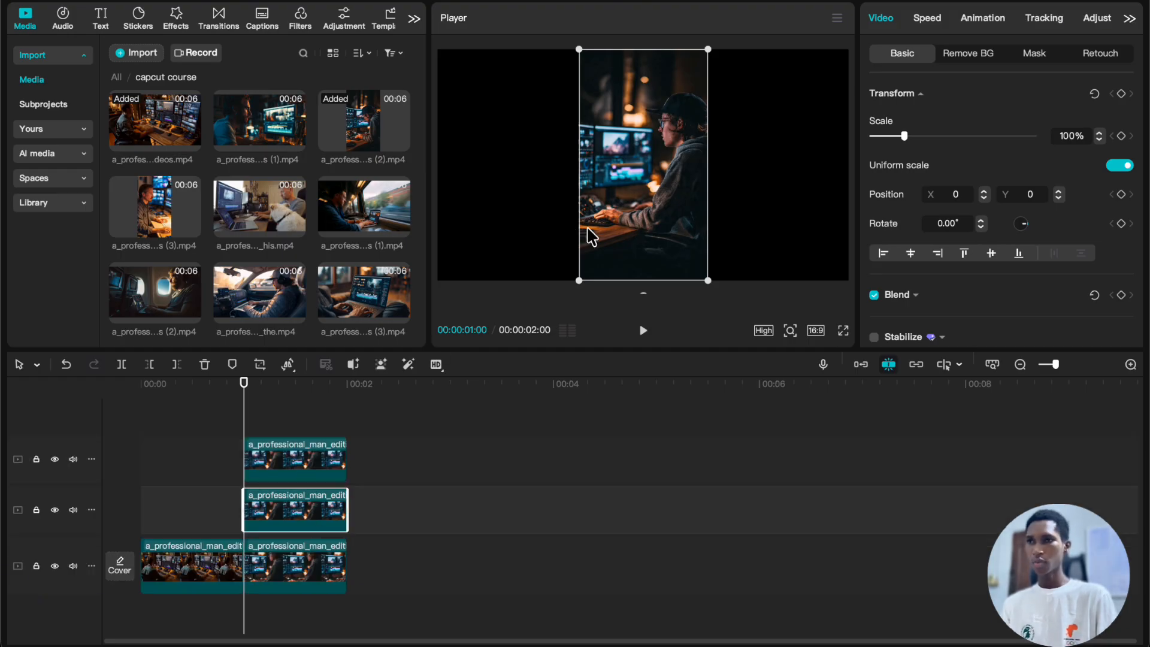
pyautogui.moveTo(587, 229); pyautogui.dragTo(476, 236)
pyautogui.click(307, 462)
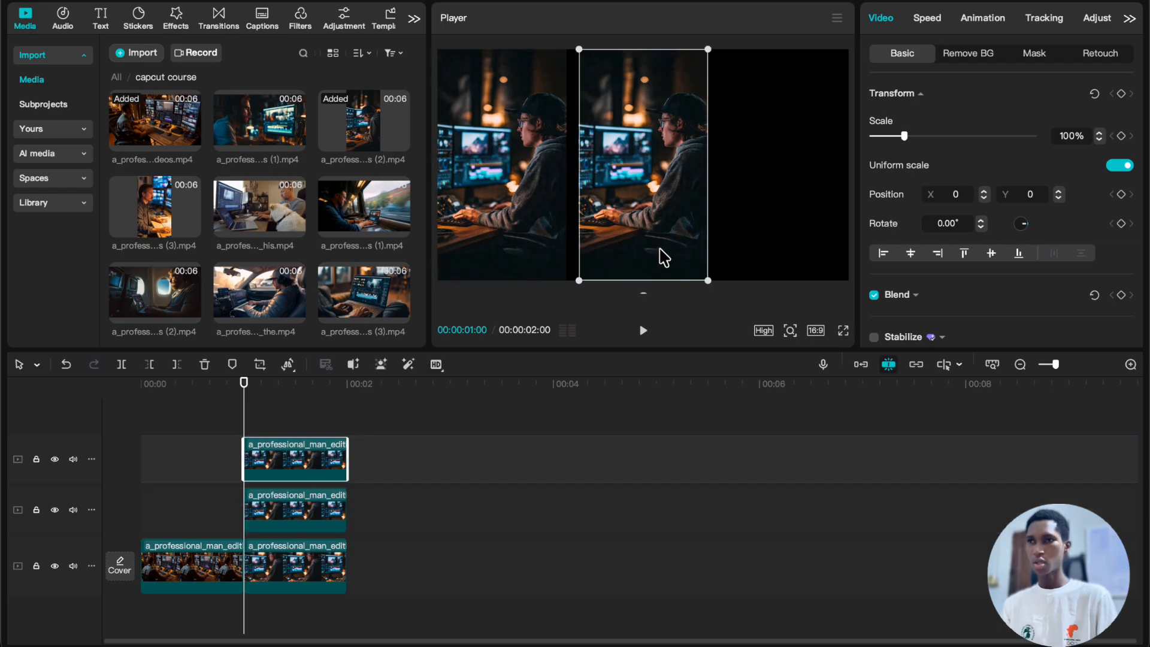
pyautogui.moveTo(663, 258); pyautogui.dragTo(807, 240)
pyautogui.moveTo(807, 249); pyautogui.dragTo(803, 256)
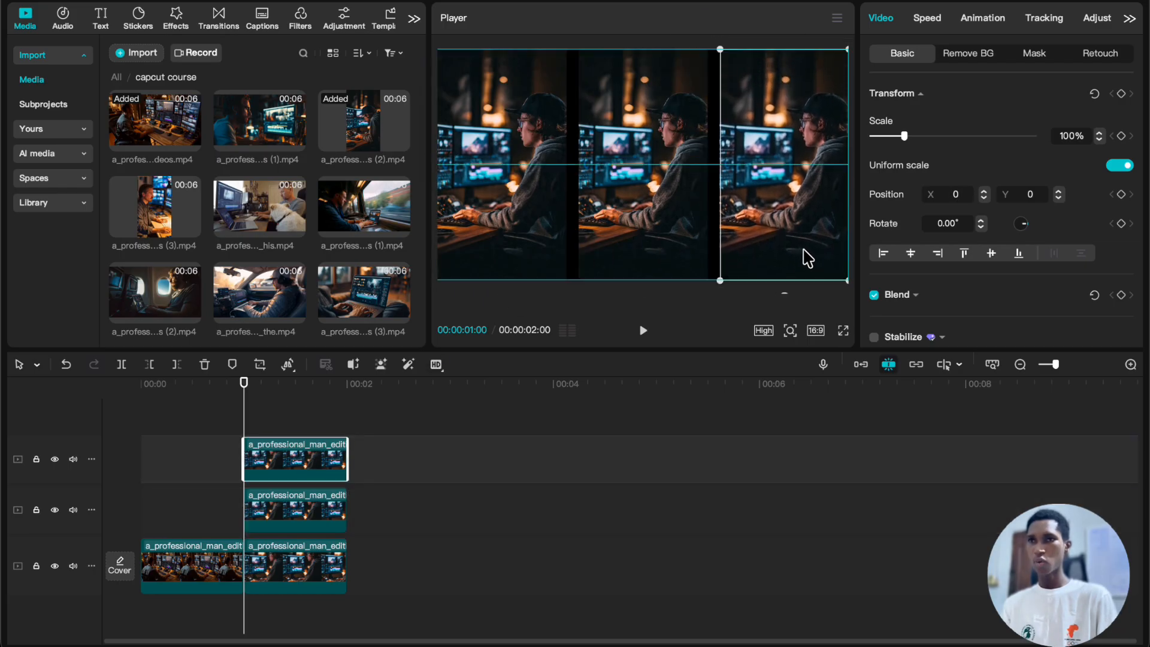
# - Add a_professional_video_editor_working_on_his.mp4 to the timeline and place it on the main track after the vertical clip
pyautogui.moveTo(203, 459); pyautogui.dragTo(1, 467)
pyautogui.press('space')
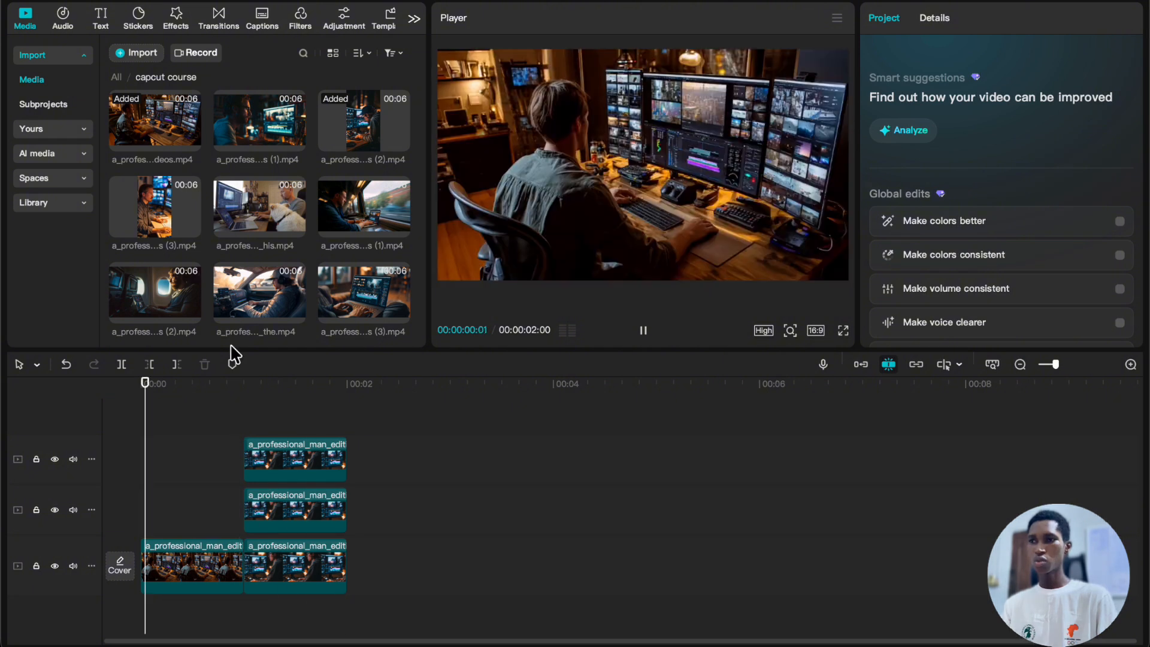
pyautogui.click(295, 228)
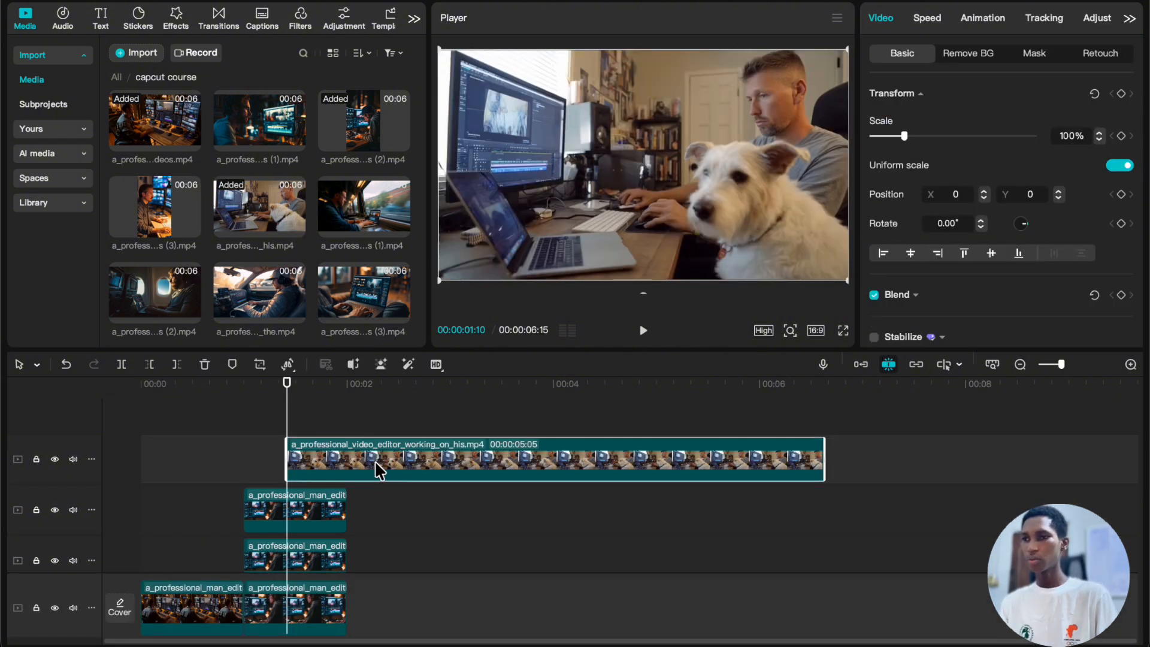
pyautogui.moveTo(378, 467); pyautogui.dragTo(440, 606)
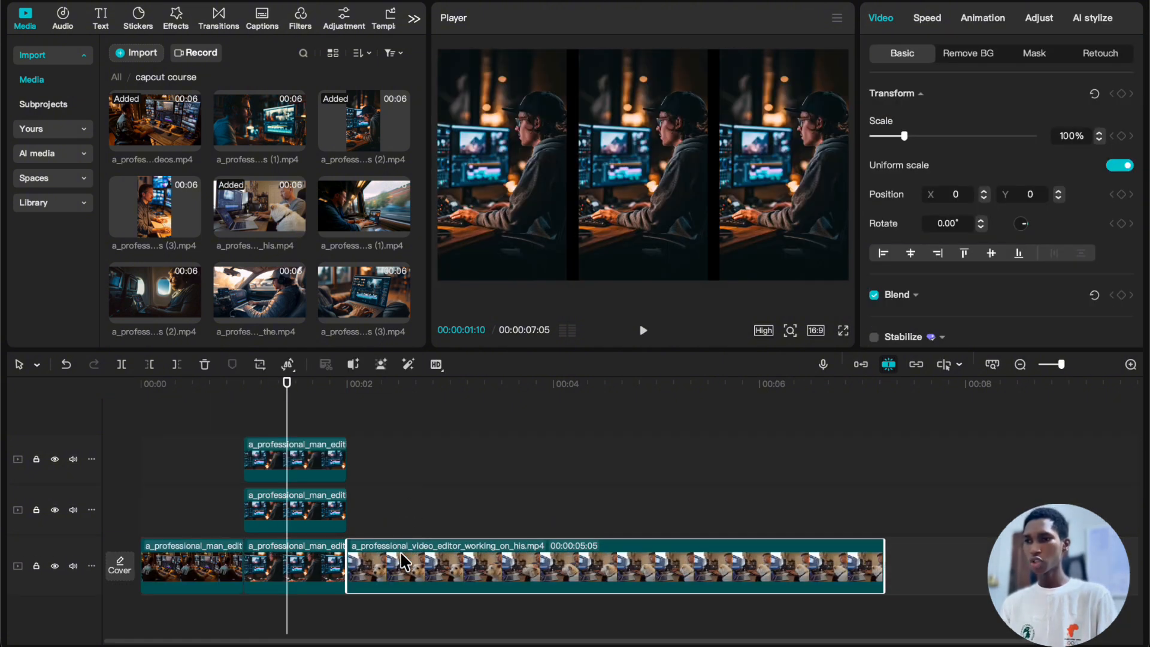
# - Trim the dog clip to one second by aligning it above the vertical clips, and return it to the end of the main track
pyautogui.moveTo(407, 570); pyautogui.dragTo(305, 458)
pyautogui.click(336, 412)
pyautogui.moveTo(336, 412); pyautogui.dragTo(348, 417)
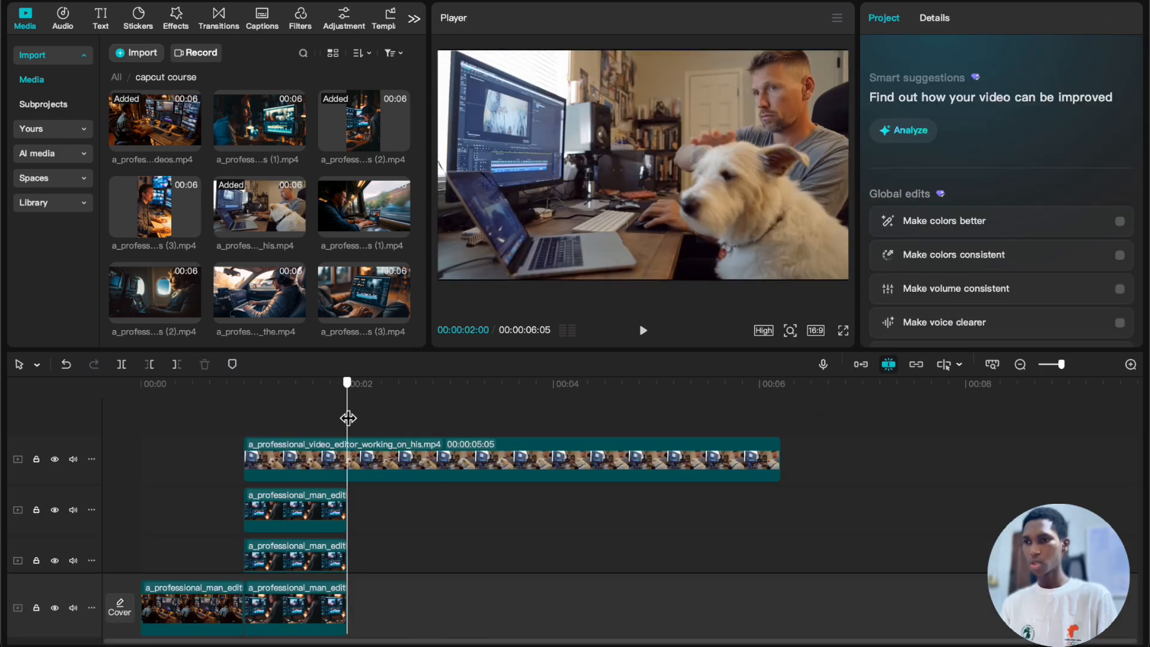
pyautogui.click(360, 460)
pyautogui.press('w')
pyautogui.moveTo(314, 465); pyautogui.dragTo(406, 594)
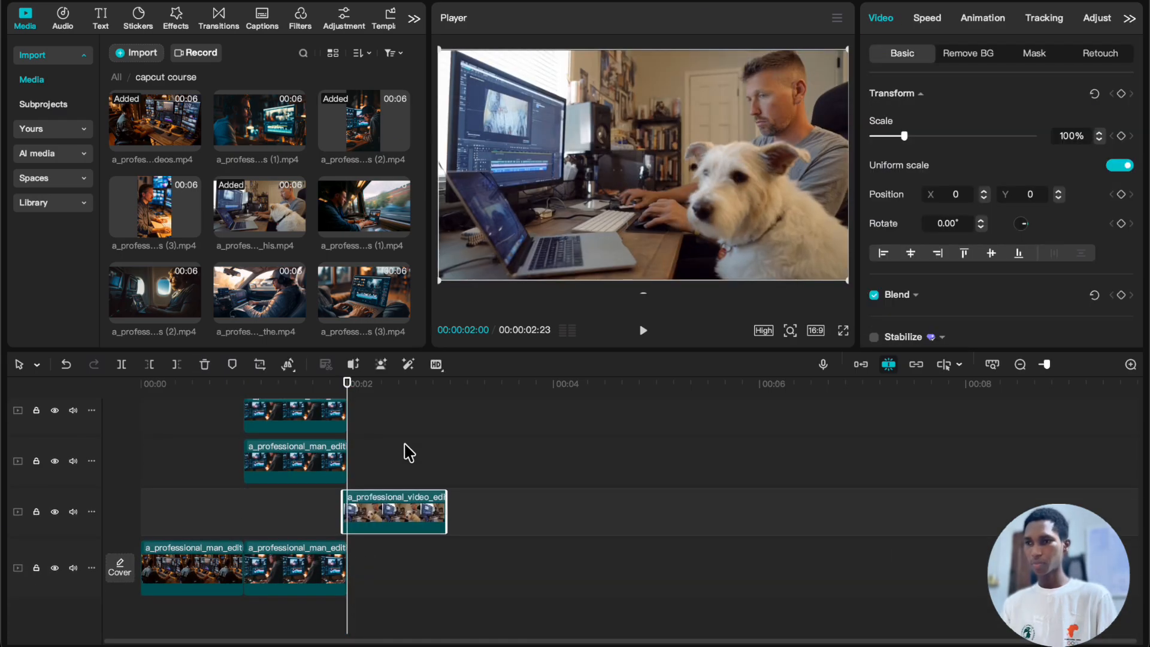
pyautogui.moveTo(376, 508); pyautogui.dragTo(382, 544)
pyautogui.click(386, 479)
# - Select the three stacked vertical clips and combine them into a compound clip (subproject)
pyautogui.click(266, 386)
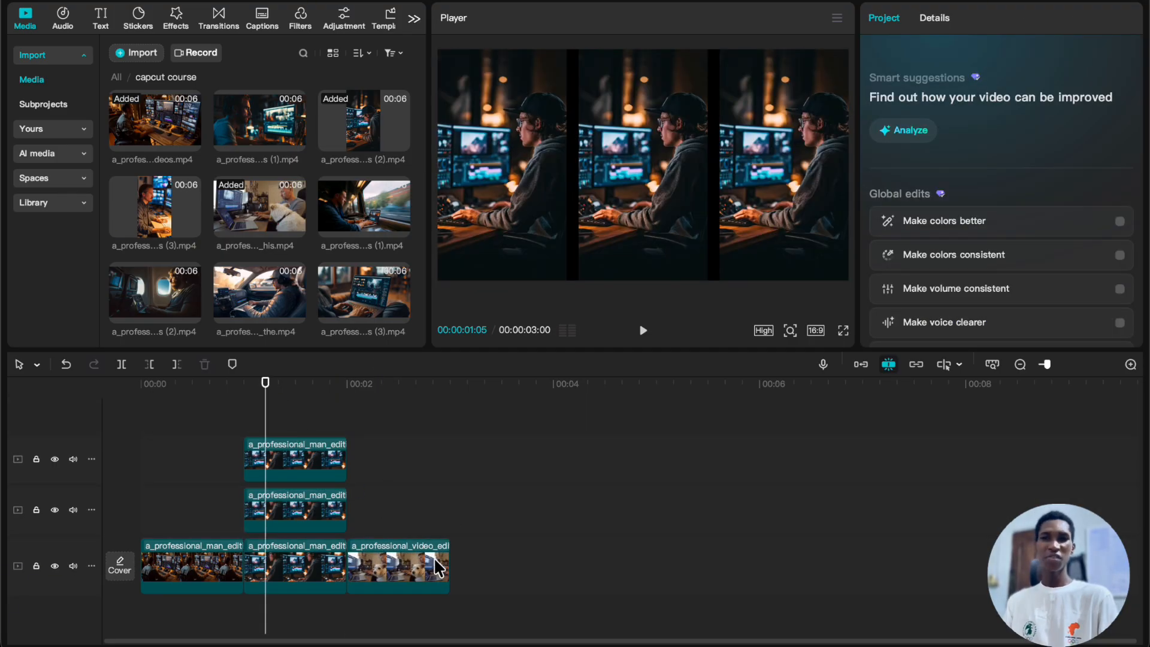
pyautogui.click(311, 573)
pyautogui.click(311, 467)
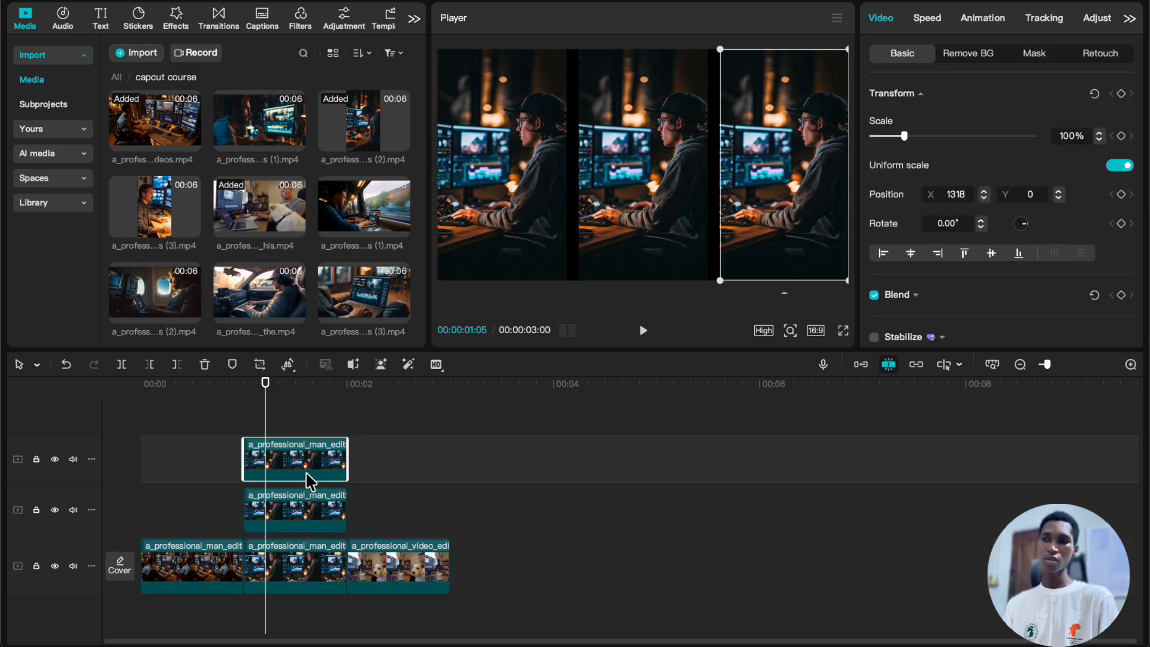
pyautogui.moveTo(301, 414); pyautogui.dragTo(321, 640)
pyautogui.rightClick(302, 515)
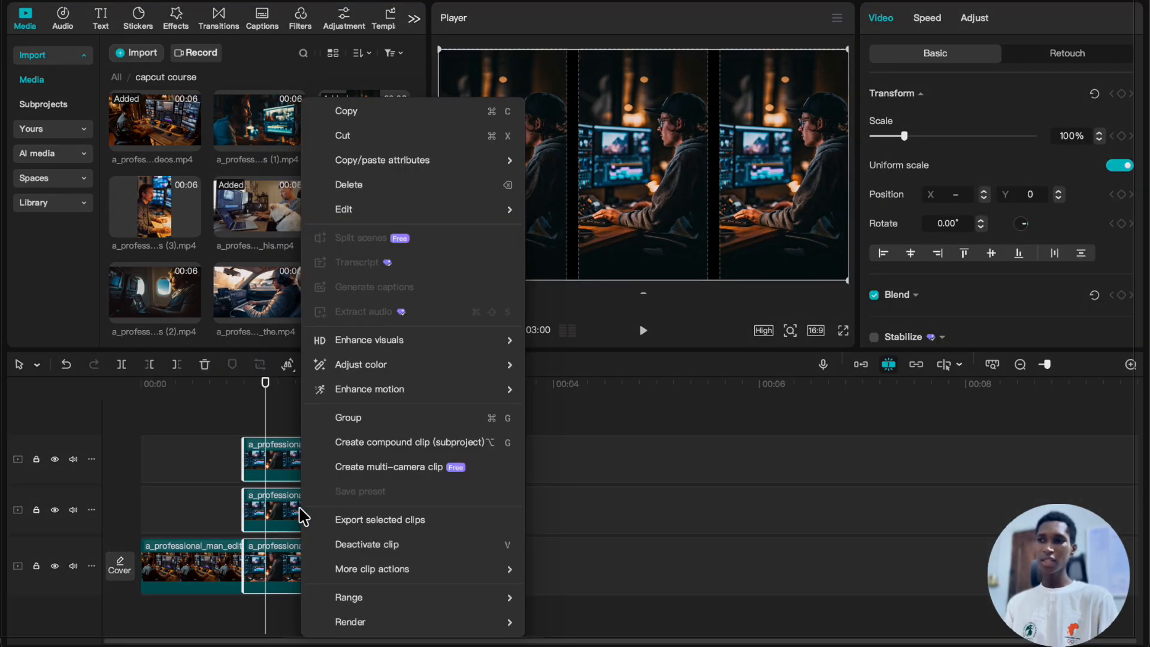
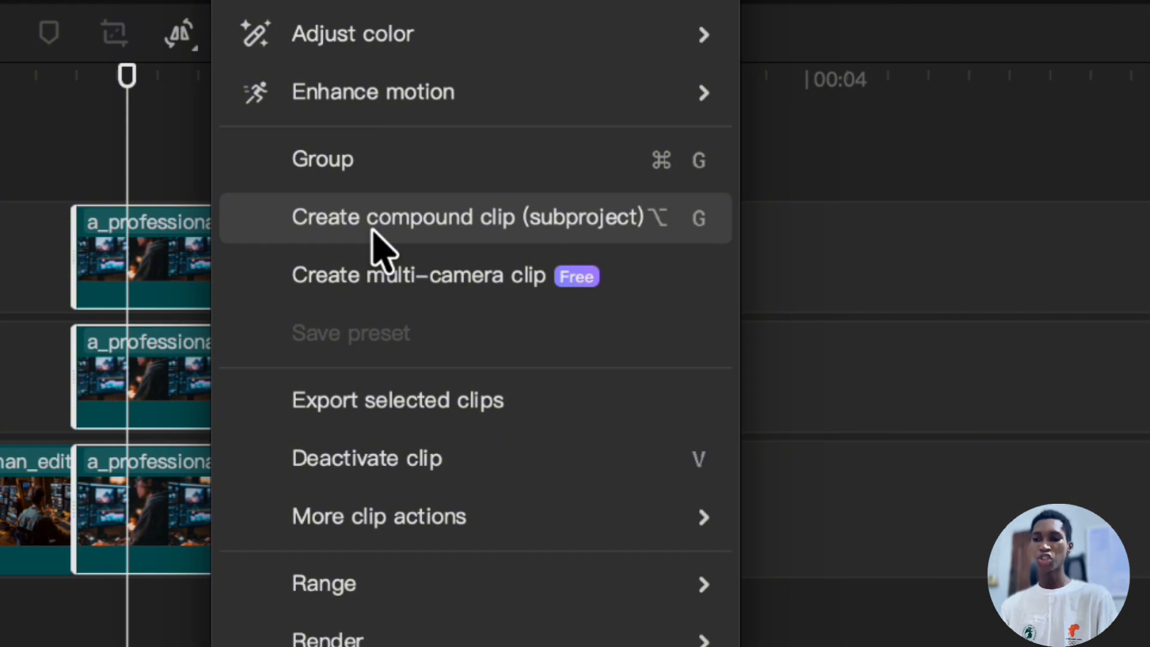
pyautogui.click(376, 240)
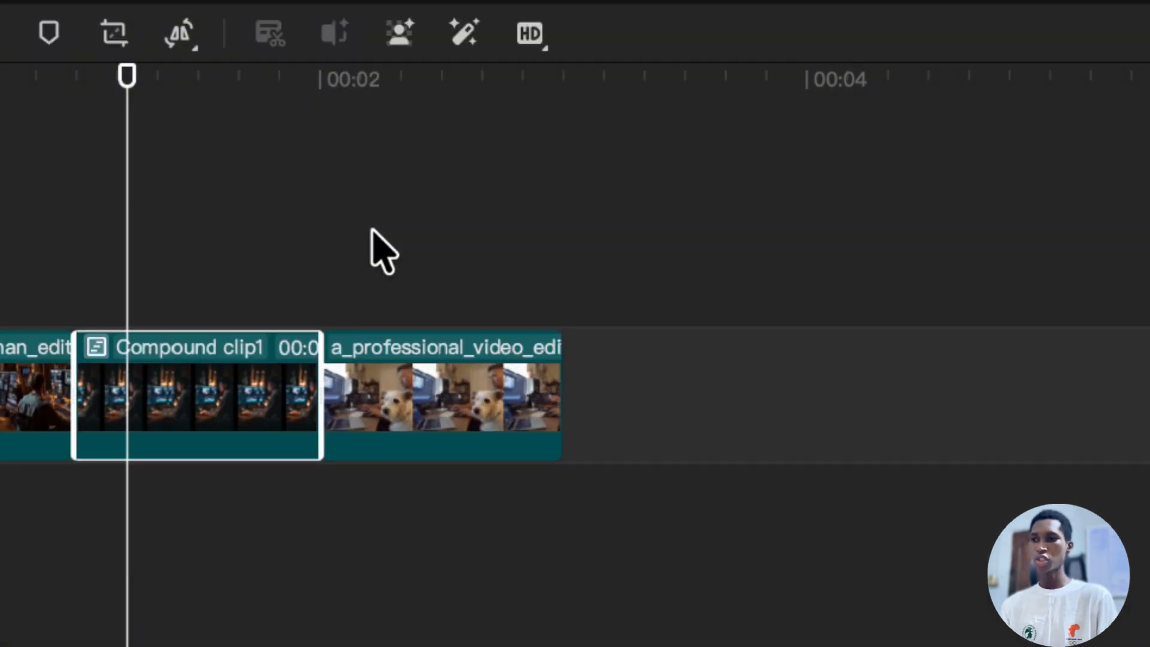
# - Open the compound clip to view its layered clips and return to the main timeline
pyautogui.moveTo(116, 288); pyautogui.dragTo(83, 263)
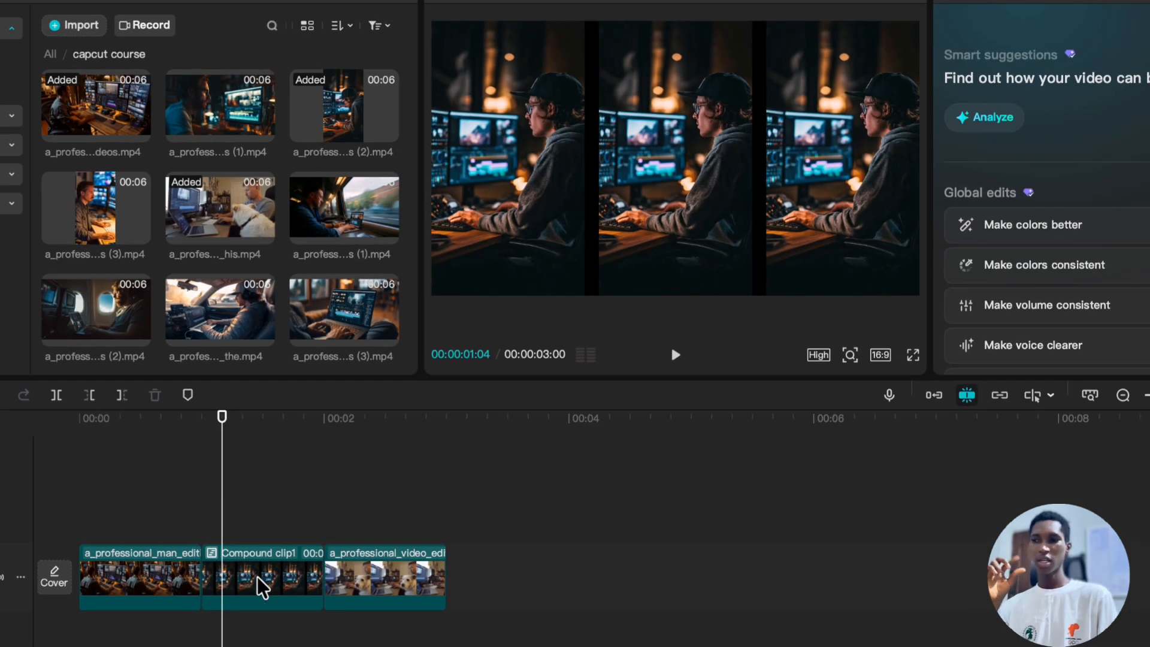
pyautogui.click(261, 585)
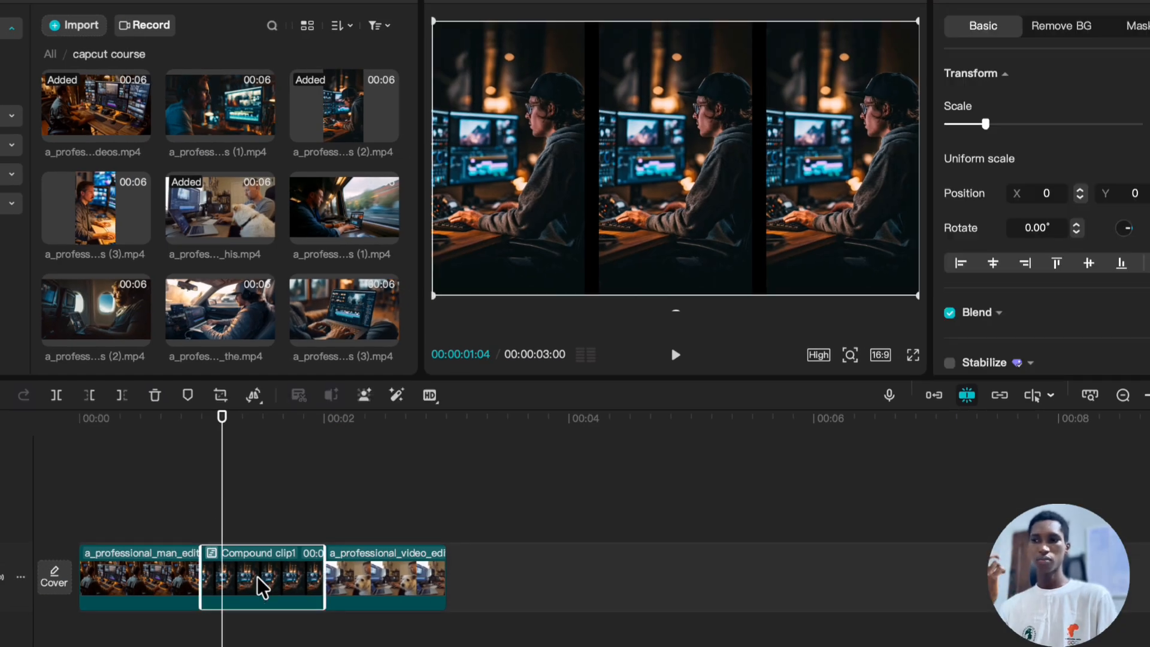
pyautogui.doubleClick(259, 578)
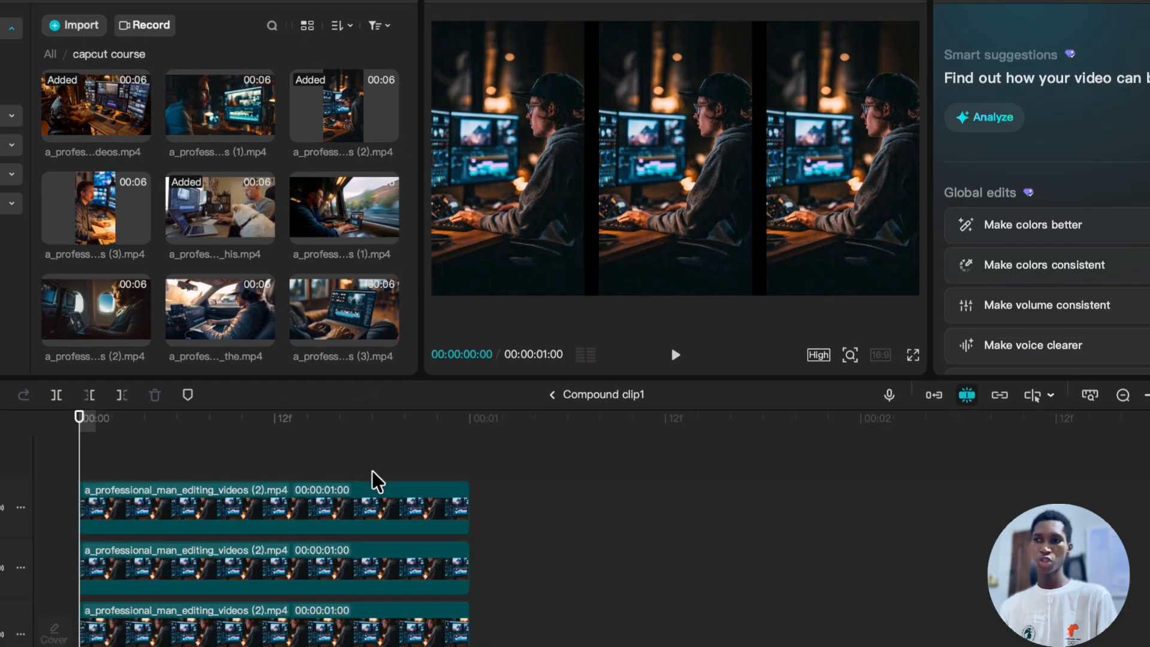
pyautogui.click(551, 395)
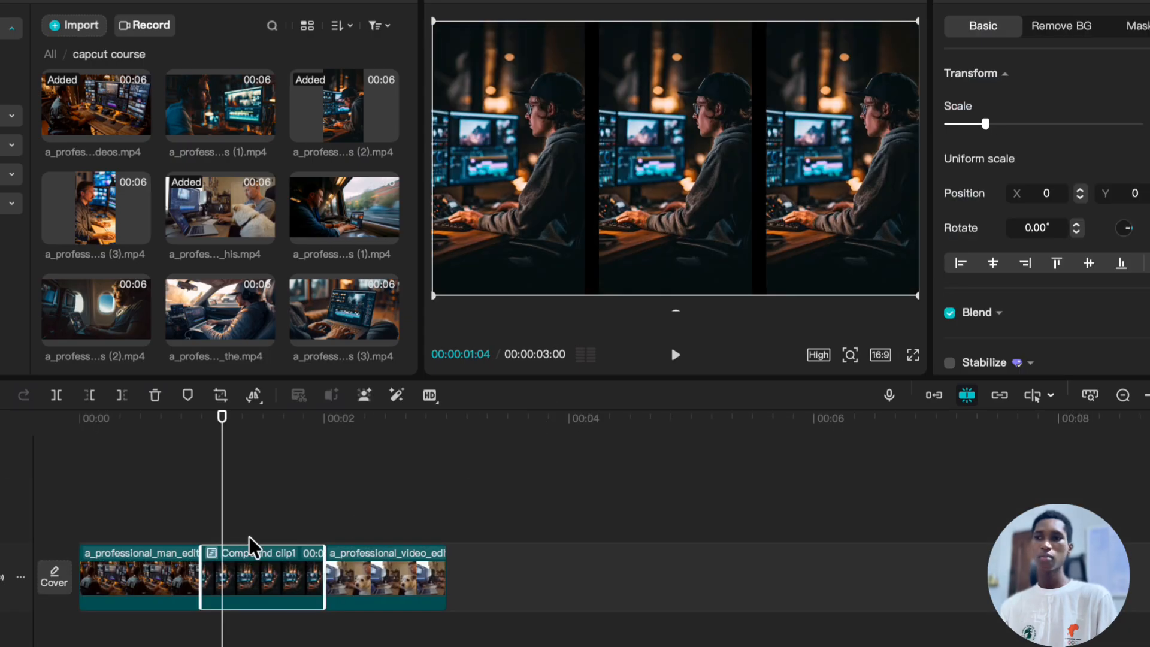
# - Scrub through the compound and dog clips and lengthen the dog clip at the timeline's end to about 00:00:04:07
pyautogui.click(233, 505)
pyautogui.moveTo(187, 485); pyautogui.dragTo(432, 519)
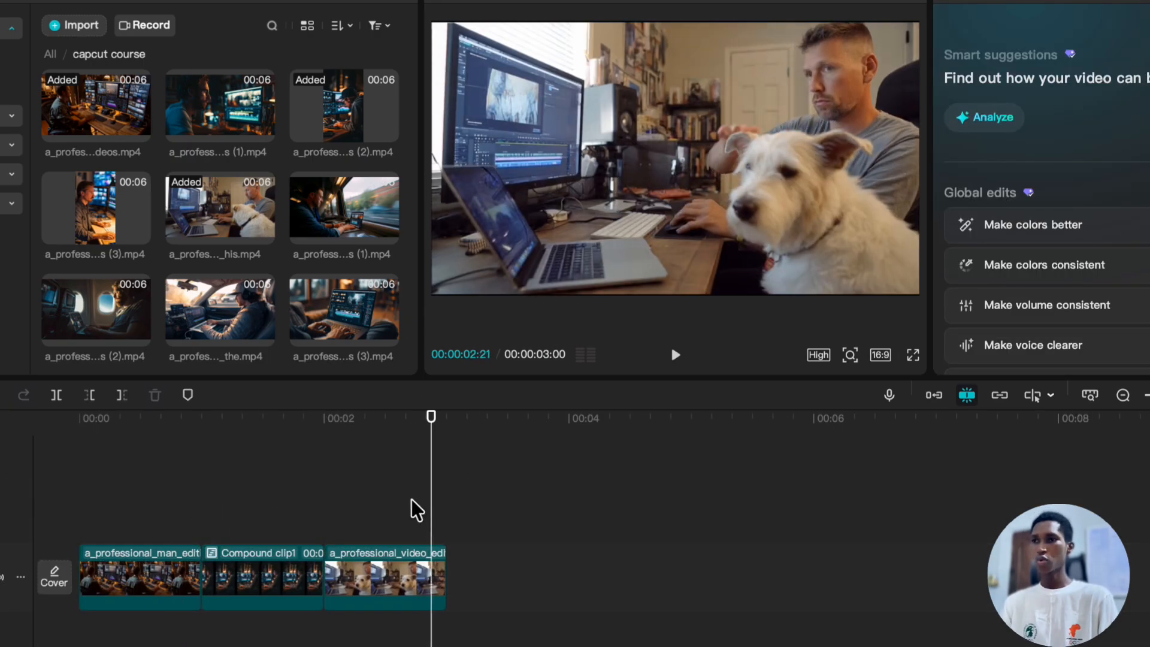
pyautogui.moveTo(339, 481); pyautogui.dragTo(427, 496)
pyautogui.moveTo(445, 575); pyautogui.dragTo(851, 575)
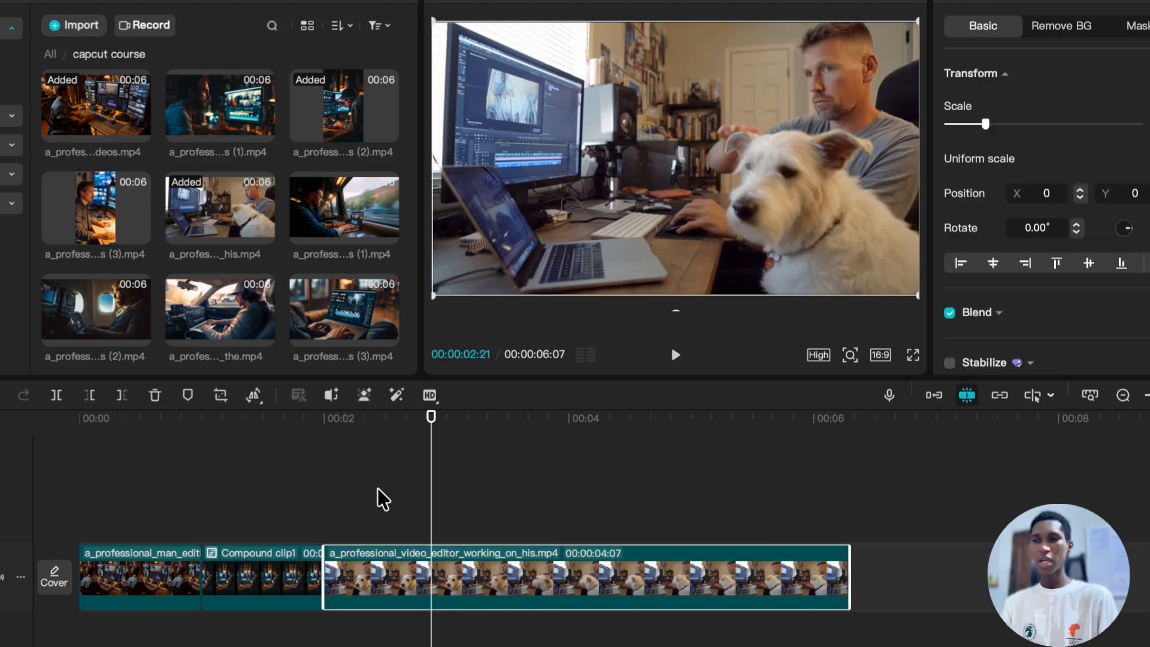
# - Trim away the dog clip's start up to 00:00:02:23 and move the clip back against Compound clip1
pyautogui.moveTo(379, 498); pyautogui.dragTo(440, 541)
pyautogui.press('q')
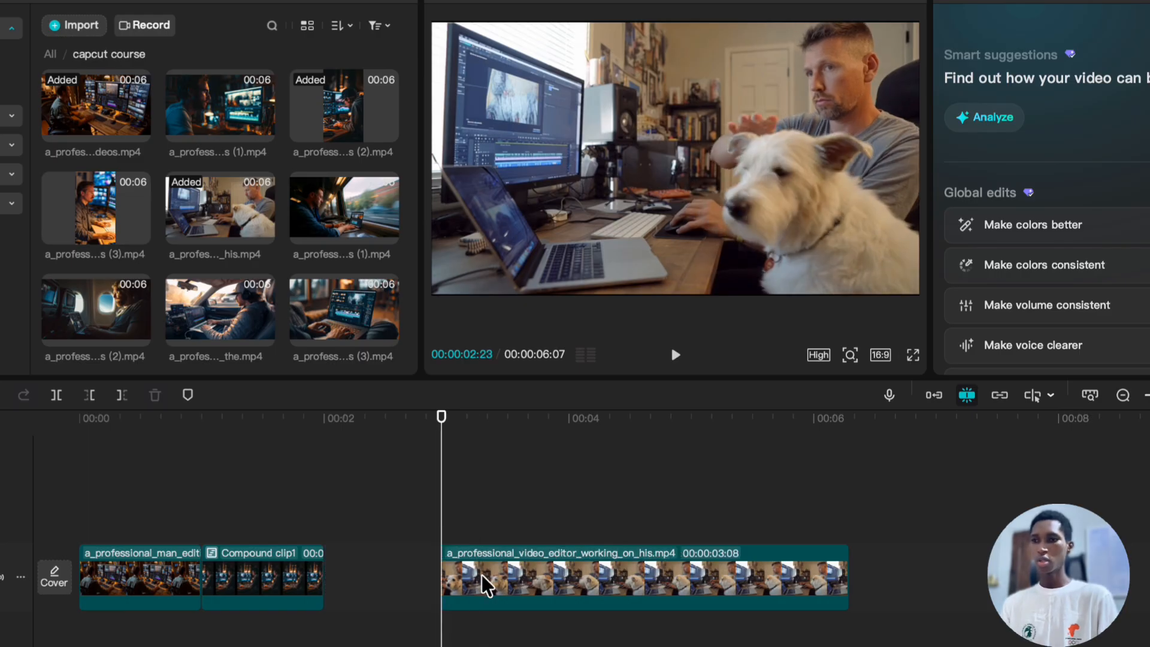
pyautogui.moveTo(485, 584); pyautogui.dragTo(371, 591)
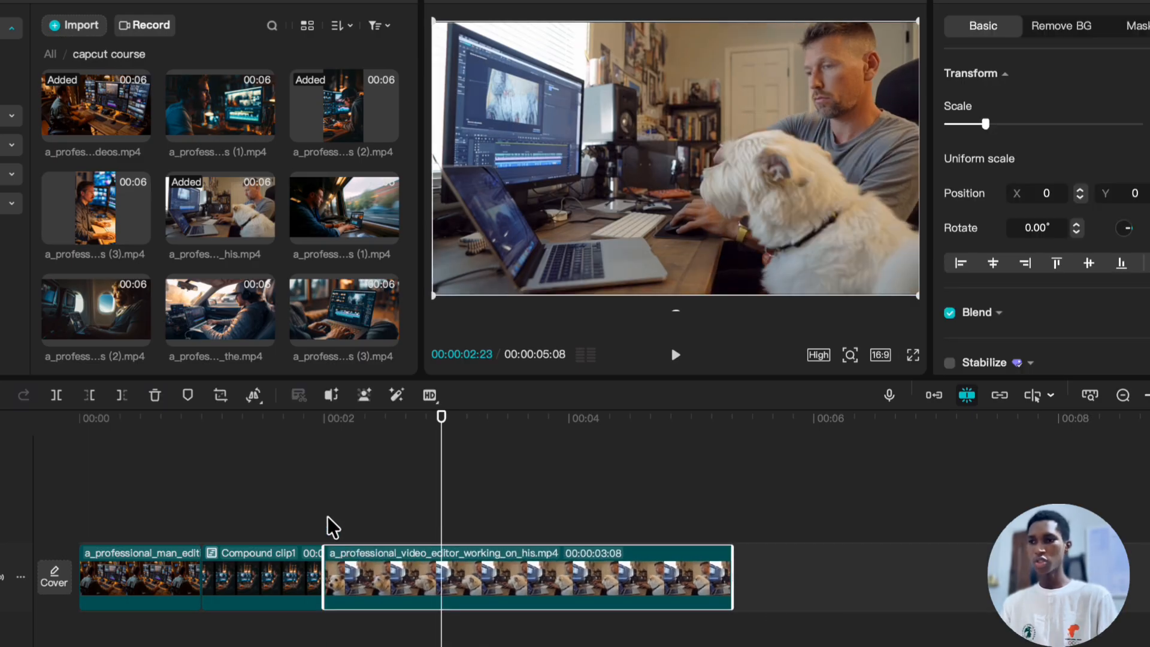
# - Cut the dog clip's end so that it lasts one second directly after Compound clip1
pyautogui.click(314, 503)
pyautogui.press('space')
pyautogui.press('space')
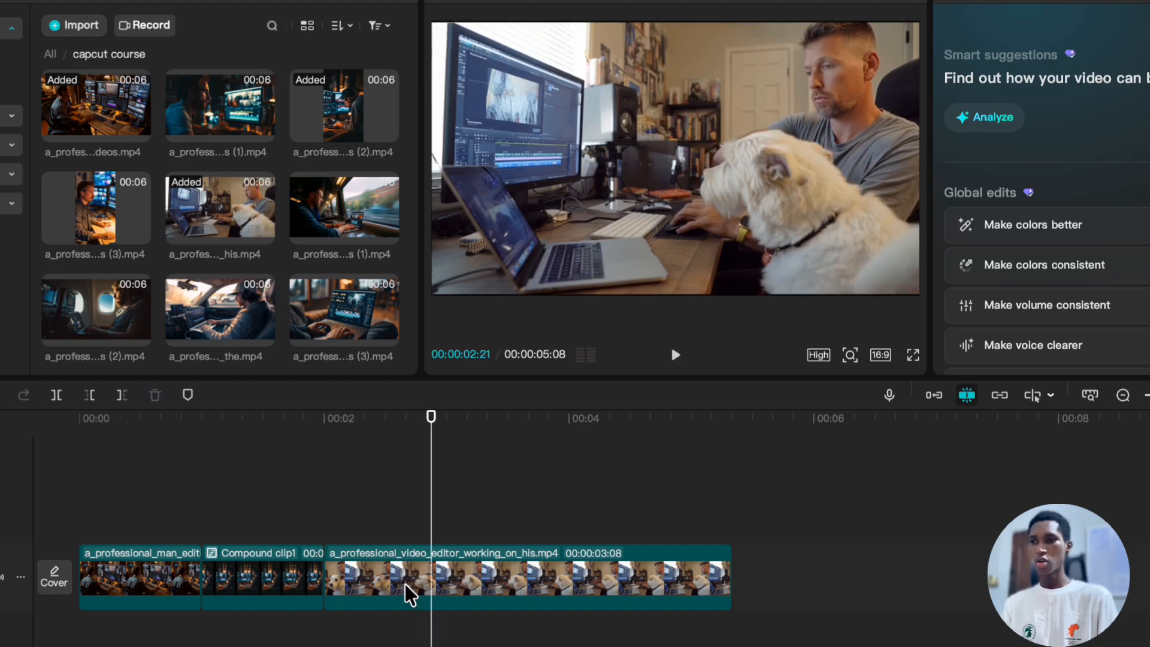
pyautogui.moveTo(405, 595)
pyautogui.mouseDown()
pyautogui.moveTo(291, 542)
pyautogui.moveTo(400, 584)
pyautogui.mouseUp()
pyautogui.click(321, 465)
pyautogui.click(321, 521)
pyautogui.press('w')
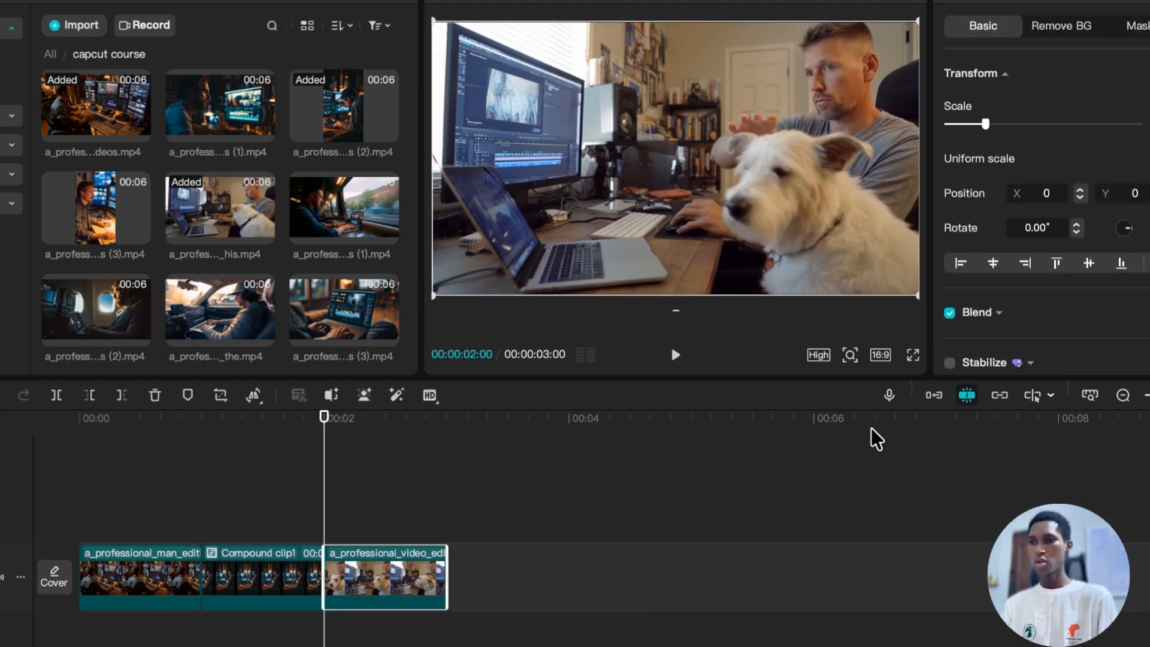
# - Turn on the main track magnet and place a_professional_video_editor_working_on_his (1).mp4 on a track directly above the dog clip
pyautogui.click(933, 397)
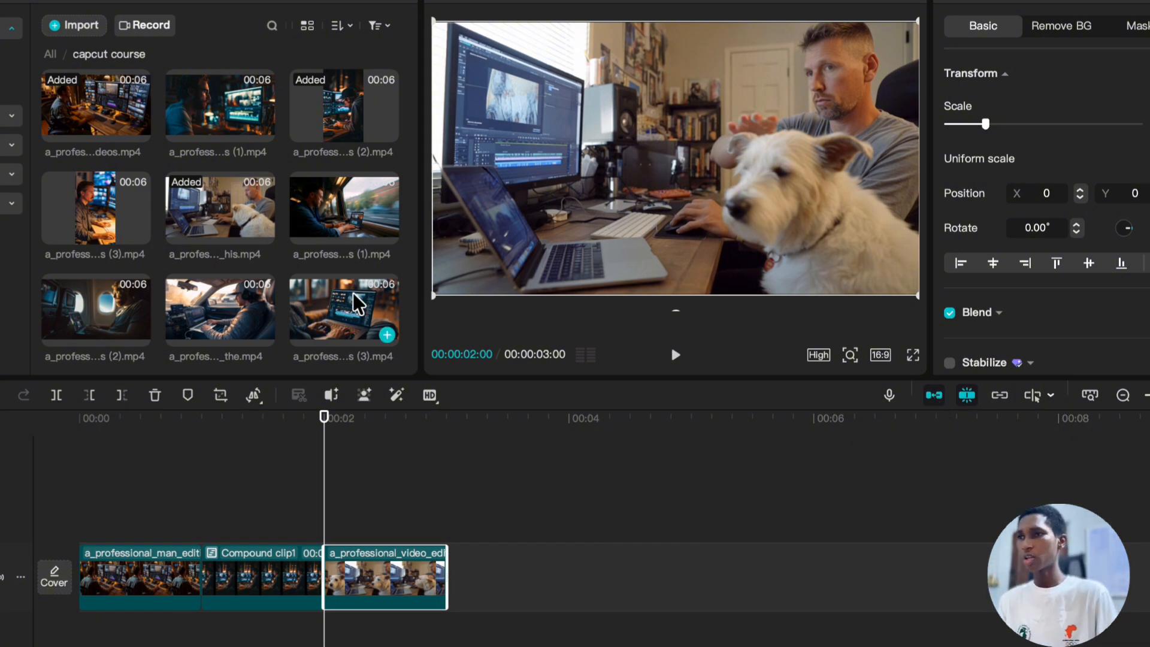
pyautogui.press('Down')
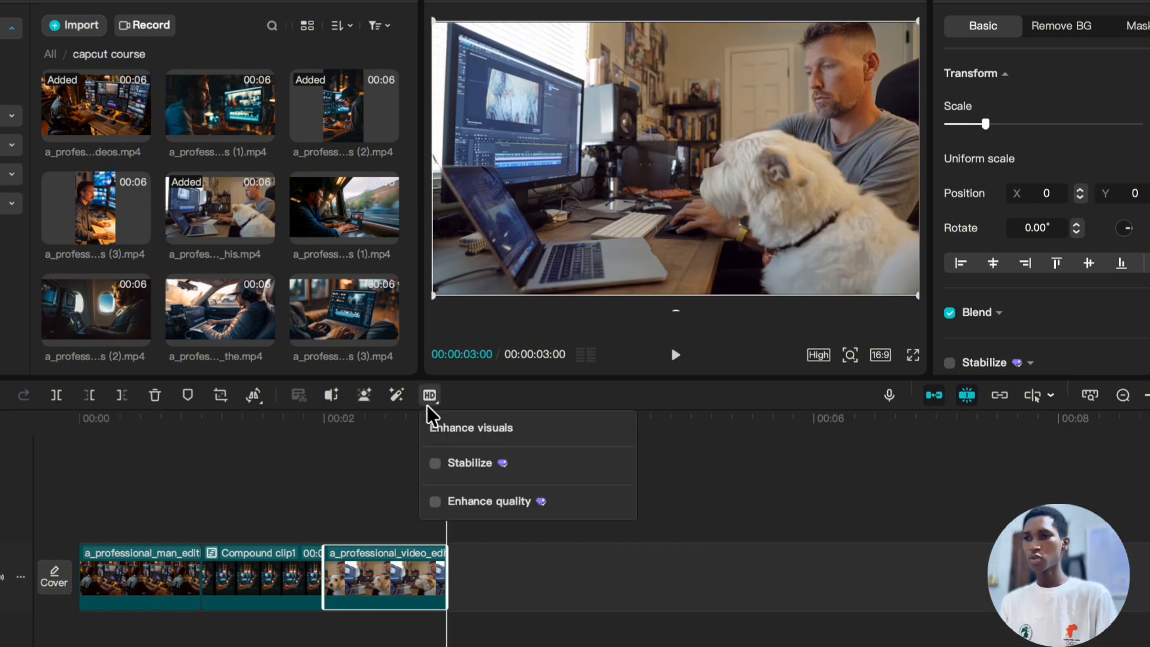
pyautogui.moveTo(388, 228); pyautogui.dragTo(417, 542)
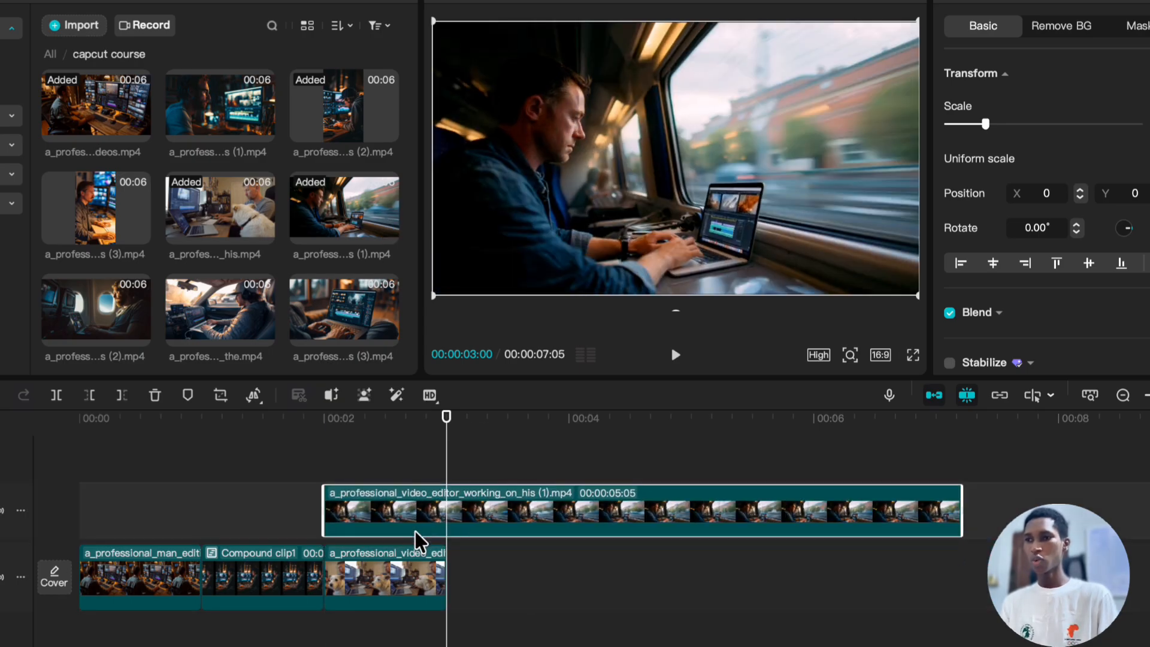
# - Trim the train clip to the dog clip's one-second length and move it to the end of the main track
pyautogui.press('Down')
pyautogui.press('Up')
pyautogui.press('w')
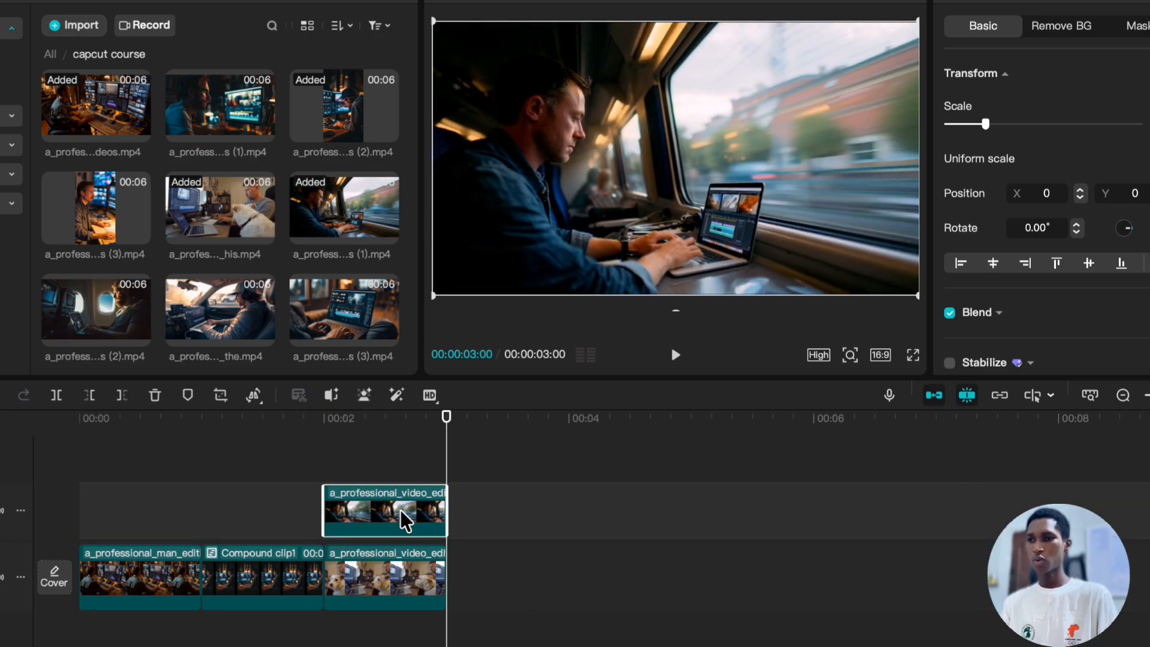
pyautogui.moveTo(402, 519); pyautogui.dragTo(520, 581)
pyautogui.press('Down')
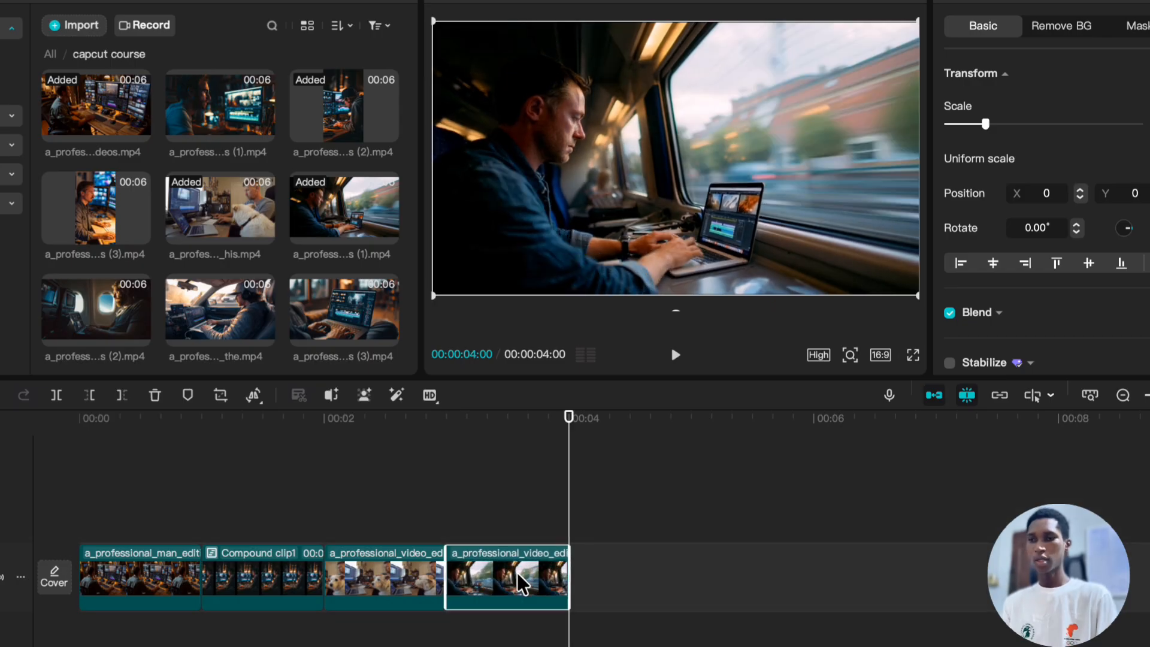
# - Add a_professional_video_editor_working_on_his (2).mp4, trim it to one second above the train clip, and place it last on the main track
pyautogui.scroll(-1, 174, 303)
pyautogui.click(139, 294)
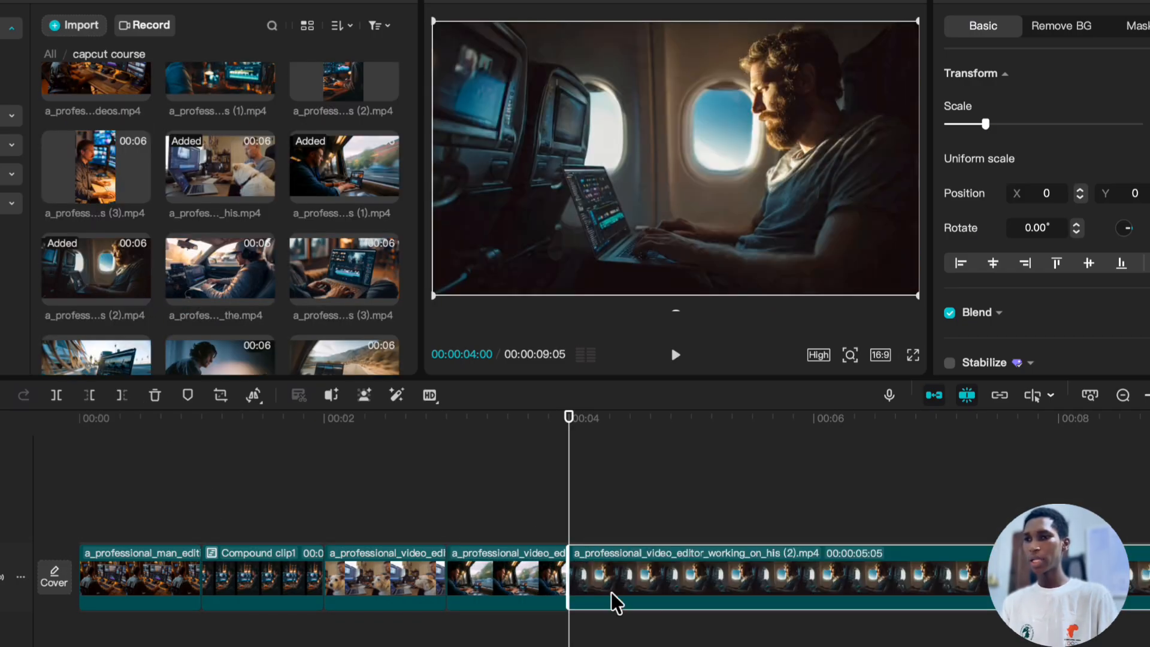
pyautogui.moveTo(616, 603); pyautogui.dragTo(529, 549)
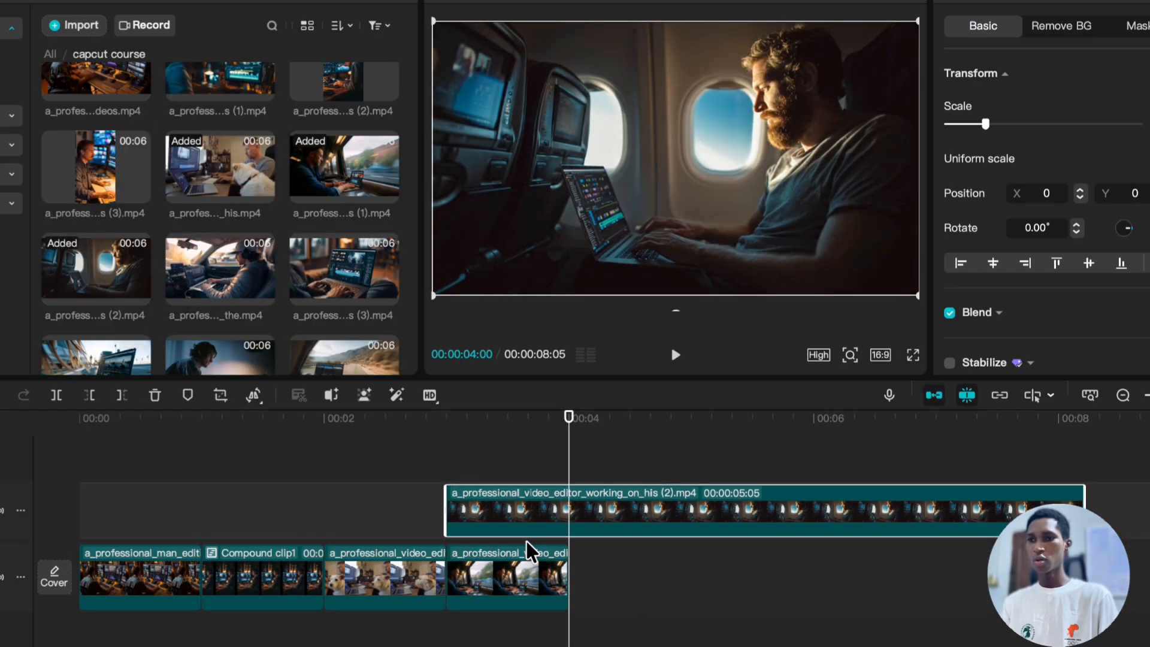
pyautogui.press('w')
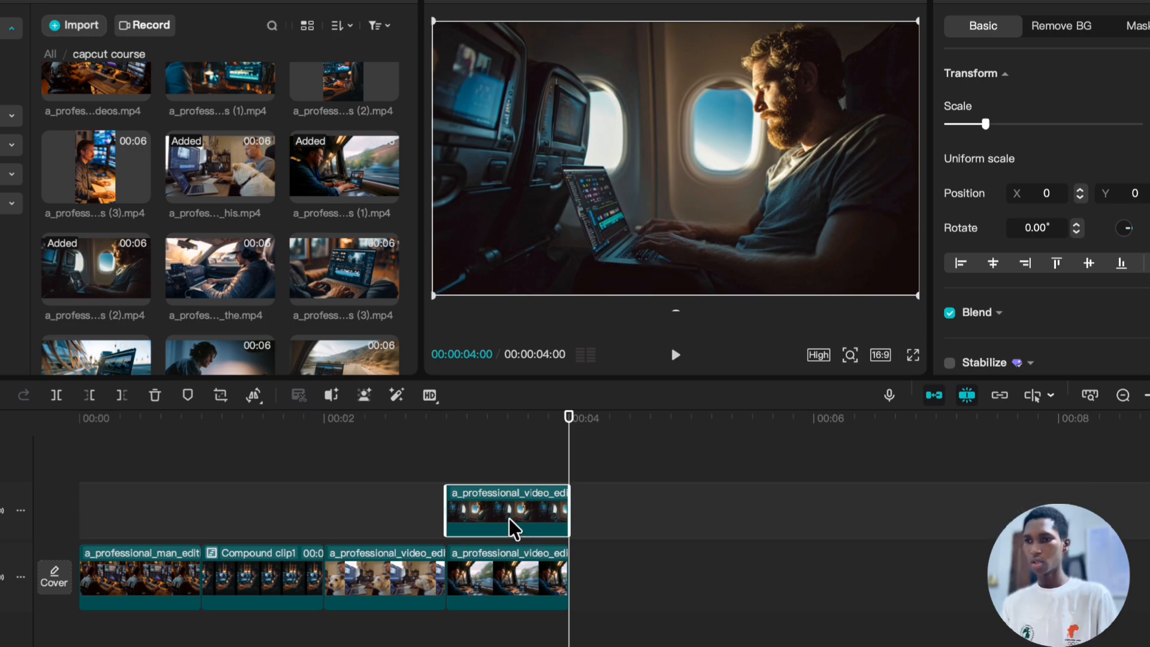
pyautogui.moveTo(513, 527); pyautogui.dragTo(636, 590)
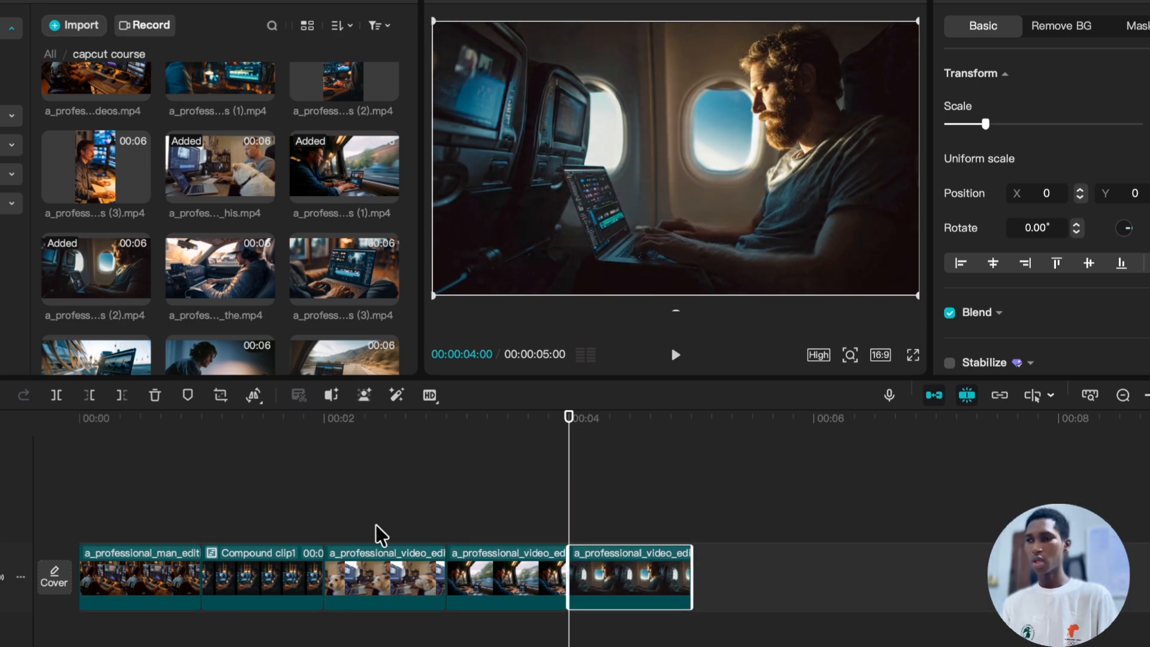
# - Add a_professional_video_editor_running_on_the.mp4, trim it to one second above the airplane clip, and place it last on the main track
pyautogui.press('Down')
pyautogui.click(263, 293)
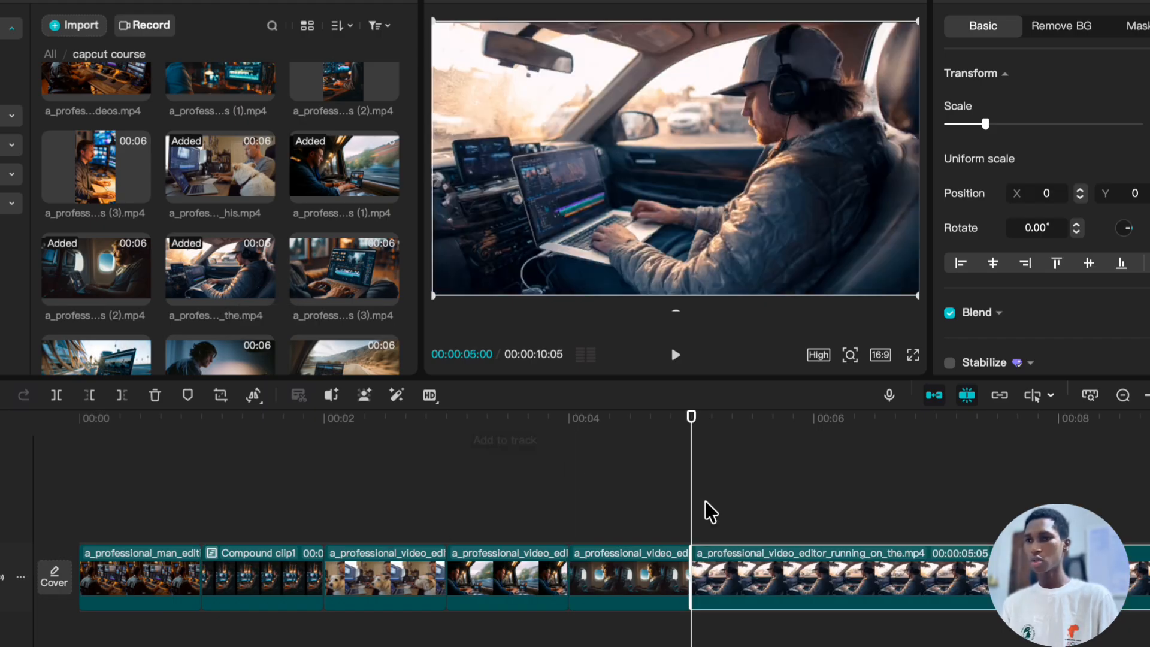
pyautogui.moveTo(756, 580); pyautogui.dragTo(637, 524)
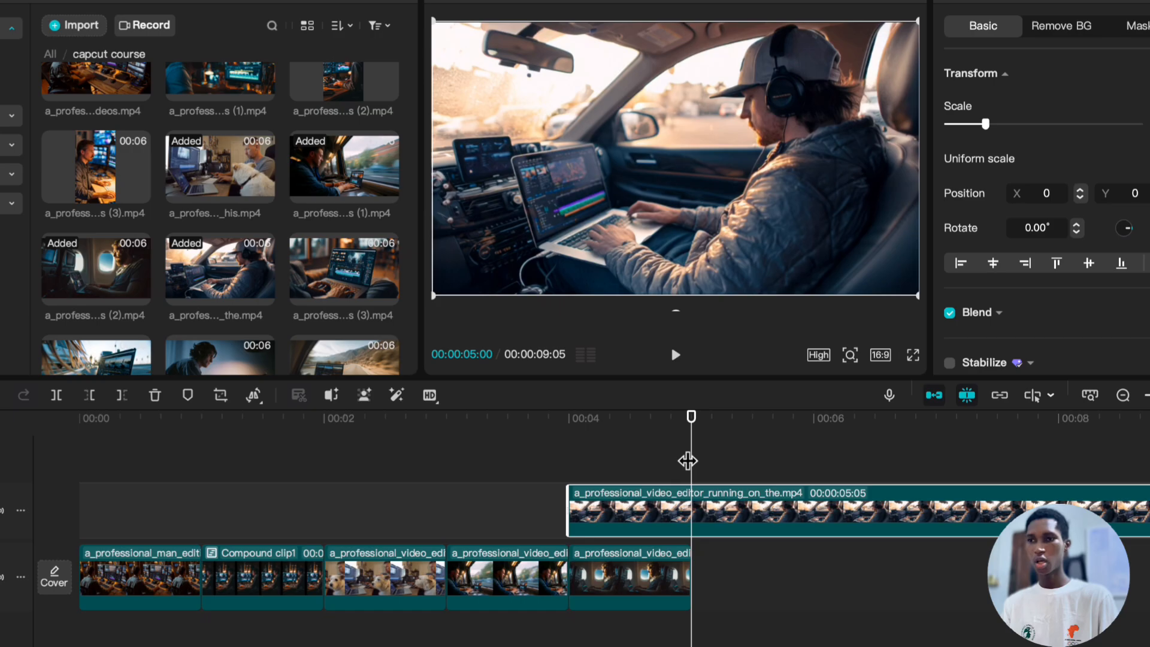
pyautogui.moveTo(690, 457)
pyautogui.mouseDown()
pyautogui.moveTo(1070, 453)
pyautogui.moveTo(609, 453)
pyautogui.moveTo(752, 455)
pyautogui.moveTo(690, 467)
pyautogui.mouseUp()
pyautogui.press('w')
pyautogui.moveTo(628, 530); pyautogui.dragTo(759, 597)
# - Play the assembled sequence from its beginning to check the one-second clips
pyautogui.scroll(2, 739, 591)
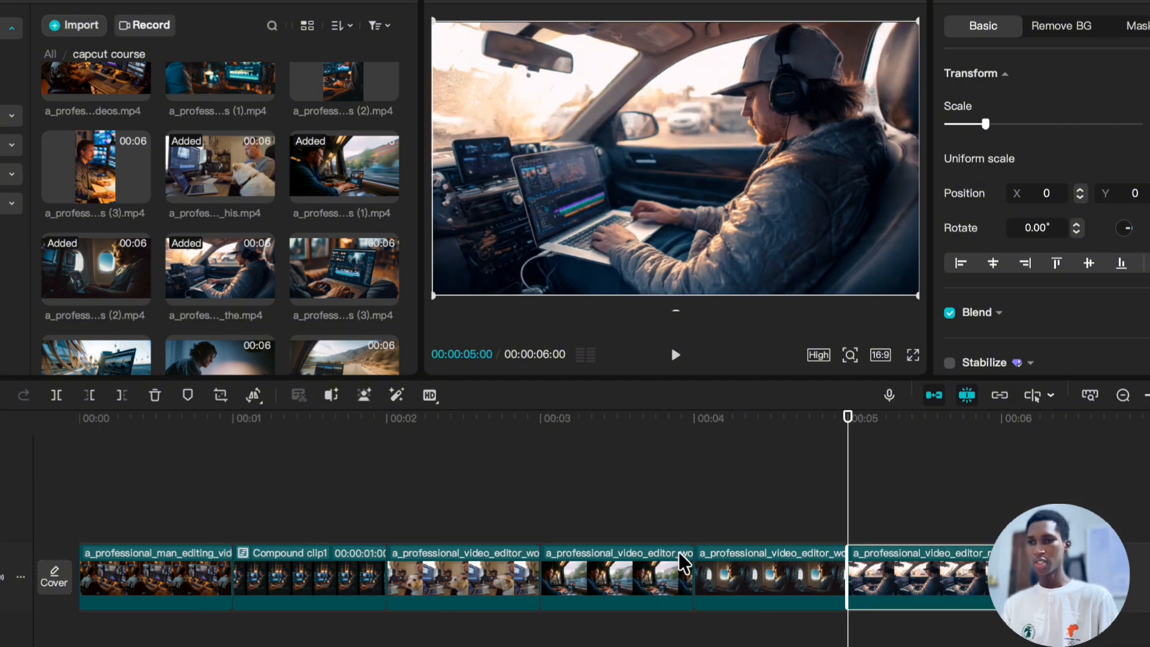
pyautogui.scroll(-5, 707, 575)
pyautogui.click(15, 522)
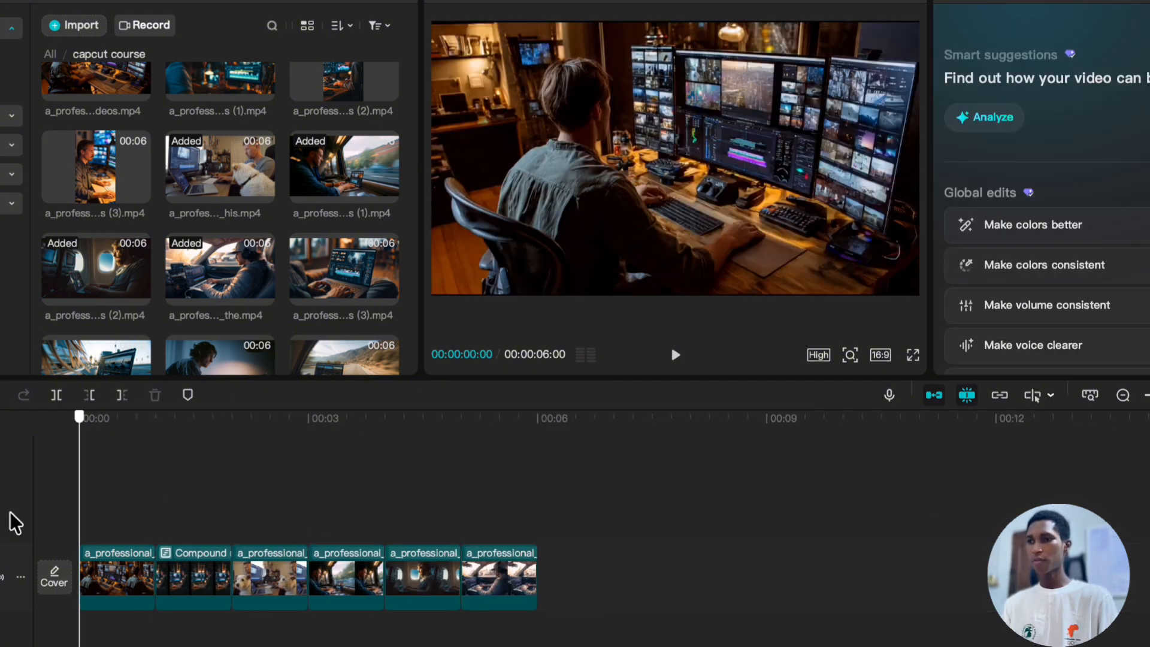
pyautogui.press('space')
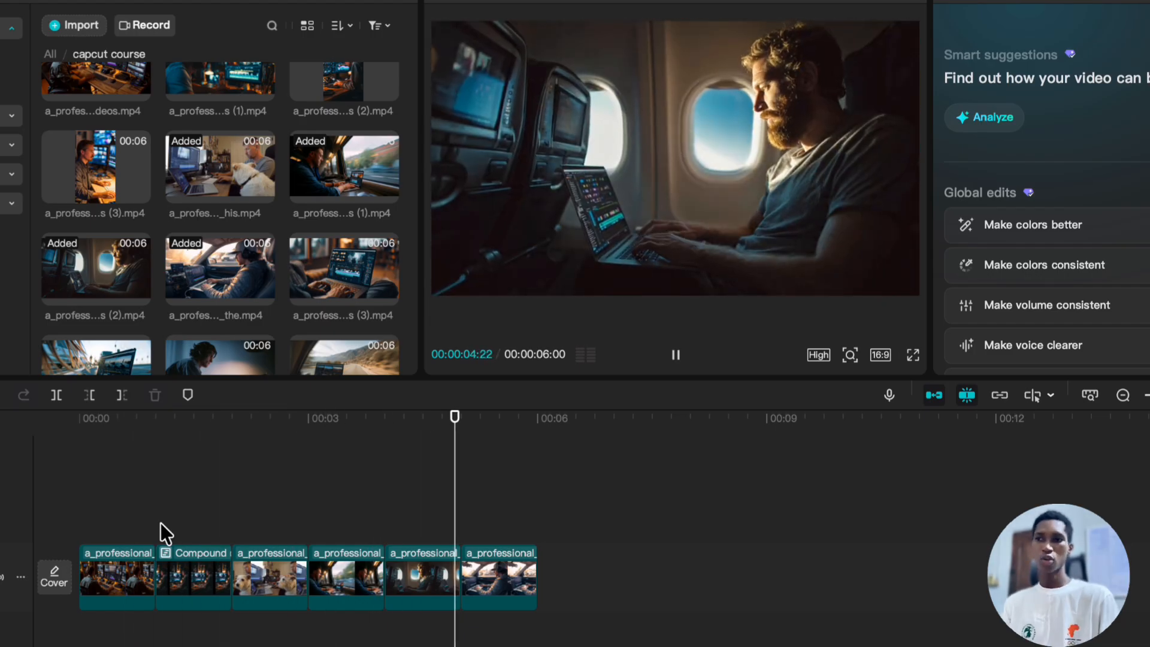
pyautogui.press('space')
# - Add a_professional_video_editor_working_on_his (3).mp4, trim it to one second above the car clip, and place it last on the main track
pyautogui.moveTo(333, 276)
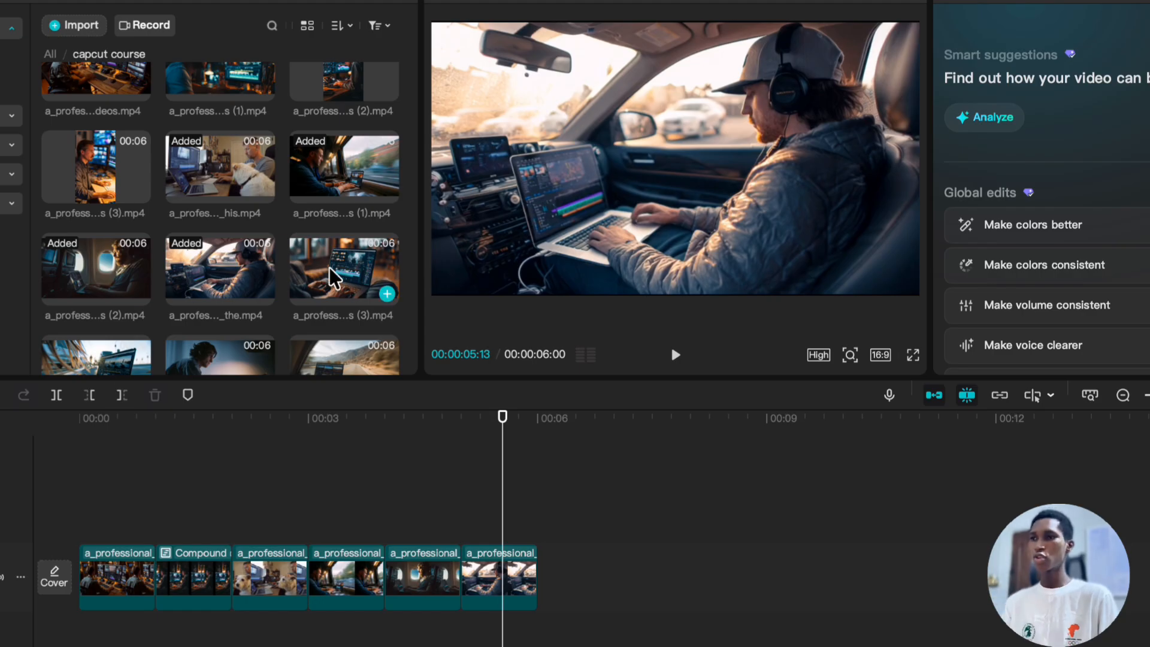
pyautogui.click(385, 294)
pyautogui.click(554, 491)
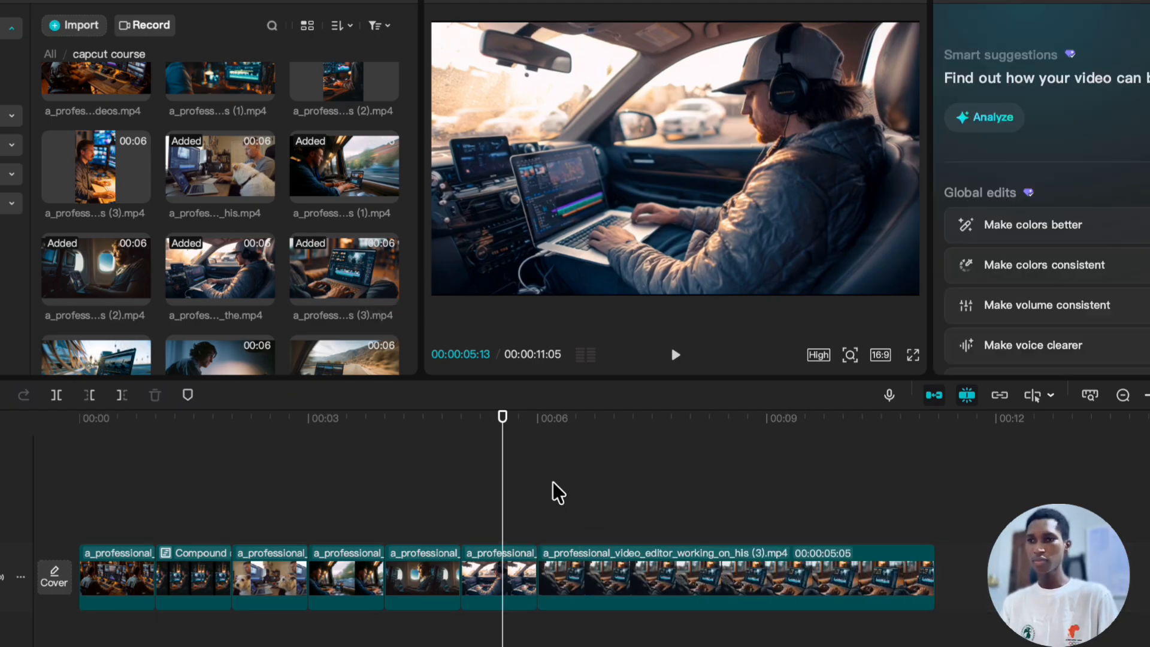
pyautogui.click(579, 499)
pyautogui.moveTo(582, 499); pyautogui.dragTo(618, 496)
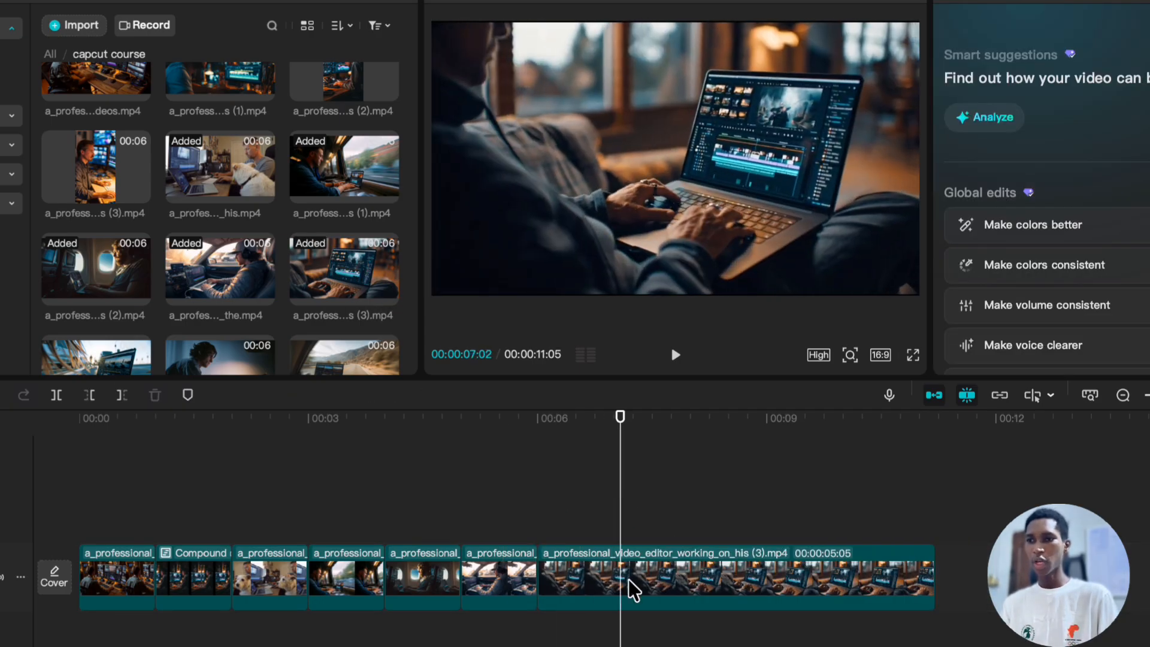
pyautogui.moveTo(628, 585); pyautogui.dragTo(551, 513)
pyautogui.click(553, 454)
pyautogui.moveTo(553, 456); pyautogui.dragTo(538, 474)
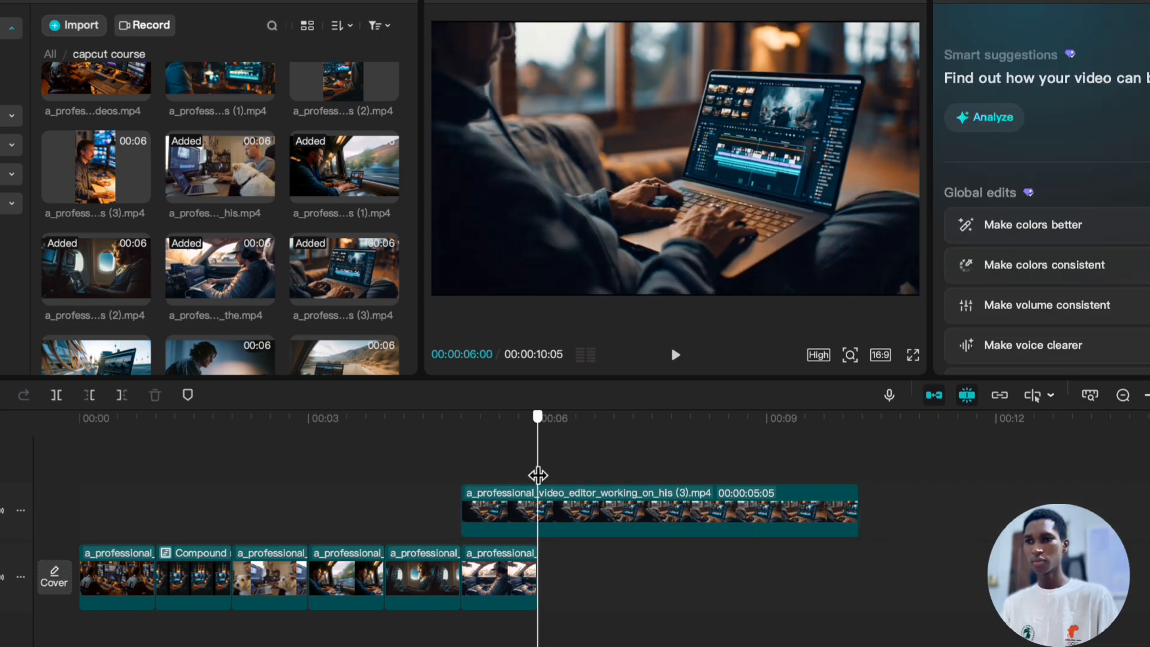
pyautogui.moveTo(552, 515); pyautogui.dragTo(567, 593)
pyautogui.scroll(-3, 198, 207)
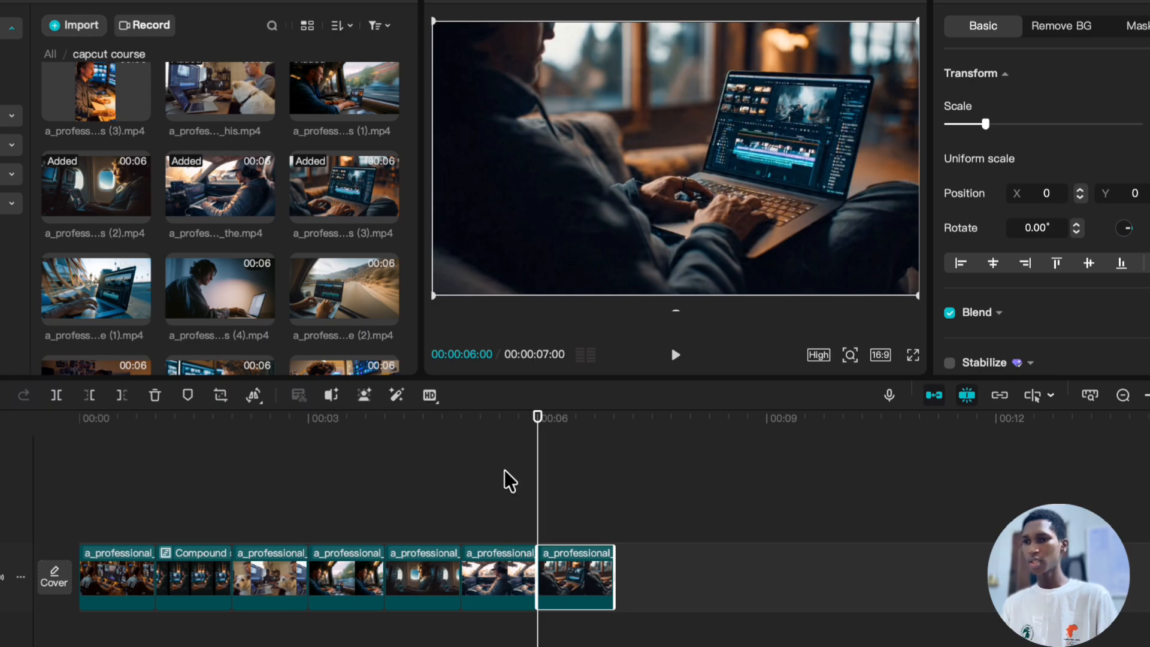
# - Move the last clip, working_on_his (3), between Compound clip1 and the dog clip, and scrub through the reordered sequence
pyautogui.moveTo(506, 480); pyautogui.dragTo(569, 481)
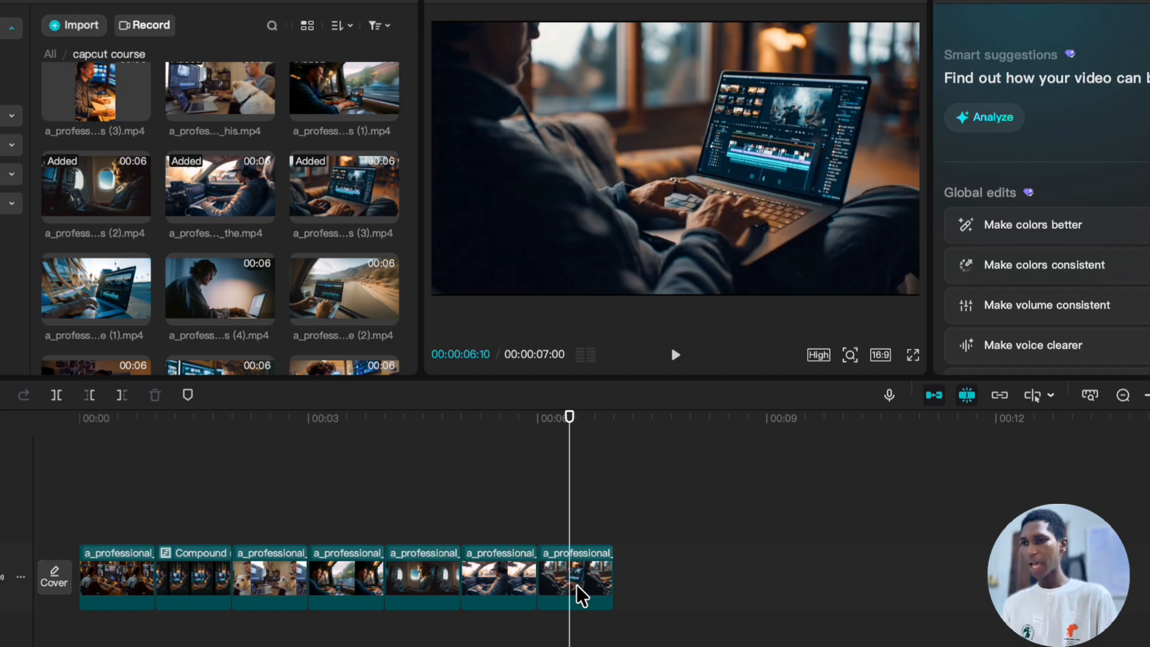
pyautogui.moveTo(580, 596); pyautogui.dragTo(269, 587)
pyautogui.click(187, 509)
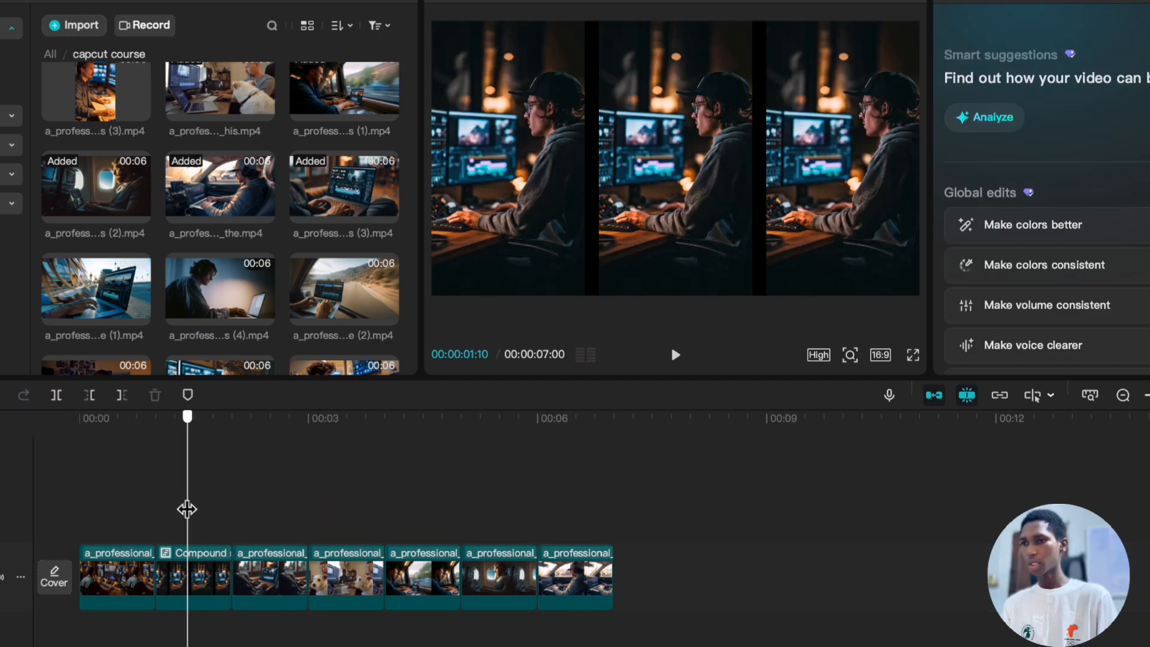
pyautogui.moveTo(186, 509); pyautogui.dragTo(566, 526)
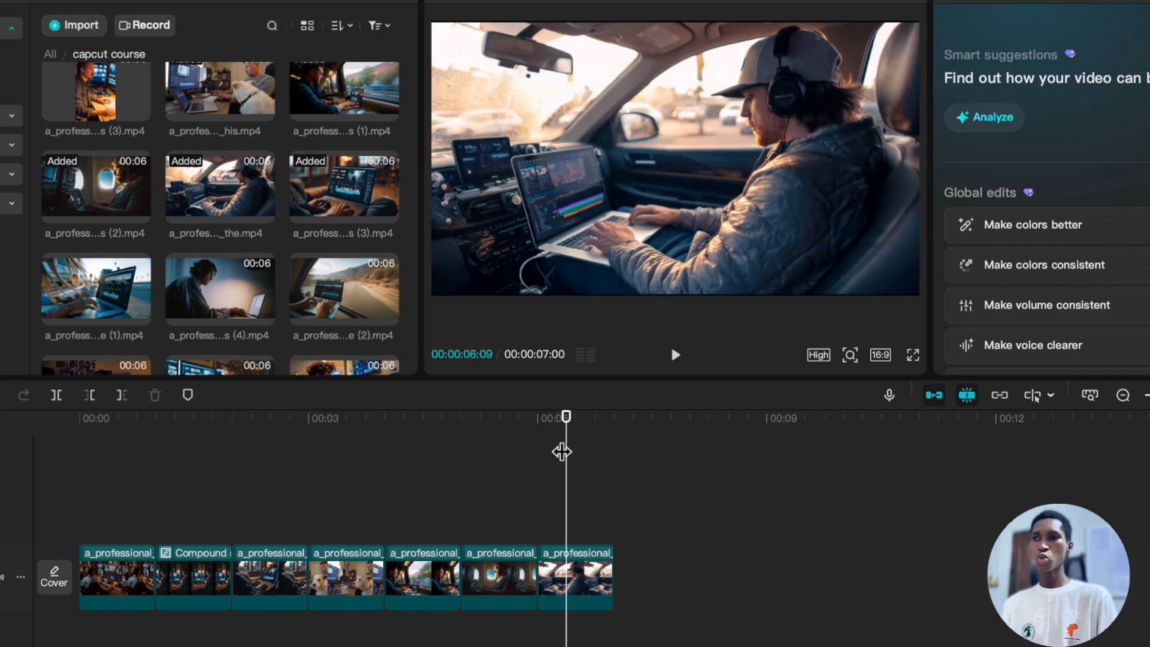
# - Add a_professional_video_editor_running_on_the (1).mp4 at 00:00:07:00, trim it to one second above the car clip, and place it last on the main track
pyautogui.click(611, 482)
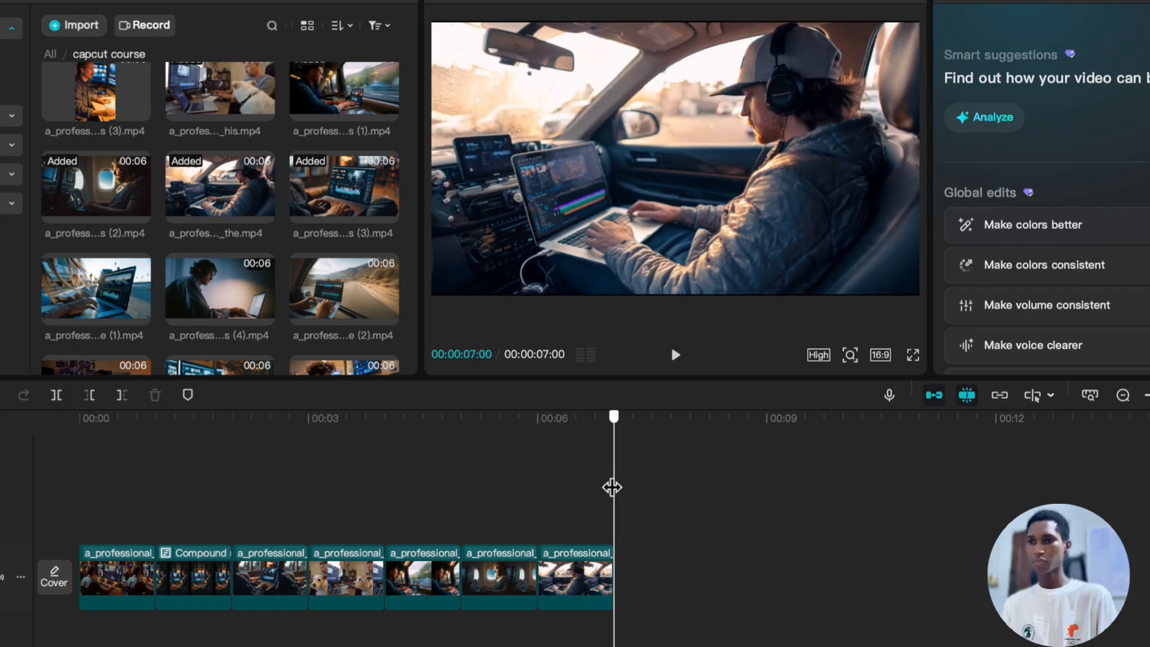
pyautogui.click(142, 314)
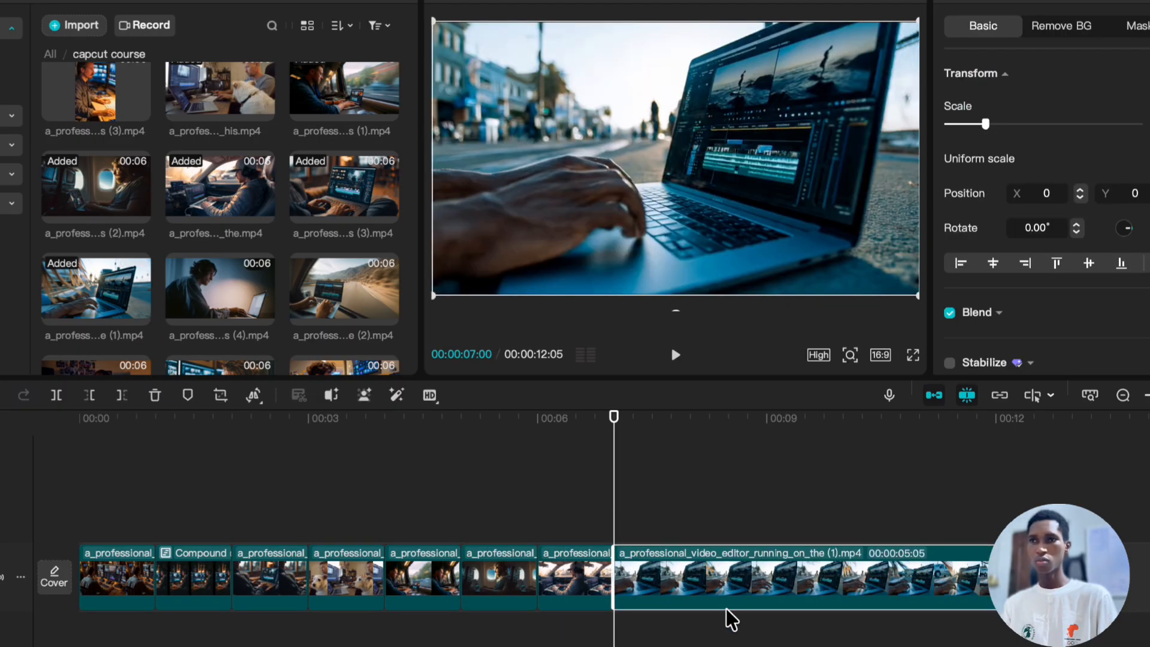
pyautogui.moveTo(722, 603); pyautogui.dragTo(571, 528)
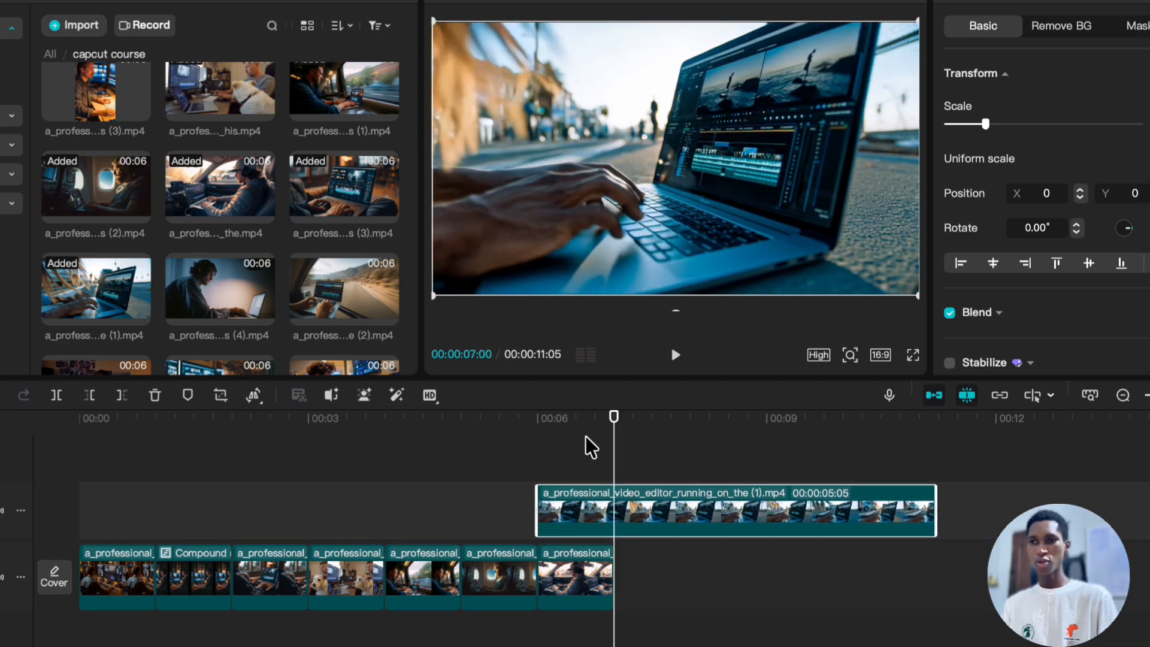
pyautogui.click(587, 444)
pyautogui.click(641, 506)
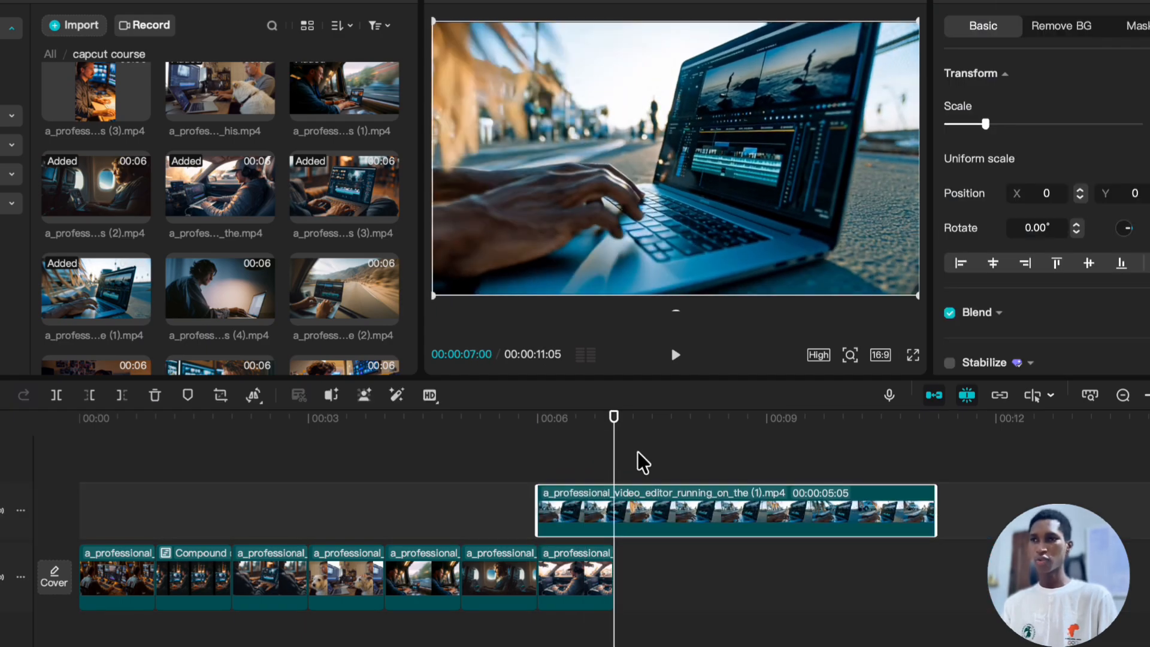
pyautogui.press('w')
pyautogui.moveTo(572, 515); pyautogui.dragTo(647, 584)
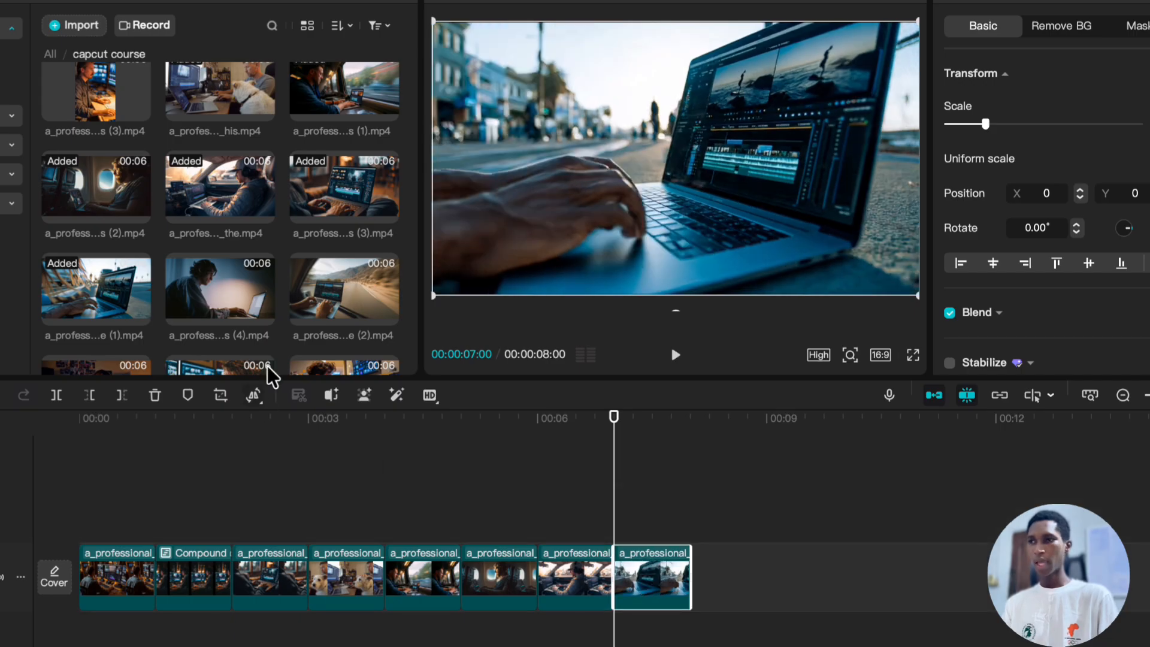
pyautogui.click(224, 293)
pyautogui.click(335, 284)
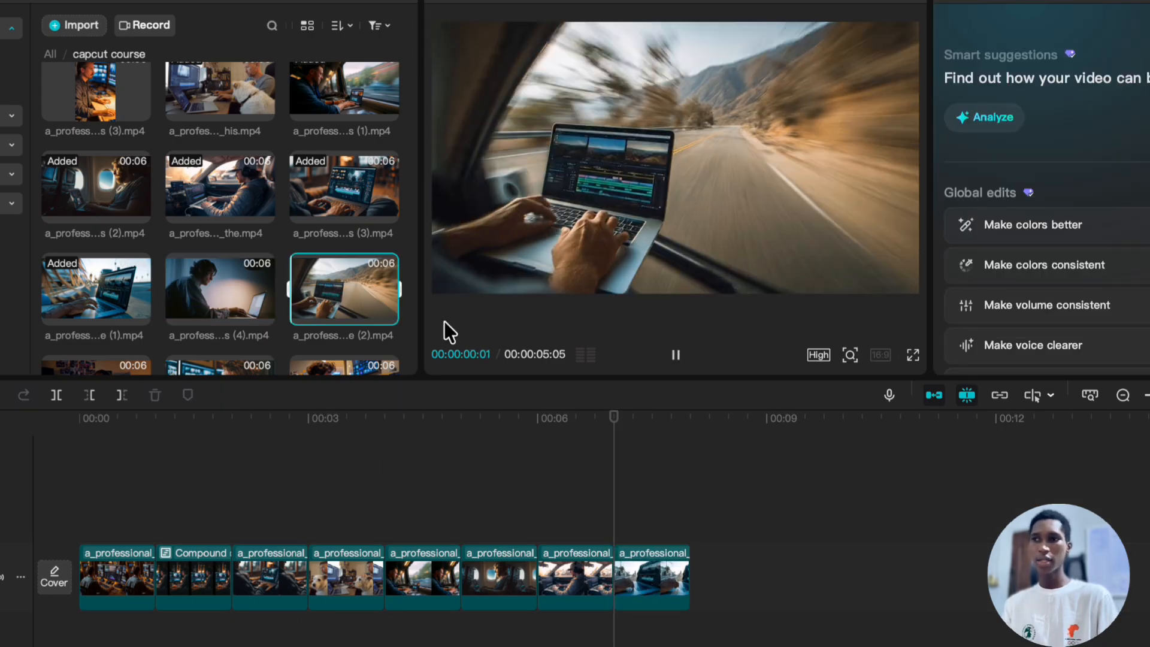
pyautogui.click(387, 313)
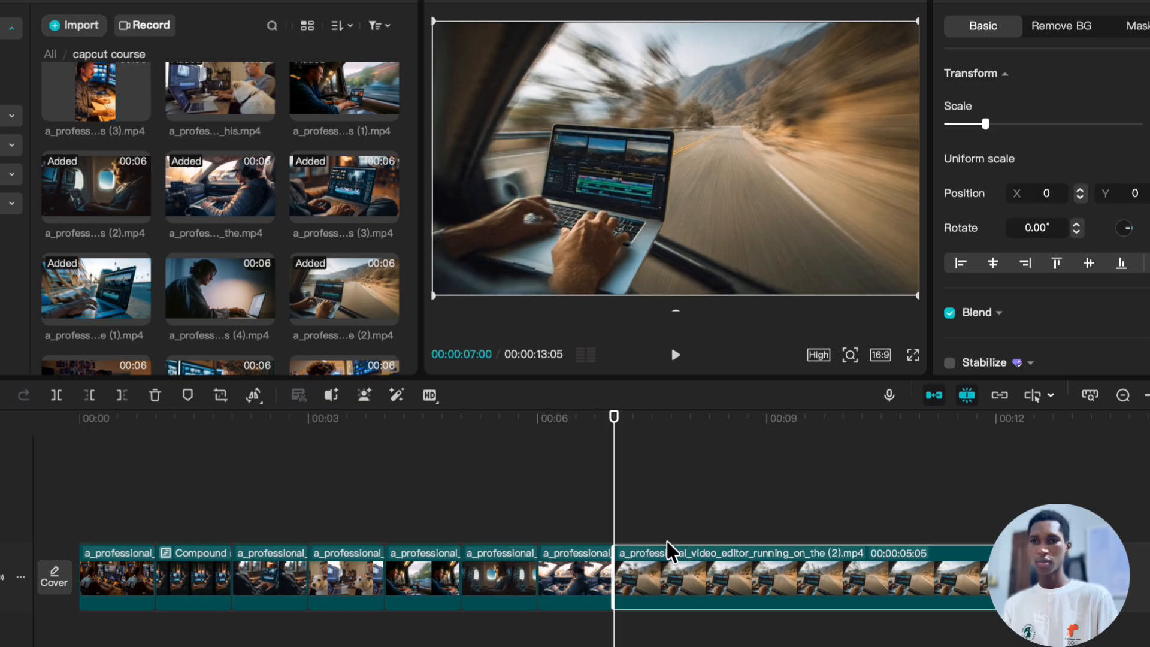
pyautogui.hotkey('ctrl', 'z')
# - Add a_professional_video_editor_running_on_the (2).mp4 at 00:00:08:00, trim it to one second above the last clip, and place it last on the main track
pyautogui.click(700, 486)
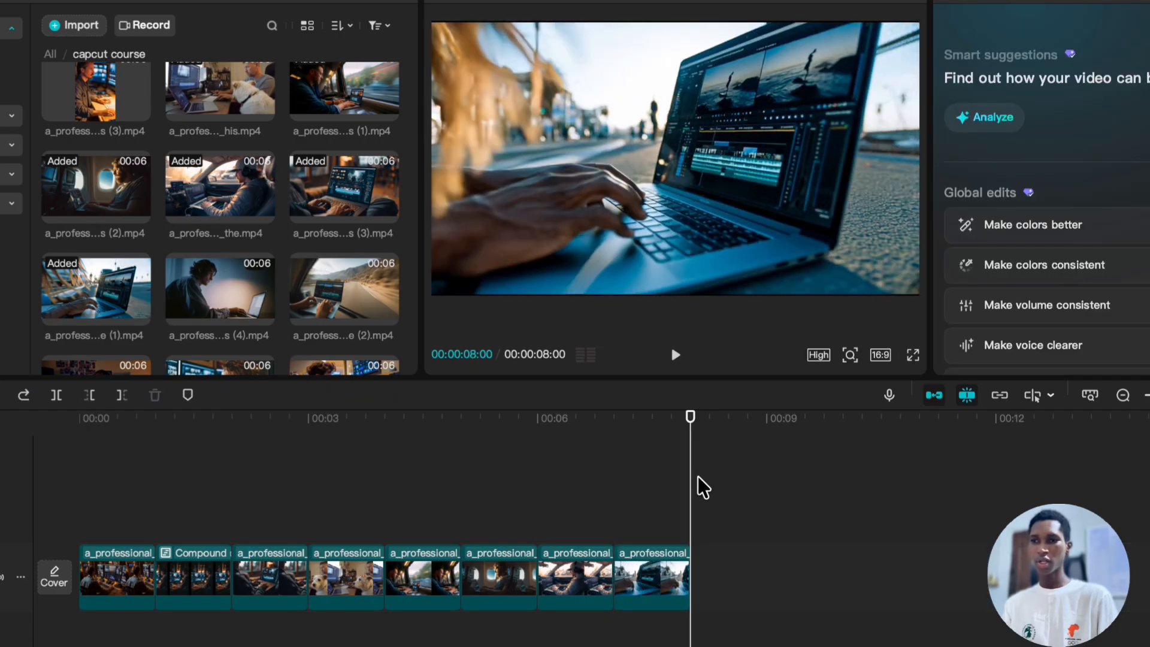
pyautogui.click(604, 505)
pyautogui.click(689, 501)
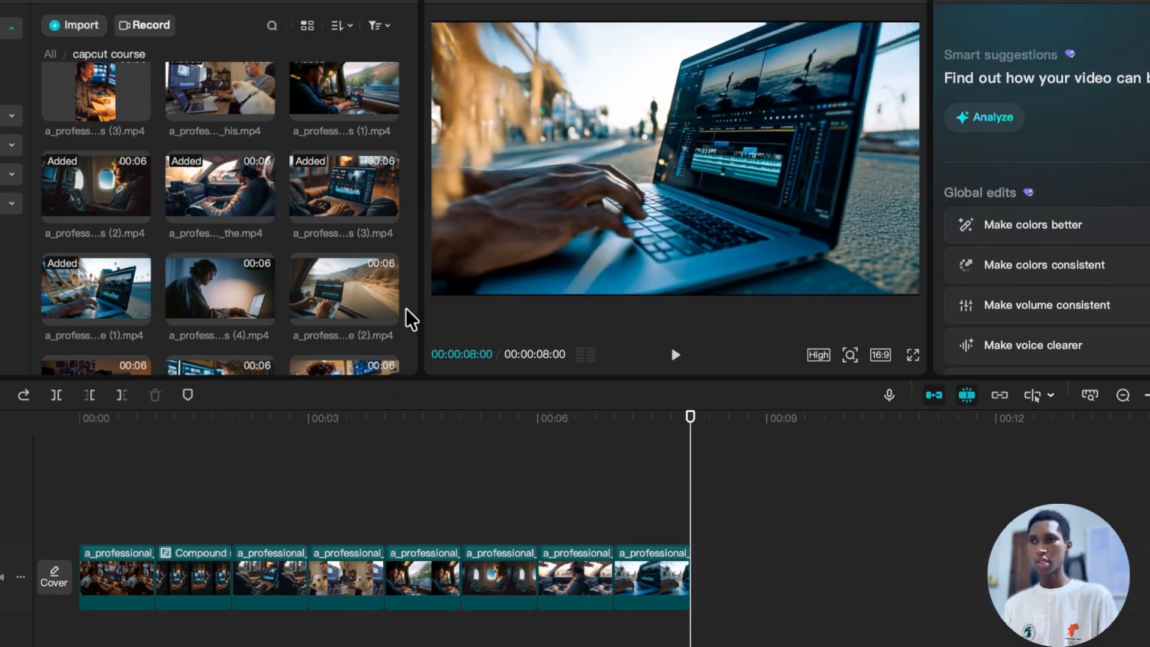
pyautogui.click(390, 316)
pyautogui.moveTo(795, 578); pyautogui.dragTo(717, 533)
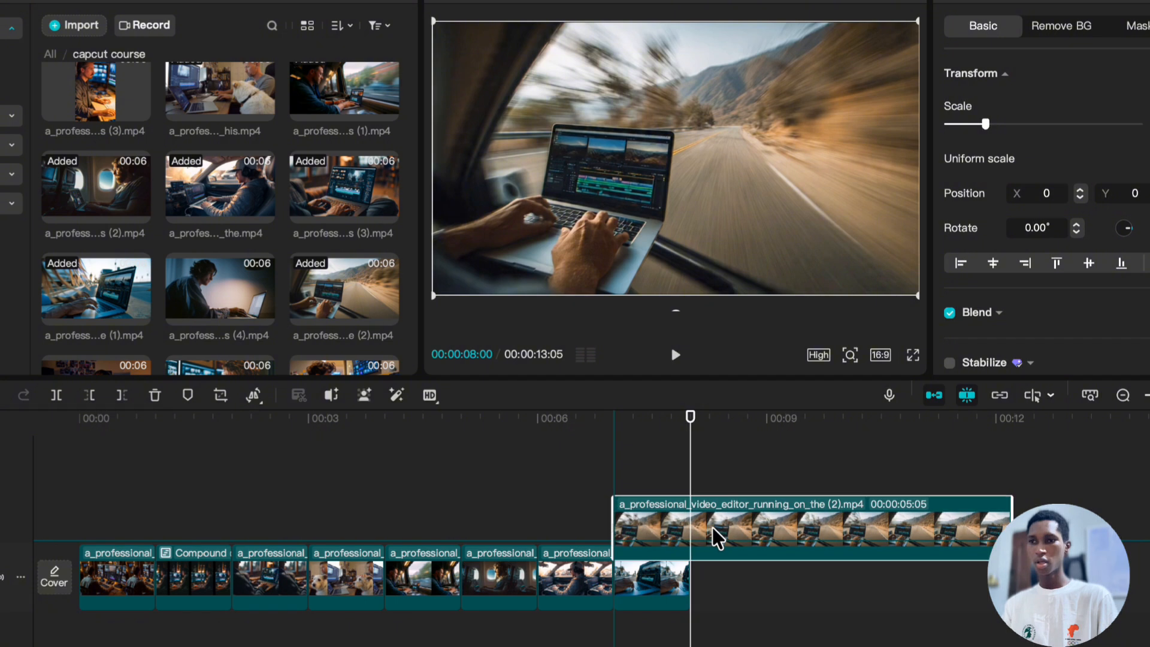
pyautogui.moveTo(692, 466)
pyautogui.mouseDown()
pyautogui.moveTo(705, 465)
pyautogui.moveTo(689, 463)
pyautogui.mouseUp()
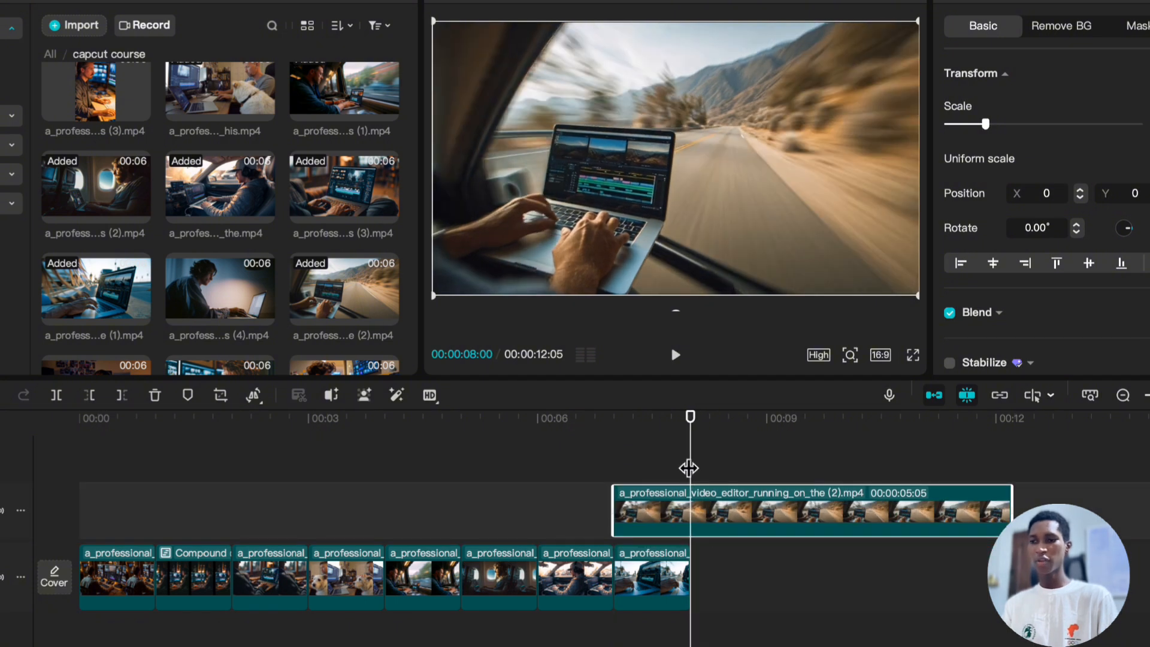
pyautogui.moveTo(682, 515); pyautogui.dragTo(738, 574)
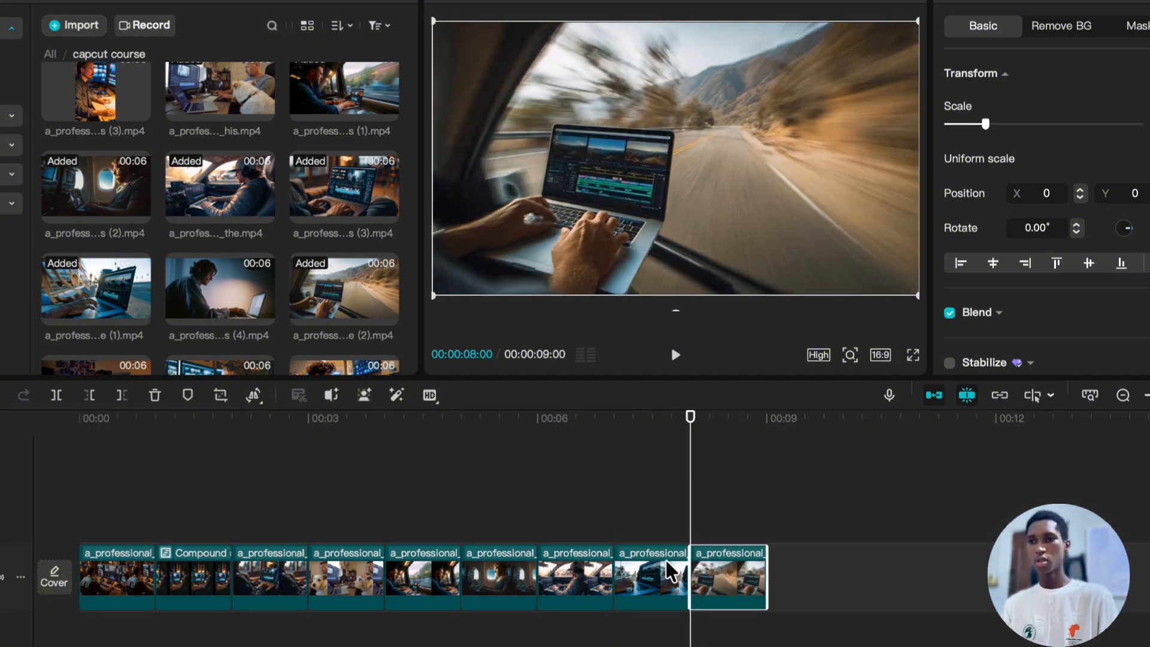
pyautogui.click(715, 488)
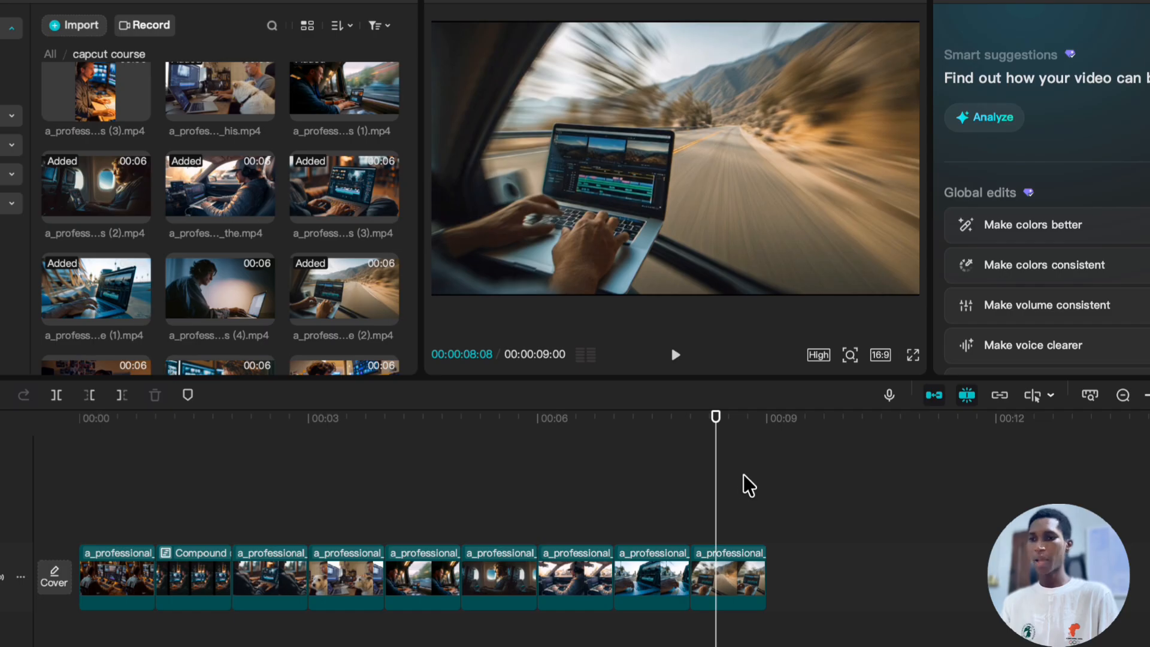
# - Play and scrub through the last two clips, and look through the media folder for the next shots
pyautogui.press('space')
pyautogui.scroll(-2, 339, 257)
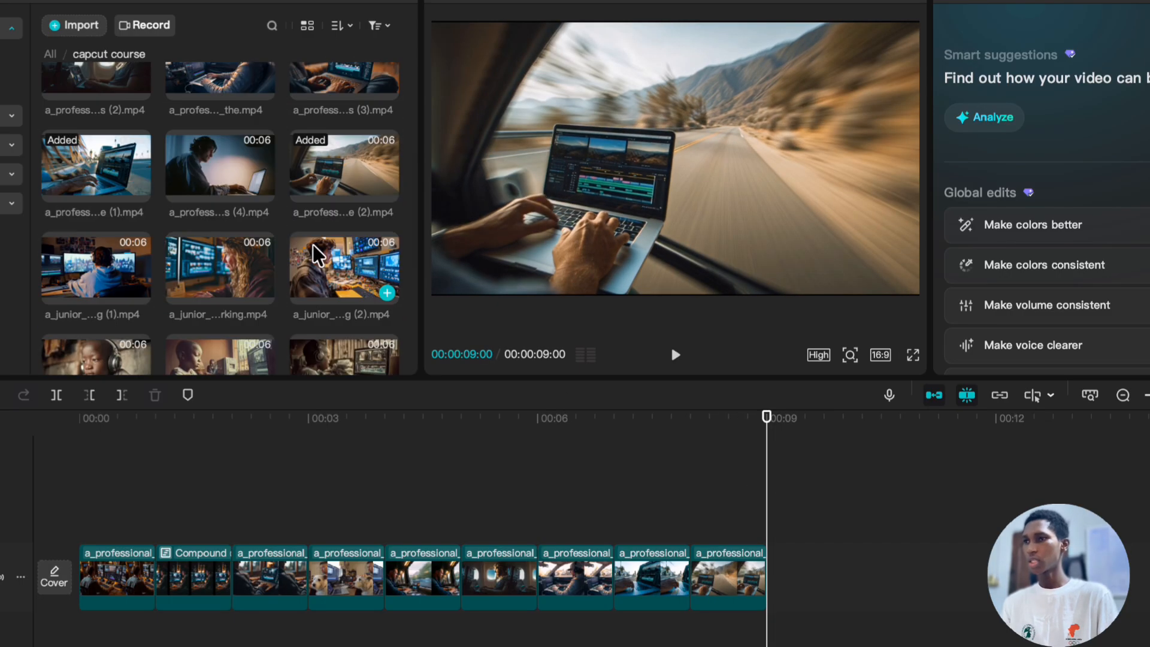
pyautogui.scroll(-5, 235, 276)
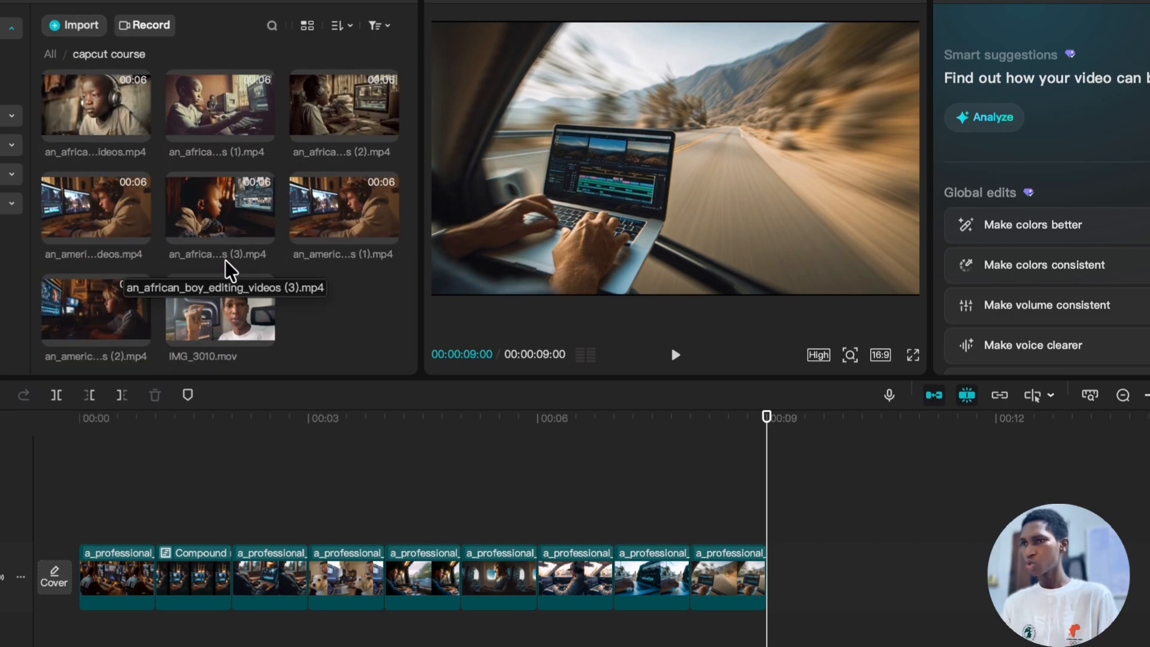
pyautogui.click(651, 474)
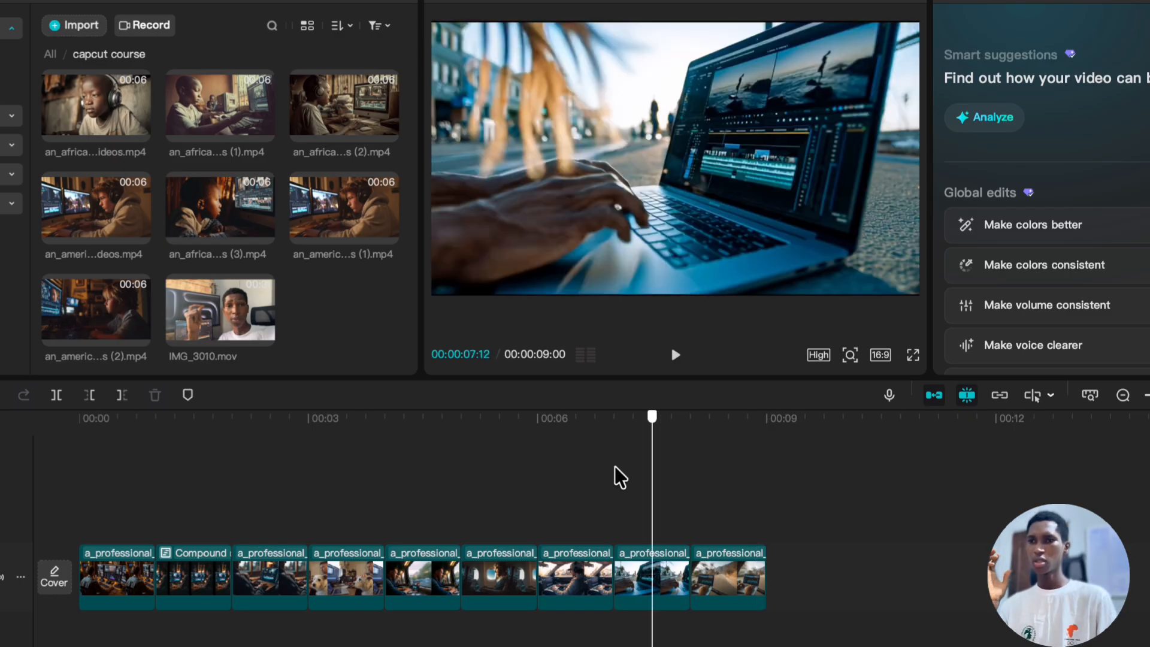
pyautogui.moveTo(615, 467); pyautogui.dragTo(741, 467)
pyautogui.scroll(2, 336, 325)
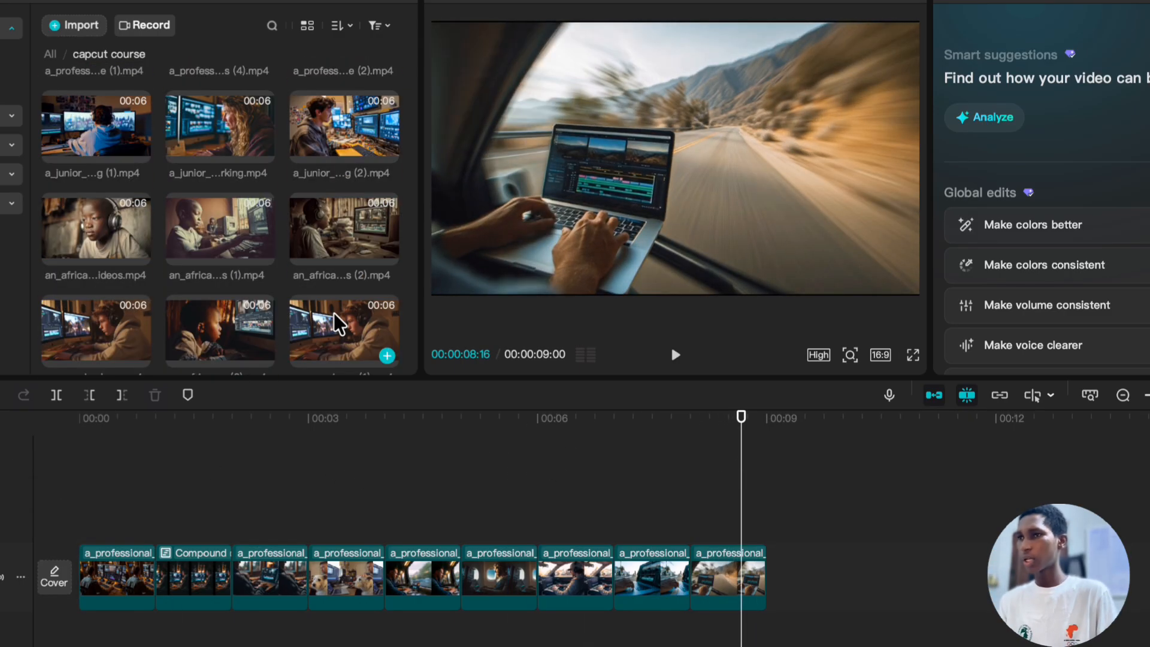
pyautogui.scroll(2, 323, 325)
pyautogui.scroll(-2, 269, 213)
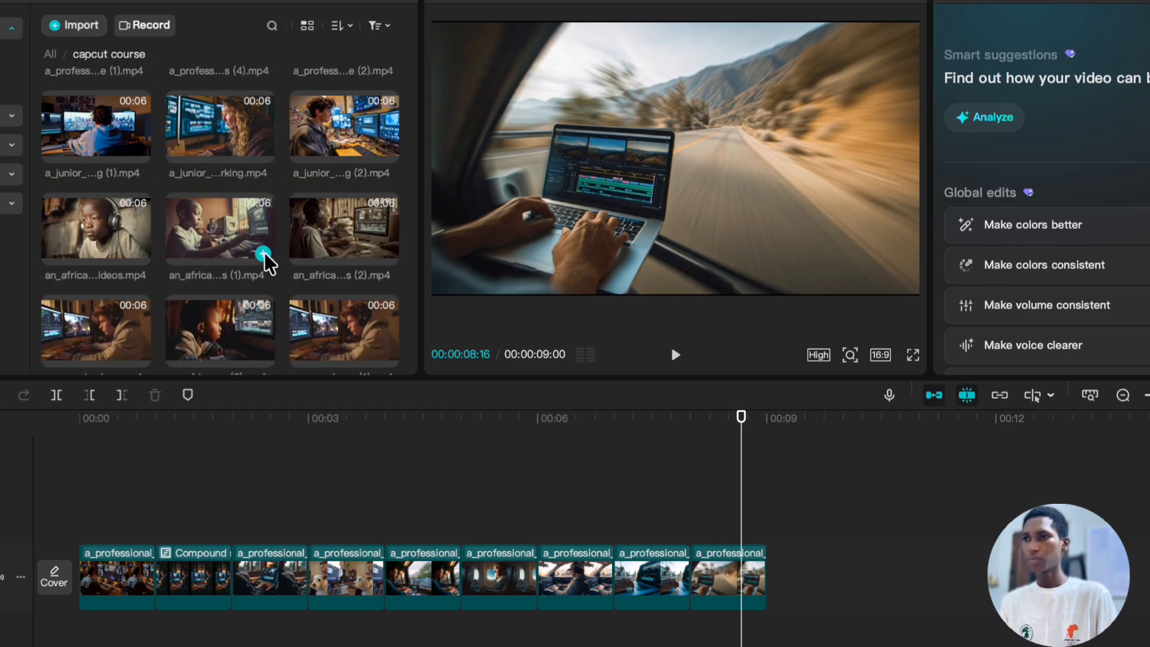
# - Add an_african_boy_editing_videos (1).mp4 as the last clip on the main track and scrub through it
pyautogui.click(263, 254)
pyautogui.moveTo(746, 515); pyautogui.dragTo(874, 506)
pyautogui.scroll(-1, 294, 271)
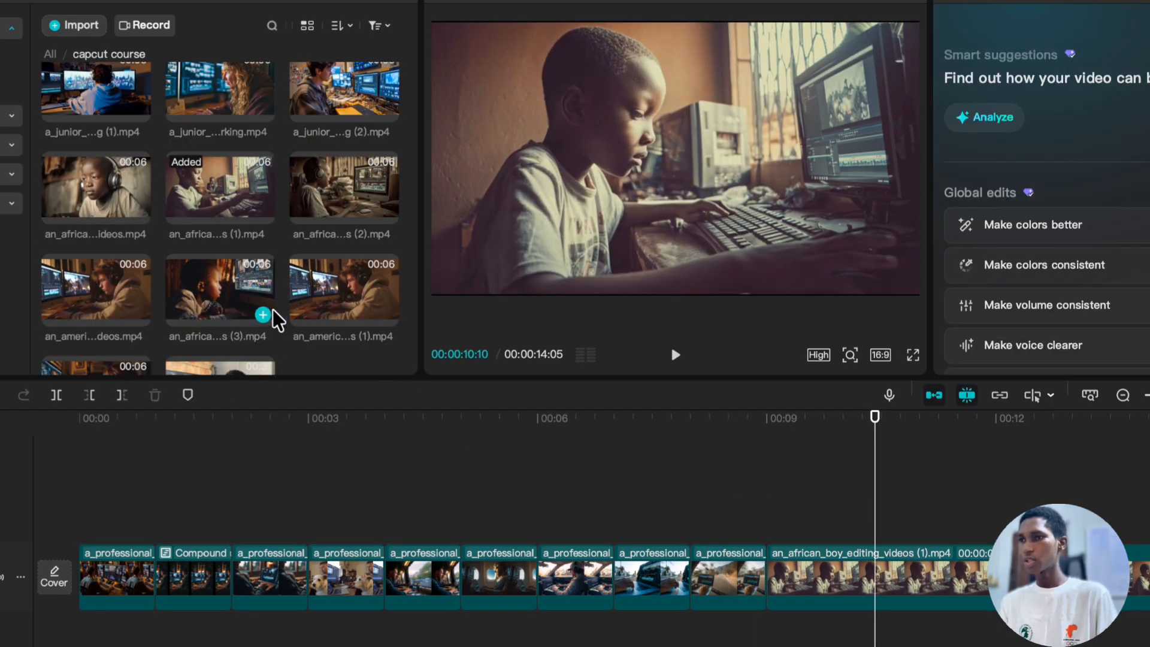
# - Add an_african_boy_editing_videos (3).mp4, trim it to one second on the track above, and insert it at 00:00:09:00 on the main track
pyautogui.click(264, 312)
pyautogui.moveTo(739, 466); pyautogui.dragTo(870, 476)
pyautogui.click(883, 587)
pyautogui.moveTo(883, 587); pyautogui.dragTo(803, 535)
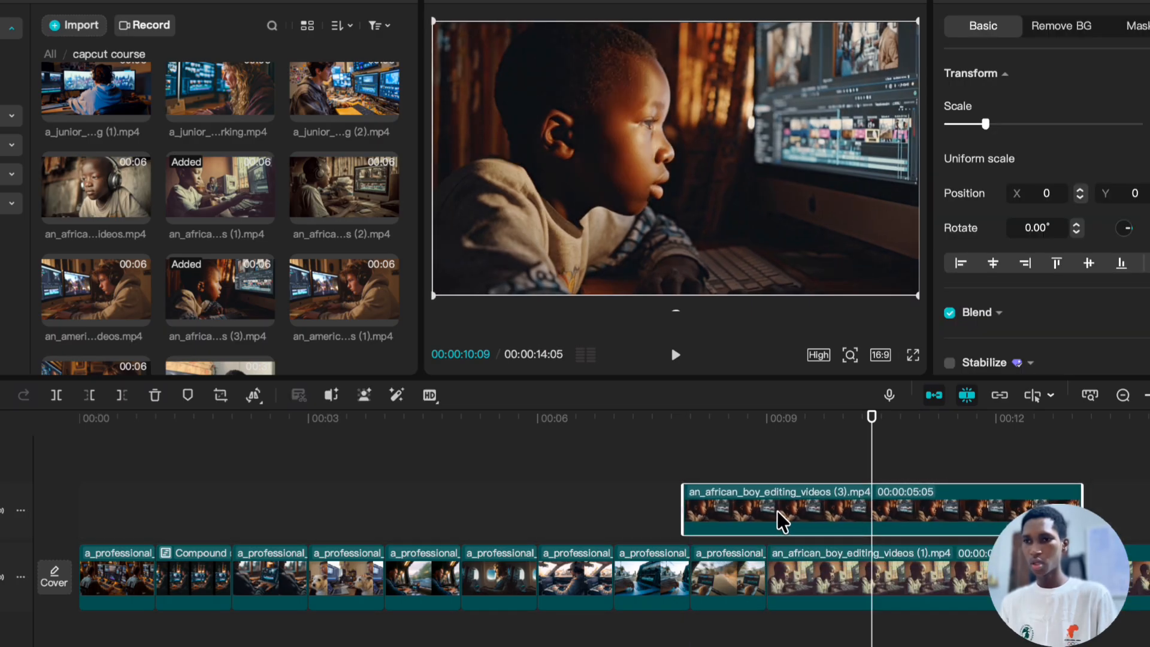
pyautogui.moveTo(758, 459); pyautogui.dragTo(779, 561)
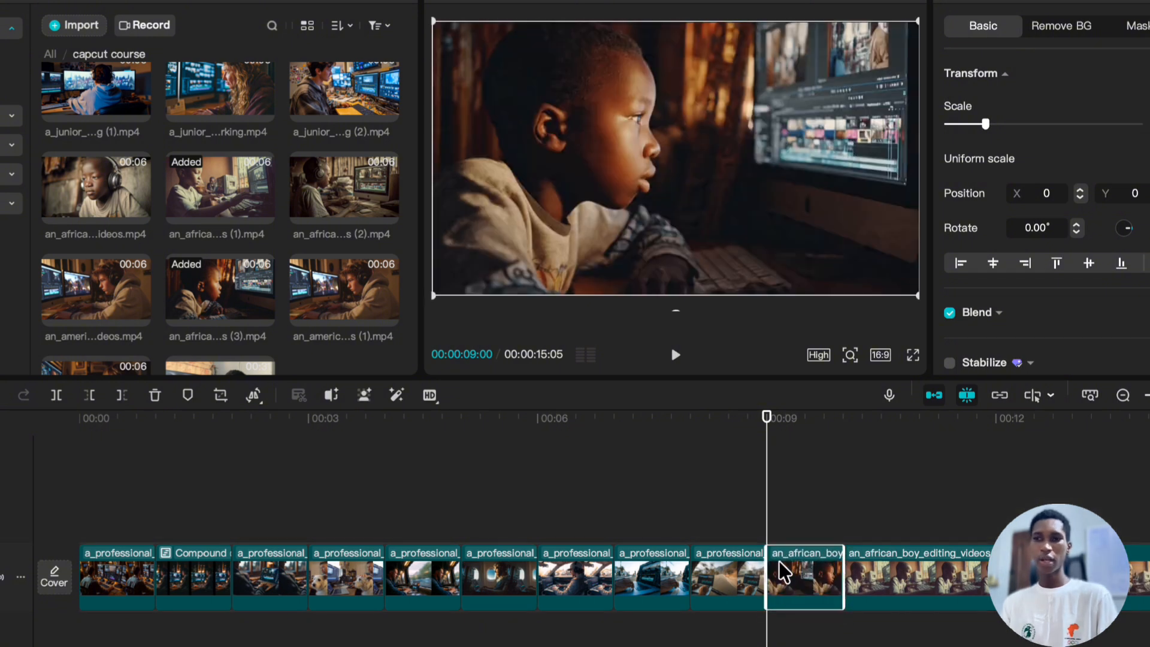
pyautogui.click(792, 511)
# - Add an_american_boy_editing_videos (2).mp4 as a one-second clip at 00:00:10:00 and remove an_african_boy_editing_videos (1).mp4 from the main track
pyautogui.hscroll(4, 702, 512)
pyautogui.moveTo(542, 513); pyautogui.dragTo(607, 525)
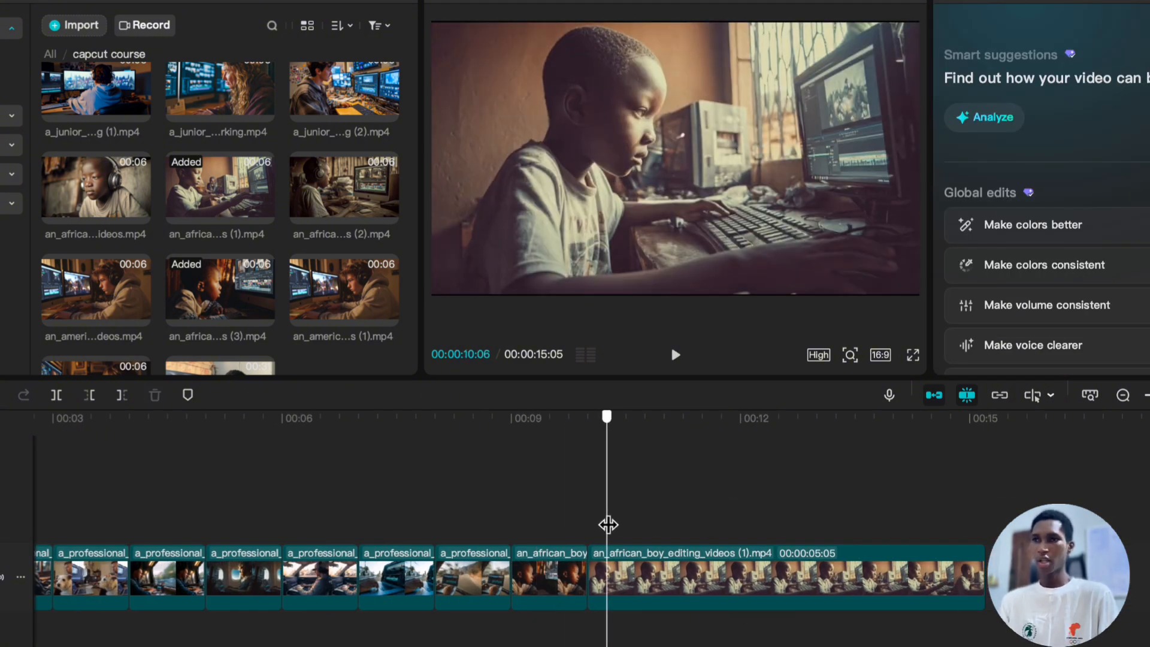
pyautogui.scroll(-3, 270, 231)
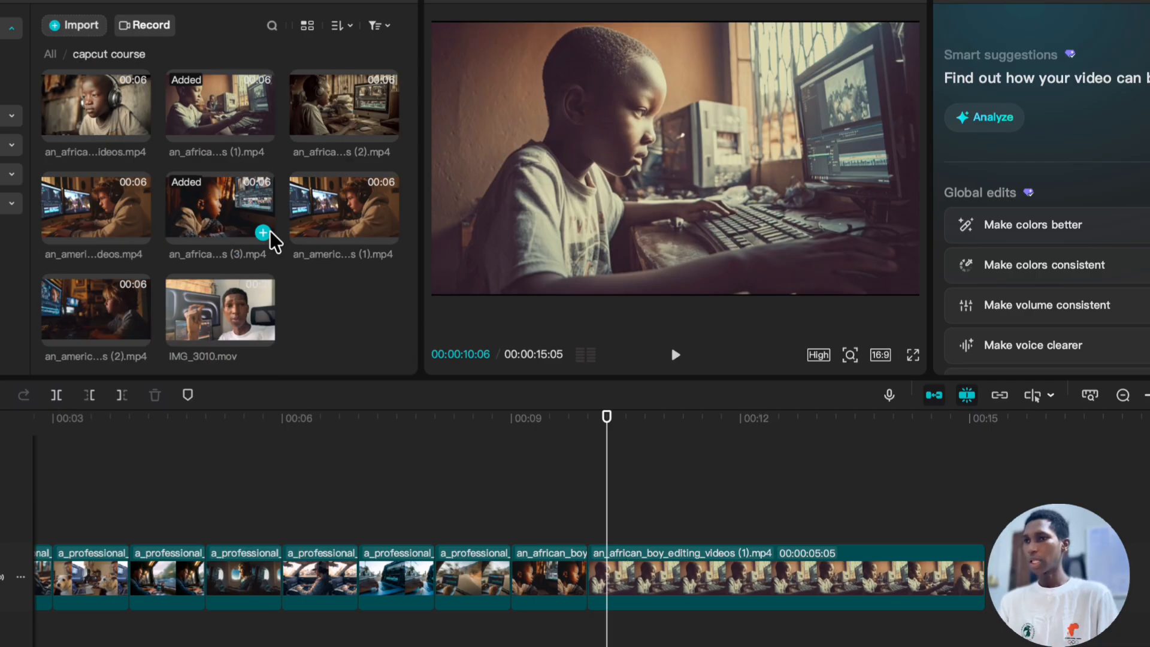
pyautogui.moveTo(103, 314); pyautogui.dragTo(589, 557)
pyautogui.click(687, 521)
pyautogui.moveTo(687, 578); pyautogui.dragTo(757, 583)
pyautogui.click(587, 446)
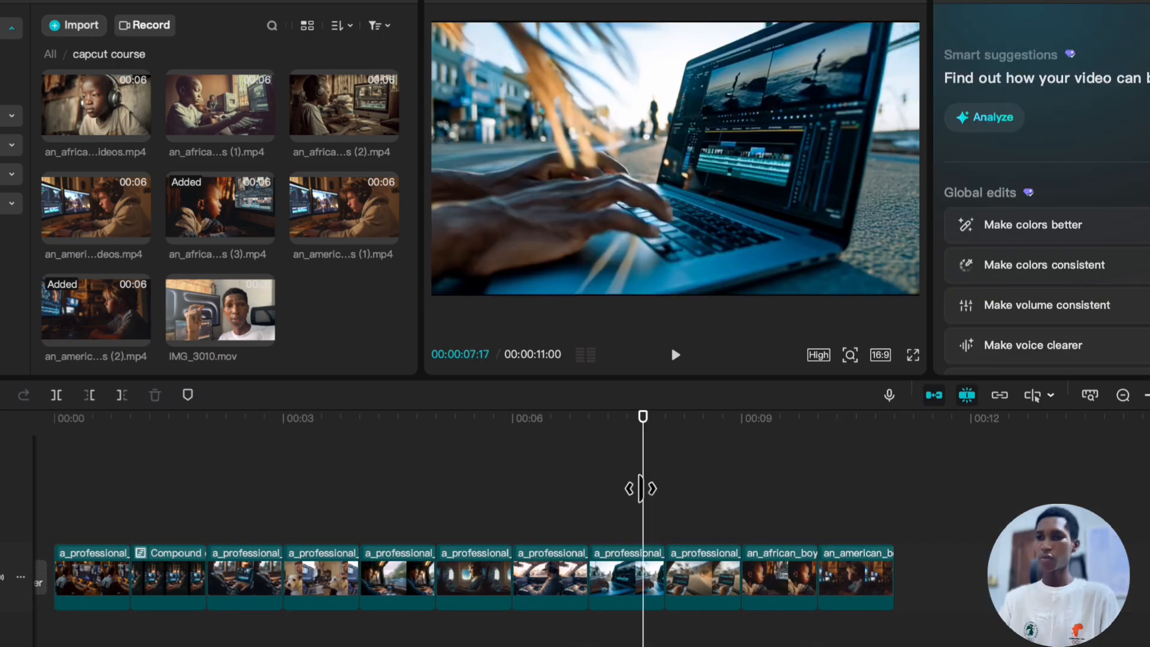
pyautogui.moveTo(641, 489); pyautogui.dragTo(834, 514)
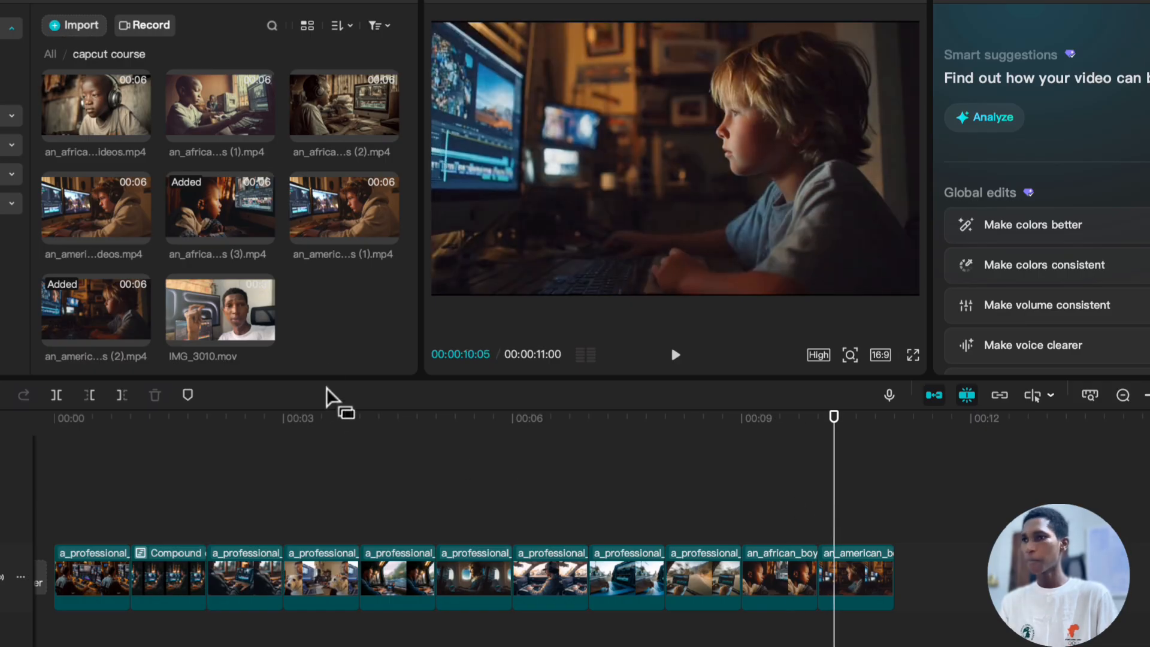
pyautogui.click(386, 233)
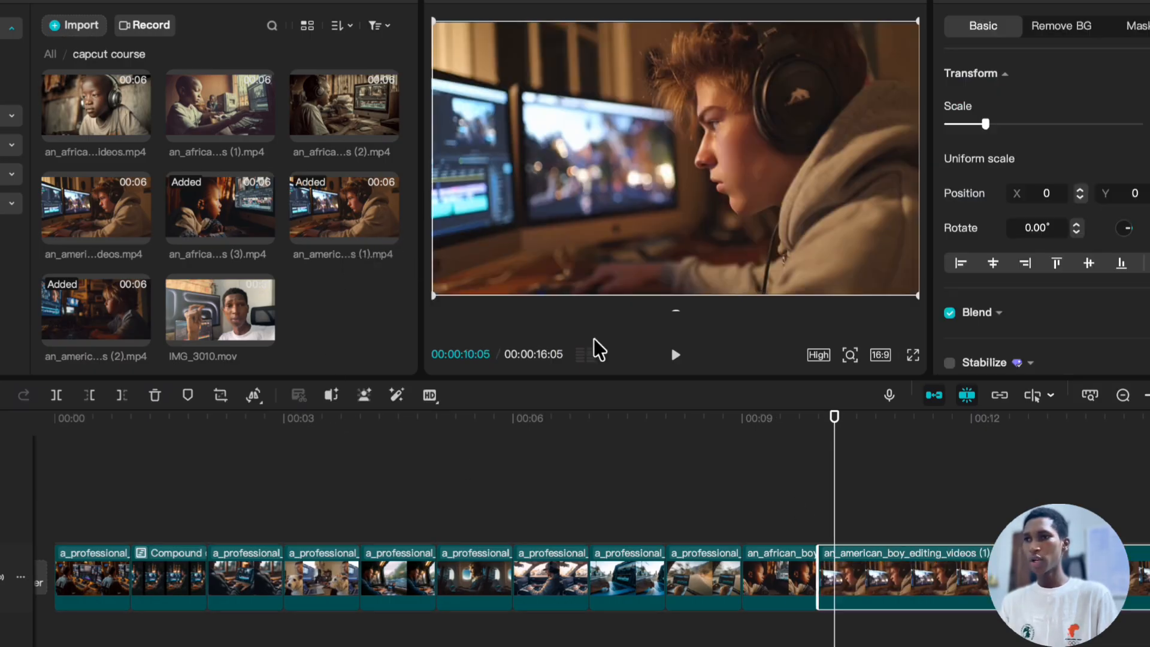
pyautogui.hscroll(6, 710, 568)
pyautogui.press('super+z')
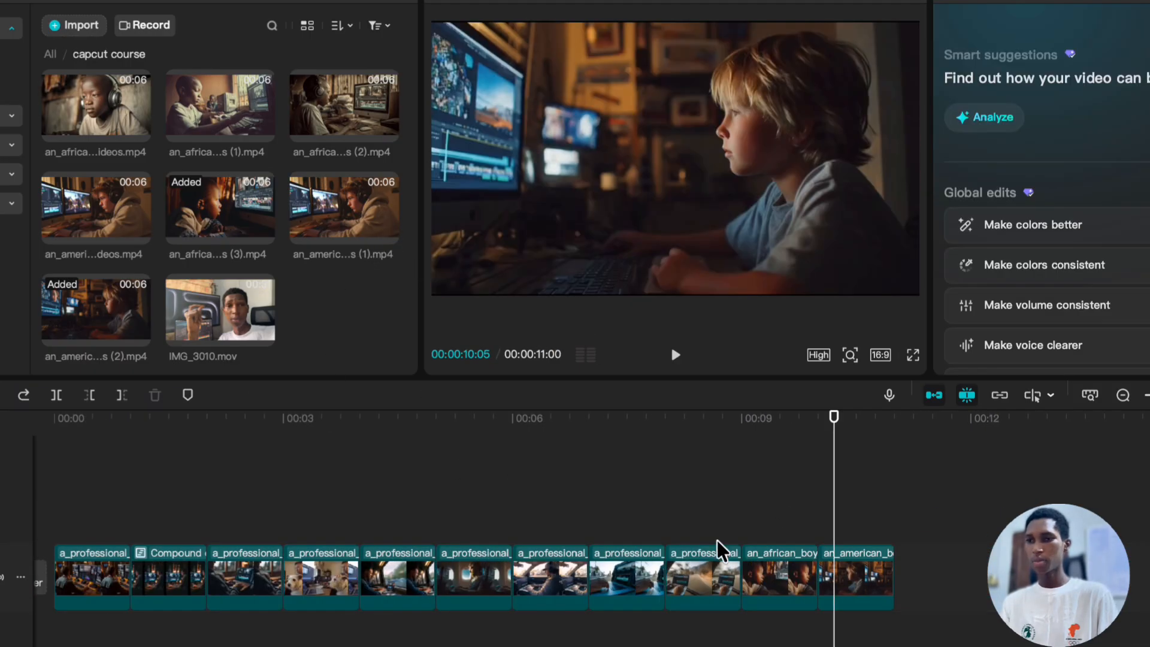
# - Add an_american_boy_editing_videos (1).mp4 at 00:00:11:00, trim it to one second above the last clip, and place it last on the main track
pyautogui.click(912, 510)
pyautogui.click(387, 232)
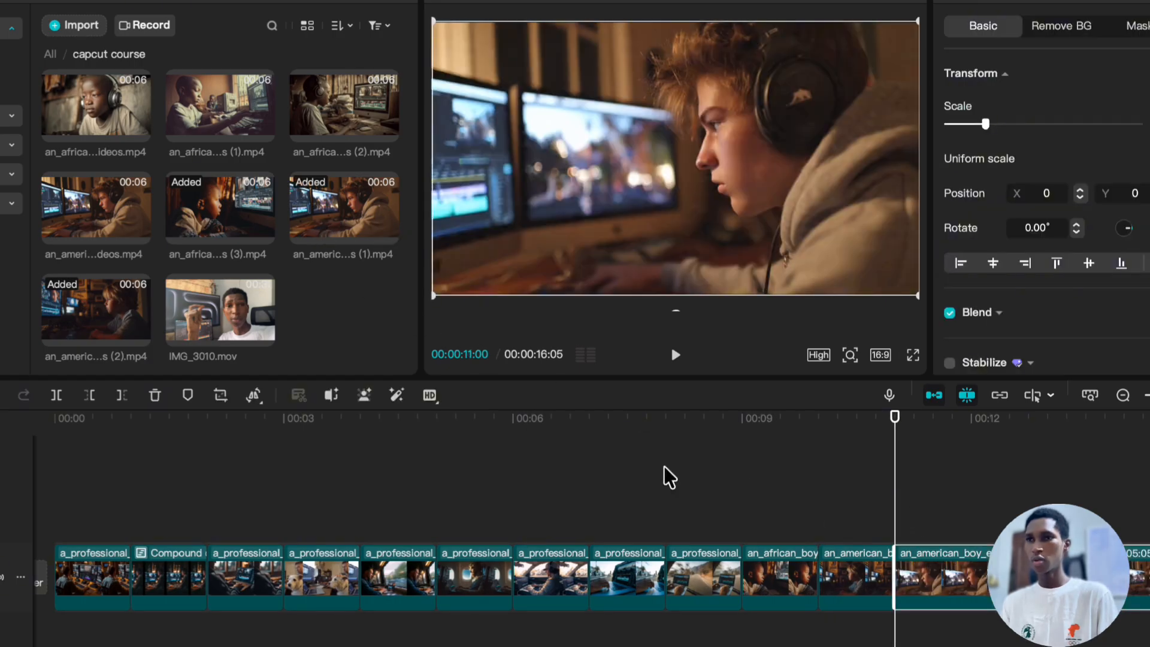
pyautogui.hscroll(6, 490, 489)
pyautogui.click(479, 481)
pyautogui.moveTo(479, 481); pyautogui.dragTo(604, 510)
pyautogui.moveTo(638, 583); pyautogui.dragTo(562, 533)
pyautogui.click(563, 476)
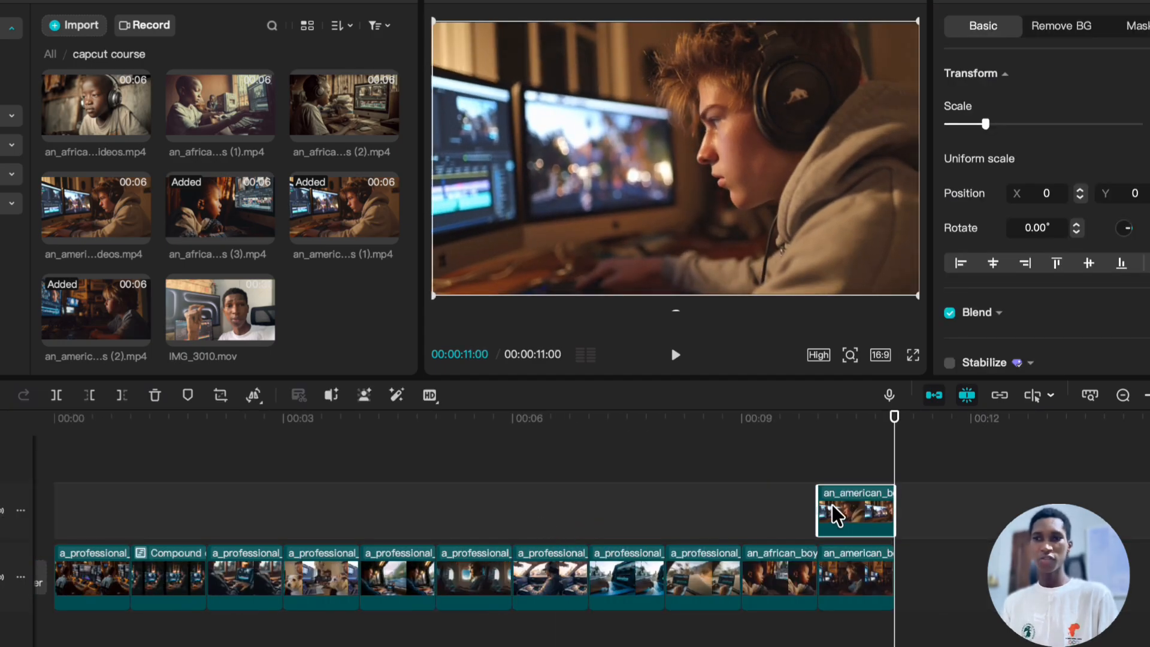
pyautogui.moveTo(832, 512); pyautogui.dragTo(903, 564)
pyautogui.click(841, 503)
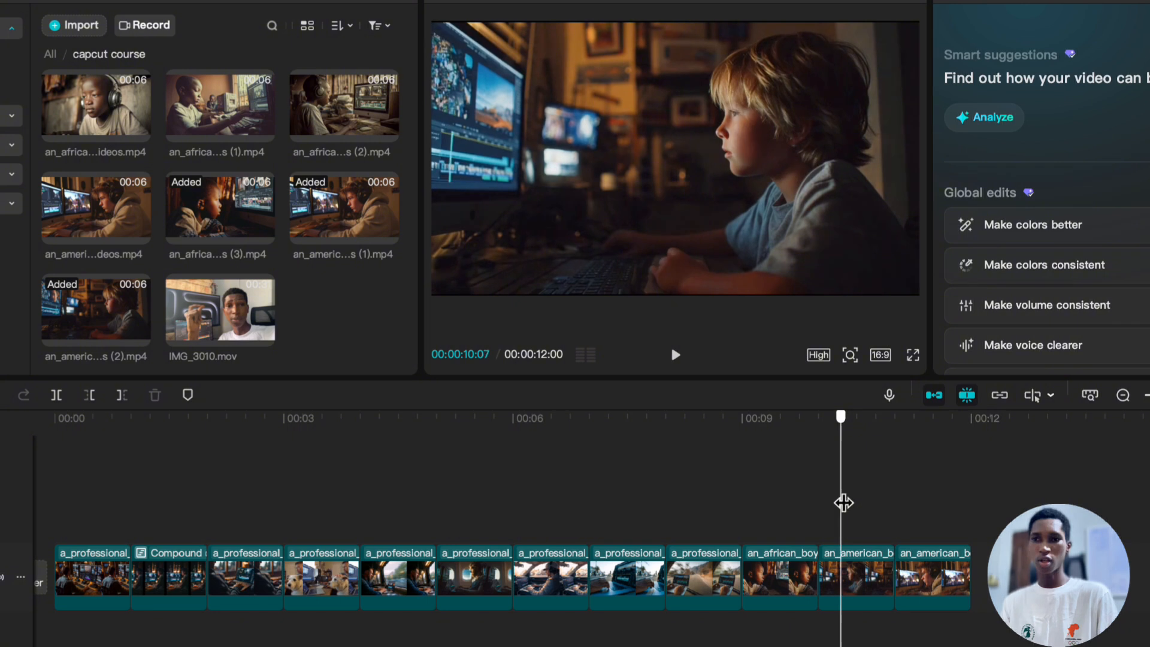
pyautogui.moveTo(843, 503); pyautogui.dragTo(923, 503)
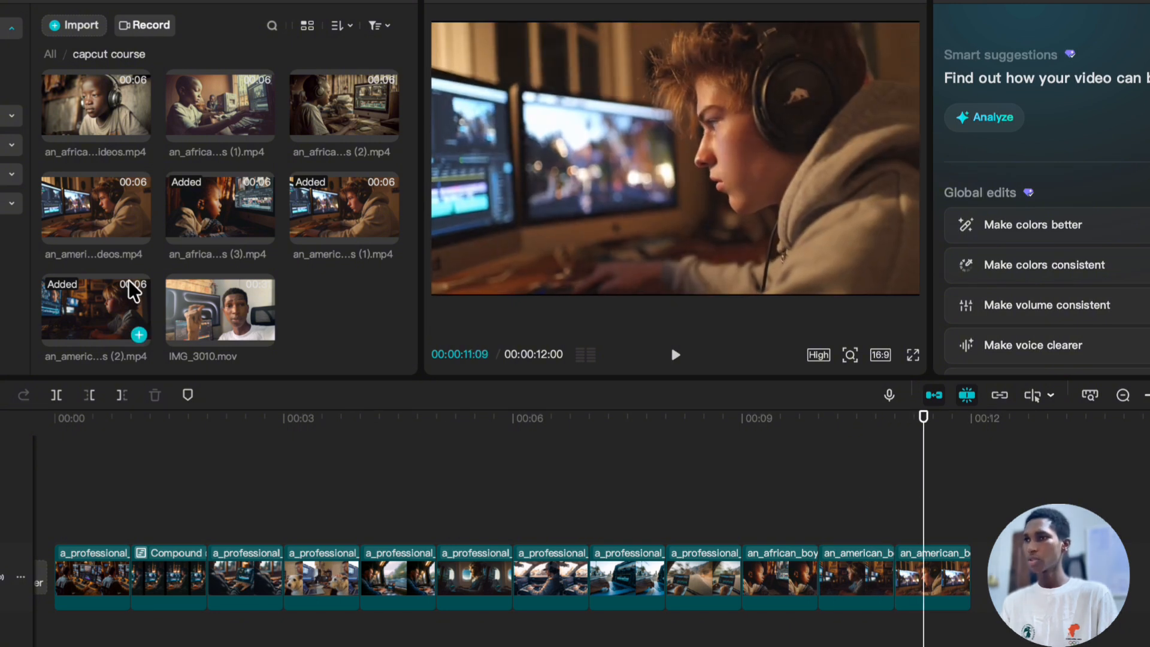
# - Add a_junior_video_editor_working (1).mp4 at 00:00:12:00 as the last clip on the main track and scrub through it
pyautogui.scroll(3, 144, 279)
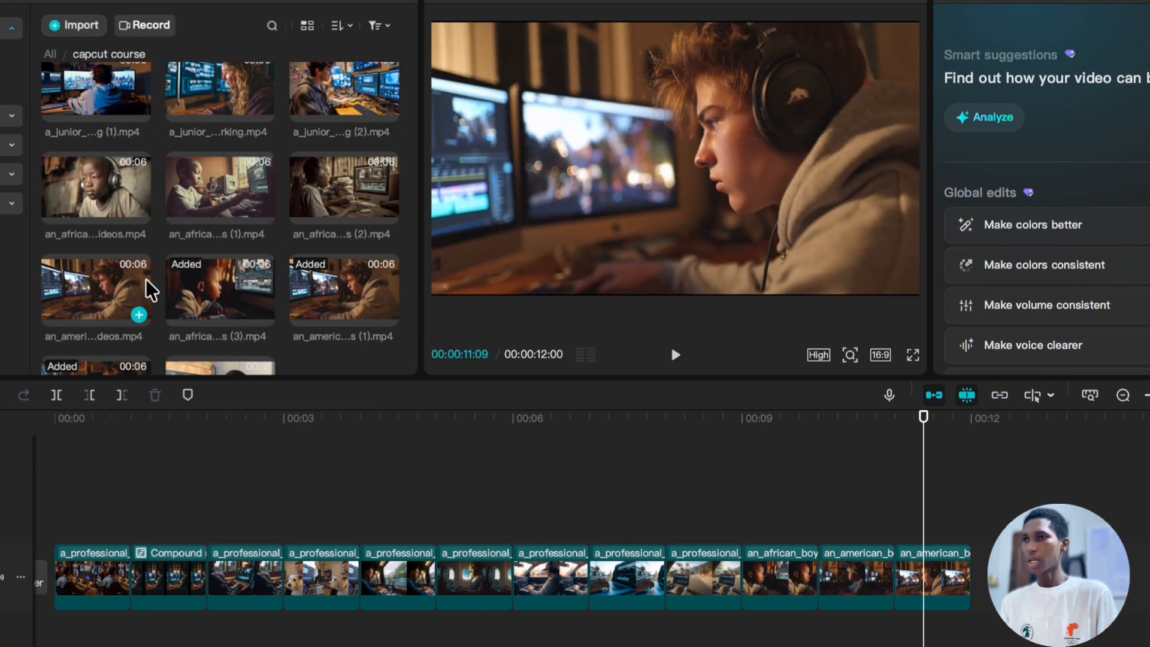
pyautogui.hscroll(3, 689, 575)
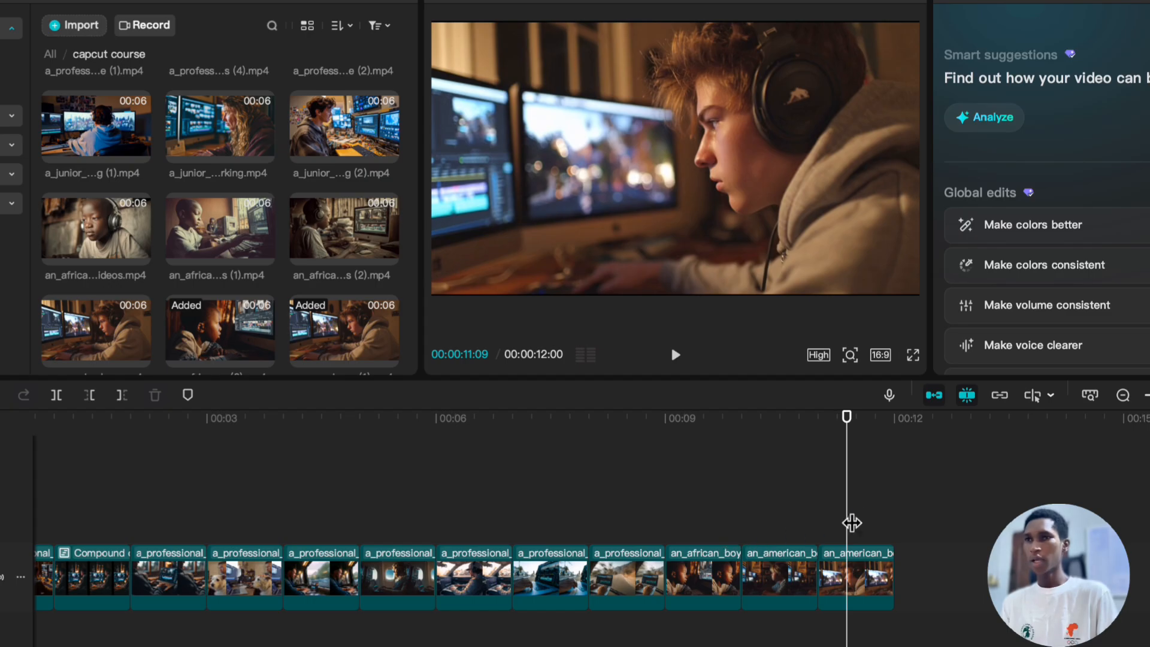
pyautogui.moveTo(853, 524); pyautogui.dragTo(894, 509)
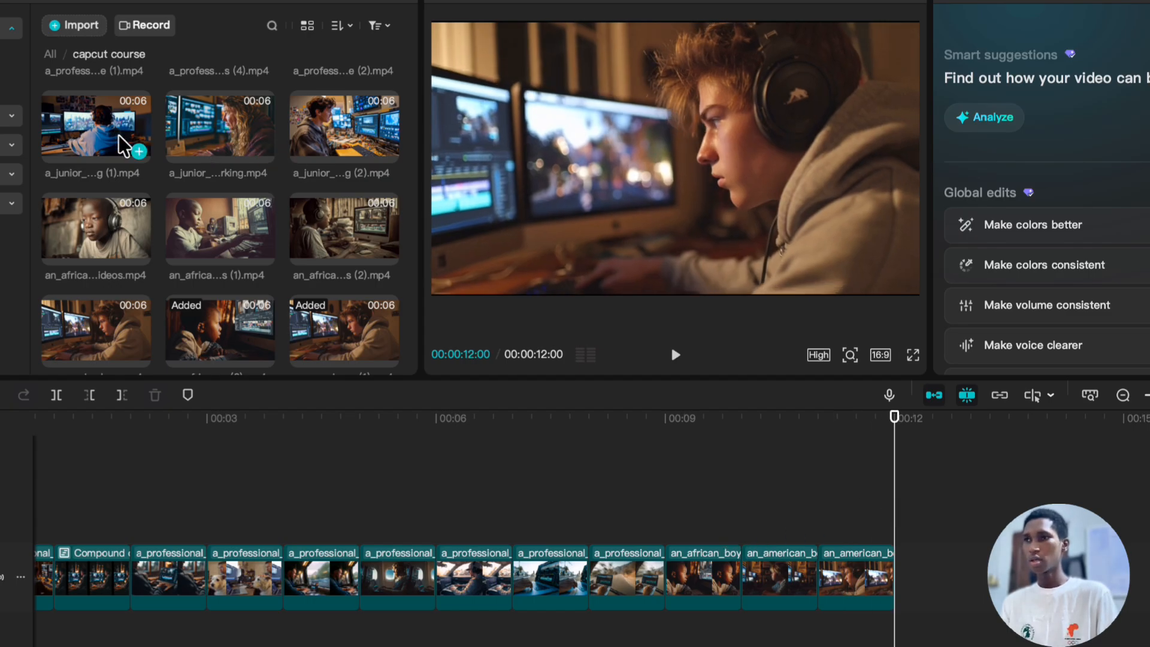
pyautogui.click(138, 151)
pyautogui.hscroll(3, 788, 486)
pyautogui.click(518, 500)
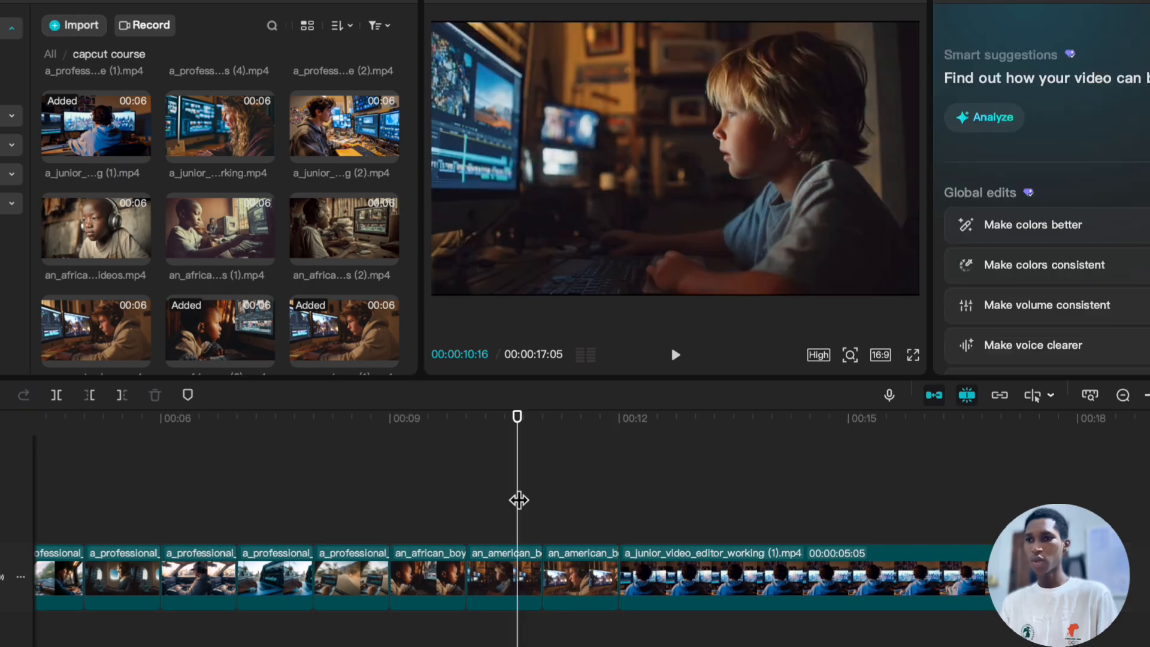
pyautogui.click(597, 505)
pyautogui.moveTo(597, 505); pyautogui.dragTo(711, 510)
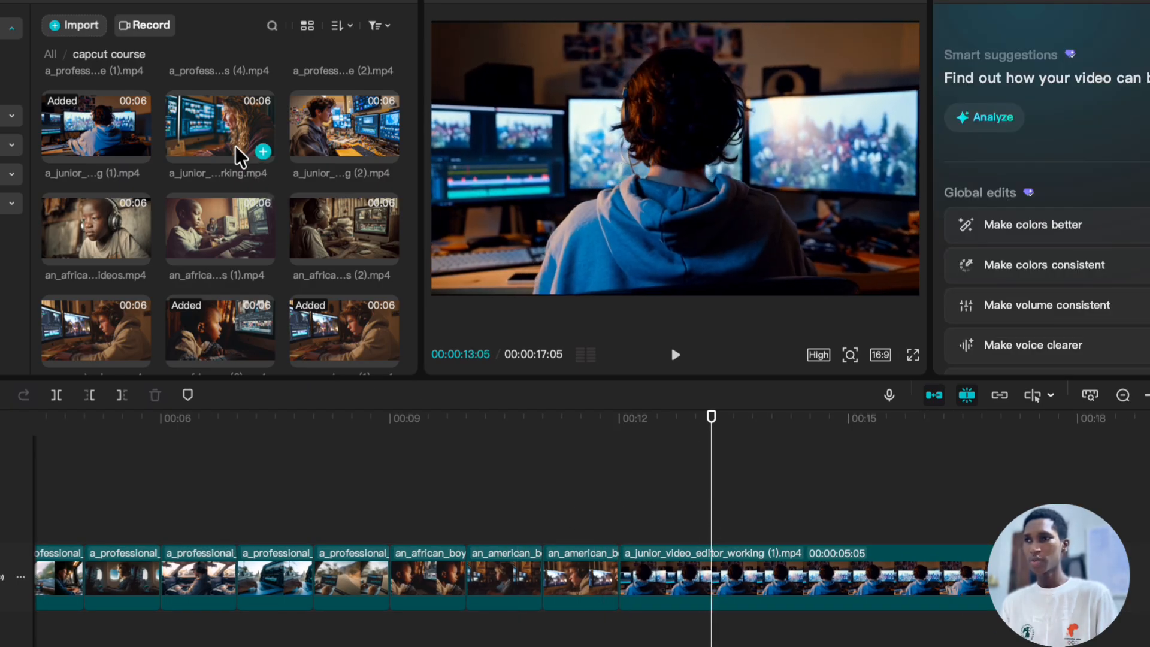
# - Insert a_junior_video_editor_working.mp4 at 00:00:12:00 on the main track, right after the an_american_boy_editing_videos (1) clip
pyautogui.moveTo(236, 146); pyautogui.dragTo(624, 573)
pyautogui.click(561, 474)
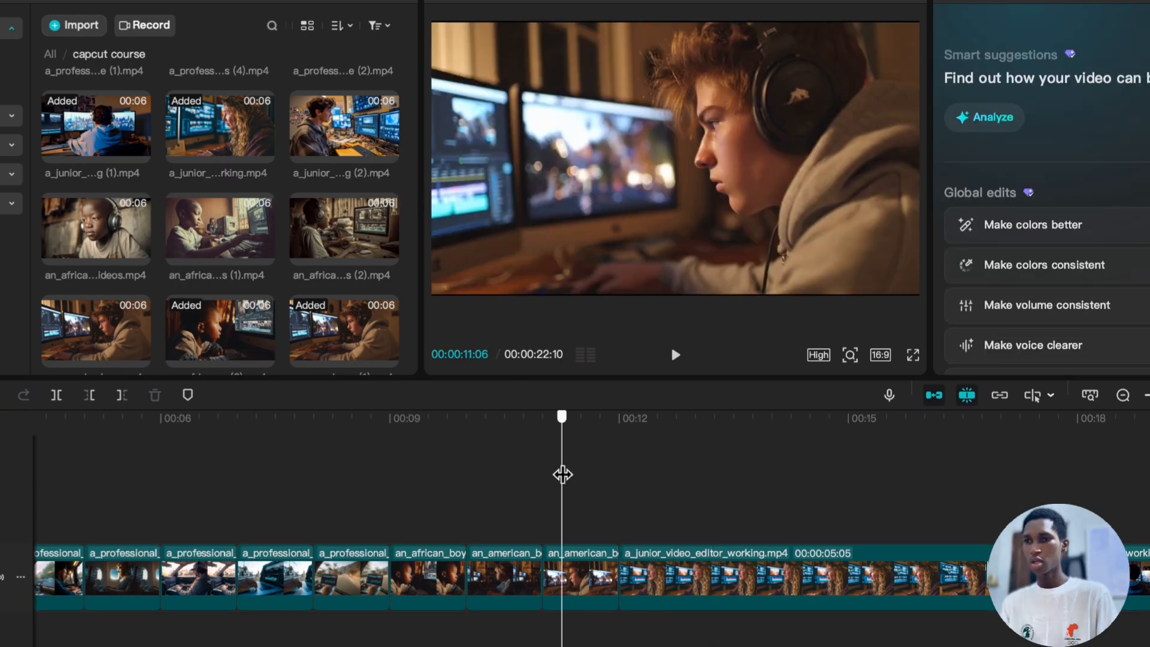
pyautogui.click(686, 482)
# - Move a_junior_video_editor_working.mp4 to the track above and trim it to one second, from 00:00:11:00 to 00:00:12:00
pyautogui.click(709, 589)
pyautogui.moveTo(710, 589); pyautogui.dragTo(628, 533)
pyautogui.click(549, 442)
pyautogui.moveTo(549, 448); pyautogui.dragTo(548, 459)
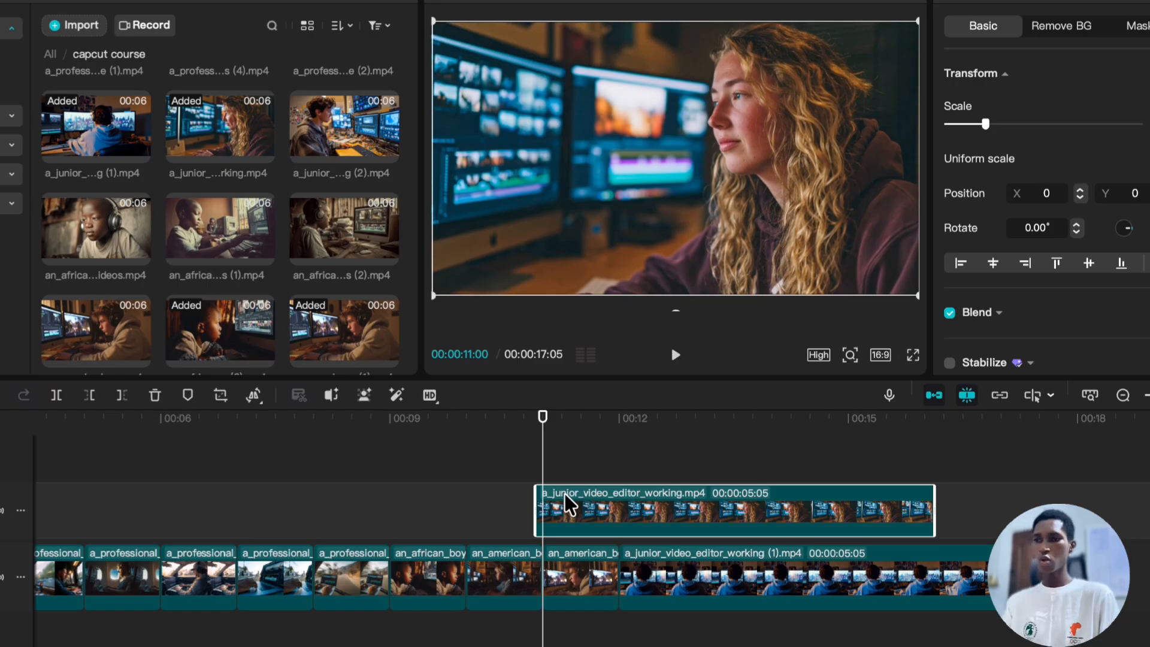
pyautogui.scroll(5, 576, 508)
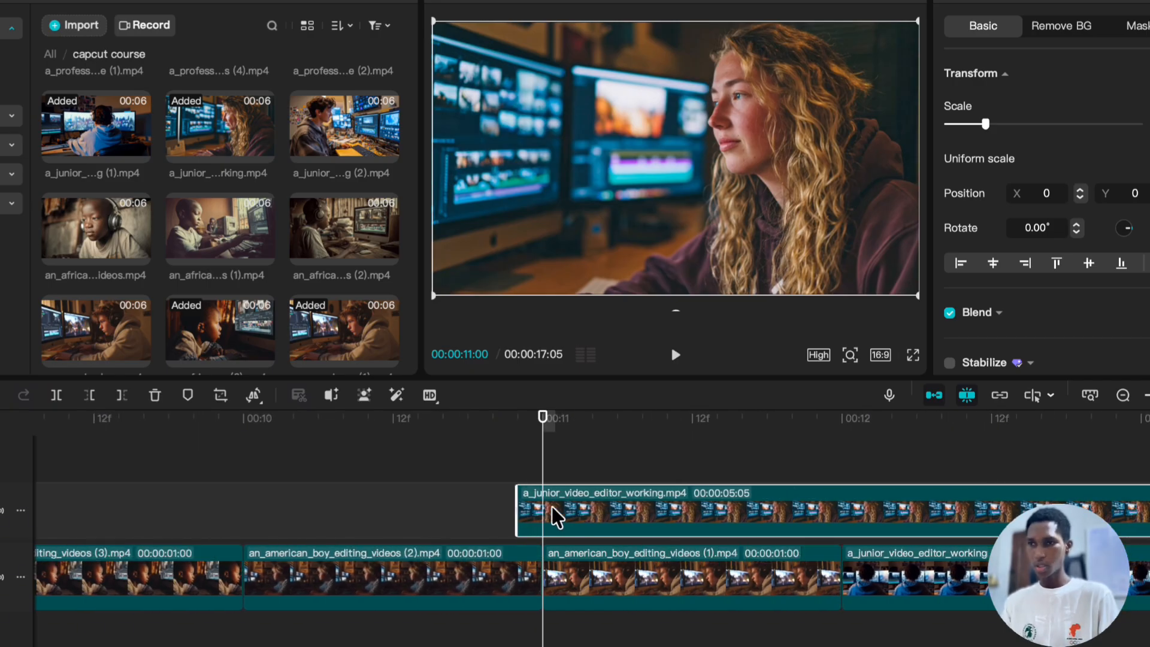
pyautogui.moveTo(552, 506)
pyautogui.mouseDown()
pyautogui.moveTo(584, 507)
pyautogui.moveTo(542, 504)
pyautogui.moveTo(566, 500)
pyautogui.mouseUp()
pyautogui.click(841, 422)
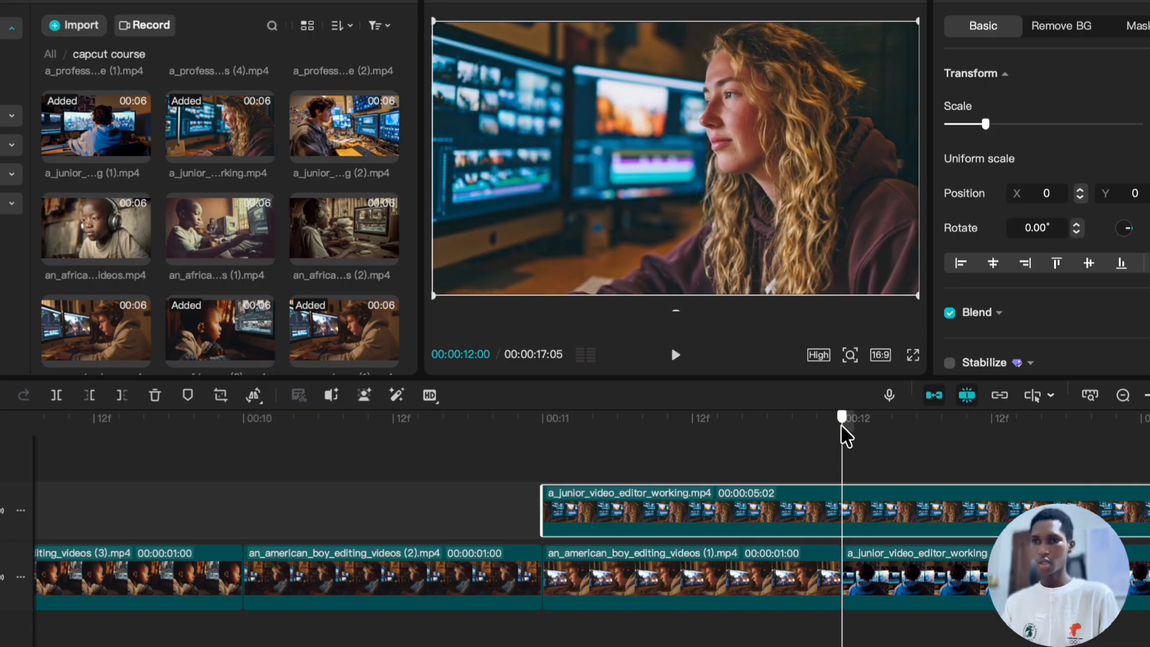
pyautogui.press('w')
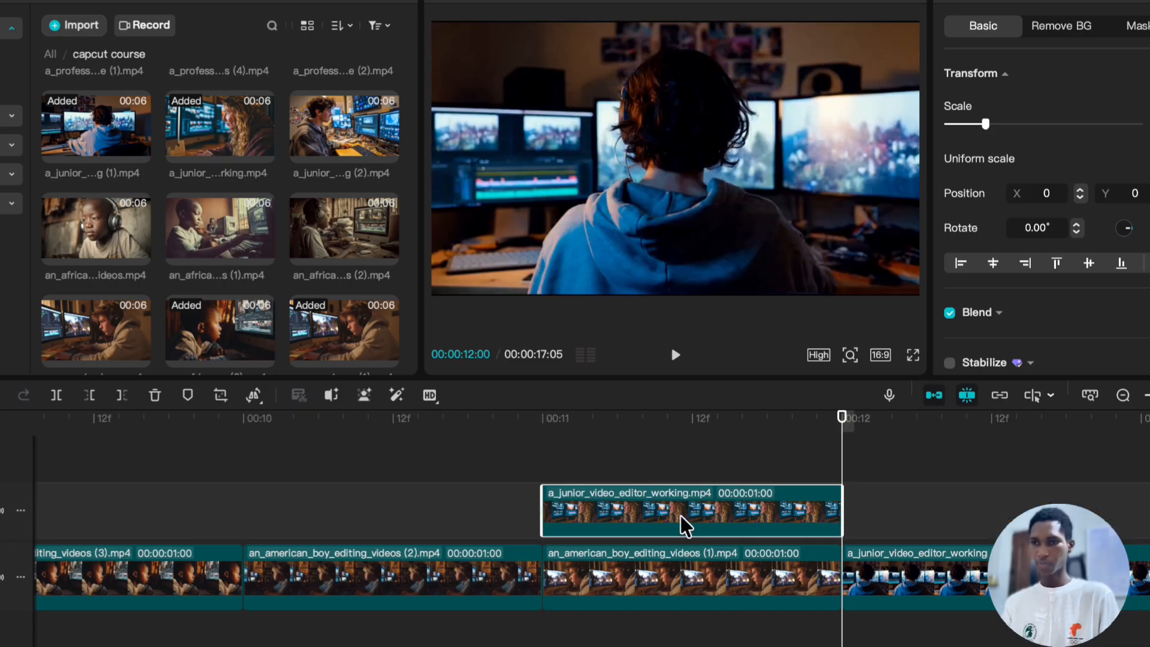
# - Insert the trimmed a_junior_video_editor_working.mp4 clip on the main track between the an_american_boy_editing_videos (1) and a_junior_video_editor_working (1) clips
pyautogui.moveTo(680, 516); pyautogui.dragTo(922, 579)
pyautogui.click(730, 505)
pyautogui.press('super+minus')
pyautogui.press('super+minus')
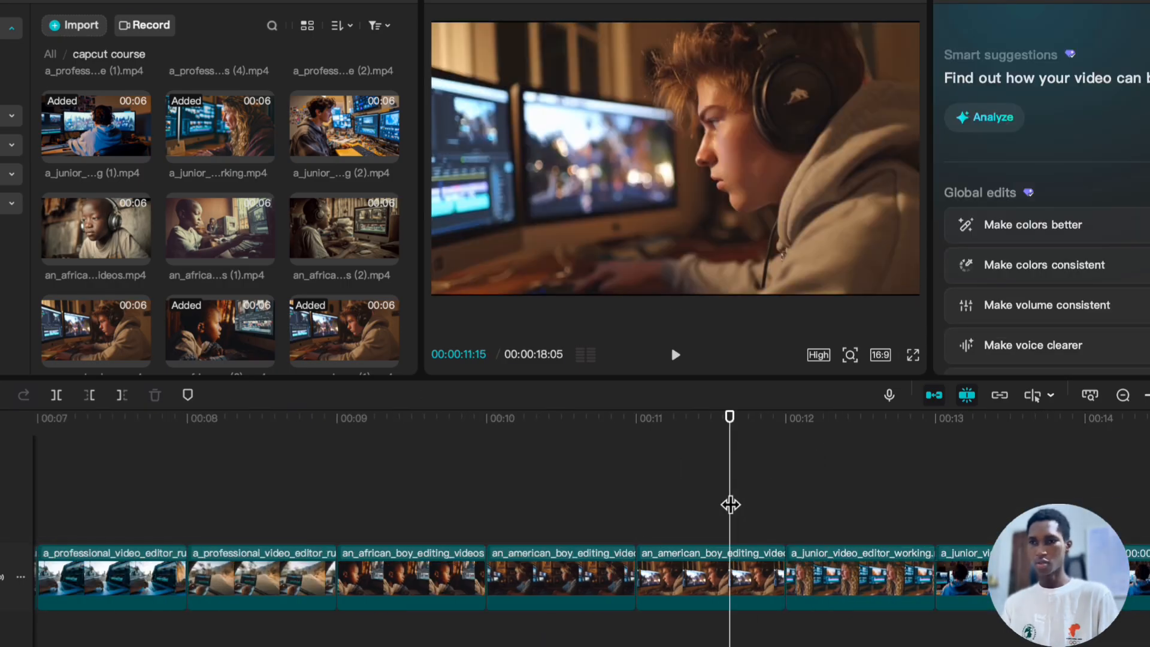
pyautogui.press('super+minus')
pyautogui.press('super+minus')
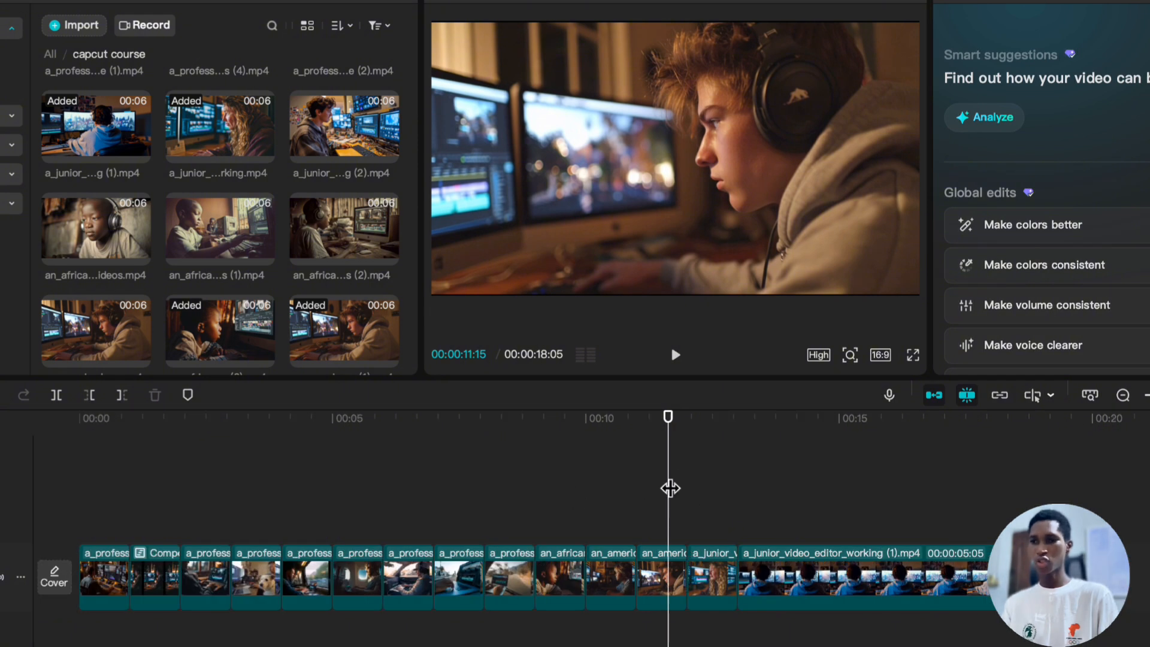
# - Play the assembled sequence from the very beginning into the last clip and pause it
pyautogui.moveTo(633, 467); pyautogui.dragTo(79, 473)
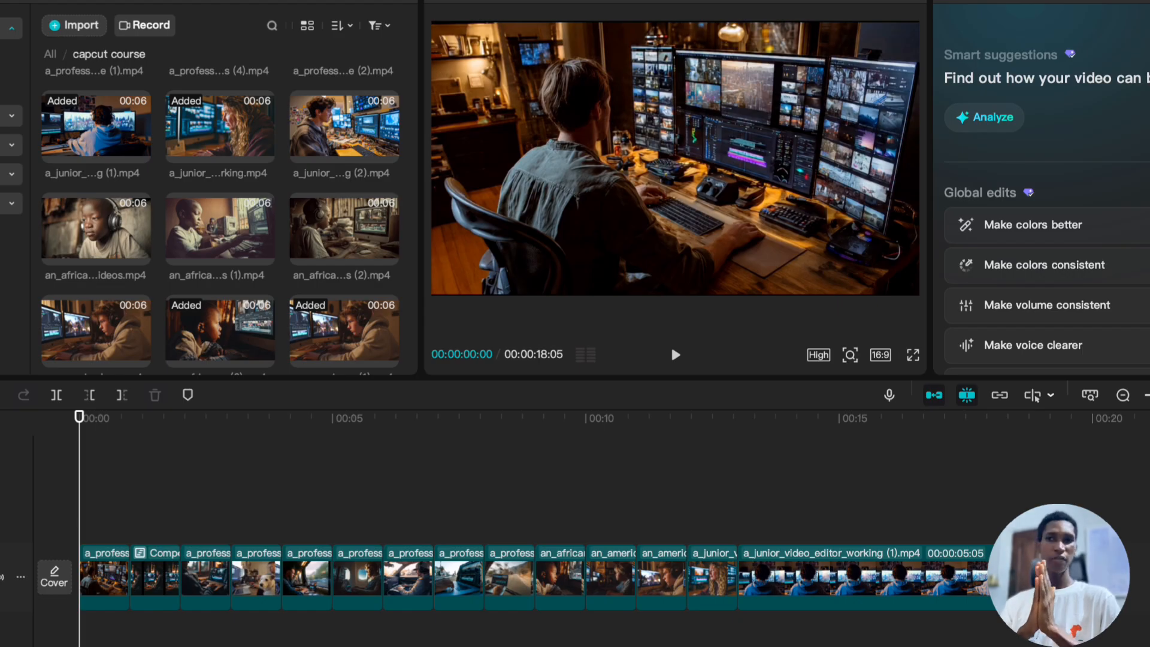
pyautogui.press('space')
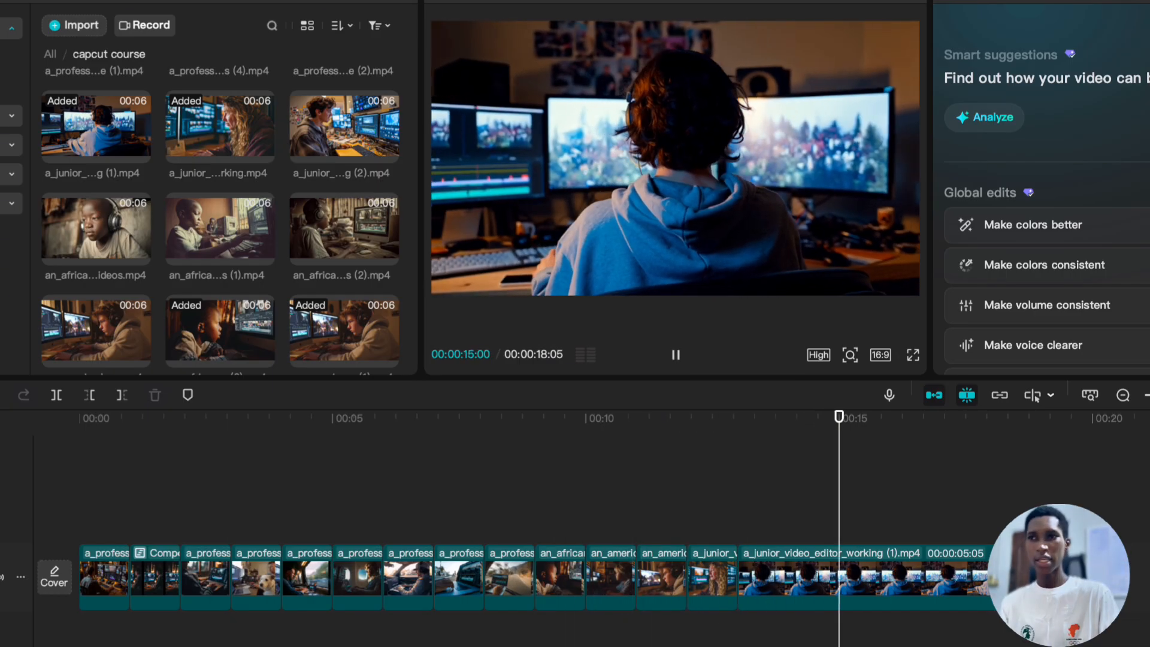
pyautogui.press('space')
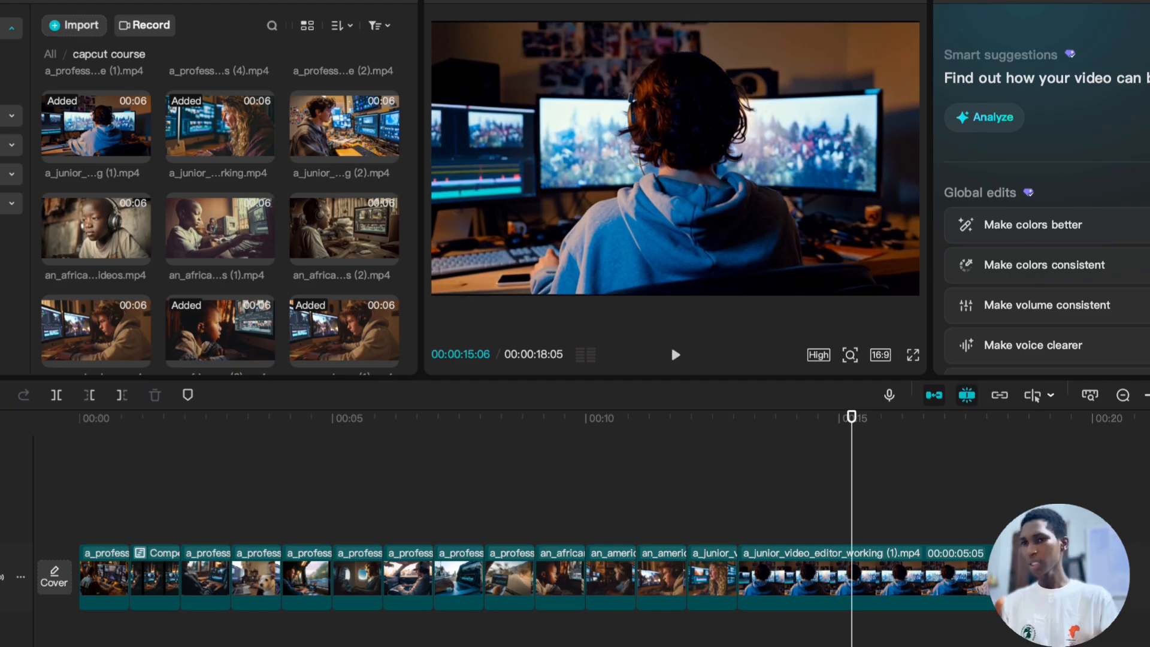
# - Replace a_junior_video_editor_working (1).mp4 at the end of the main track with a_junior_video_editor_working (2).mp4
pyautogui.scroll(-3, 267, 259)
pyautogui.scroll(4, 267, 259)
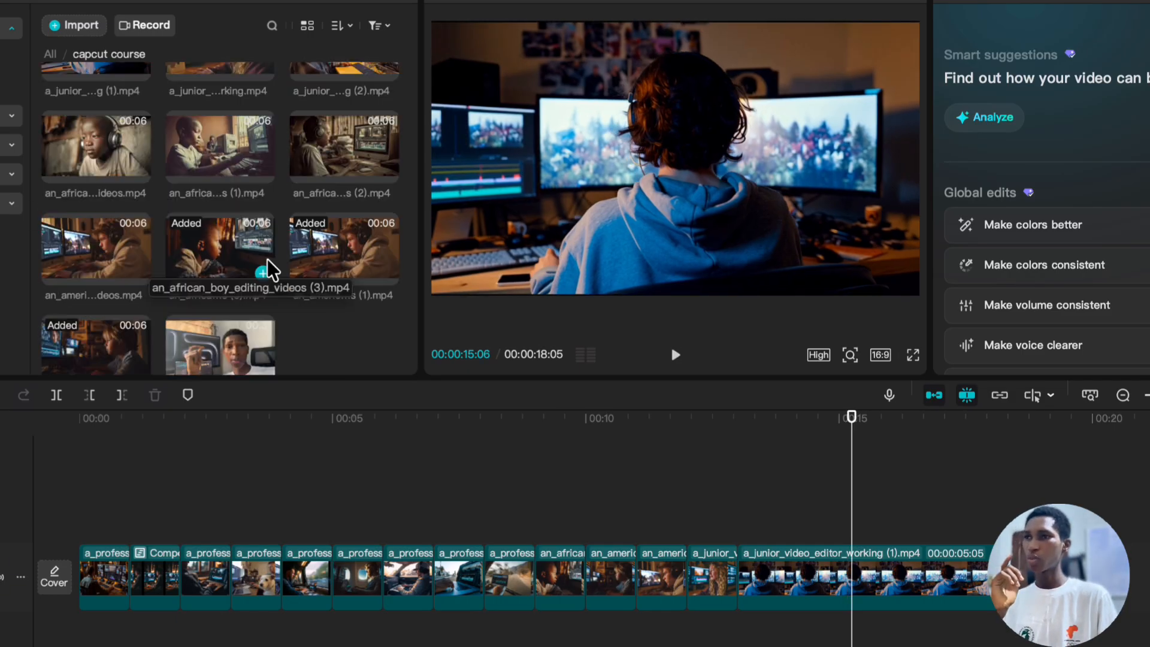
pyautogui.click(331, 162)
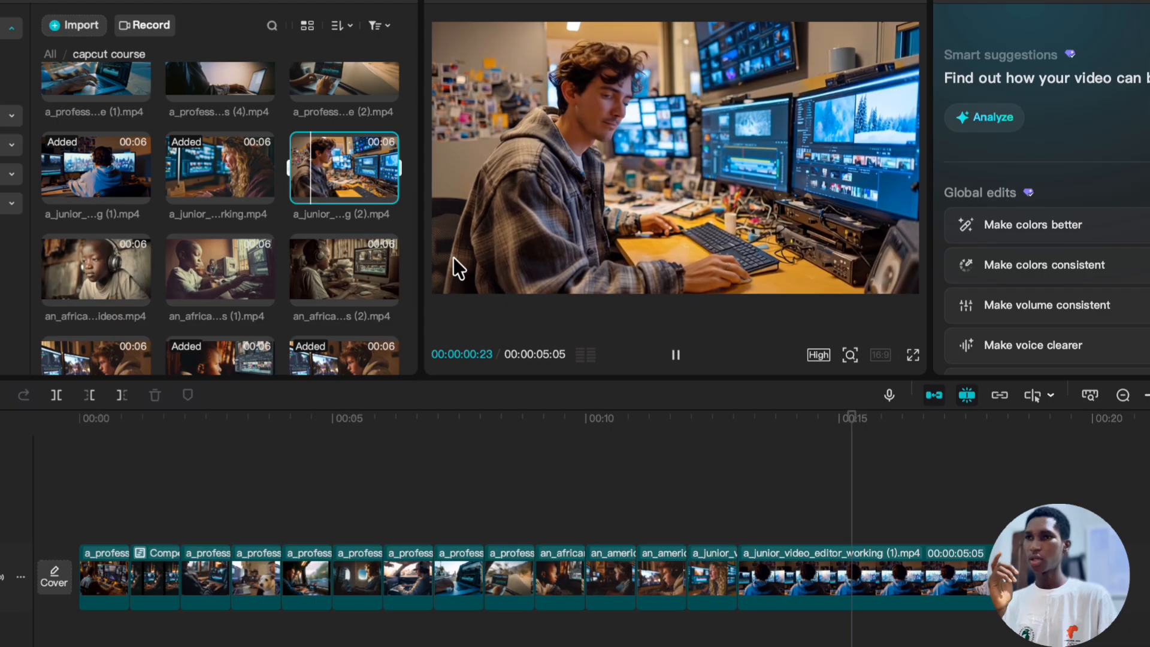
pyautogui.click(763, 562)
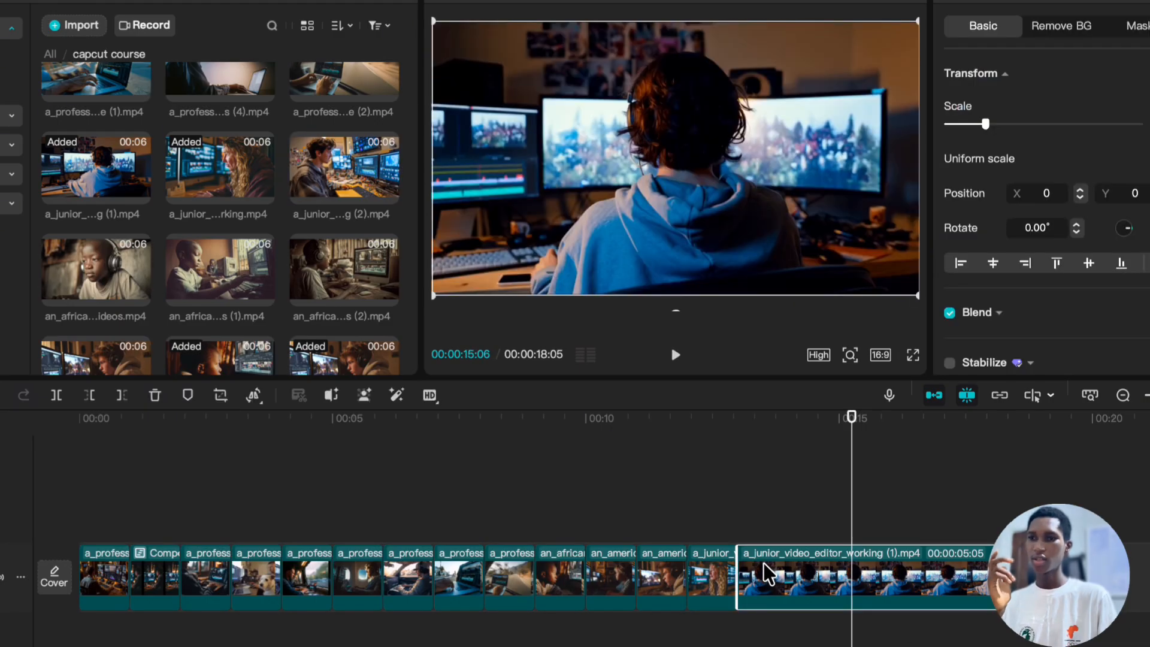
pyautogui.press('Delete')
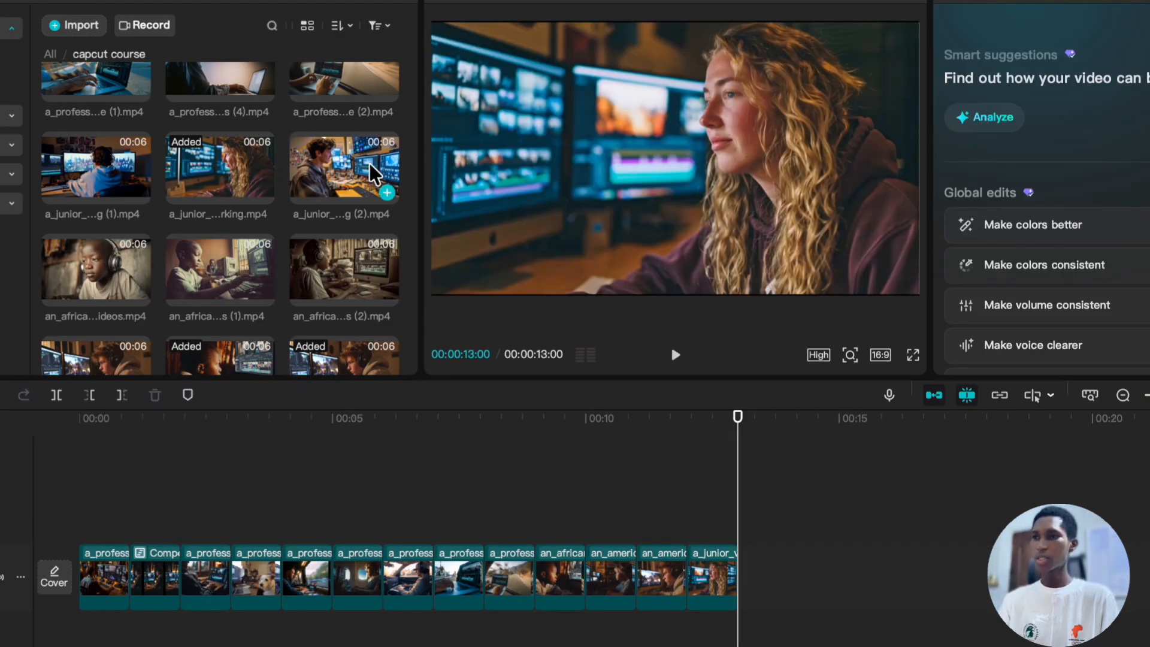
pyautogui.click(387, 192)
# - Review the start of the a_junior_video_editor_working (2) clip and trim away everything before 00:00:13:18
pyautogui.click(672, 487)
pyautogui.press('space')
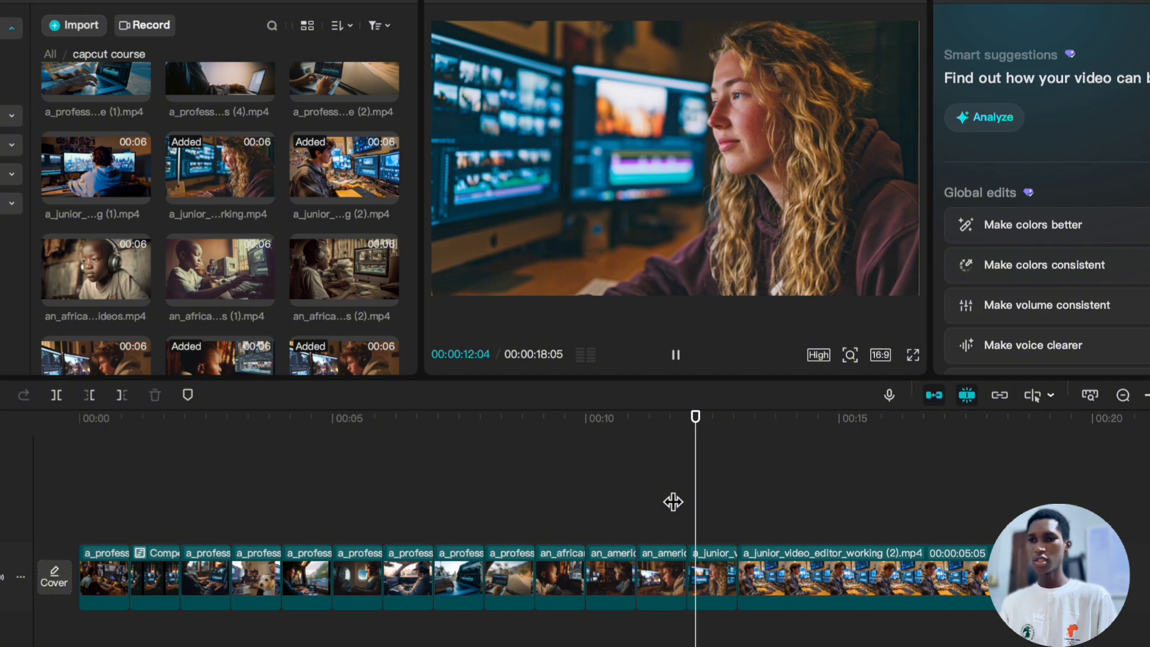
pyautogui.hscroll(2, 672, 502)
pyautogui.press('space')
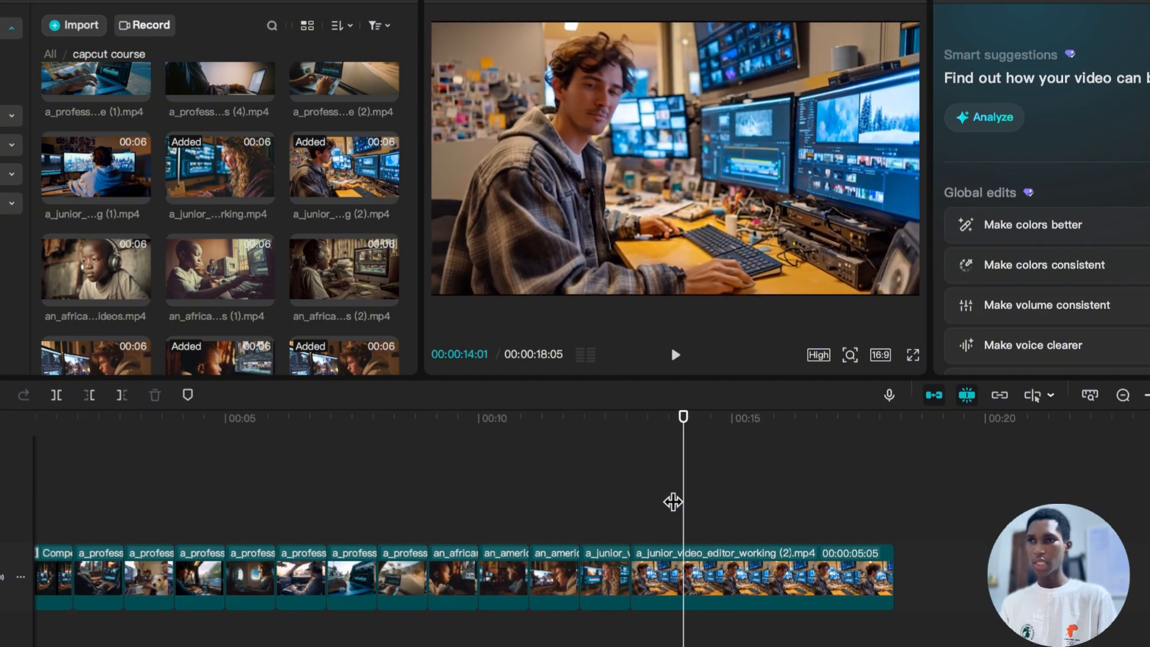
pyautogui.click(585, 527)
pyautogui.moveTo(586, 527); pyautogui.dragTo(669, 539)
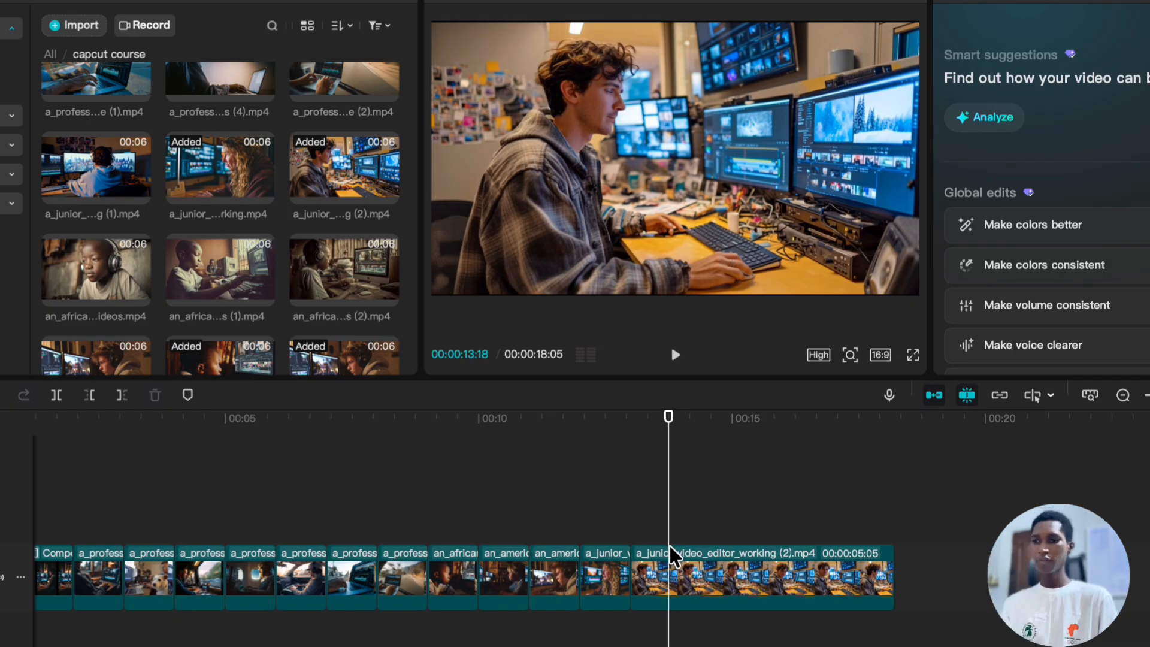
pyautogui.press('q')
# - Replay the a_junior_video_editor_working (2) clip and trim off its end at 00:00:16:09
pyautogui.click(617, 501)
pyautogui.press('space')
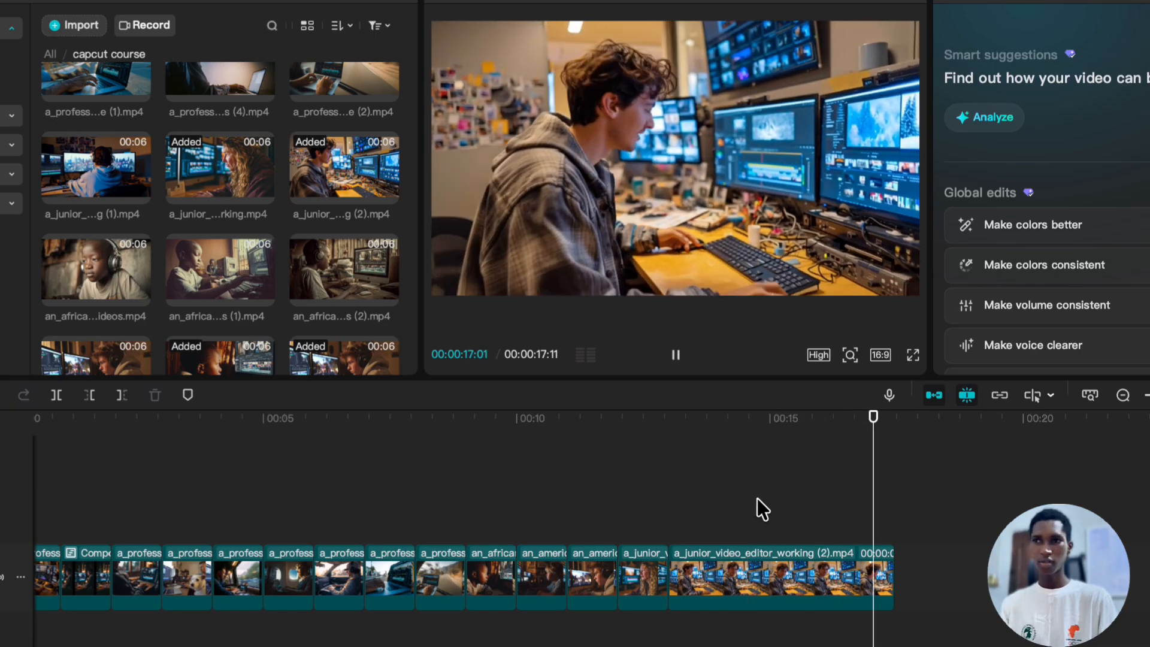
pyautogui.click(768, 498)
pyautogui.press('super+equal')
pyautogui.click(710, 476)
pyautogui.press('space')
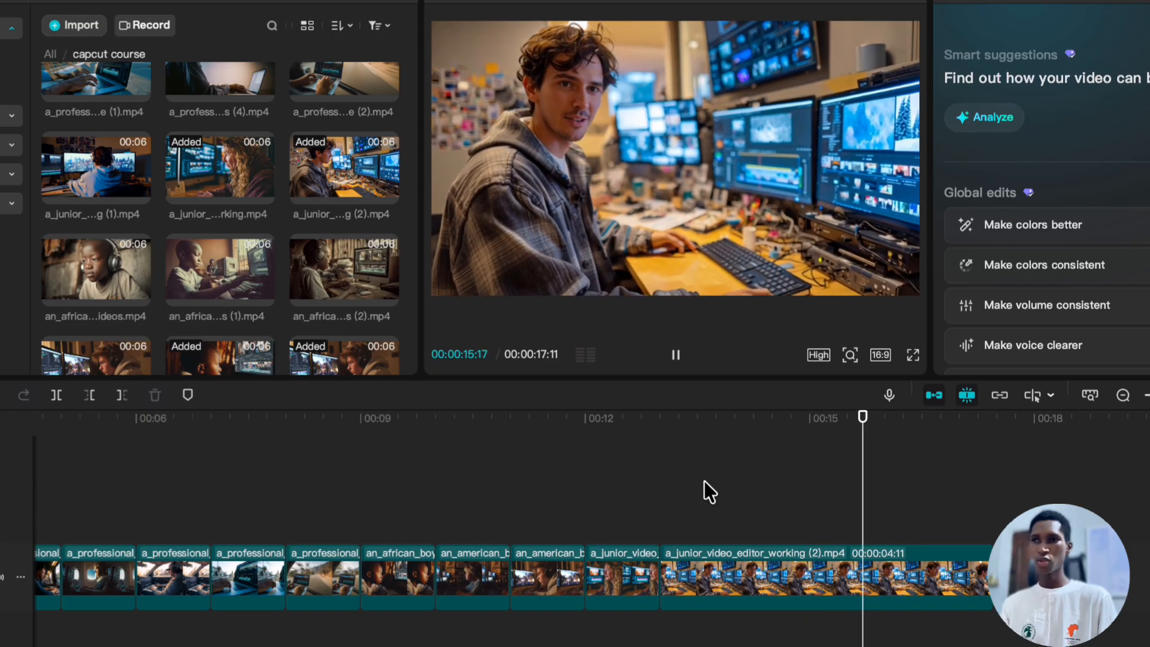
pyautogui.press('space')
pyautogui.press('w')
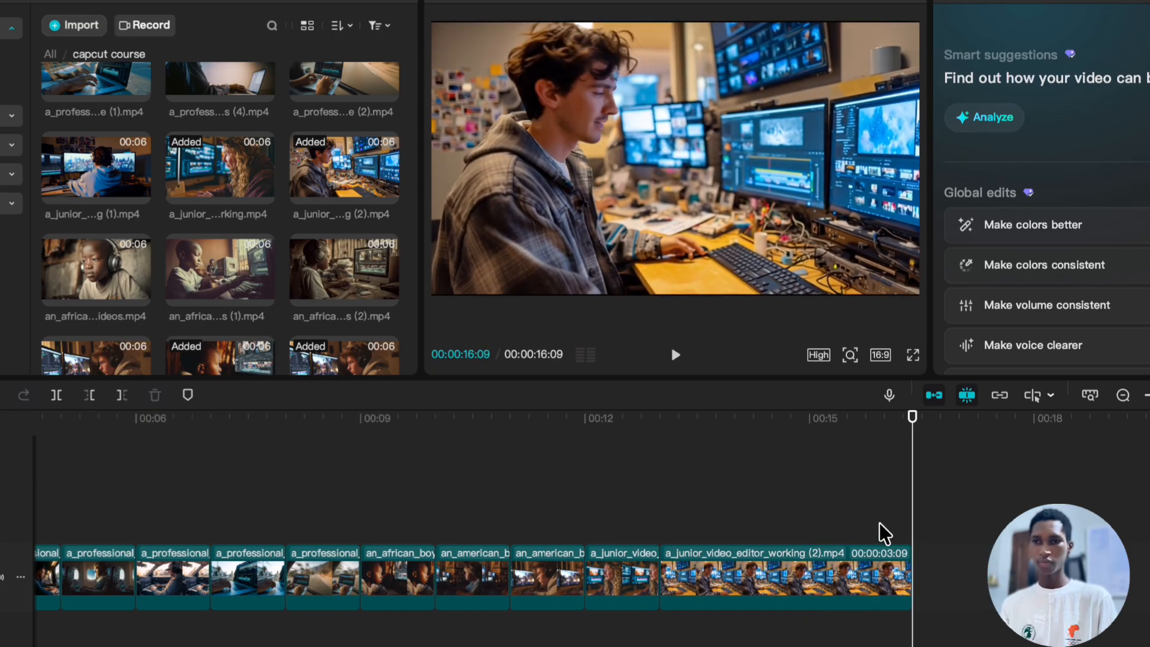
pyautogui.click(816, 476)
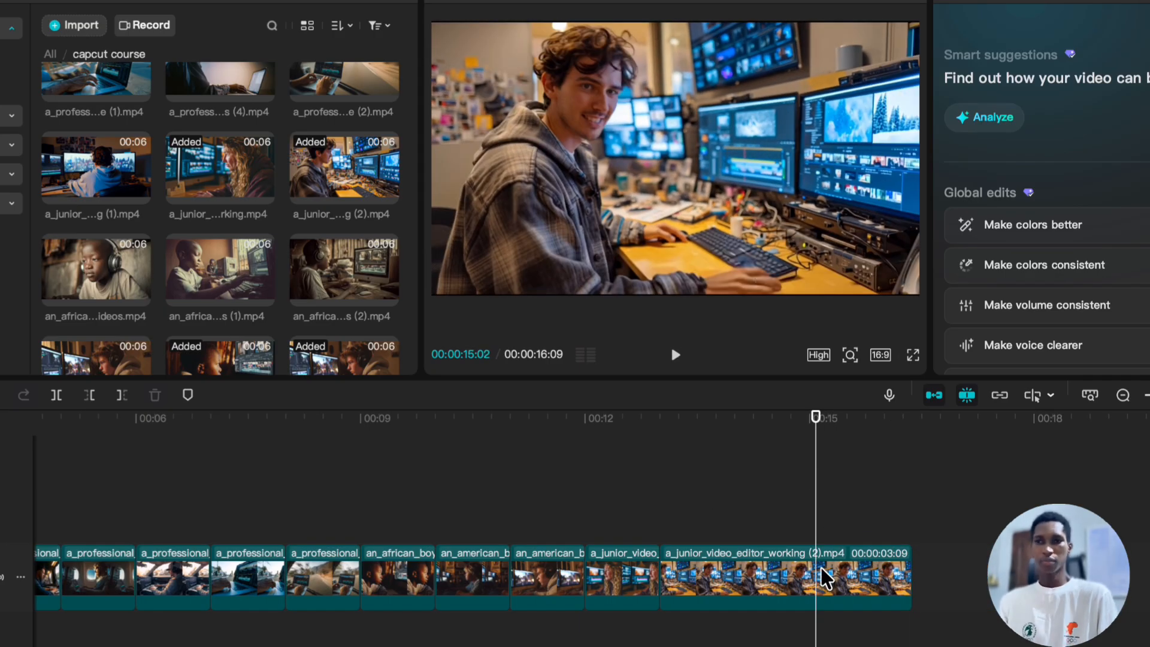
pyautogui.press('super+minus')
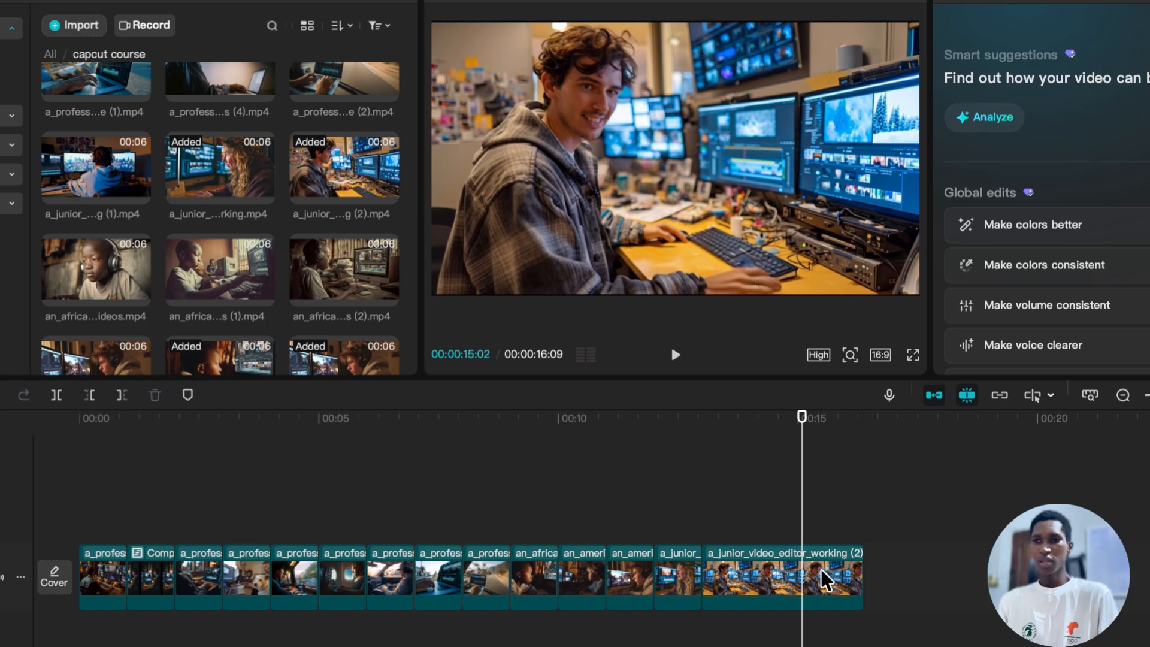
pyautogui.click(807, 484)
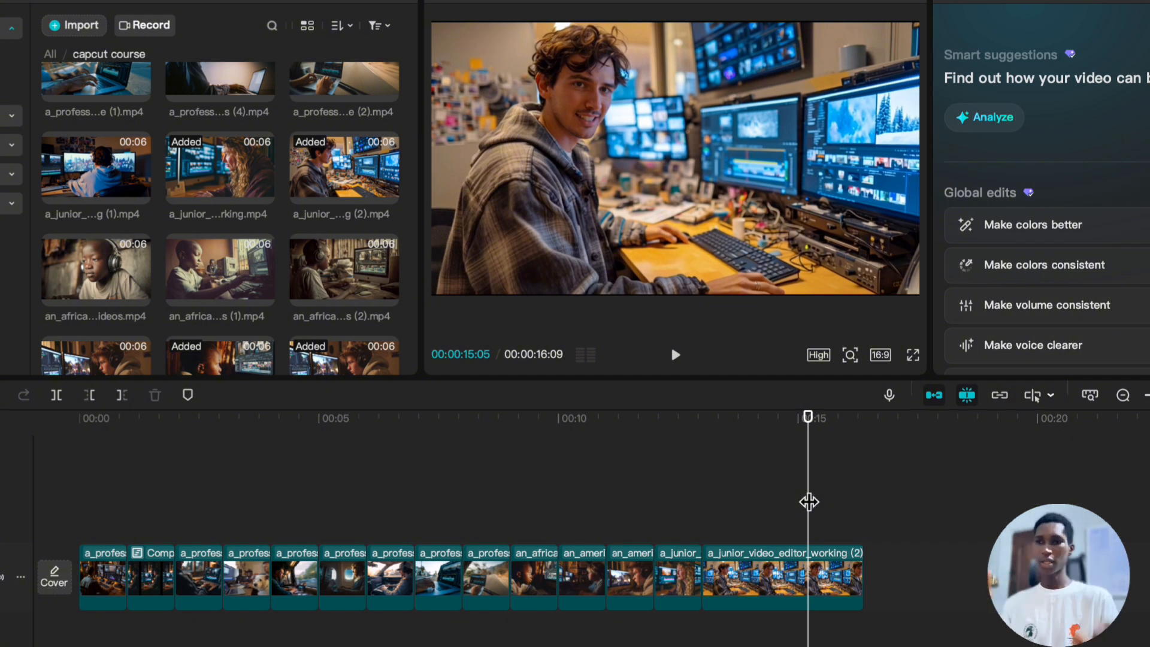
pyautogui.scroll(1, 804, 497)
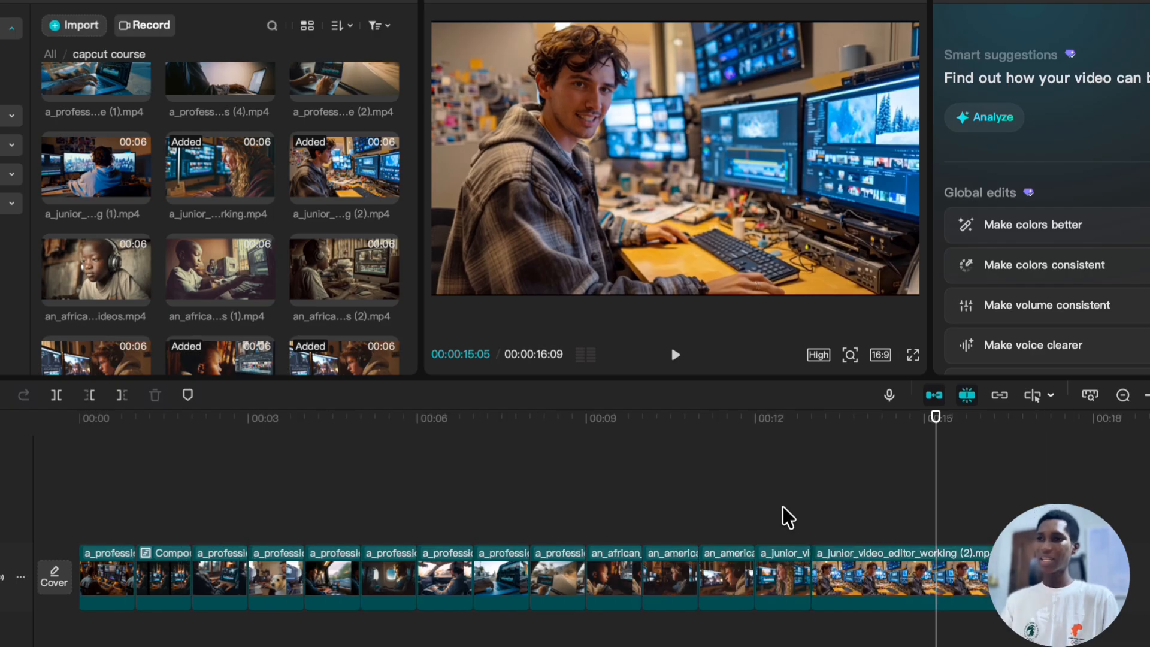
pyautogui.moveTo(930, 507); pyautogui.dragTo(942, 499)
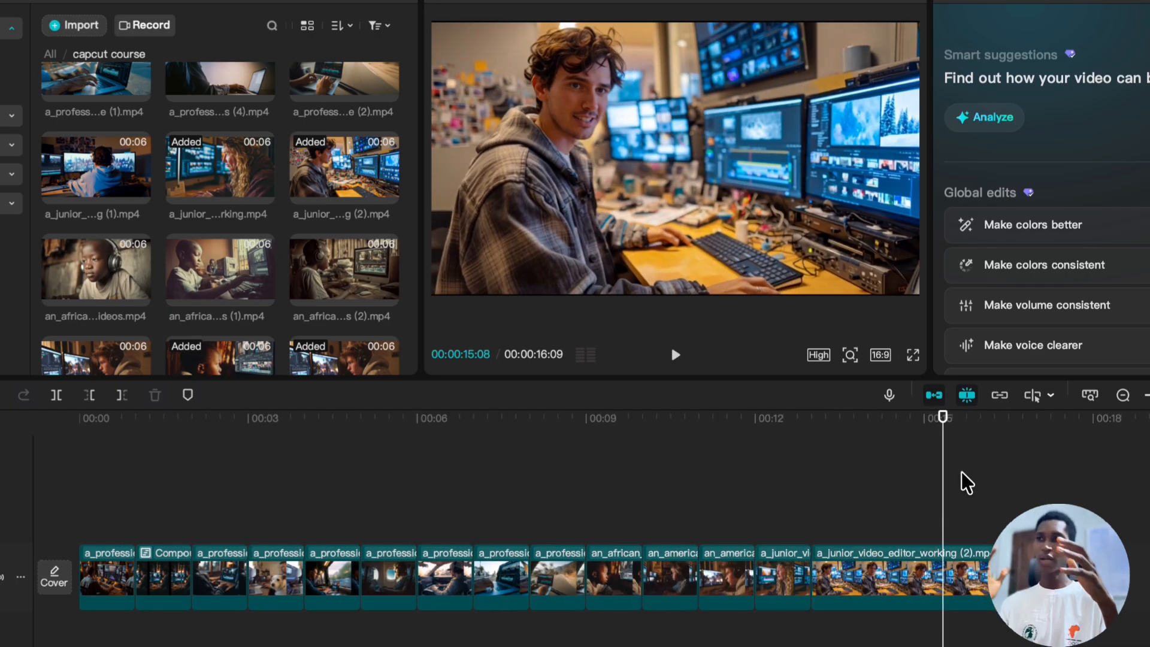
# - Locate IMG_3010.mov in the capcut course media folder and preview it
pyautogui.scroll(-4, 300, 235)
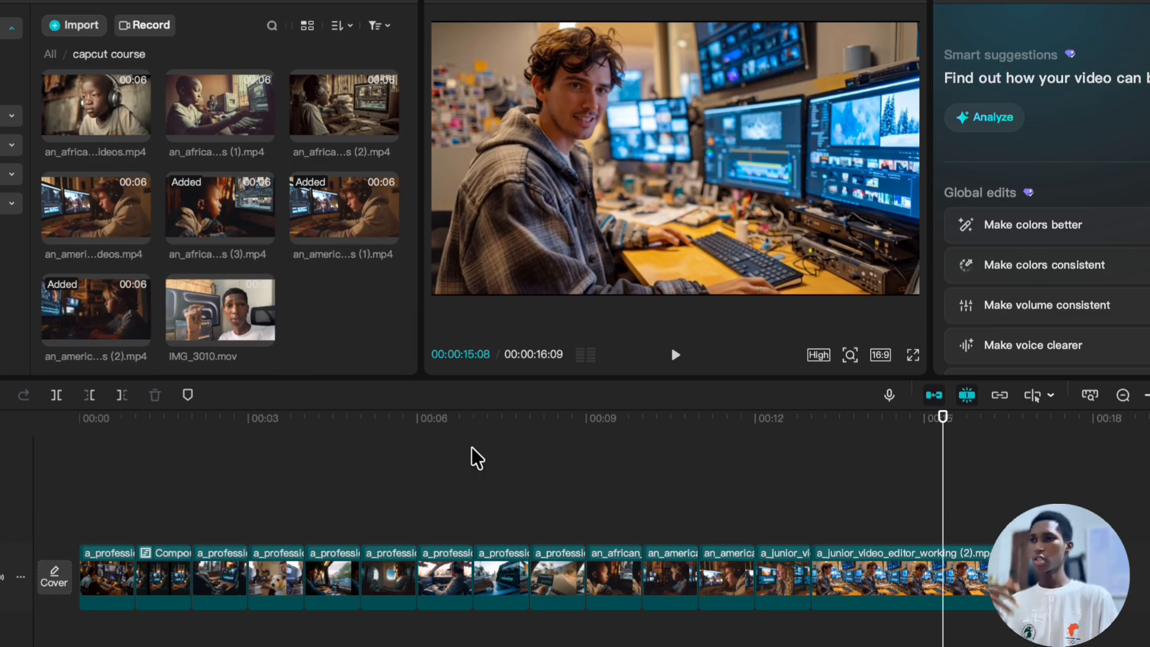
pyautogui.click(225, 299)
pyautogui.click(375, 317)
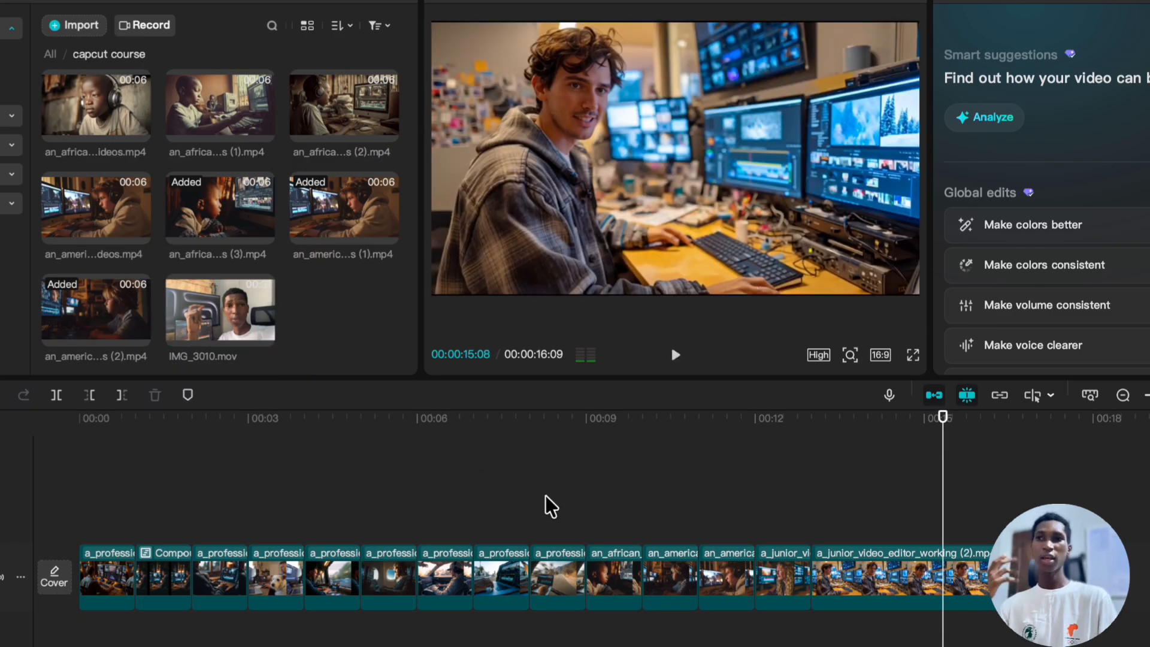